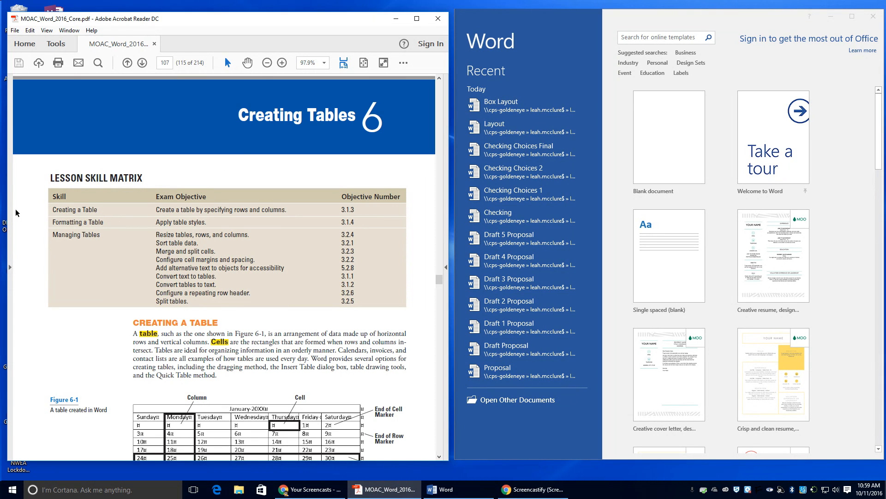
Step: Create a new blank document in Word and hide its page gridlines
{"action": "left_click_drag", "start_coordinate": [52, 220], "coordinate": [95, 237]}
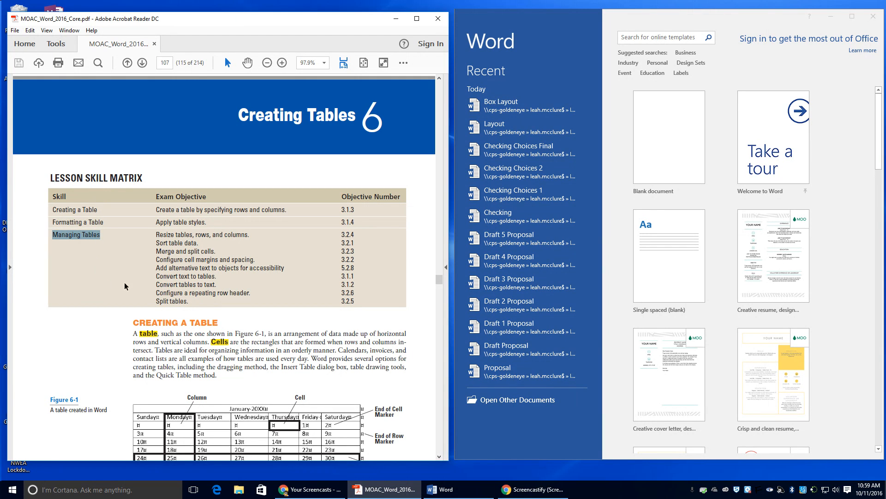
{"action": "scroll", "coordinate": [177, 236], "scroll_direction": "down", "scroll_amount": 12}
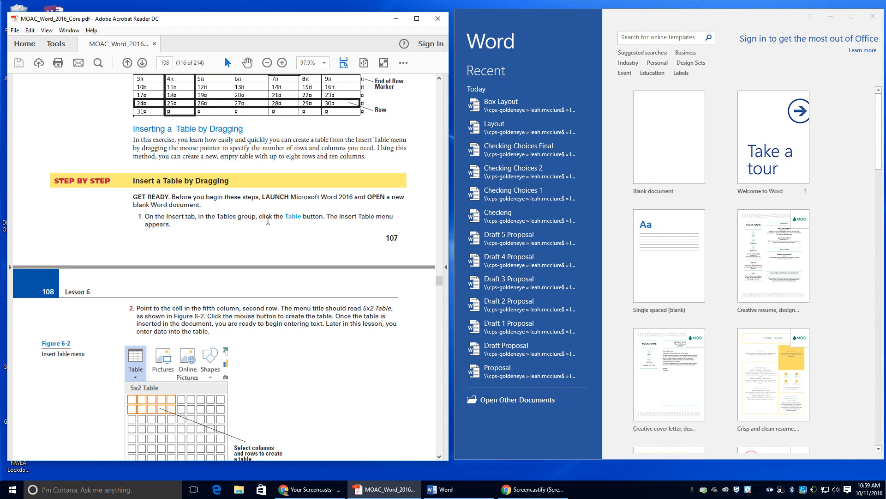
{"action": "left_click", "coordinate": [659, 126]}
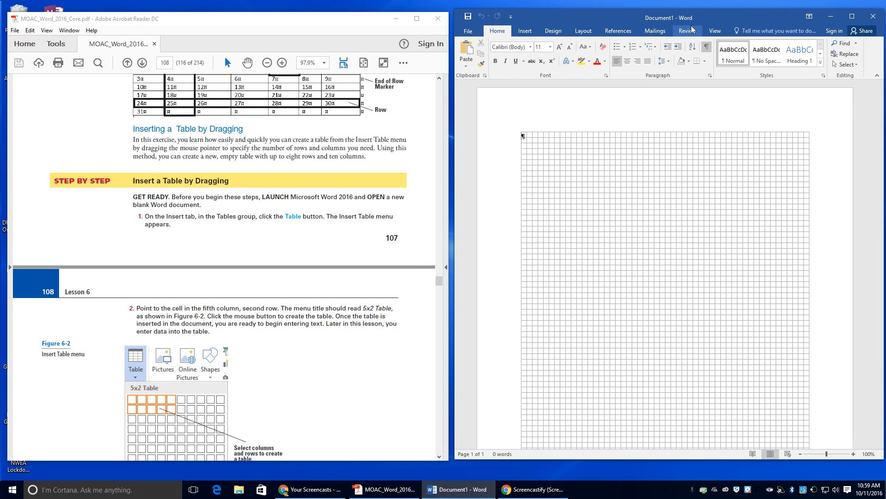
{"action": "left_click", "coordinate": [715, 30]}
{"action": "left_click", "coordinate": [556, 53]}
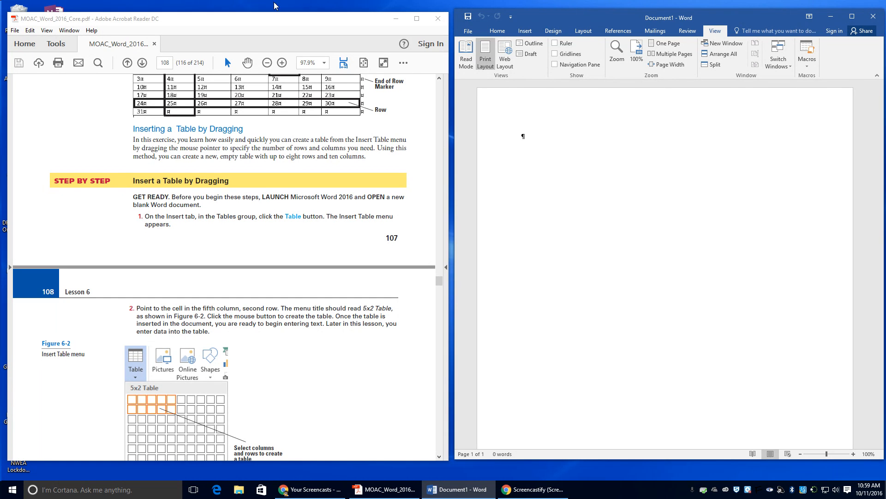
Step: Insert a table with five columns and two rows at the start of the document using the table grid
{"action": "left_click", "coordinate": [525, 31]}
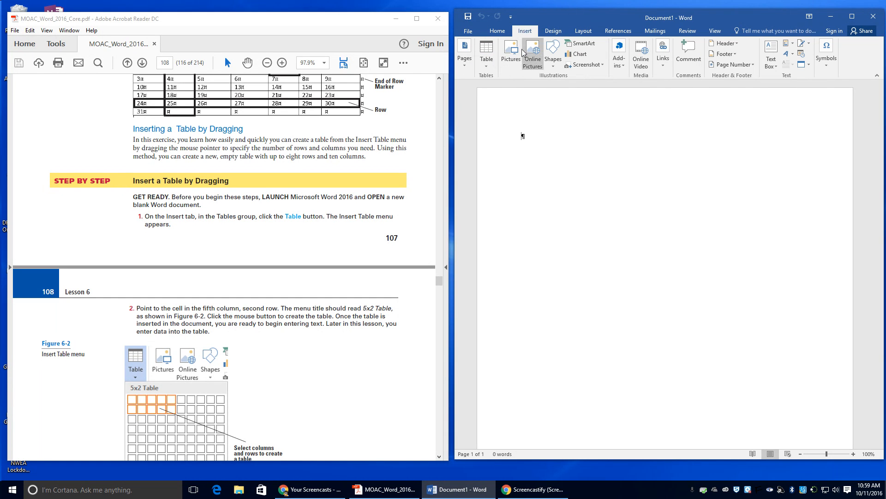
{"action": "left_click", "coordinate": [484, 69]}
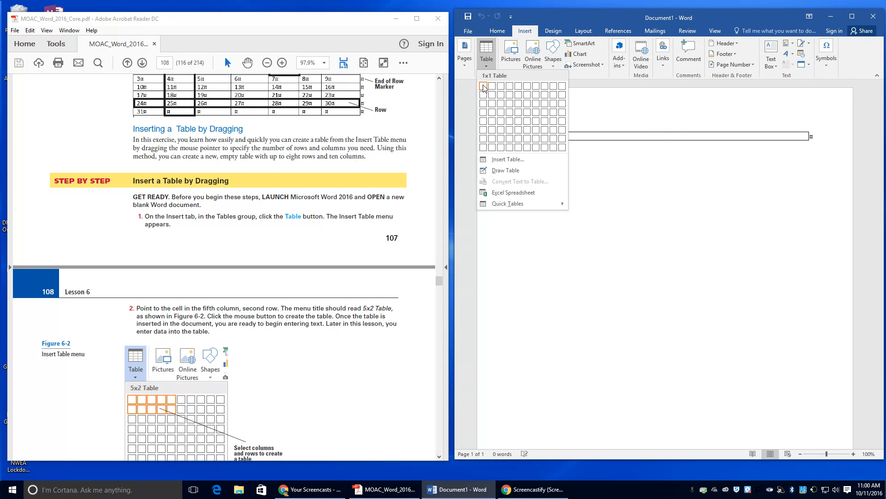
{"action": "left_click", "coordinate": [518, 99]}
Step: Add two blank lines below the 5x2 table
{"action": "scroll", "coordinate": [228, 319], "scroll_direction": "down", "scroll_amount": 5}
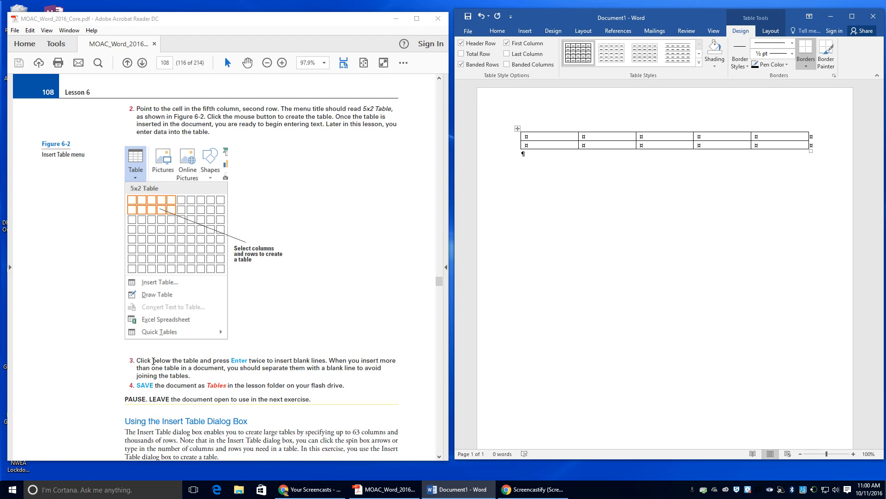
{"action": "left_click", "coordinate": [532, 152]}
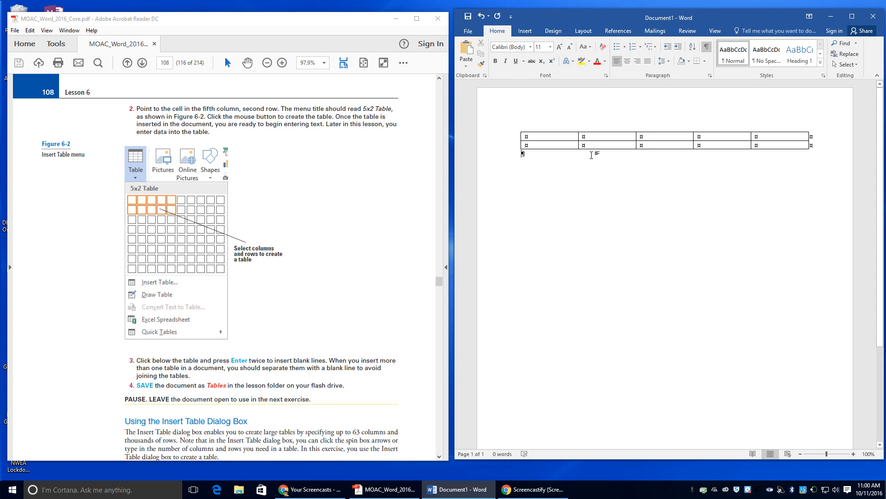
{"action": "key", "text": "Return"}
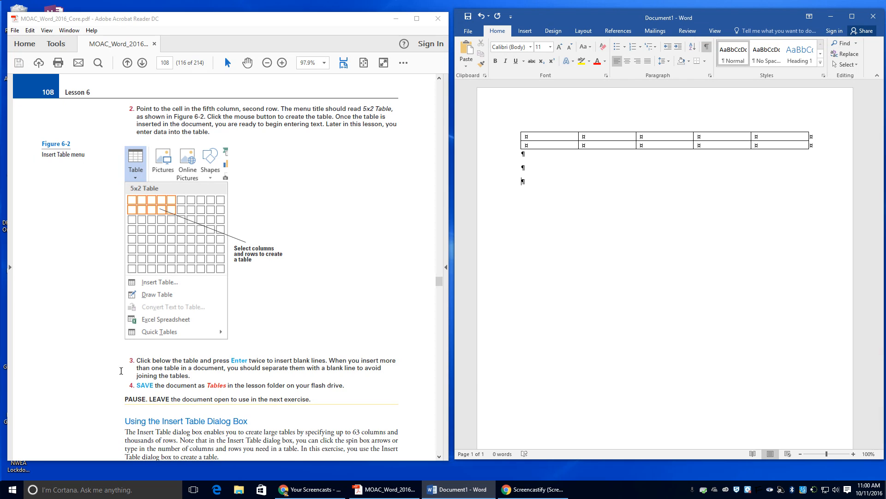
Step: Start saving the document under a new name and create a Lesson 6 folder inside the word folder
{"action": "left_click", "coordinate": [468, 30]}
{"action": "left_click", "coordinate": [490, 124]}
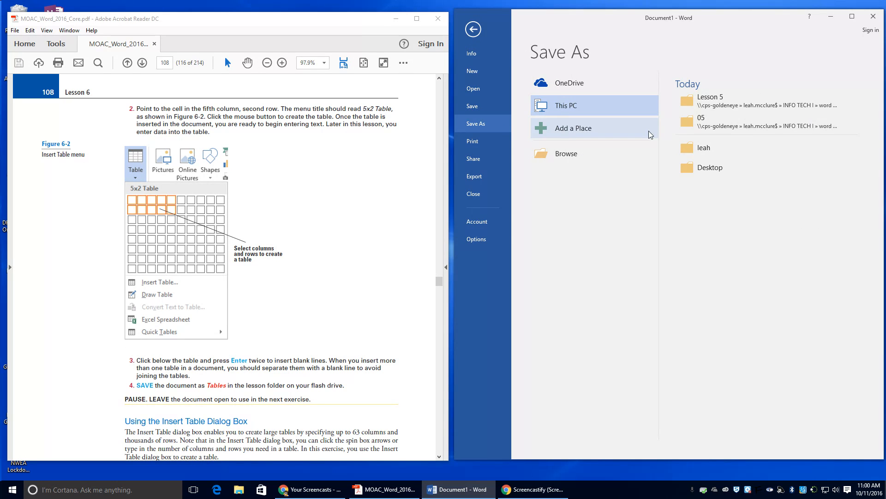
{"action": "left_click", "coordinate": [693, 108]}
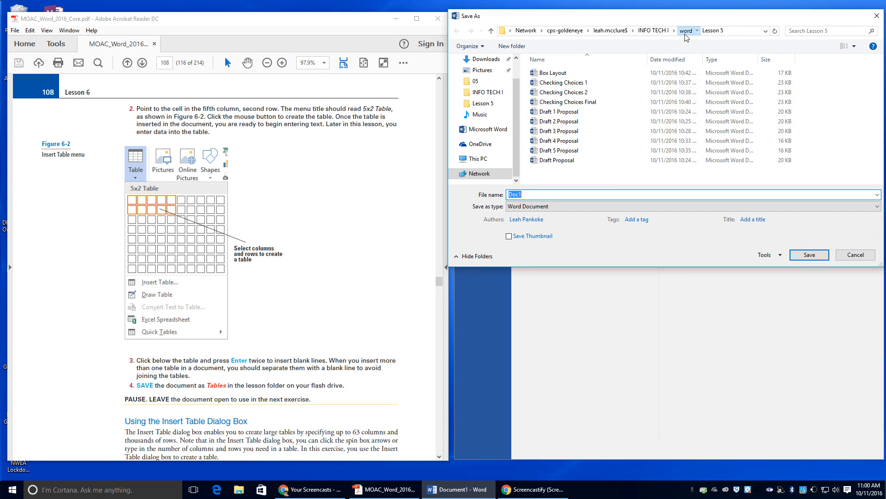
{"action": "left_click", "coordinate": [685, 32]}
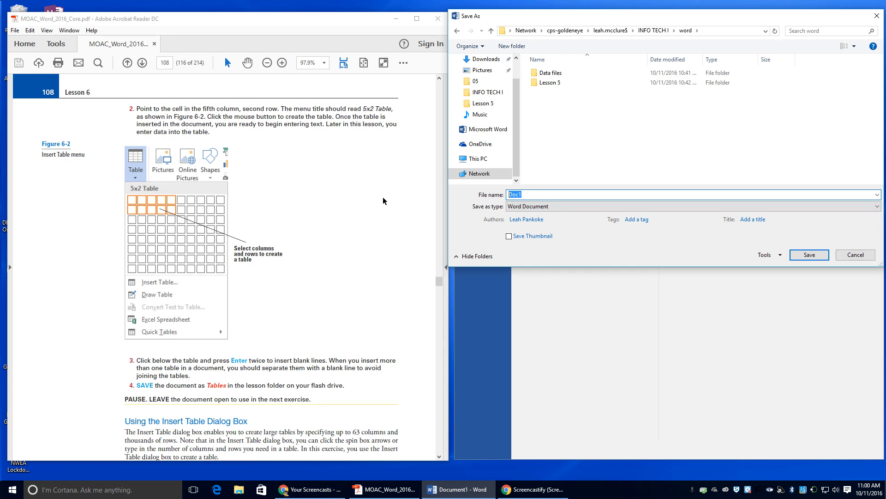
{"action": "type", "text": "Lesso"}
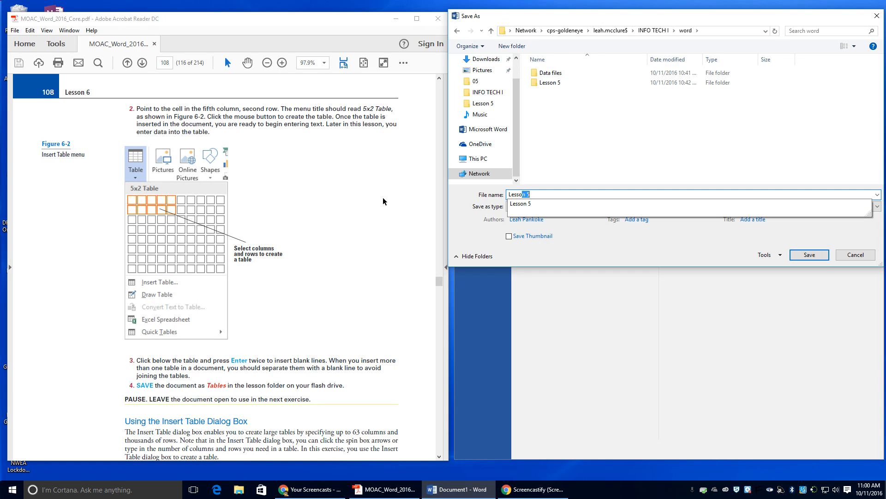
{"action": "type", "text": "n 6"}
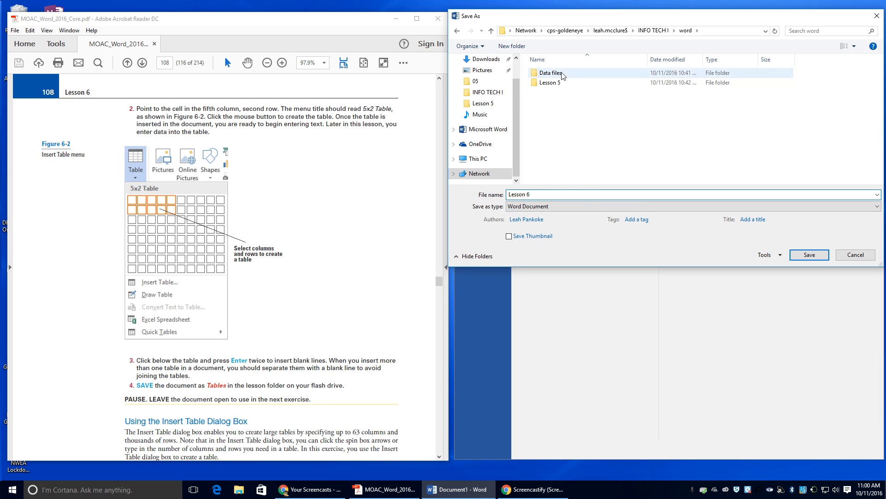
{"action": "left_click", "coordinate": [512, 45]}
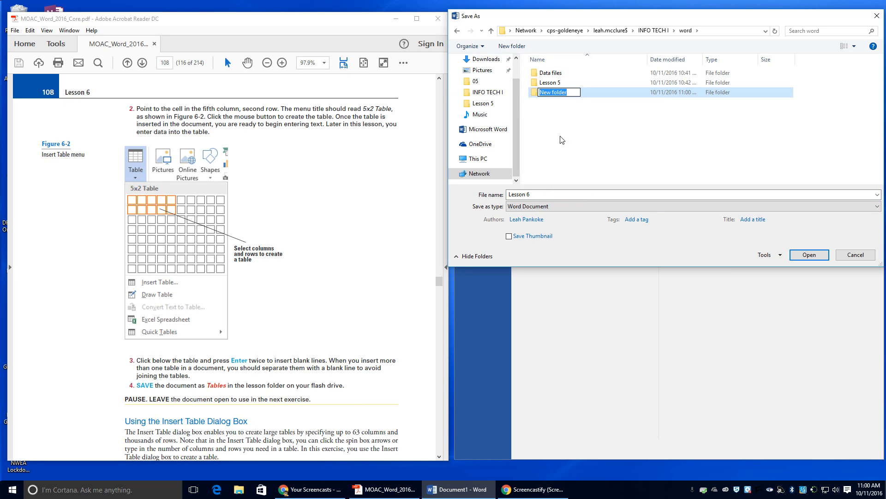
{"action": "type", "text": "Lesson 6"}
{"action": "key", "text": "Return"}
Step: Save the document as Tables in the Lesson 6 folder
{"action": "double_click", "coordinate": [535, 95]}
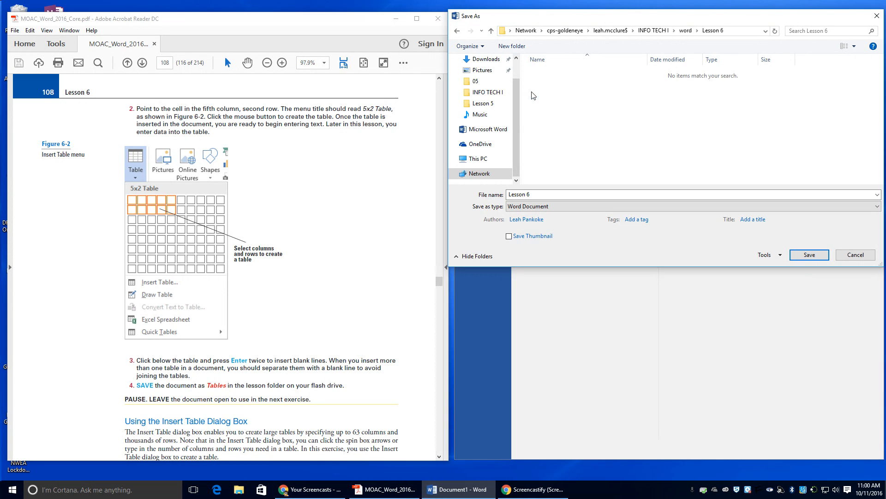
{"action": "type", "text": "Tables"}
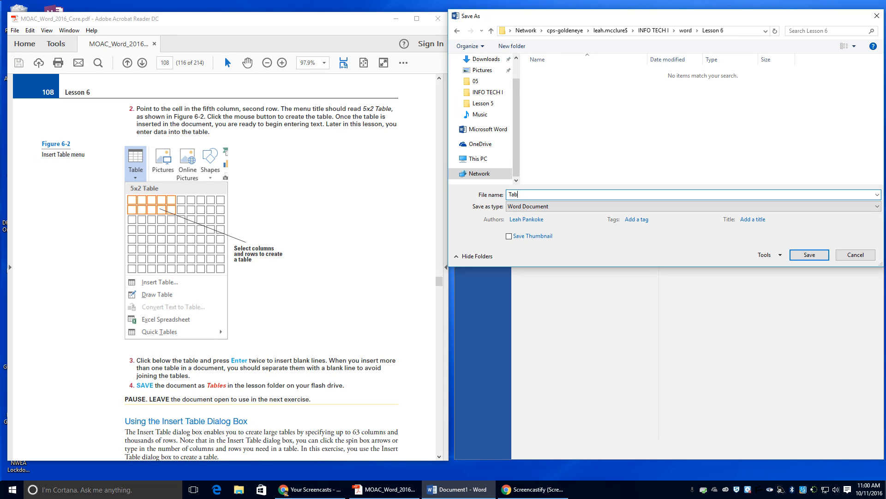
{"action": "left_click", "coordinate": [825, 257]}
Step: Insert a table with 9 columns and 3 rows on the last blank line using the Insert Table dialog
{"action": "scroll", "coordinate": [194, 400], "scroll_direction": "down", "scroll_amount": 5}
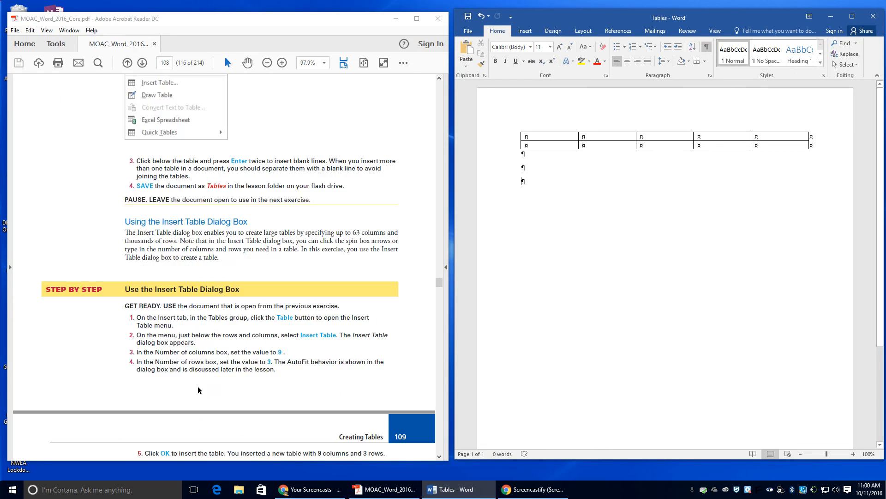
{"action": "left_click", "coordinate": [524, 31]}
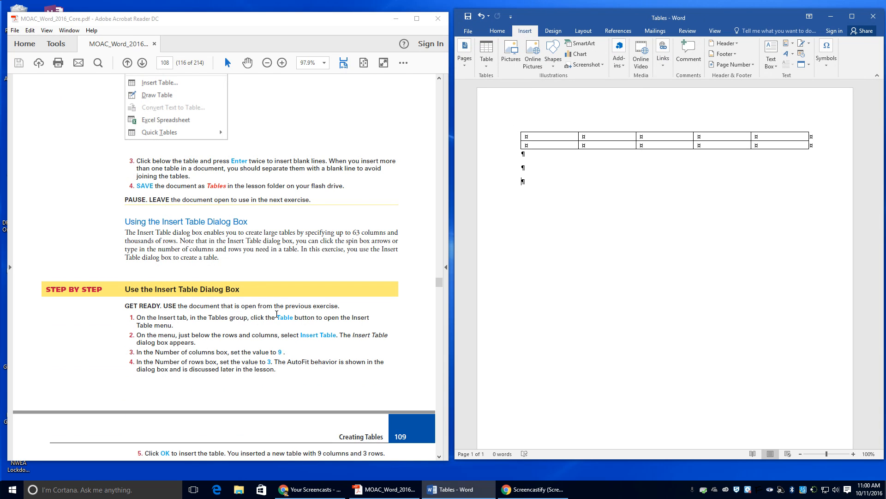
{"action": "left_click", "coordinate": [484, 71]}
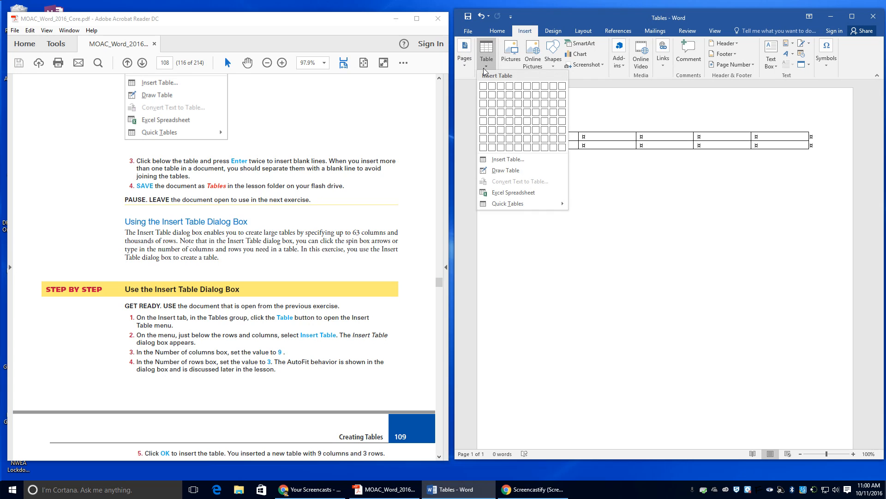
{"action": "left_click", "coordinate": [498, 159]}
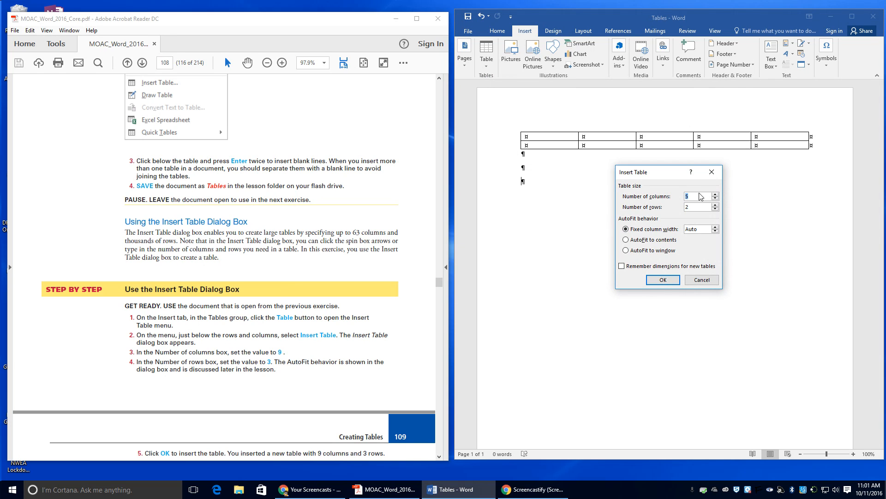
{"action": "type", "text": "9"}
{"action": "left_click", "coordinate": [664, 280]}
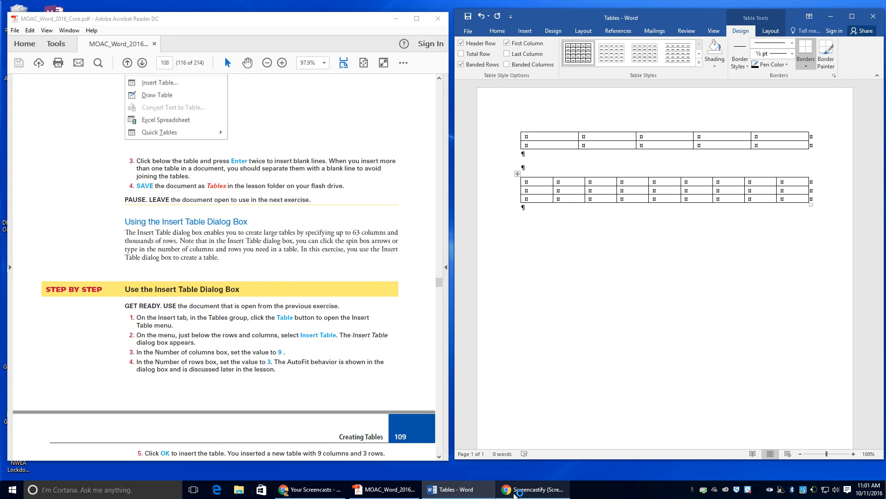
Step: Add two blank lines below the 9-column table
{"action": "left_click", "coordinate": [528, 210]}
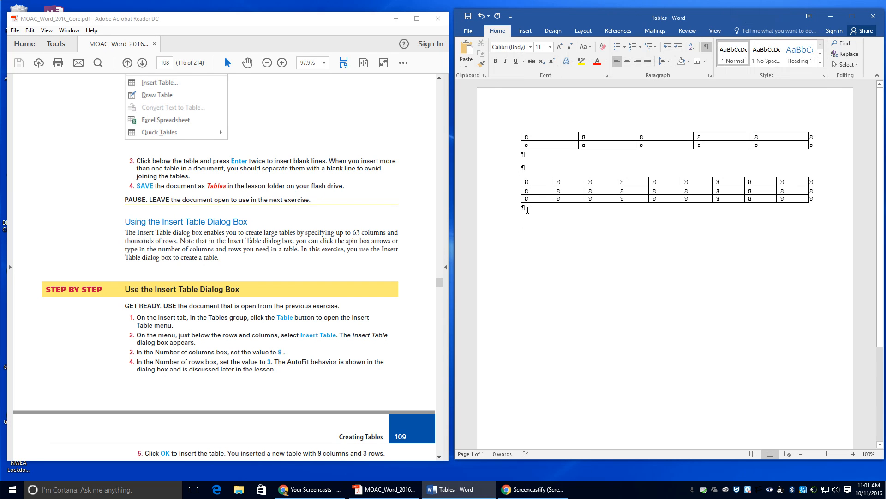
{"action": "scroll", "coordinate": [204, 380], "scroll_direction": "down", "scroll_amount": 2}
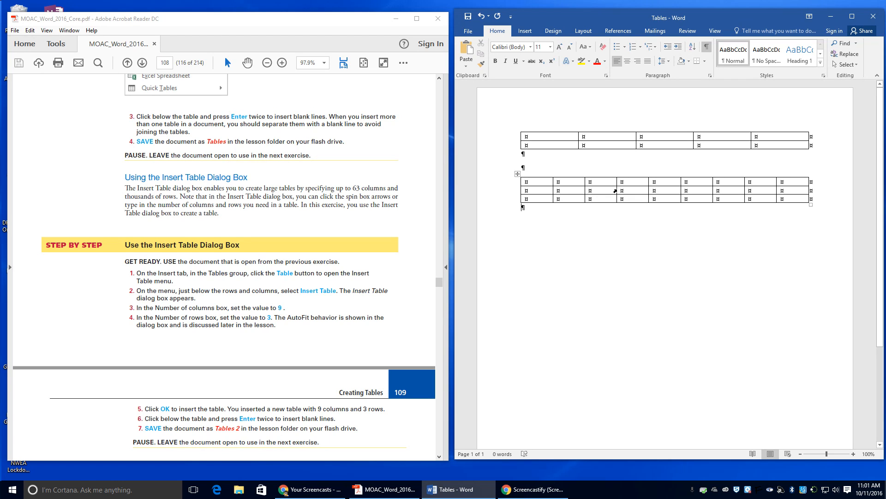
{"action": "key", "text": "Return"}
{"action": "key", "text": "Return"}
Step: Save a copy of the document as Tables 2 in the Lesson 6 folder
{"action": "left_click", "coordinate": [467, 31]}
{"action": "left_click", "coordinate": [475, 124]}
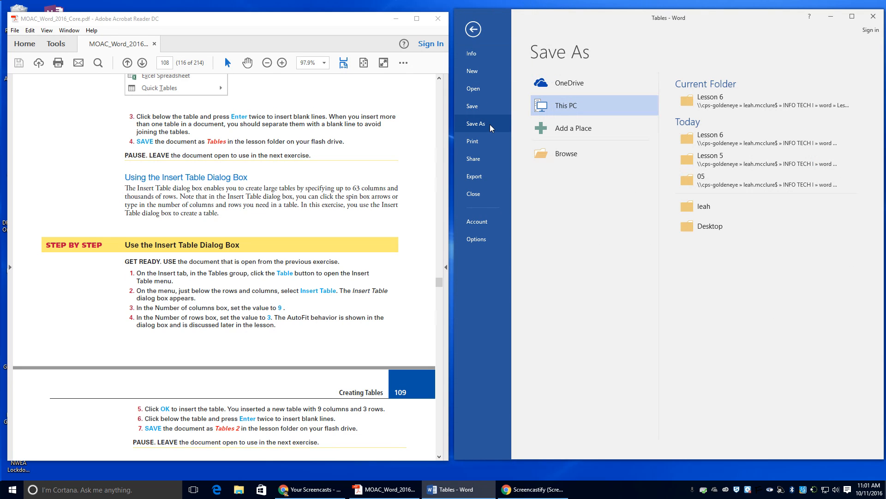
{"action": "left_click", "coordinate": [723, 97]}
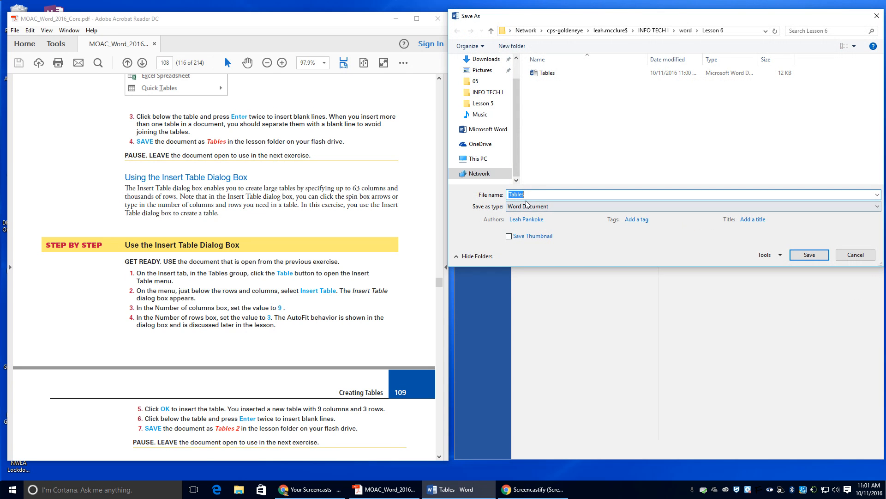
{"action": "left_click", "coordinate": [542, 193]}
{"action": "type", "text": "2"}
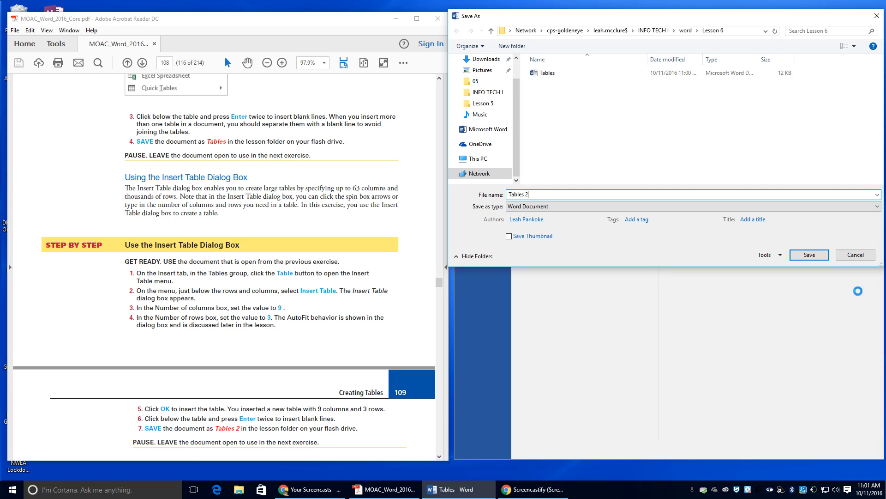
{"action": "left_click", "coordinate": [809, 255]}
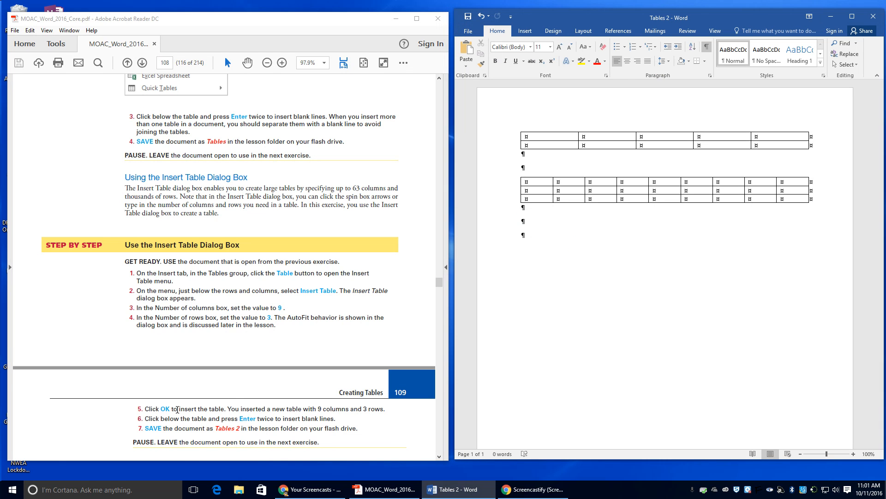
Step: Read the Draw a Table exercise instructions and display the ruler in the document
{"action": "scroll", "coordinate": [206, 424], "scroll_direction": "down", "scroll_amount": 1}
{"action": "scroll", "coordinate": [206, 424], "scroll_direction": "down", "scroll_amount": 4}
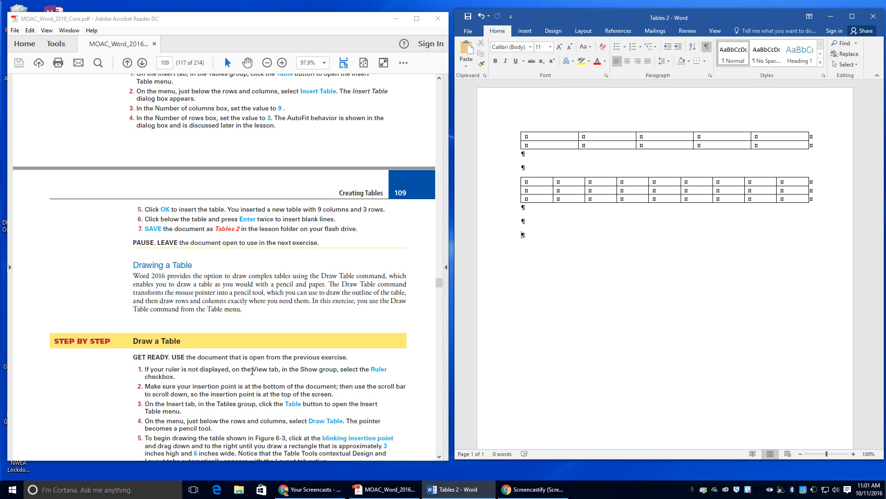
{"action": "left_click", "coordinate": [715, 31]}
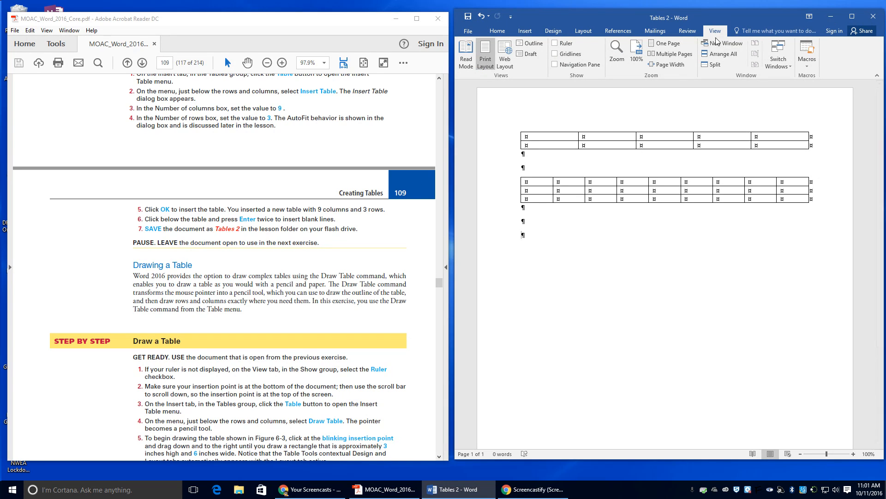
{"action": "left_click", "coordinate": [555, 43]}
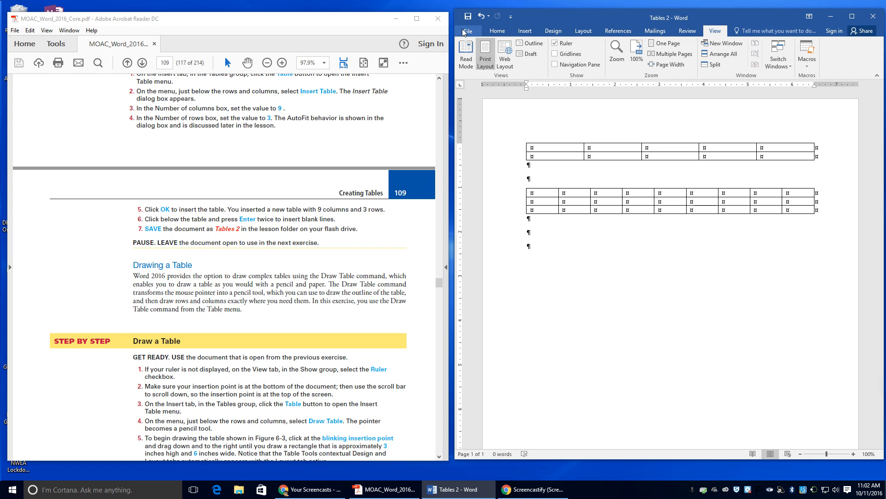
Step: Draw a table outline about 3.2" high and 5.98" wide, starting at the last blank line below the 9-column table
{"action": "left_click", "coordinate": [497, 31]}
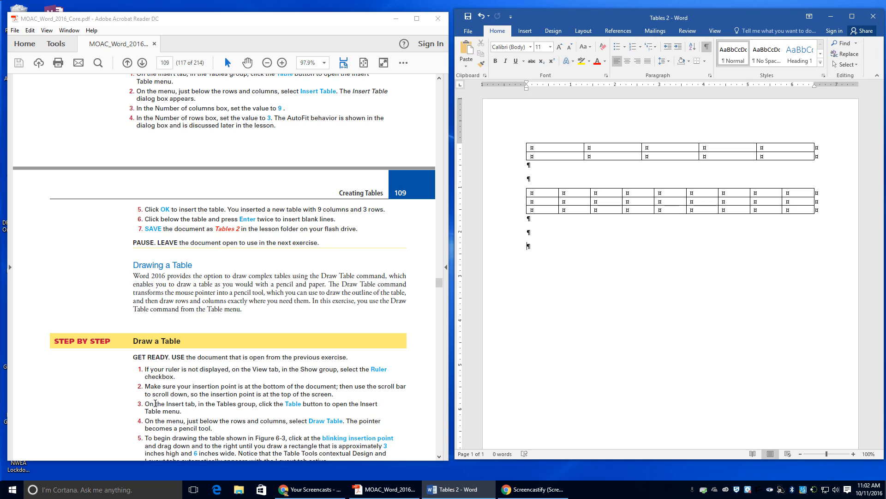
{"action": "left_click", "coordinate": [527, 32]}
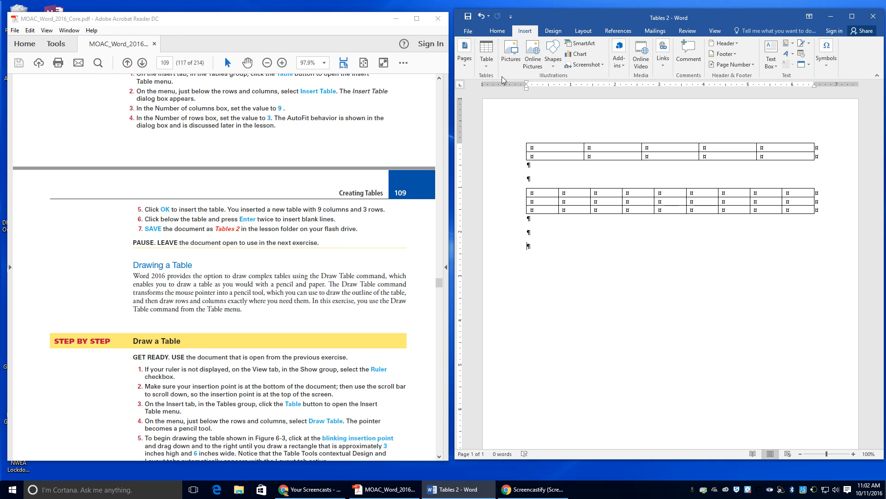
{"action": "left_click", "coordinate": [486, 61]}
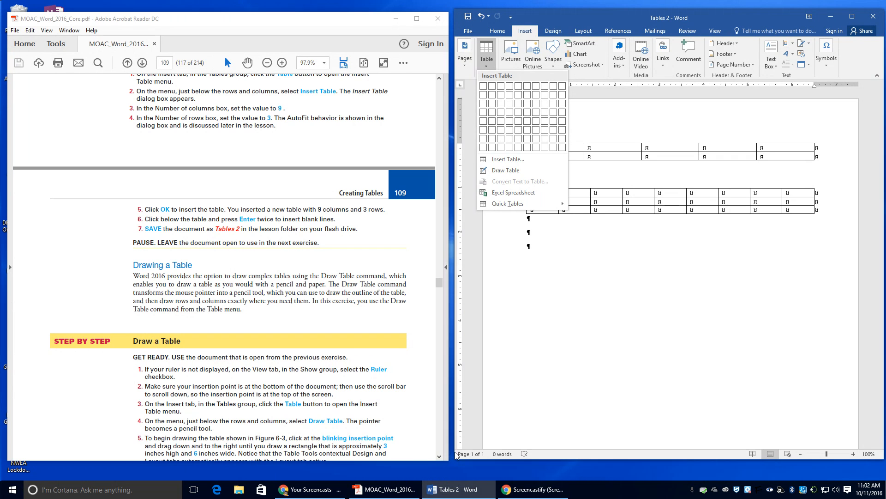
{"action": "left_click", "coordinate": [506, 171]}
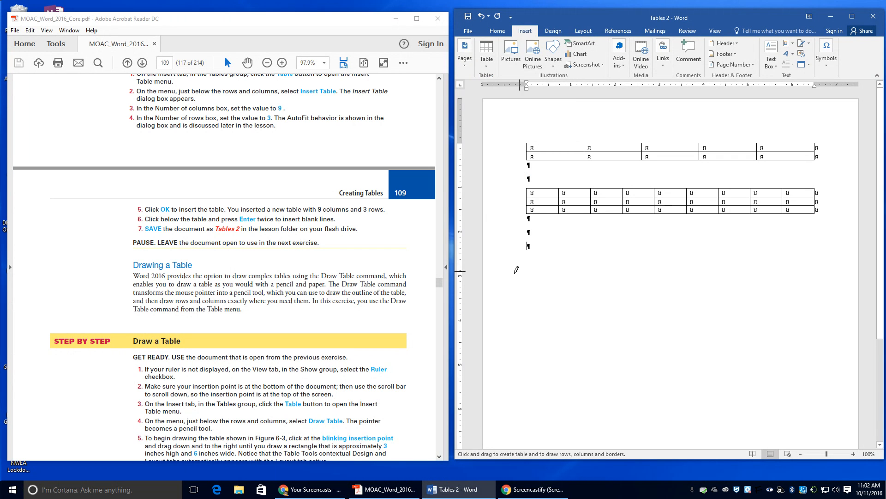
{"action": "scroll", "coordinate": [286, 433], "scroll_direction": "down", "scroll_amount": 1}
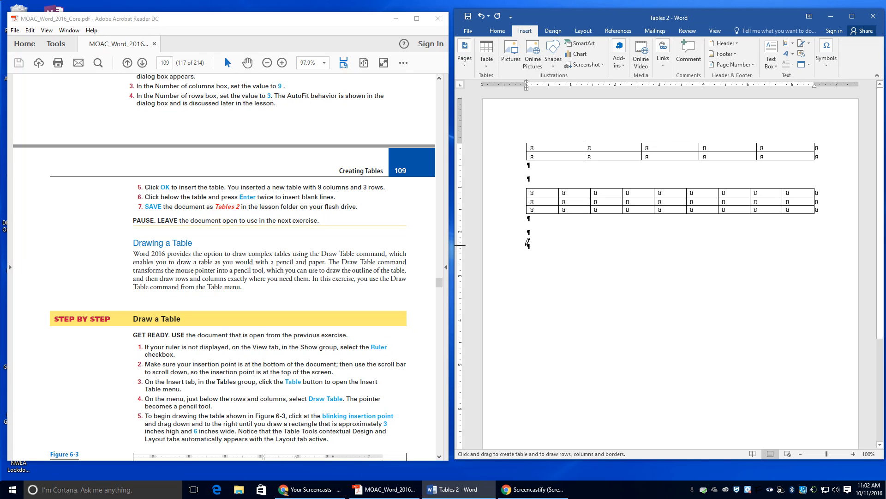
{"action": "mouse_move", "coordinate": [527, 244]}
{"action": "left_mouse_down"}
{"action": "mouse_move", "coordinate": [792, 260]}
{"action": "mouse_move", "coordinate": [794, 340]}
{"action": "left_mouse_up"}
{"action": "mouse_move", "coordinate": [794, 340]}
{"action": "left_mouse_down"}
{"action": "mouse_move", "coordinate": [791, 297]}
{"action": "mouse_move", "coordinate": [784, 388]}
{"action": "mouse_move", "coordinate": [799, 388]}
{"action": "mouse_move", "coordinate": [792, 384]}
{"action": "left_mouse_up"}
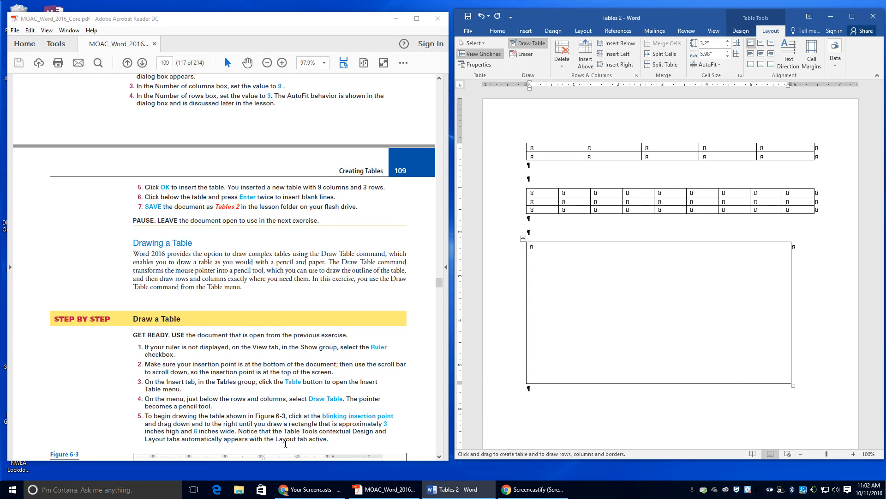
Step: Draw three horizontal lines across the drawn table, the first about 1.12" below its top border and the others about 0.5" apart
{"action": "scroll", "coordinate": [185, 425], "scroll_direction": "down", "scroll_amount": 5}
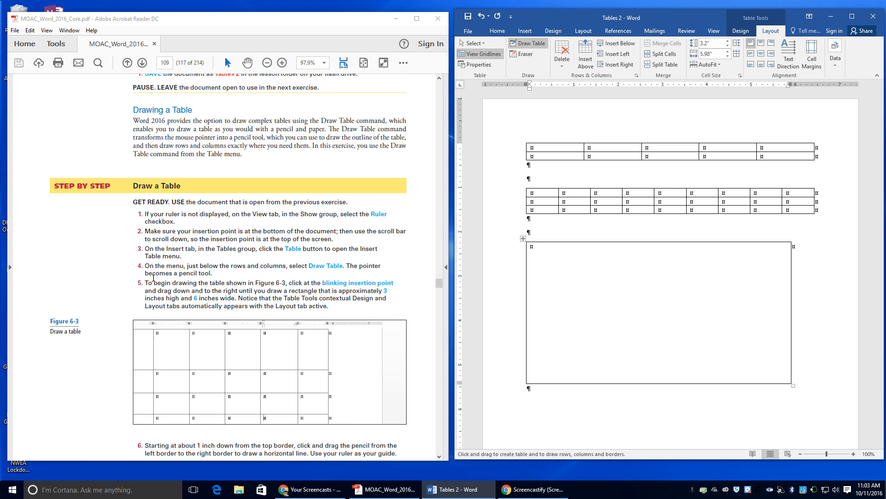
{"action": "scroll", "coordinate": [154, 278], "scroll_direction": "down", "scroll_amount": 3}
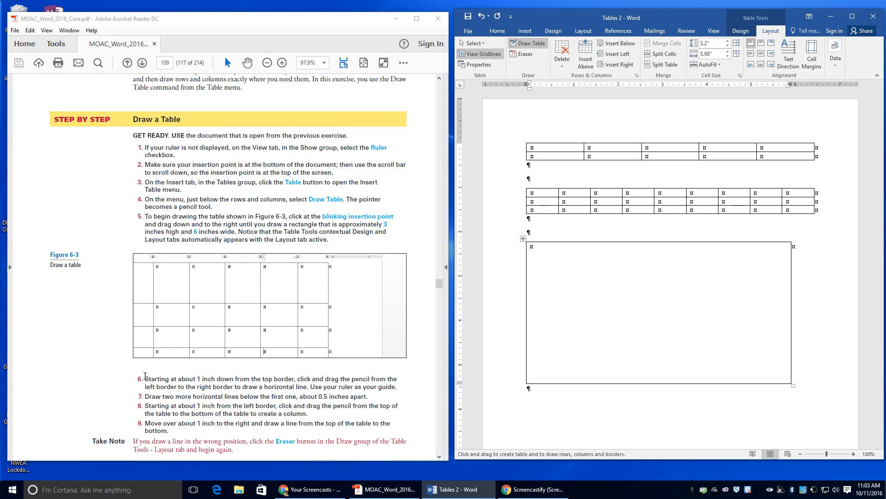
{"action": "left_click_drag", "start_coordinate": [144, 378], "coordinate": [210, 387]}
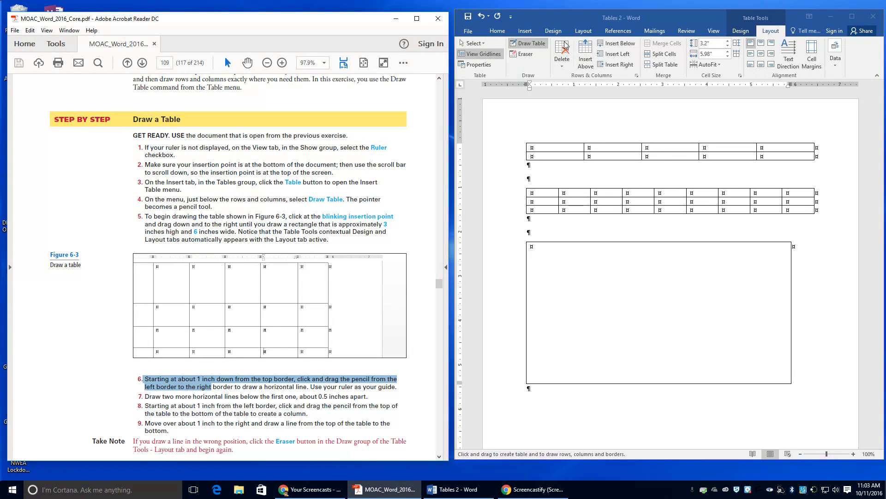
{"action": "left_click", "coordinate": [517, 44]}
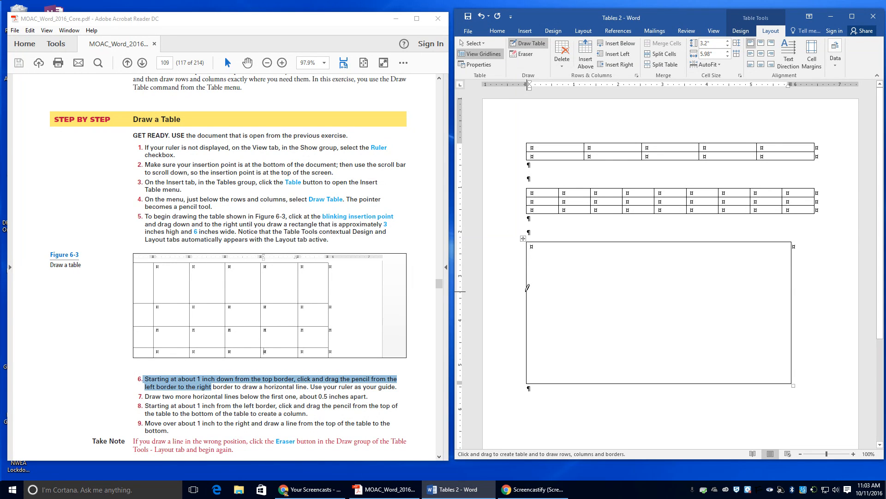
{"action": "left_click_drag", "start_coordinate": [527, 288], "coordinate": [672, 287]}
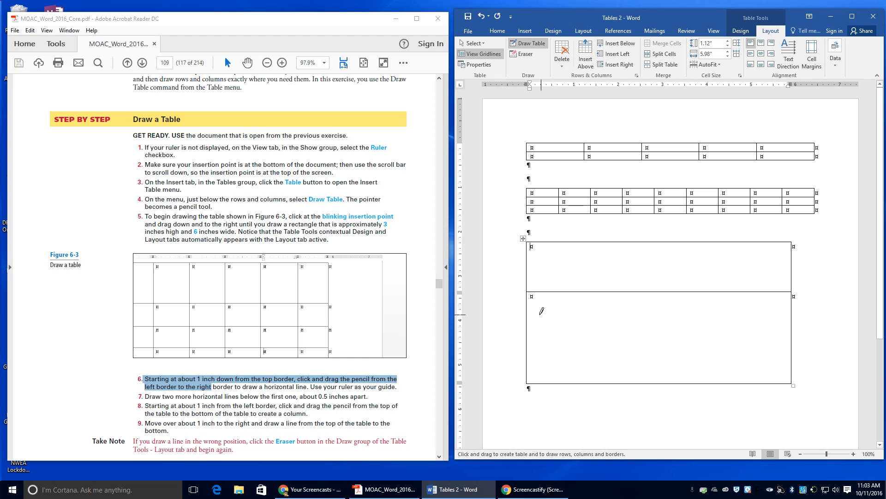
{"action": "left_click_drag", "start_coordinate": [540, 308], "coordinate": [672, 309]}
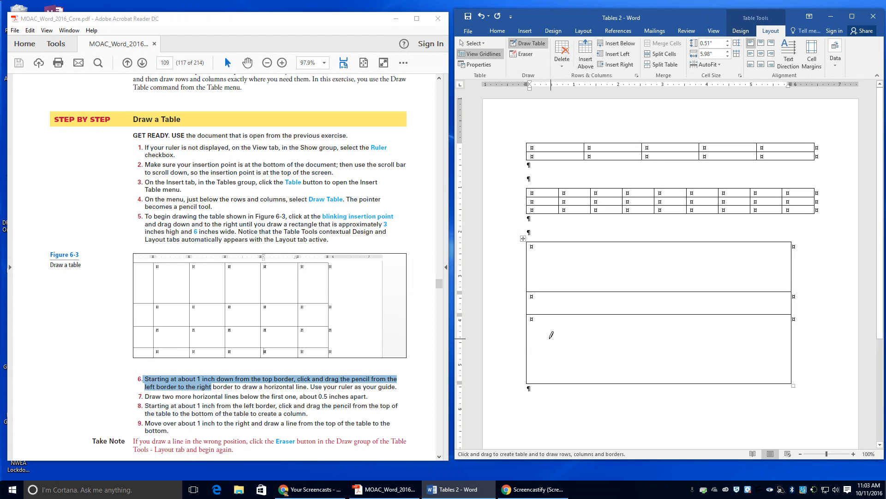
{"action": "left_click_drag", "start_coordinate": [551, 337], "coordinate": [679, 337]}
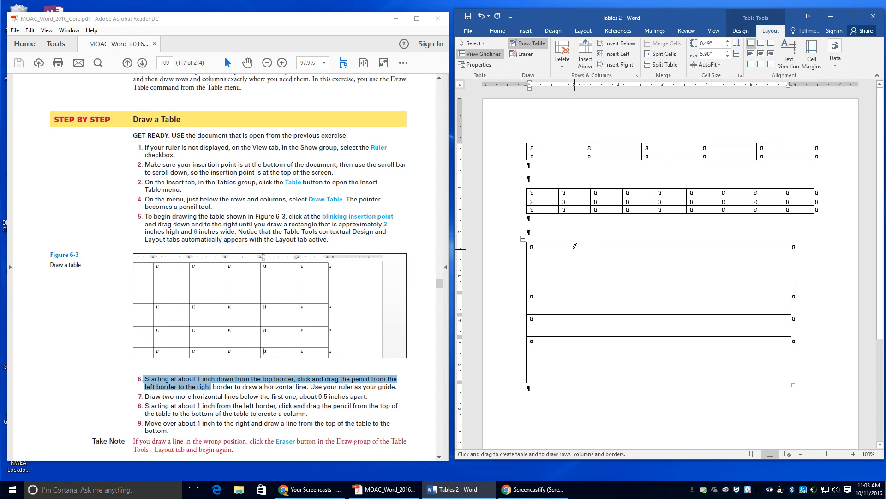
Step: Draw five vertical lines about 1" apart from top to bottom of the drawn table to make six columns
{"action": "left_click_drag", "start_coordinate": [575, 245], "coordinate": [575, 382]}
{"action": "left_click_drag", "start_coordinate": [620, 250], "coordinate": [627, 374]}
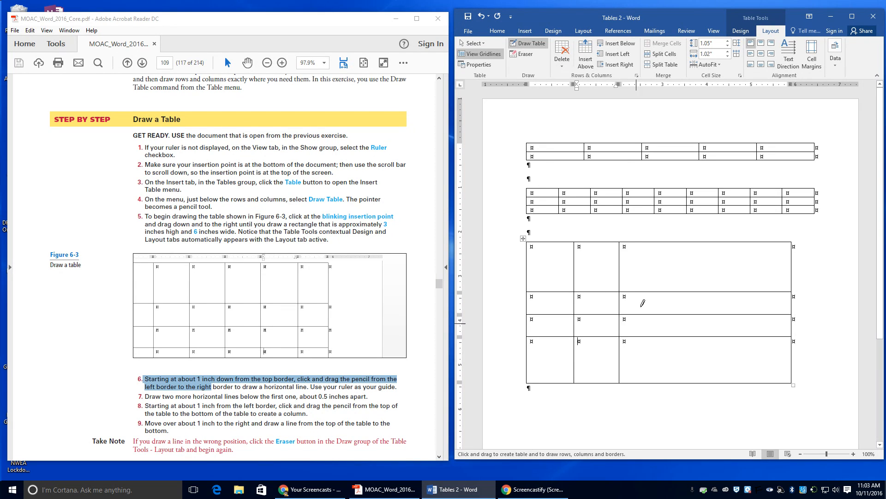
{"action": "left_click_drag", "start_coordinate": [664, 247], "coordinate": [667, 349]}
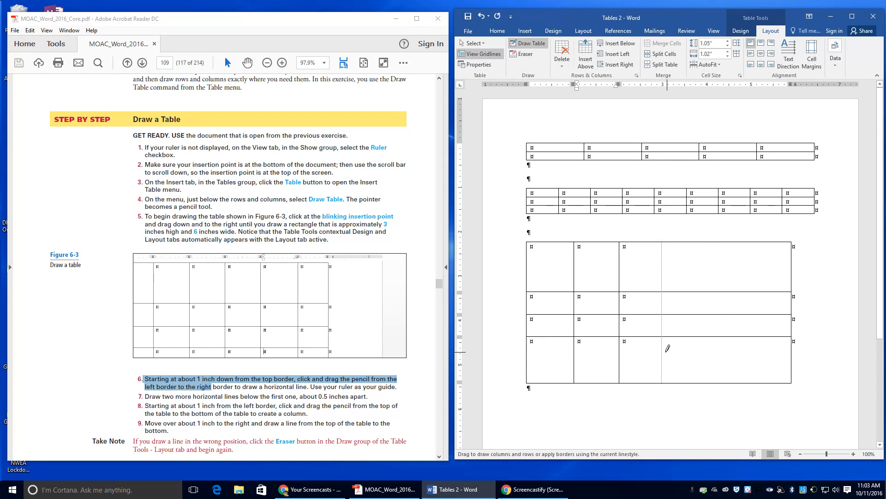
{"action": "left_click_drag", "start_coordinate": [708, 246], "coordinate": [712, 370]}
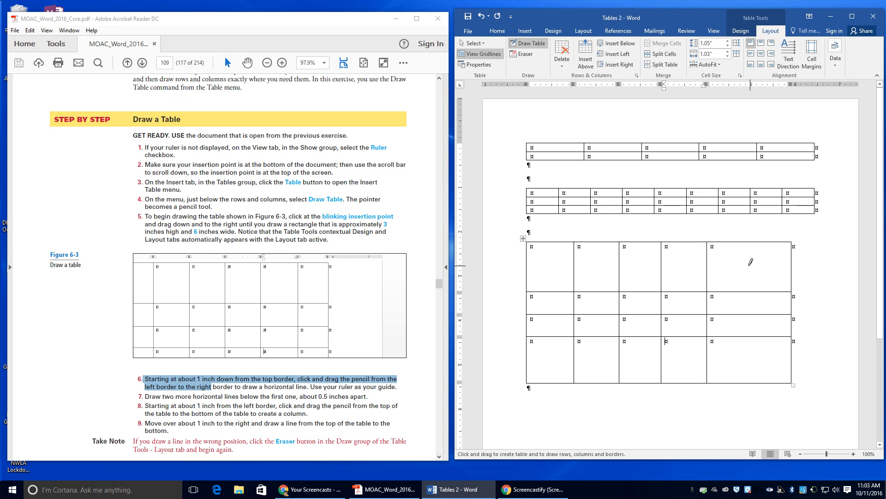
{"action": "left_click_drag", "start_coordinate": [751, 264], "coordinate": [751, 372]}
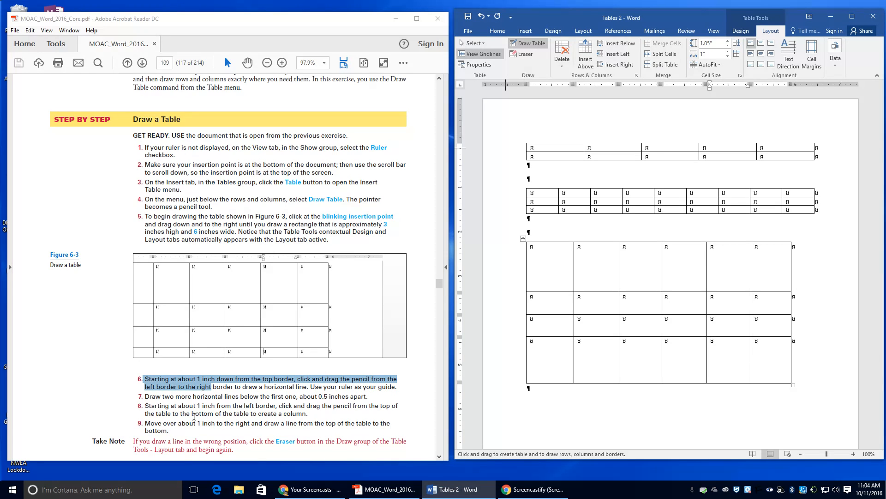
Step: Try the Eraser on the drawn table's first inner vertical line and undo the erasure
{"action": "scroll", "coordinate": [195, 410], "scroll_direction": "down", "scroll_amount": 2}
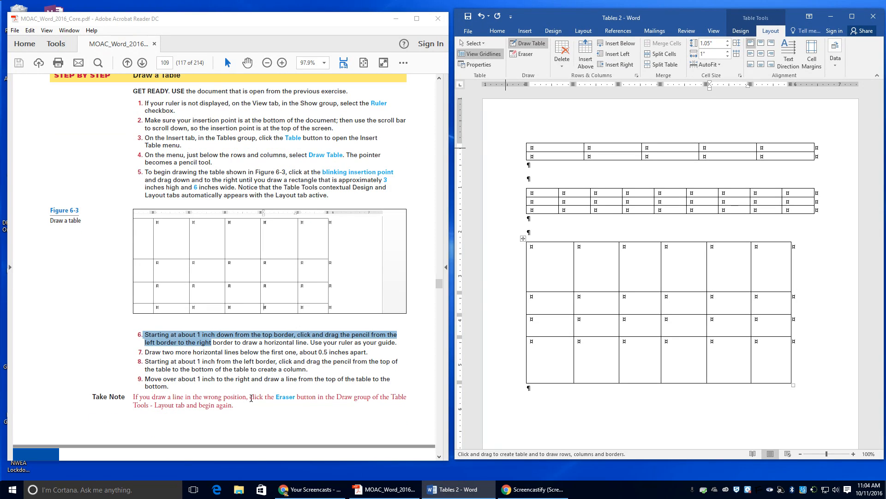
{"action": "left_click", "coordinate": [522, 54]}
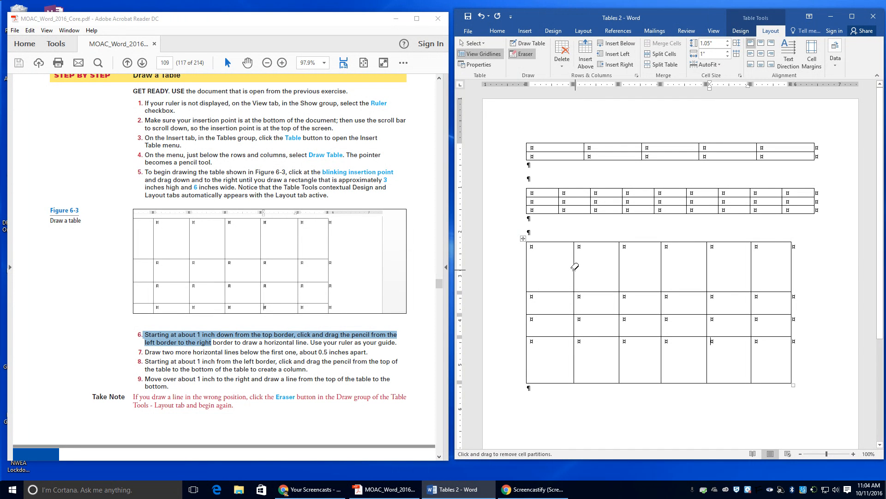
{"action": "left_click_drag", "start_coordinate": [574, 267], "coordinate": [576, 366]}
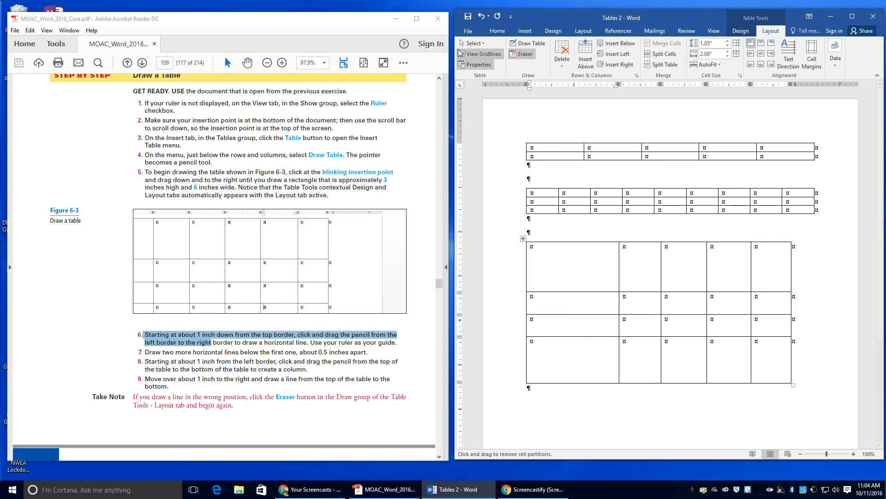
{"action": "left_click", "coordinate": [480, 16]}
{"action": "left_click", "coordinate": [481, 16]}
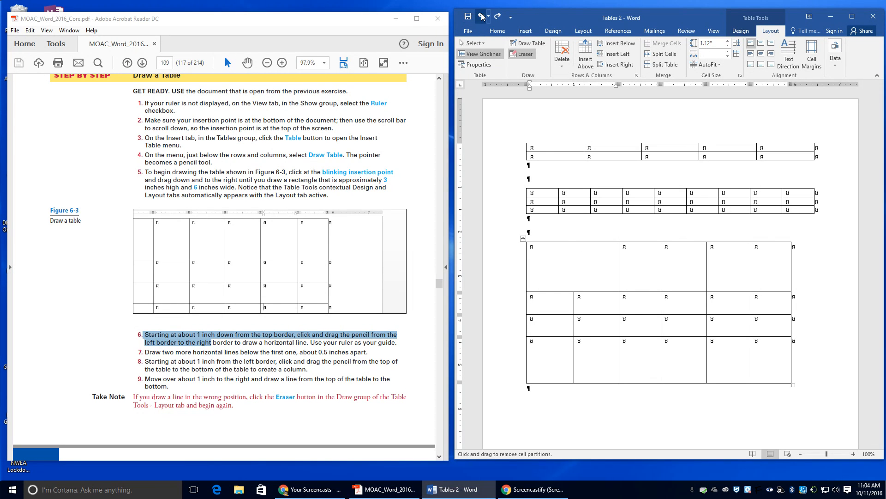
{"action": "left_click", "coordinate": [482, 17]}
Step: Turn off the Eraser and add two blank lines below the drawn table
{"action": "scroll", "coordinate": [188, 376], "scroll_direction": "down", "scroll_amount": 5}
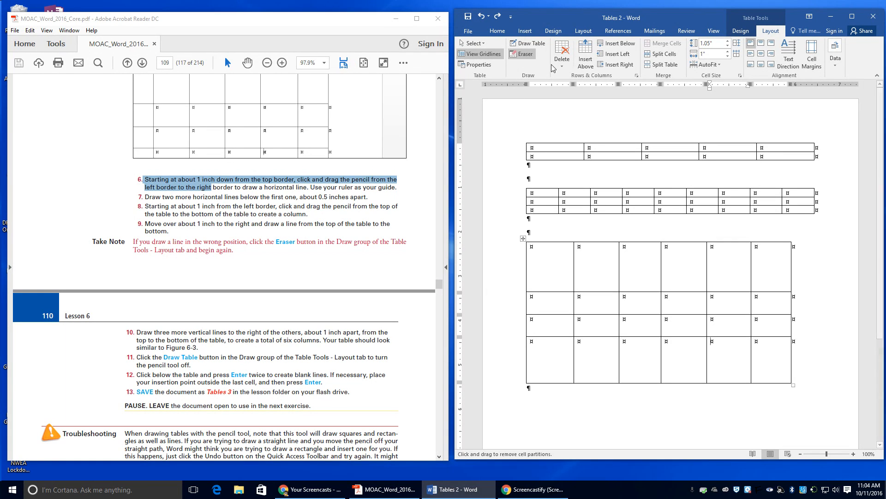
{"action": "left_click", "coordinate": [530, 54]}
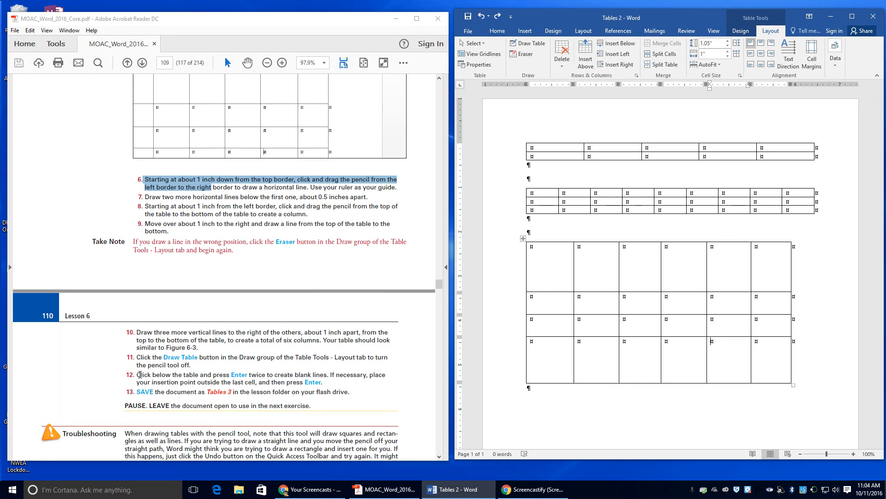
{"action": "scroll", "coordinate": [298, 375], "scroll_direction": "down", "scroll_amount": 1}
{"action": "left_click", "coordinate": [509, 405]}
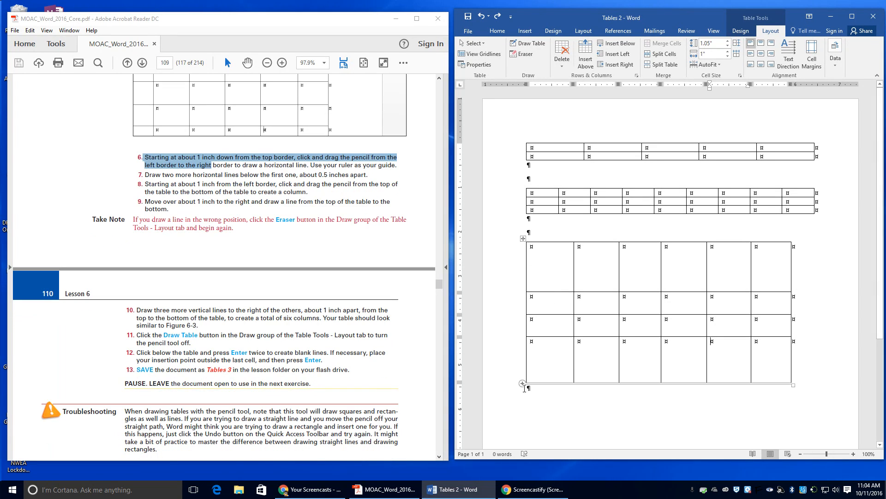
{"action": "key", "text": "Return"}
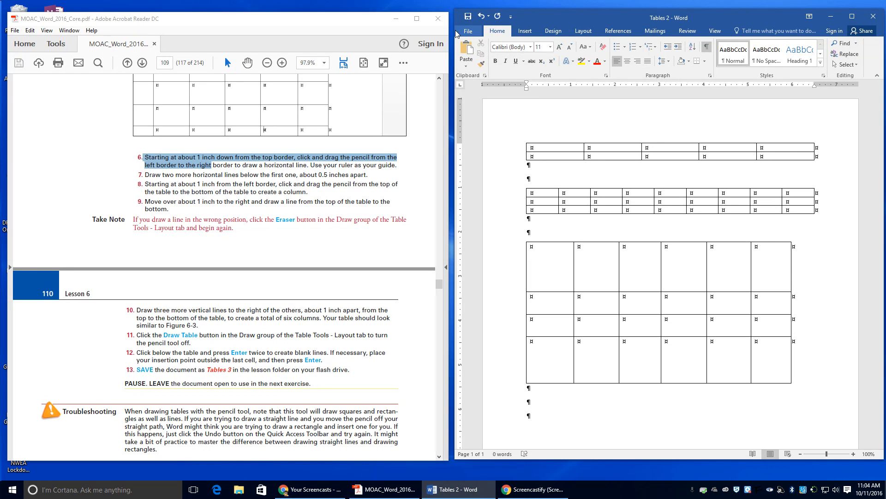
Step: Save a copy of the document as Tables 3 in the Lesson 6 folder
{"action": "left_click", "coordinate": [468, 31]}
{"action": "left_click", "coordinate": [492, 130]}
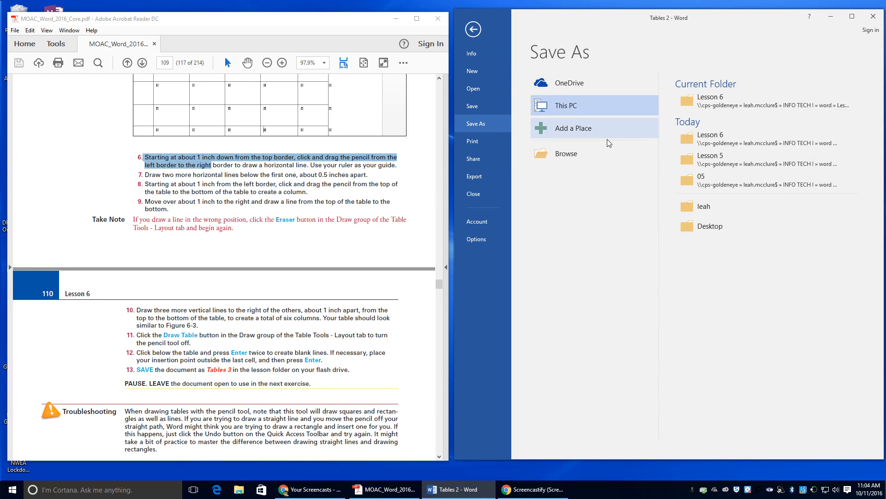
{"action": "left_click", "coordinate": [725, 103]}
{"action": "left_click", "coordinate": [547, 196]}
{"action": "key", "text": "BackSpace"}
{"action": "key", "text": "BackSpace"}
{"action": "type", "text": "32"}
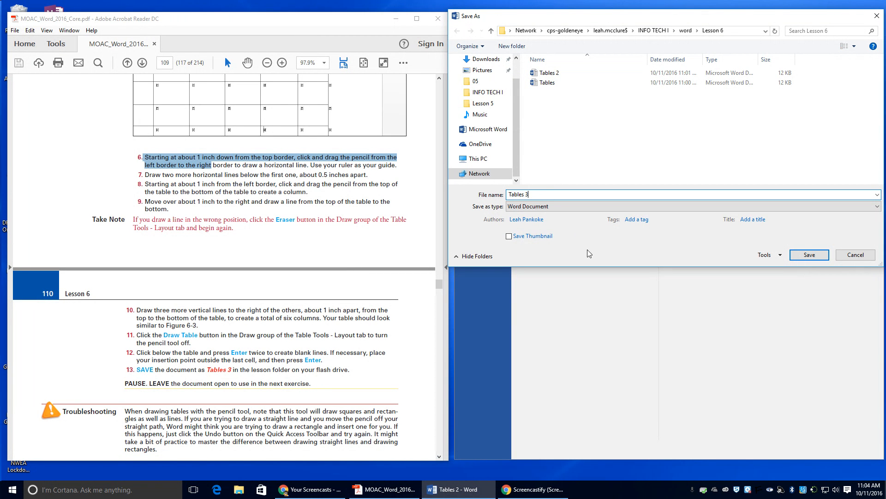
{"action": "left_click", "coordinate": [808, 255]}
Step: Read the Insert a Quick Table exercise and insert the Calendar 2 Quick Table on the last blank line
{"action": "scroll", "coordinate": [283, 357], "scroll_direction": "down", "scroll_amount": 5}
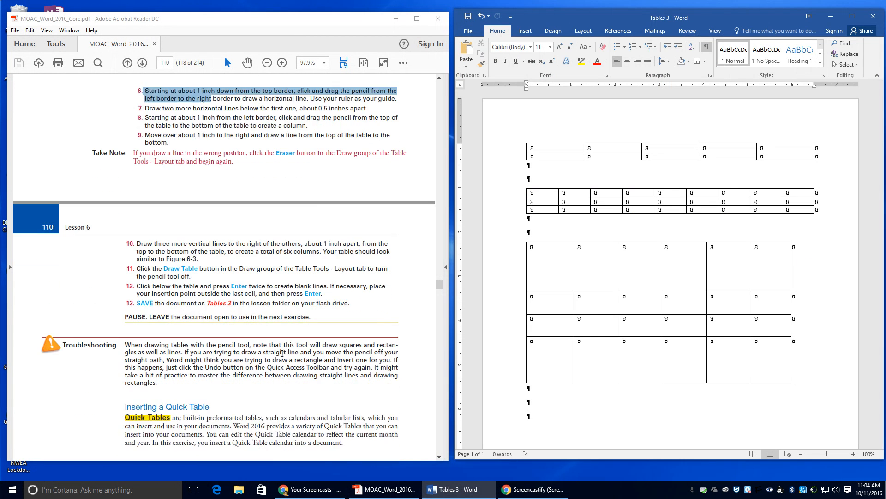
{"action": "scroll", "coordinate": [283, 357], "scroll_direction": "down", "scroll_amount": 1}
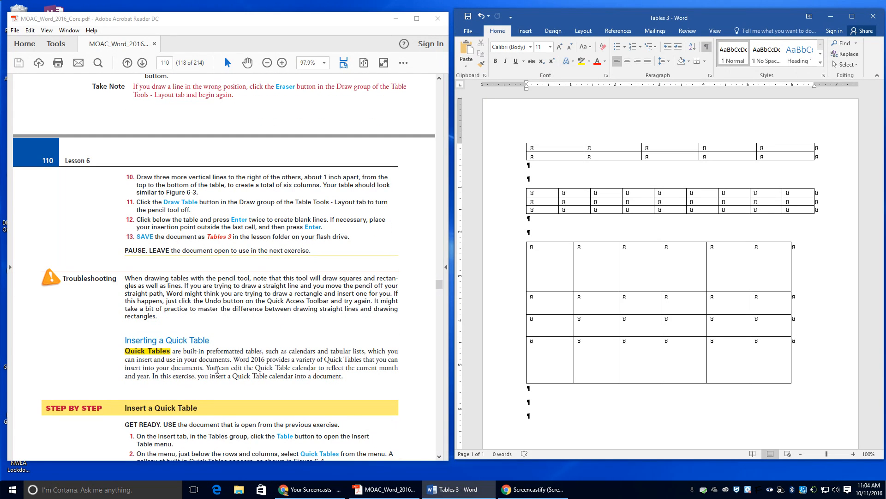
{"action": "scroll", "coordinate": [217, 369], "scroll_direction": "down", "scroll_amount": 7}
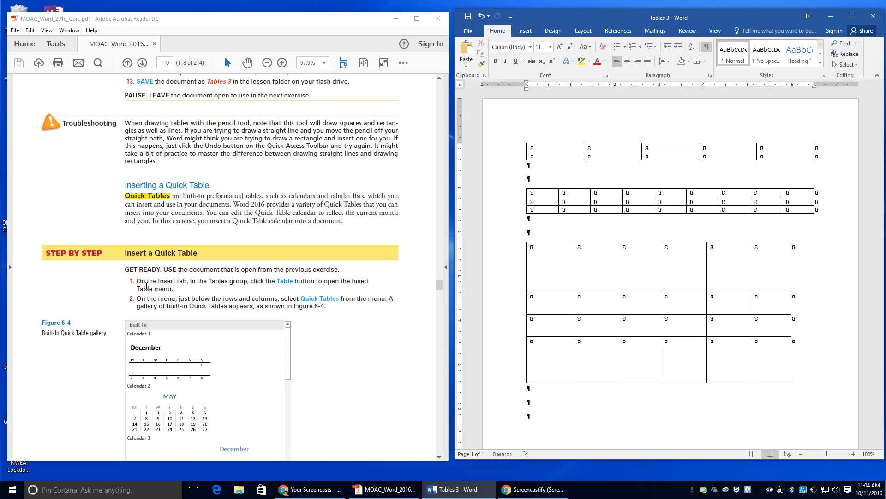
{"action": "left_click", "coordinate": [524, 31]}
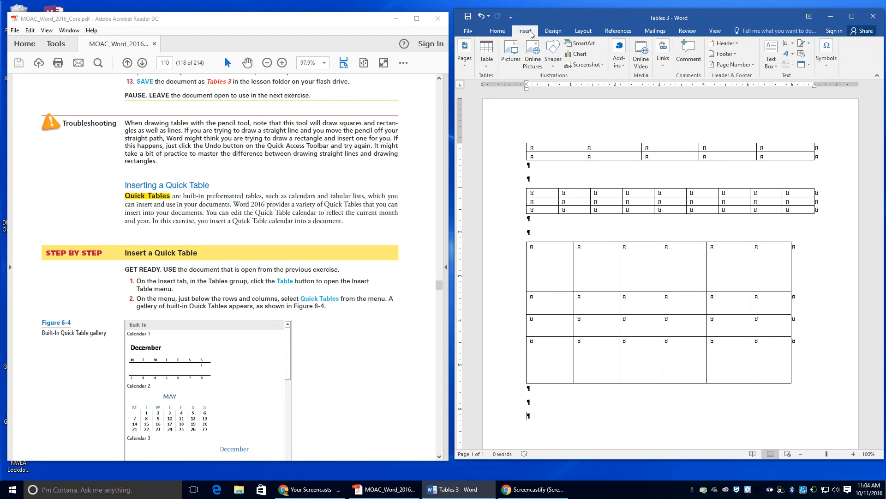
{"action": "left_click", "coordinate": [487, 63]}
{"action": "mouse_move", "coordinate": [504, 203]}
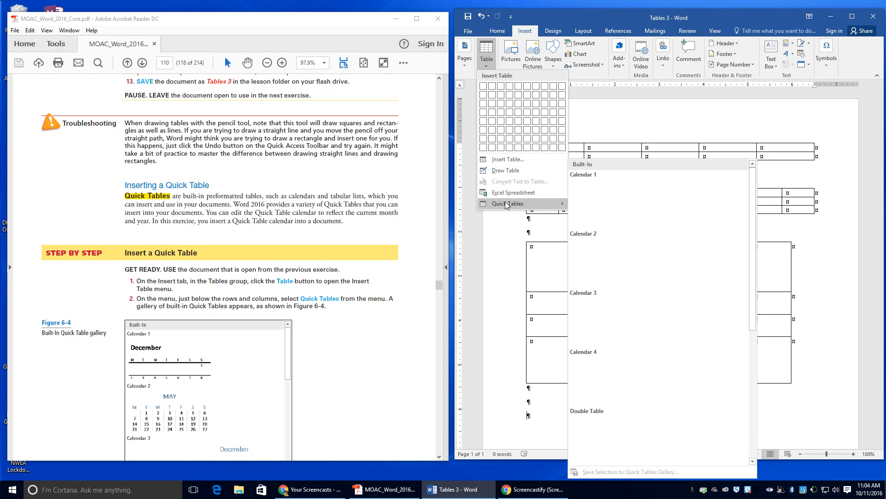
{"action": "scroll", "coordinate": [351, 282], "scroll_direction": "down", "scroll_amount": 3}
{"action": "scroll", "coordinate": [340, 301], "scroll_direction": "down", "scroll_amount": 4}
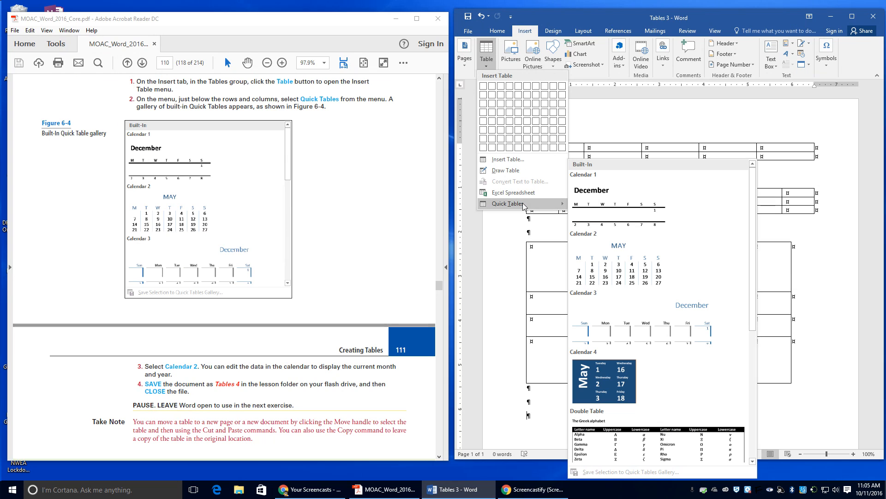
{"action": "left_click", "coordinate": [602, 250]}
Step: Try to replace the MAY title of the inserted calendar with another month
{"action": "scroll", "coordinate": [598, 256], "scroll_direction": "down", "scroll_amount": 6}
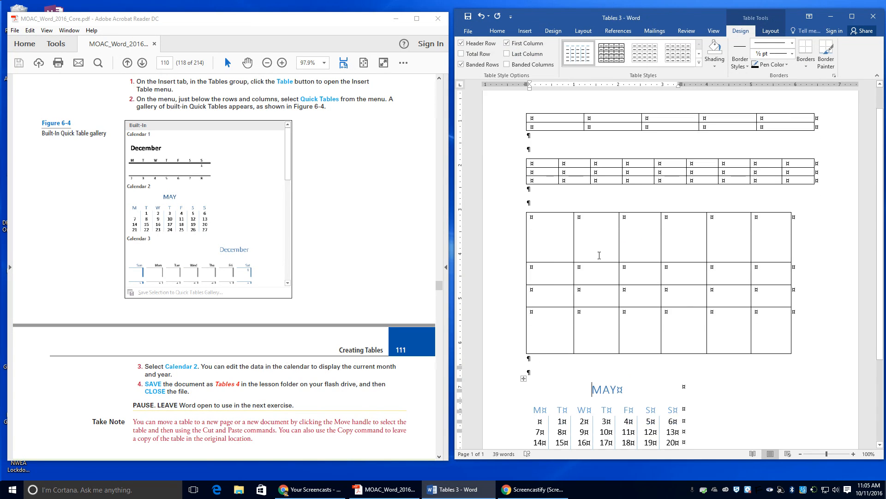
{"action": "left_click", "coordinate": [539, 308]}
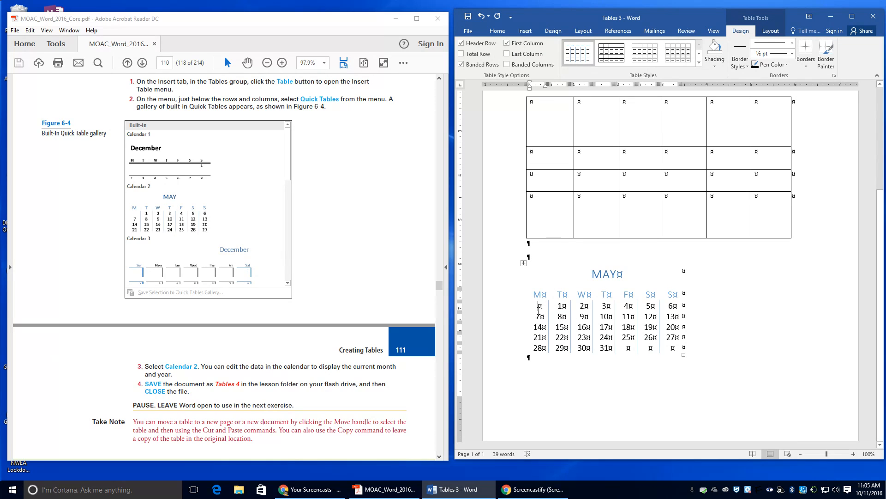
{"action": "left_click", "coordinate": [570, 306]}
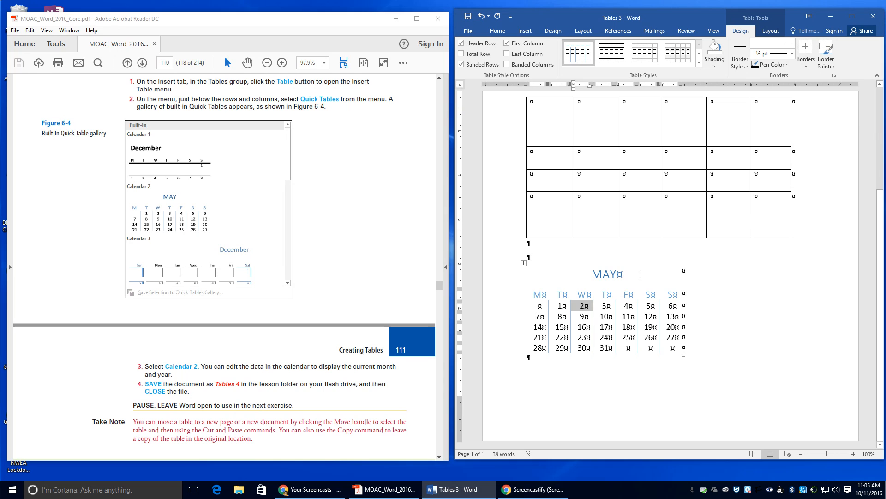
{"action": "left_click", "coordinate": [615, 275]}
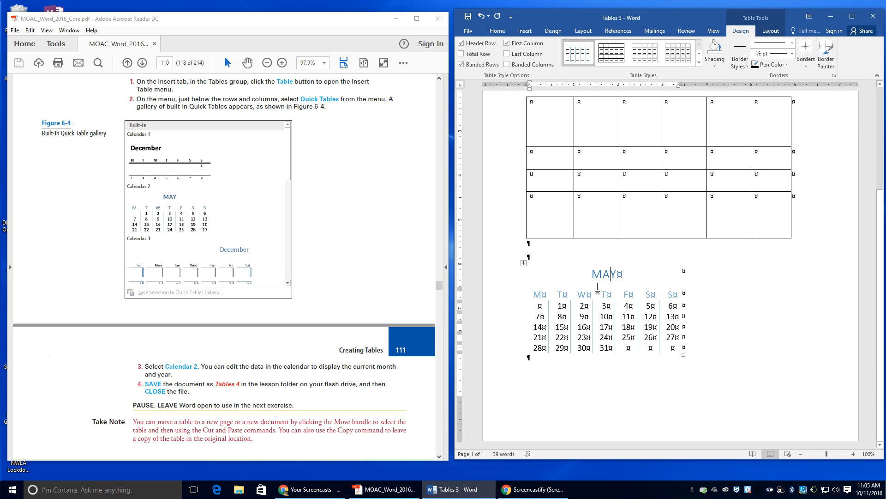
{"action": "left_click_drag", "start_coordinate": [618, 274], "coordinate": [583, 277]}
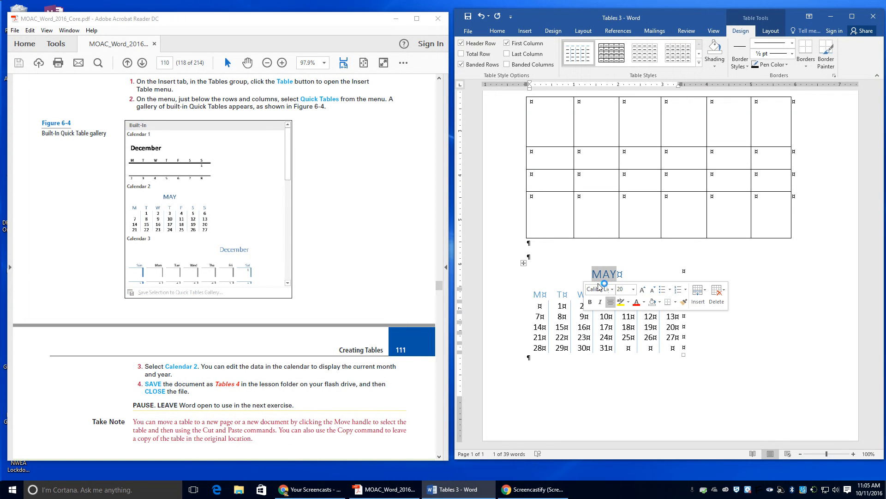
{"action": "type", "text": "O"}
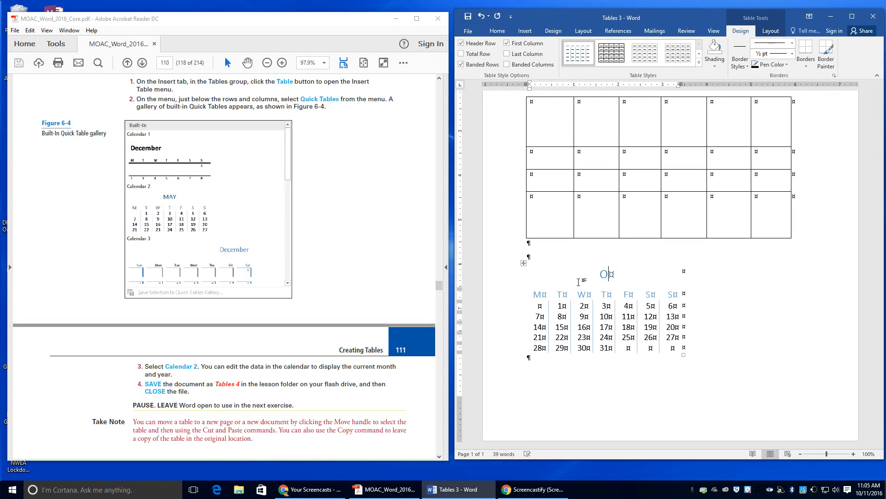
{"action": "key", "text": "BackSpace"}
Step: Undo the calendar title edits and the insertion of the Calendar 2 Quick Table
{"action": "left_click", "coordinate": [480, 17]}
{"action": "left_click", "coordinate": [480, 17]}
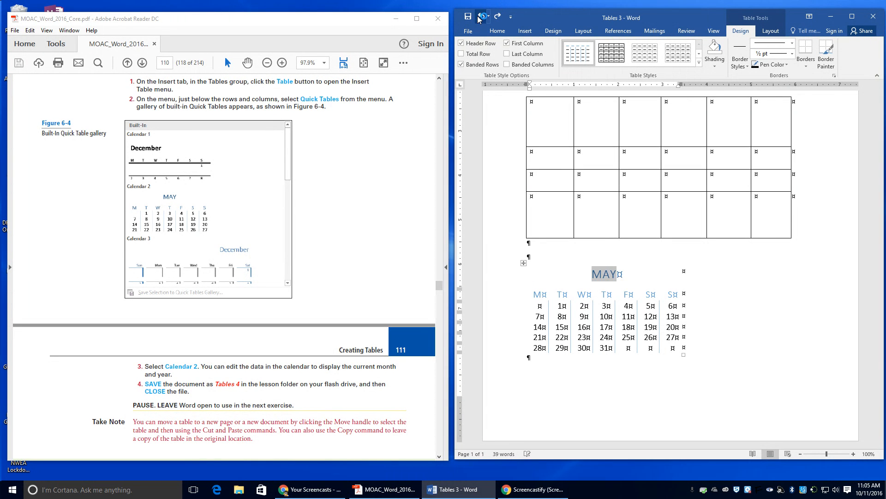
{"action": "left_click", "coordinate": [480, 17]}
{"action": "left_click", "coordinate": [481, 17]}
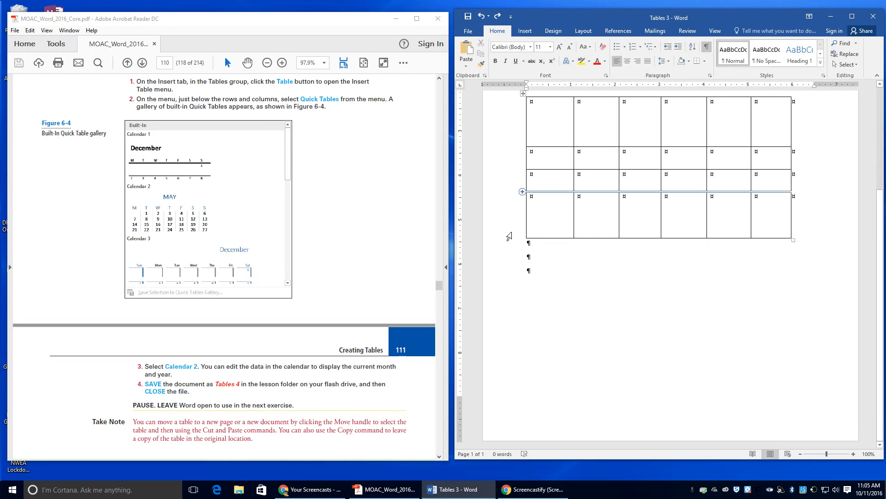
Step: Insert the Calendar 2 Quick Table again on the last blank line below the drawn table
{"action": "left_click", "coordinate": [525, 31]}
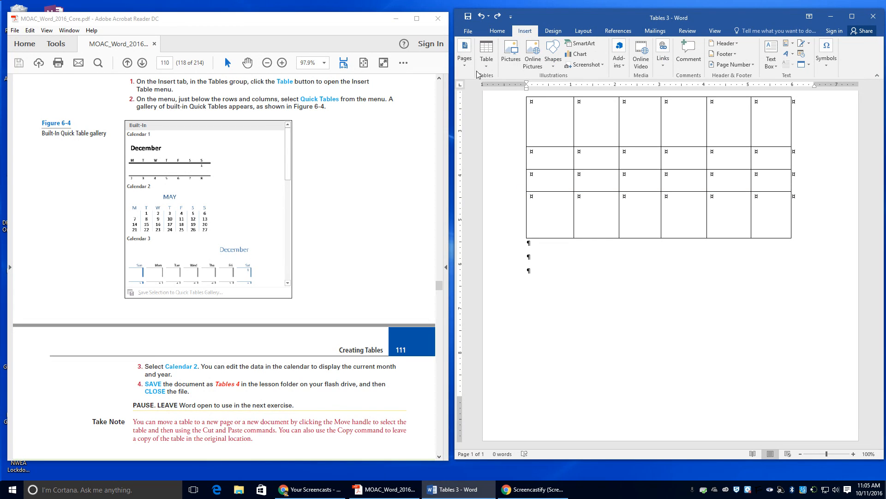
{"action": "left_click", "coordinate": [486, 54]}
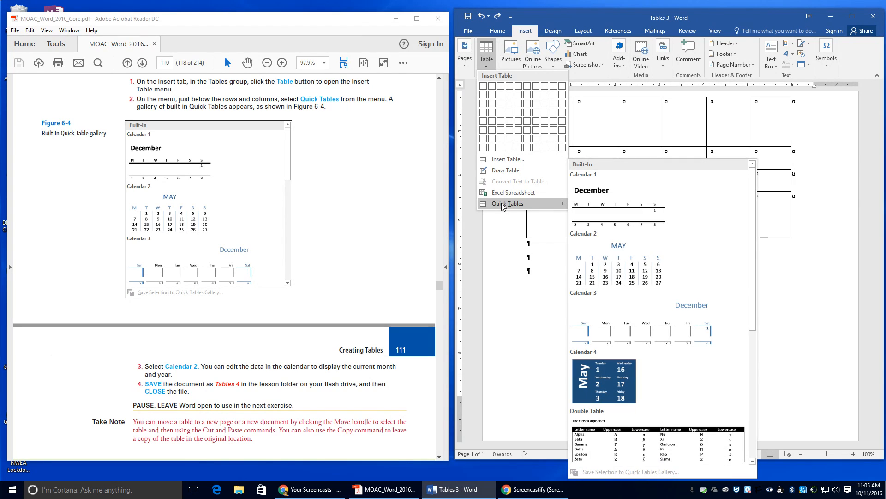
{"action": "left_click", "coordinate": [584, 261]}
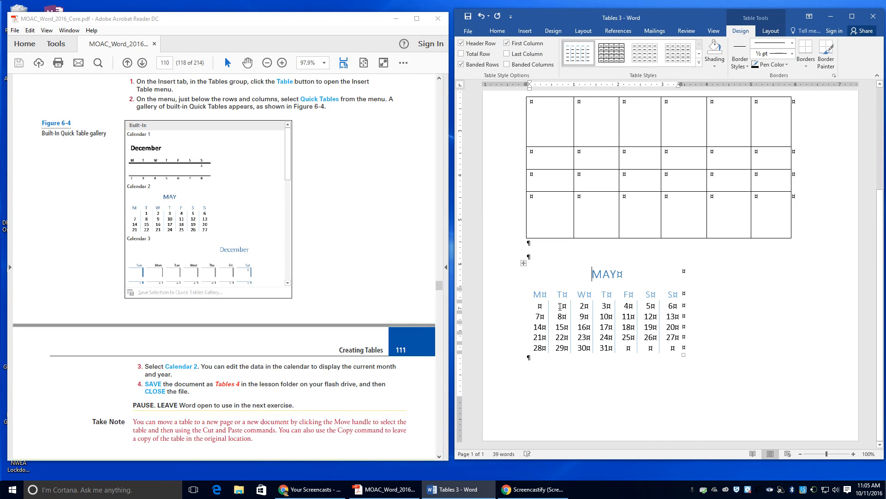
Step: Replace the calendar's MAY title with OCTOBER
{"action": "left_click_drag", "start_coordinate": [592, 275], "coordinate": [620, 277]}
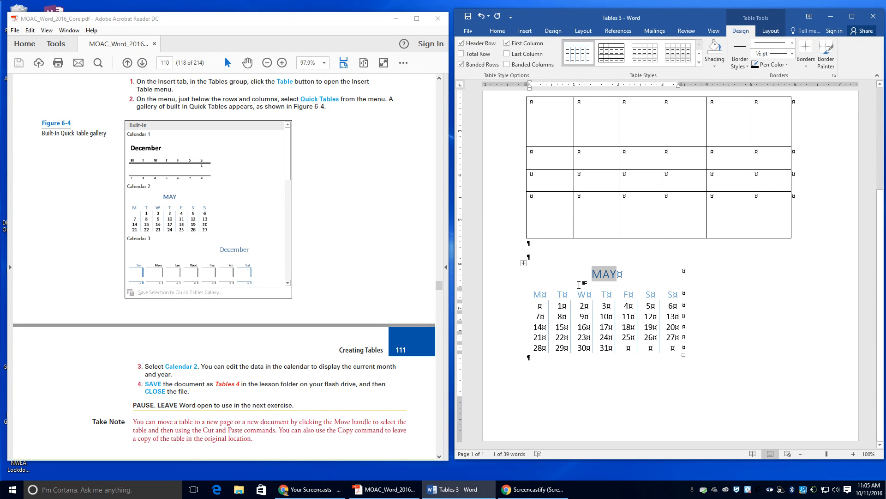
{"action": "type", "text": "OCT"}
{"action": "key", "text": "BackSpace"}
{"action": "key", "text": "BackSpace"}
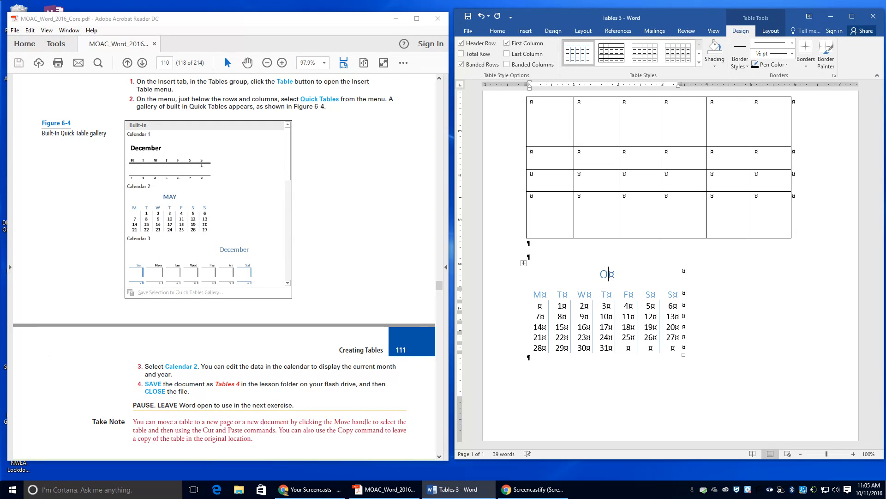
{"action": "type", "text": "CTO"}
{"action": "key", "text": "Return"}
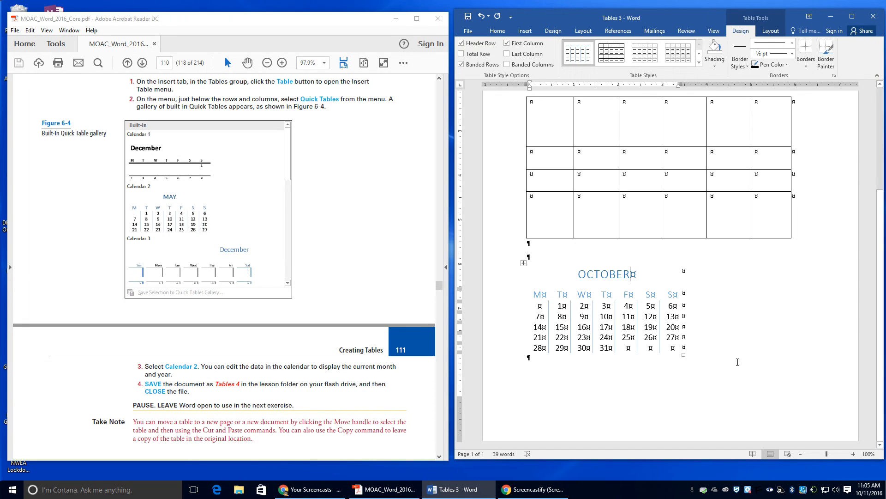
{"action": "left_click", "coordinate": [558, 306]}
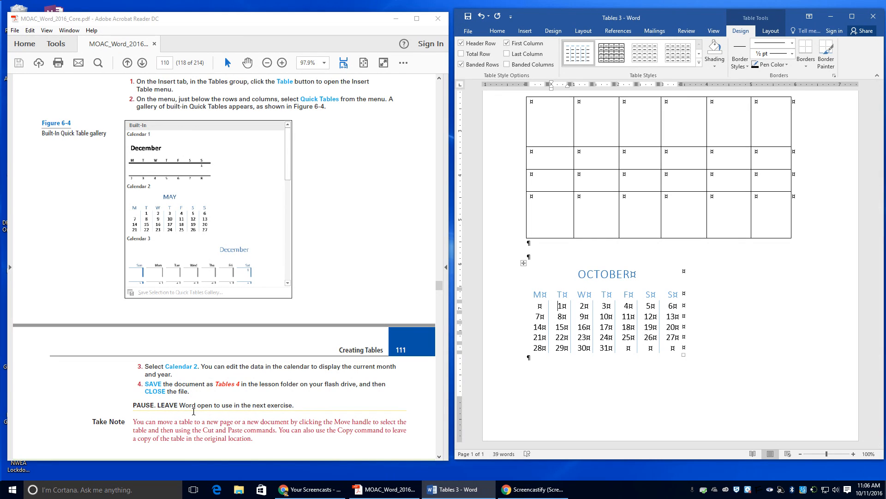
Step: Save a copy of the document as Tables 4 in the Lesson 6 folder
{"action": "left_click", "coordinate": [476, 31]}
{"action": "left_click", "coordinate": [486, 124]}
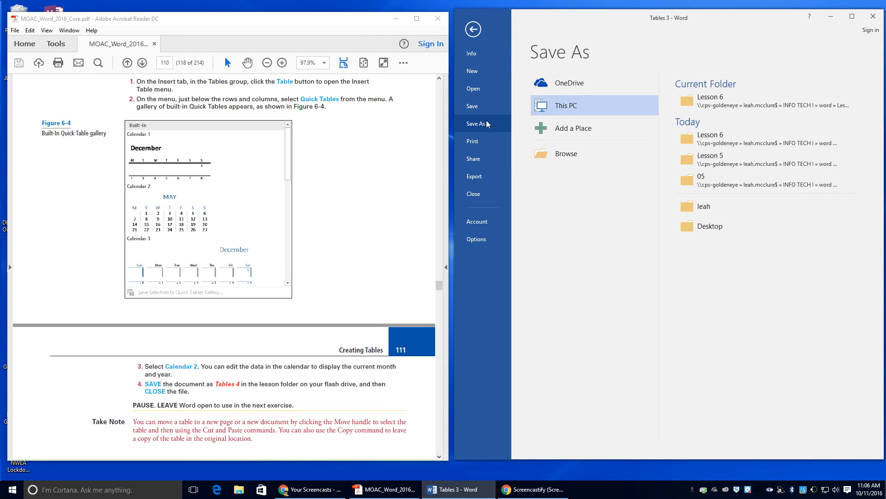
{"action": "left_click", "coordinate": [739, 106]}
{"action": "type", "text": "Tables 4"}
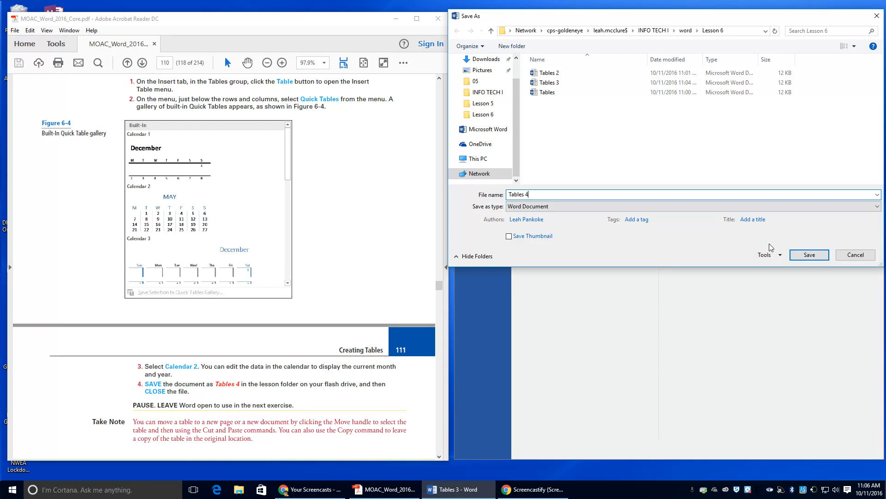
{"action": "left_click", "coordinate": [809, 255]}
Step: Read on to the Apply a Style to a Table exercise, then open Clients from the Data files 06 folder and enable editing
{"action": "scroll", "coordinate": [148, 306], "scroll_direction": "down", "scroll_amount": 3}
{"action": "scroll", "coordinate": [148, 307], "scroll_direction": "down", "scroll_amount": 5}
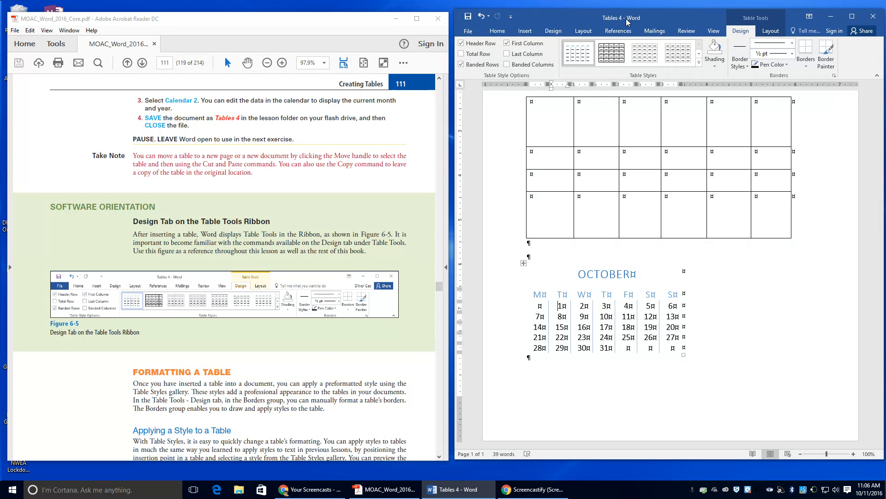
{"action": "scroll", "coordinate": [268, 198], "scroll_direction": "down", "scroll_amount": 5}
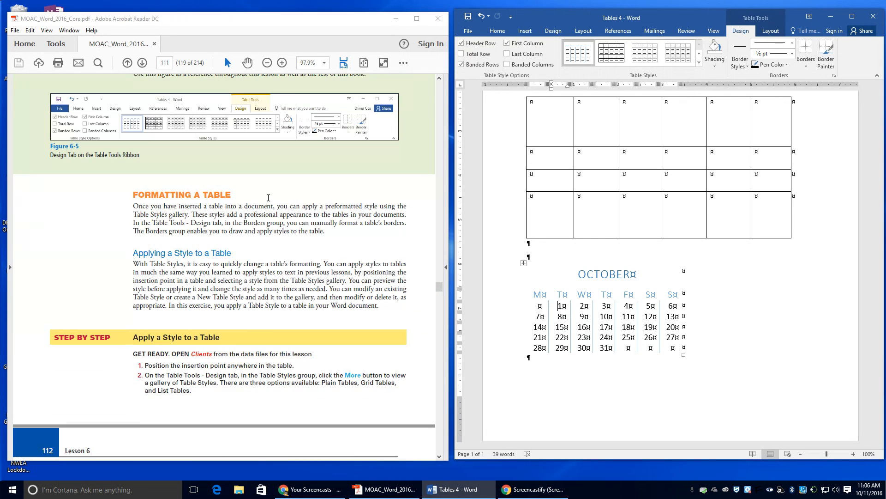
{"action": "left_click", "coordinate": [468, 31]}
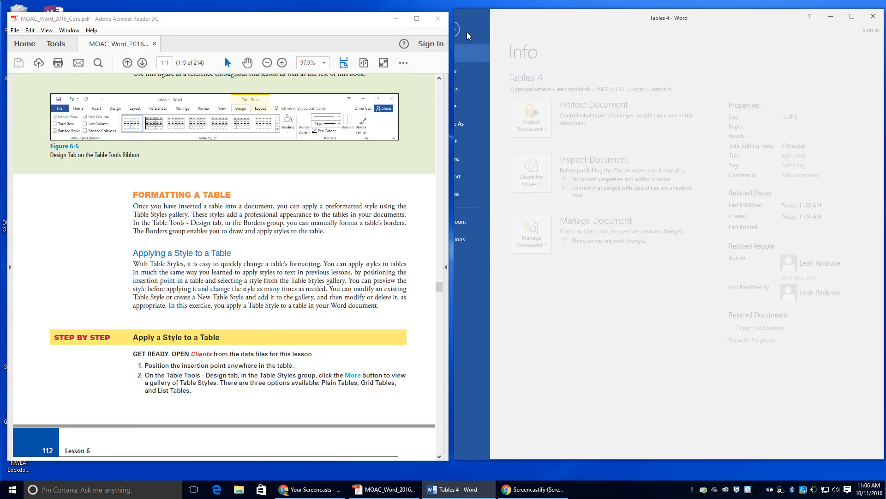
{"action": "left_click", "coordinate": [474, 89]}
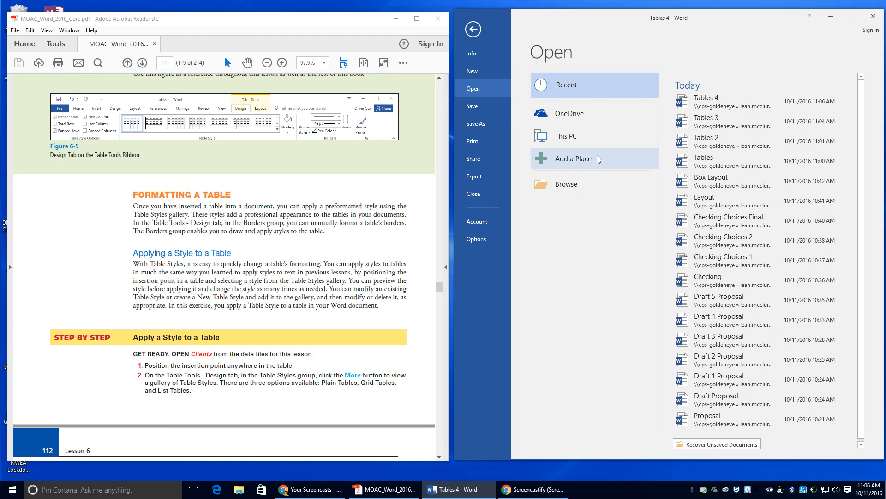
{"action": "left_click", "coordinate": [570, 185]}
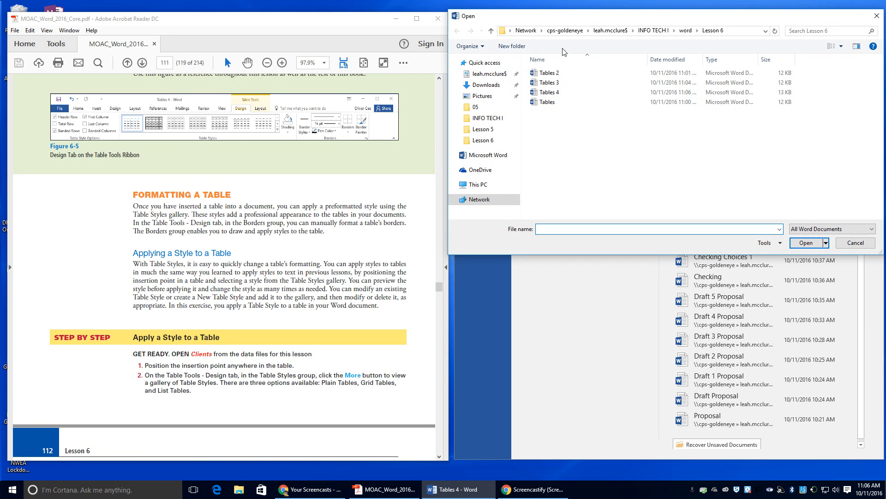
{"action": "left_click", "coordinate": [682, 31]}
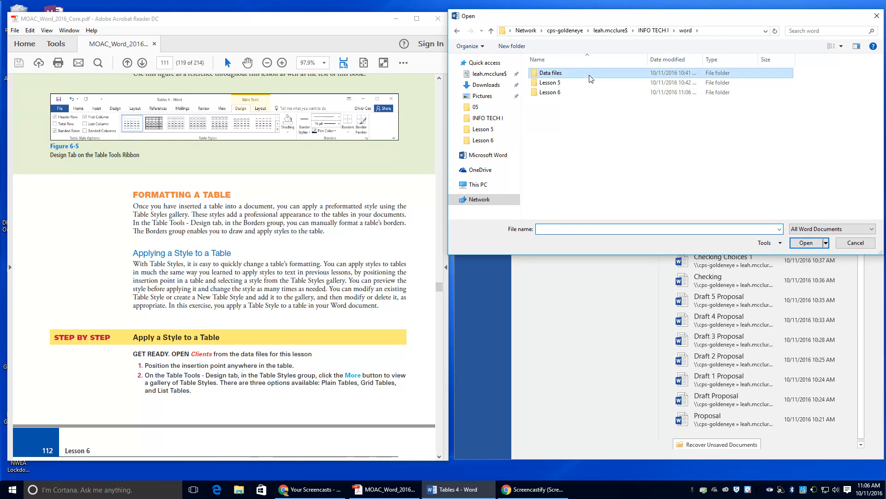
{"action": "double_click", "coordinate": [572, 72]}
{"action": "double_click", "coordinate": [572, 121]}
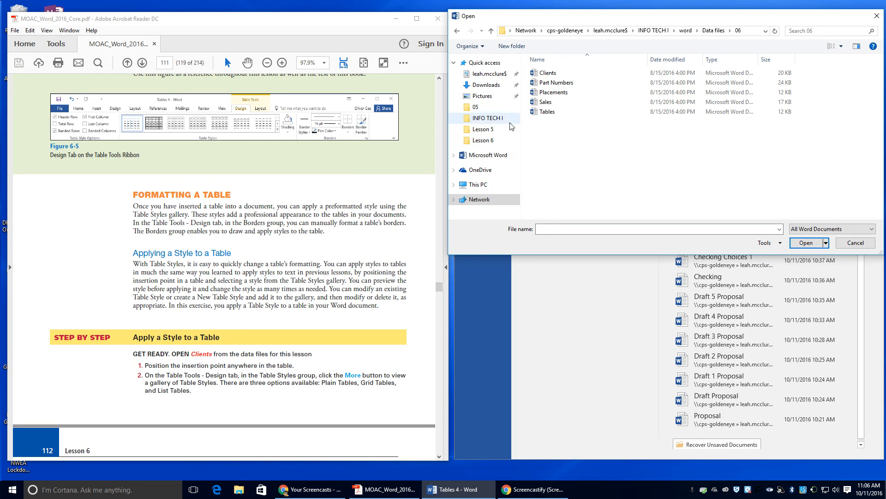
{"action": "double_click", "coordinate": [550, 73]}
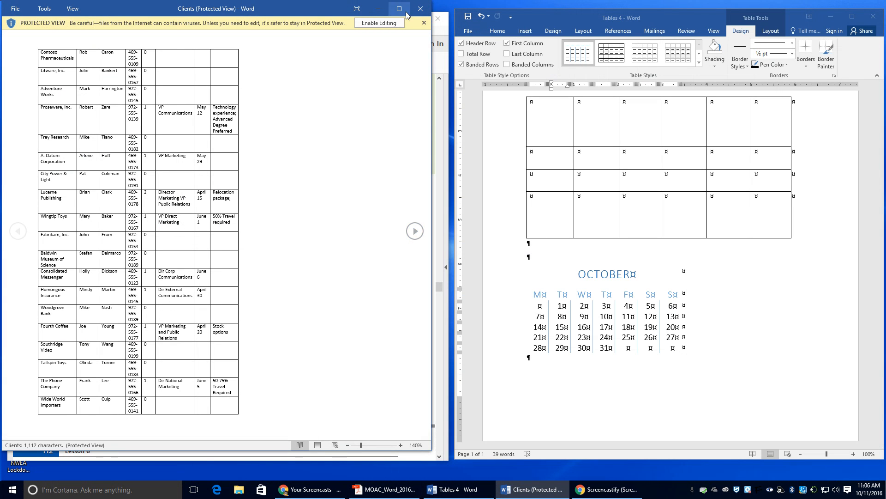
{"action": "left_click", "coordinate": [379, 23]}
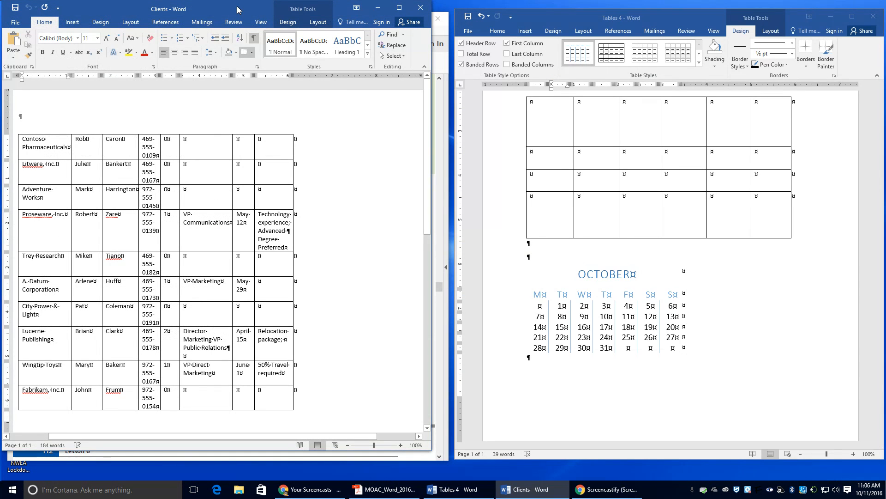
Step: Move the Clients window beside the PDF and close the Tables 4 document
{"action": "left_click_drag", "start_coordinate": [270, 12], "coordinate": [688, 11]}
{"action": "scroll", "coordinate": [557, 187], "scroll_direction": "down", "scroll_amount": 1}
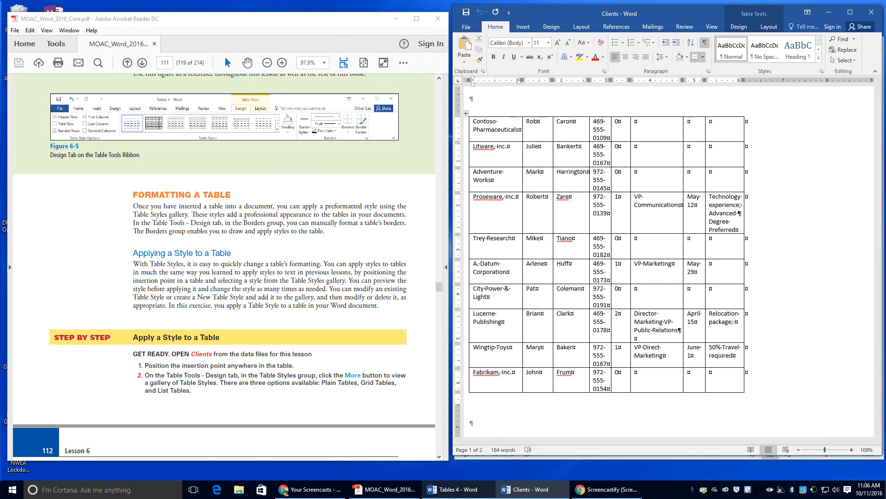
{"action": "left_click", "coordinate": [450, 489]}
{"action": "left_click", "coordinate": [873, 16]}
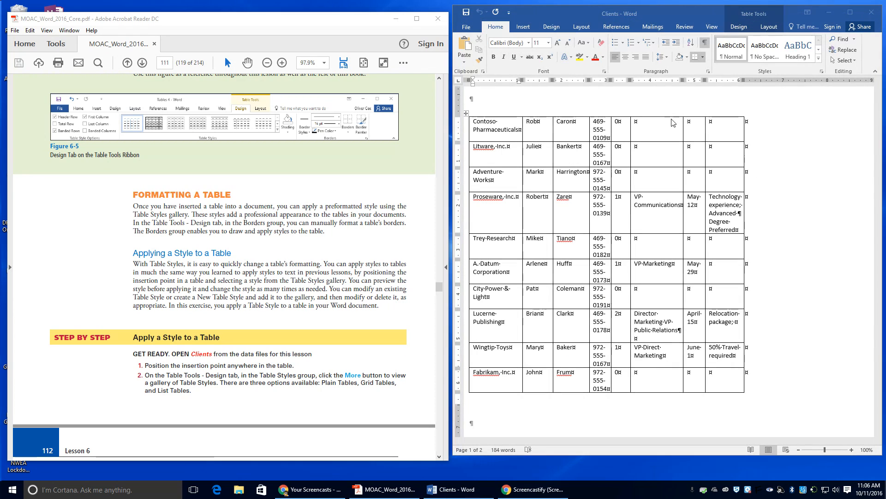
Step: Apply the Grid Table 3 - Accent 3 style to the clients table
{"action": "scroll", "coordinate": [264, 338], "scroll_direction": "down", "scroll_amount": 2}
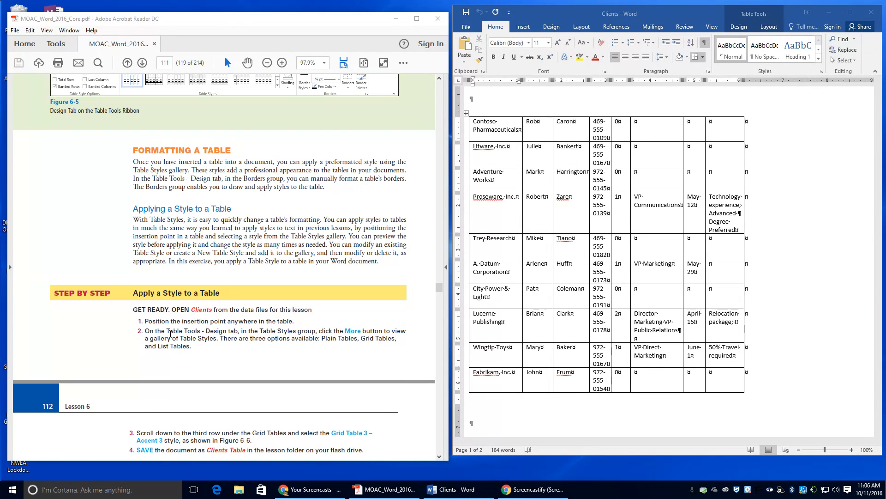
{"action": "double_click", "coordinate": [566, 147]}
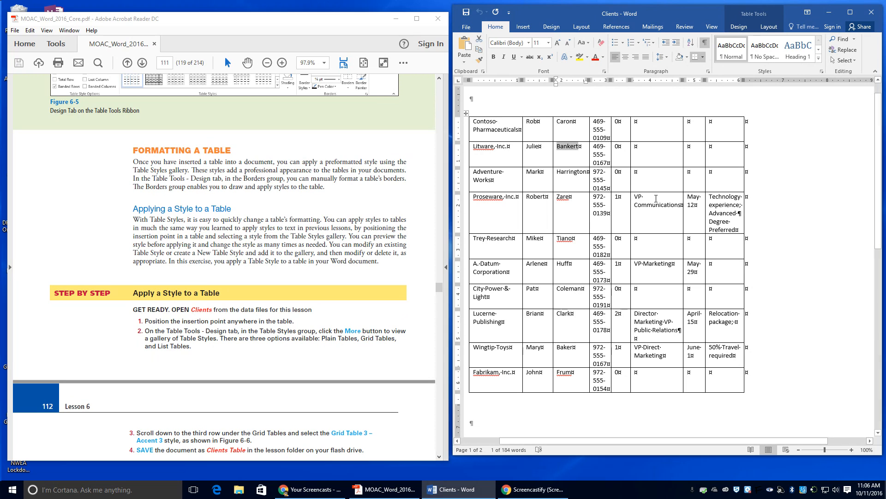
{"action": "left_click", "coordinate": [580, 155]}
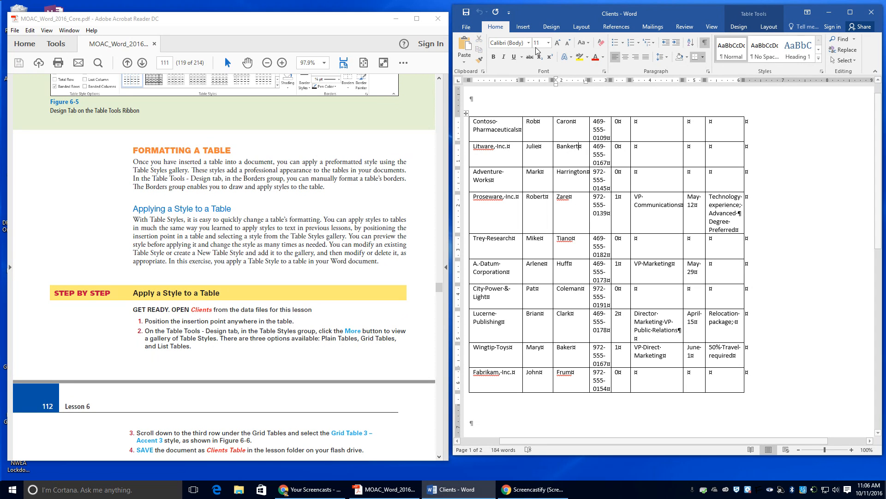
{"action": "left_click", "coordinate": [739, 27]}
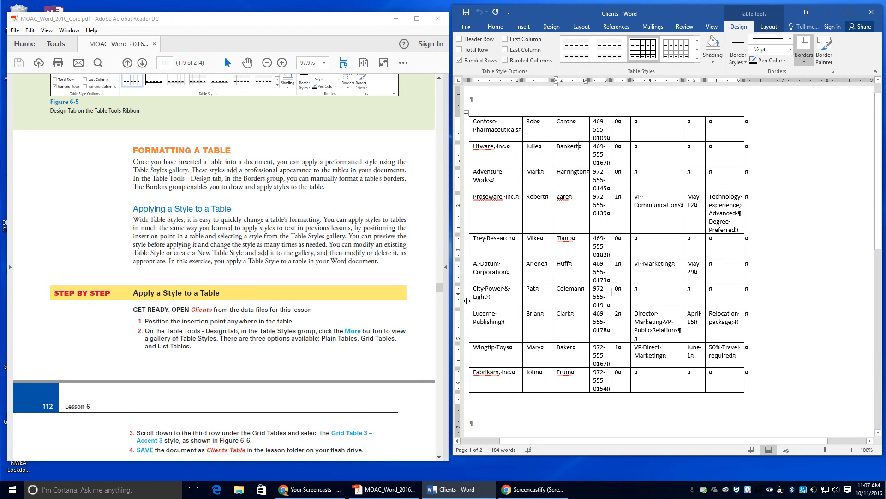
{"action": "left_click", "coordinate": [696, 60]}
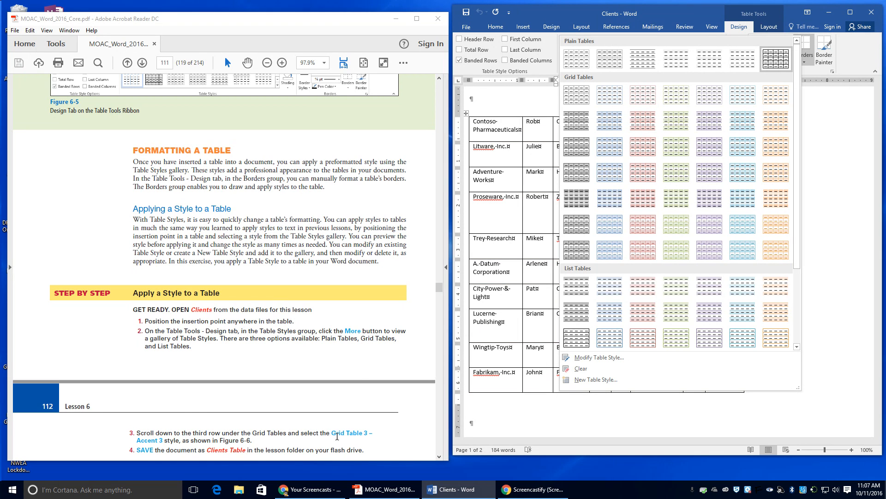
{"action": "left_click", "coordinate": [681, 144]}
Step: Save a copy of the document as Clients Table in the Lesson 6 folder
{"action": "scroll", "coordinate": [191, 416], "scroll_direction": "down", "scroll_amount": 1}
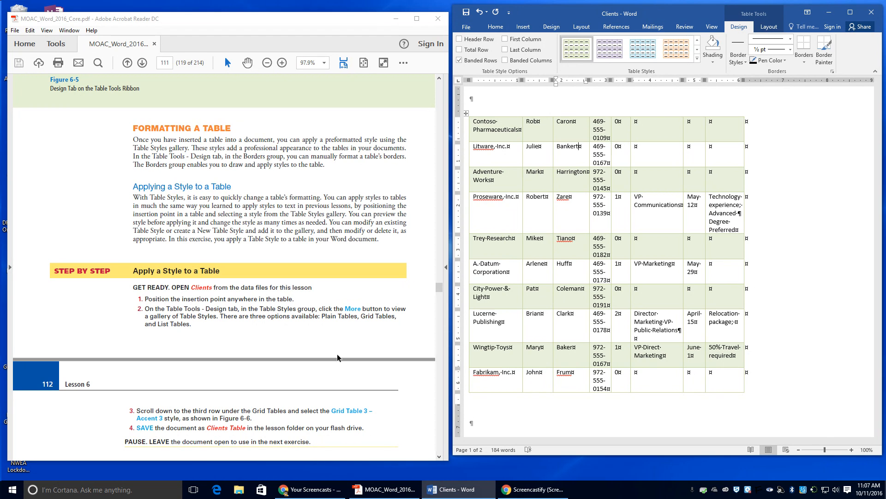
{"action": "left_click", "coordinate": [466, 26]}
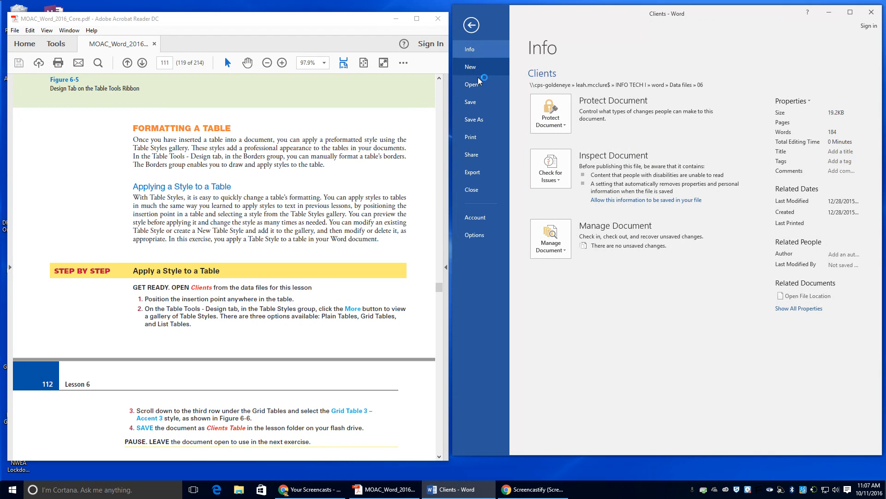
{"action": "left_click", "coordinate": [486, 122]}
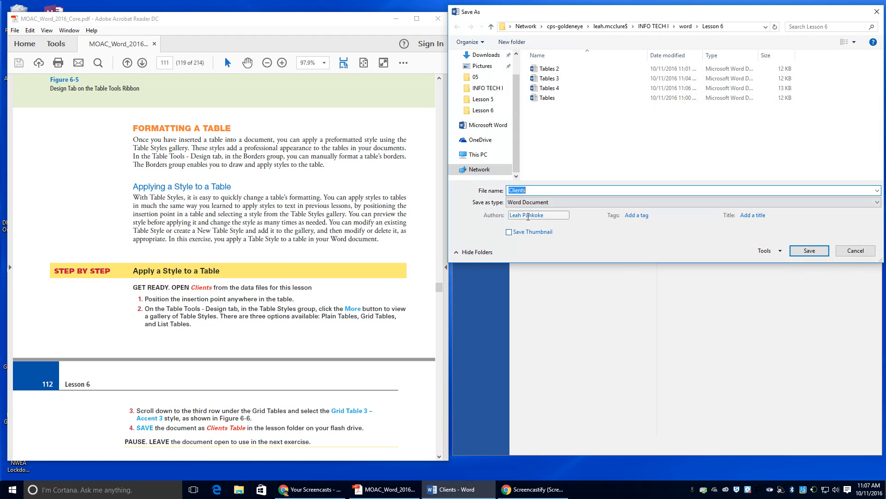
{"action": "left_click", "coordinate": [535, 189]}
{"action": "left_click", "coordinate": [809, 251]}
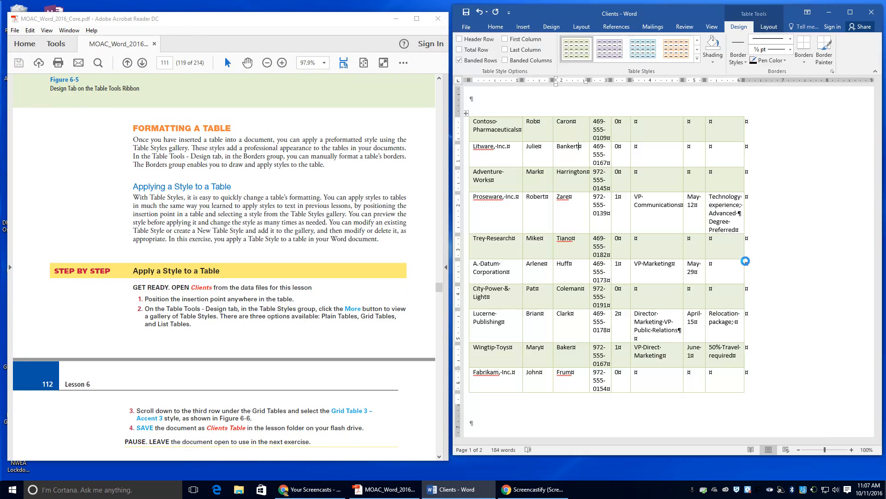
Step: Read on to the Modify the Table Styles exercise and place the insertion point in the clients table
{"action": "scroll", "coordinate": [224, 268], "scroll_direction": "down", "scroll_amount": 3}
{"action": "scroll", "coordinate": [197, 406], "scroll_direction": "down", "scroll_amount": 3}
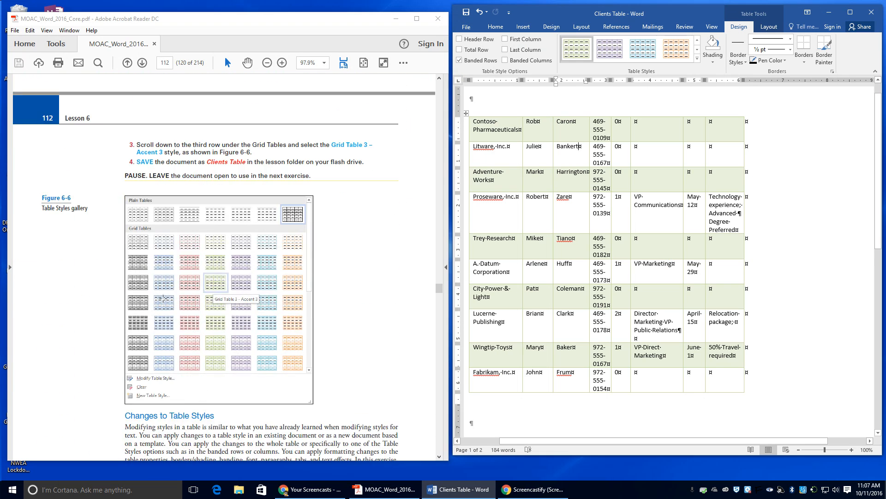
{"action": "scroll", "coordinate": [222, 281], "scroll_direction": "down", "scroll_amount": 2}
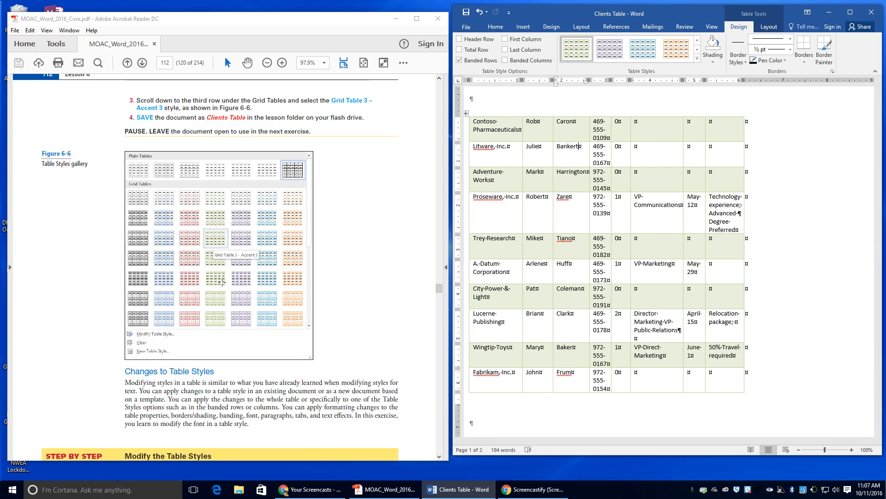
{"action": "scroll", "coordinate": [223, 282], "scroll_direction": "down", "scroll_amount": 6}
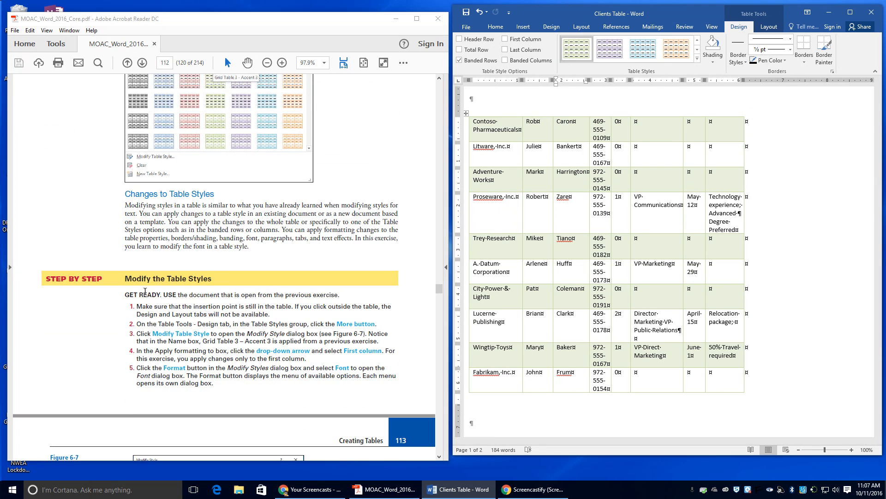
{"action": "left_click_drag", "start_coordinate": [137, 305], "coordinate": [199, 311]}
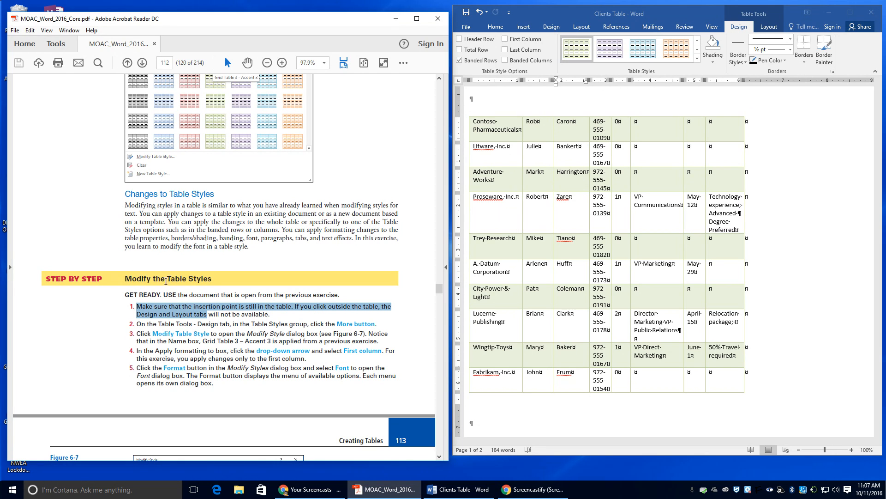
{"action": "left_click", "coordinate": [131, 316]}
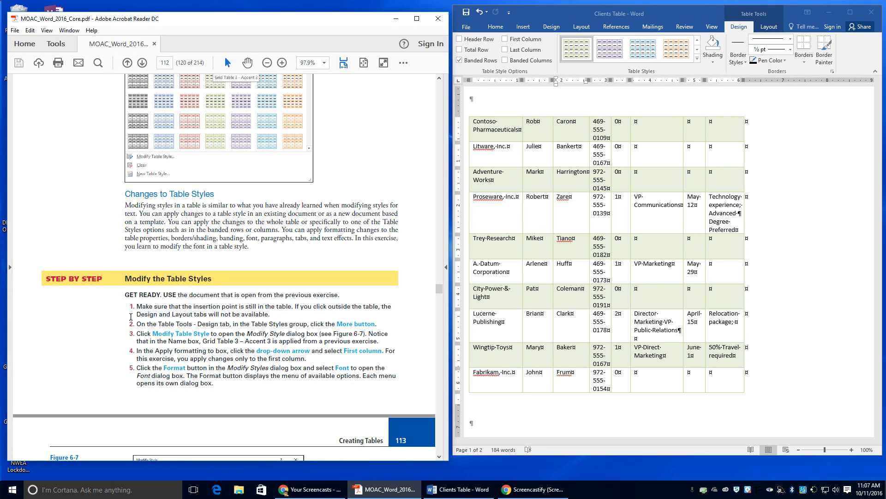
{"action": "left_click_drag", "start_coordinate": [138, 306], "coordinate": [282, 307]}
{"action": "left_click", "coordinate": [581, 147]}
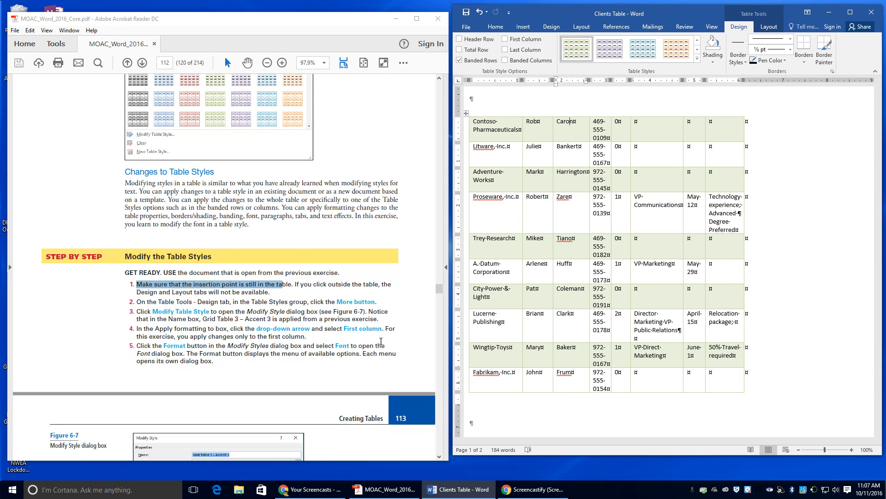
{"action": "scroll", "coordinate": [339, 338], "scroll_direction": "down", "scroll_amount": 1}
Step: Enter the footer area outside the clients table, look over both pages, and return the insertion point to a table cell
{"action": "double_click", "coordinate": [560, 401]}
{"action": "scroll", "coordinate": [544, 404], "scroll_direction": "down", "scroll_amount": 10}
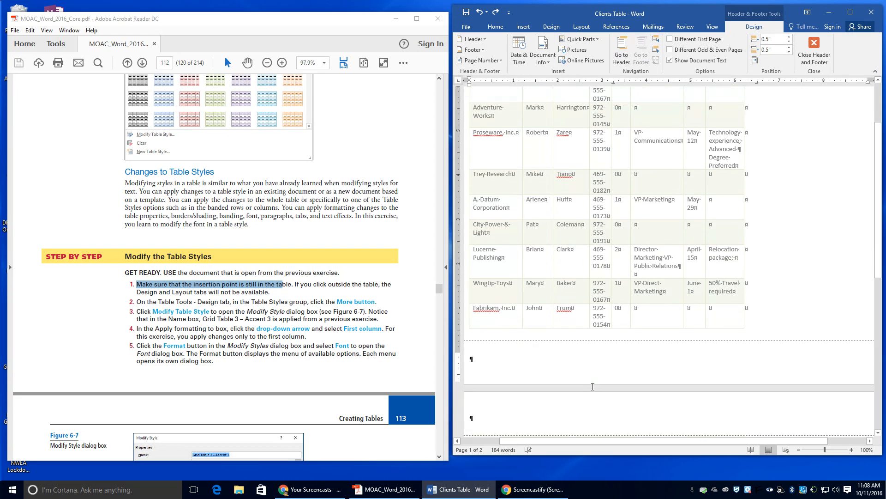
{"action": "scroll", "coordinate": [529, 401], "scroll_direction": "down", "scroll_amount": 5}
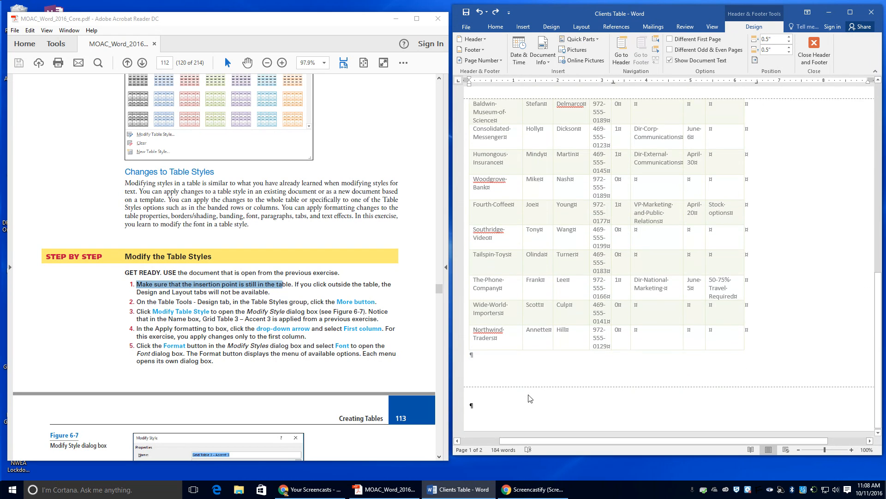
{"action": "left_click", "coordinate": [483, 407]}
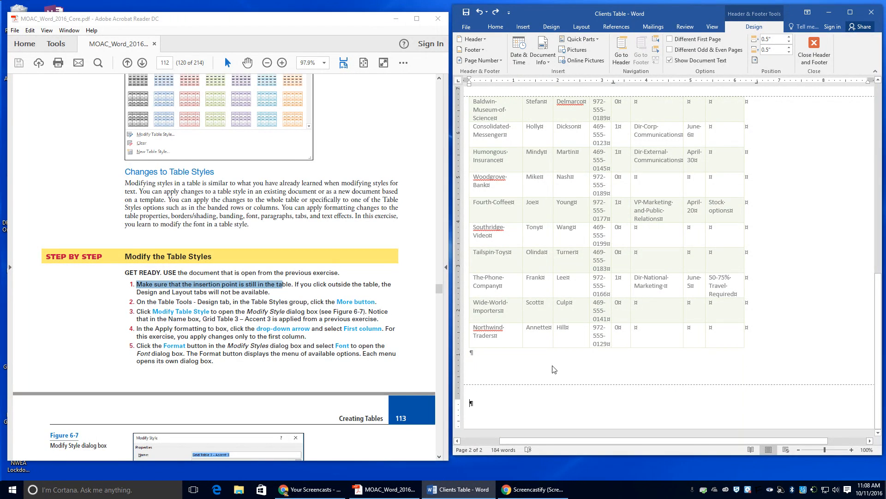
{"action": "scroll", "coordinate": [567, 358], "scroll_direction": "up", "scroll_amount": 3}
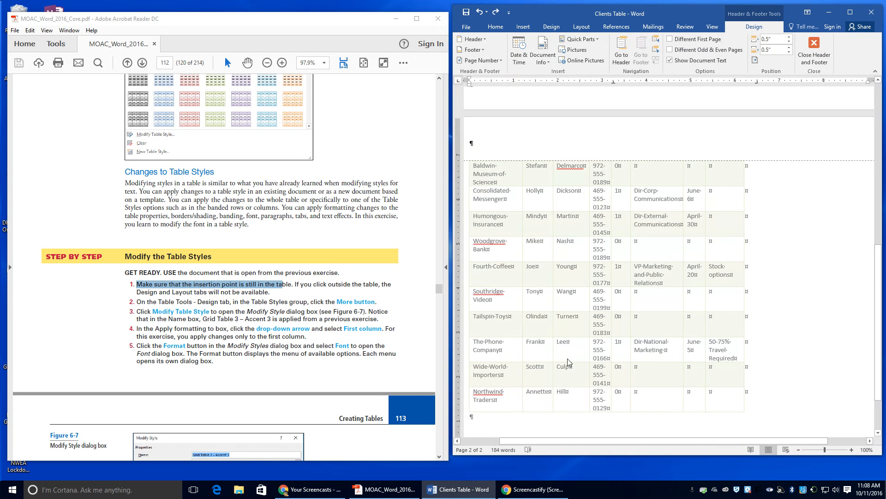
{"action": "scroll", "coordinate": [567, 358], "scroll_direction": "down", "scroll_amount": 2}
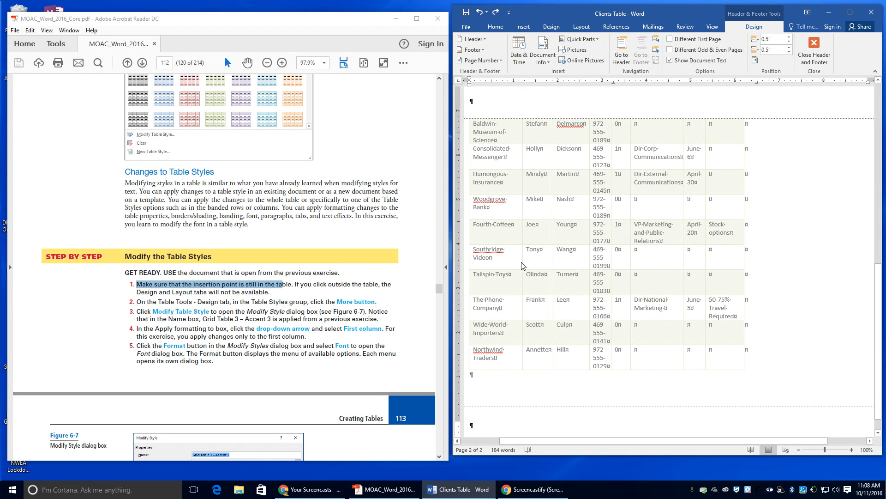
{"action": "scroll", "coordinate": [556, 197], "scroll_direction": "up", "scroll_amount": 10}
{"action": "left_click", "coordinate": [556, 197]}
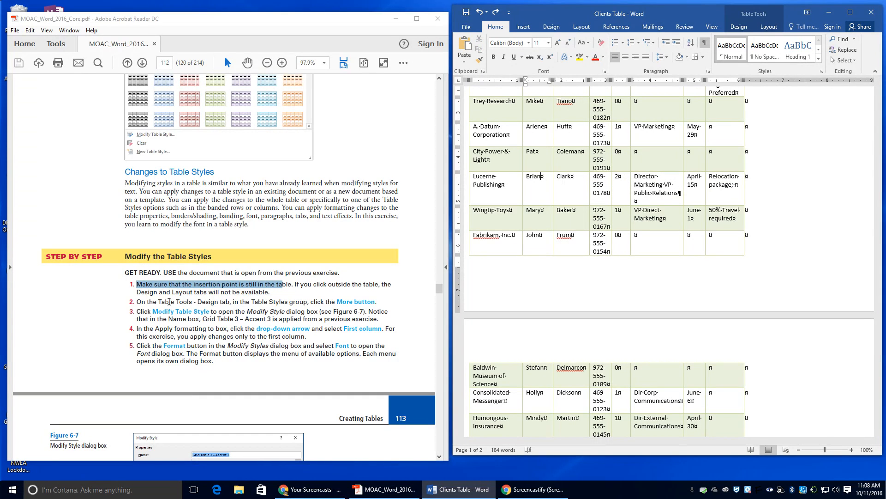
Step: Start modifying the Grid Table 3 - Accent 3 table style, with its formatting applied to the First column
{"action": "left_click", "coordinate": [749, 30]}
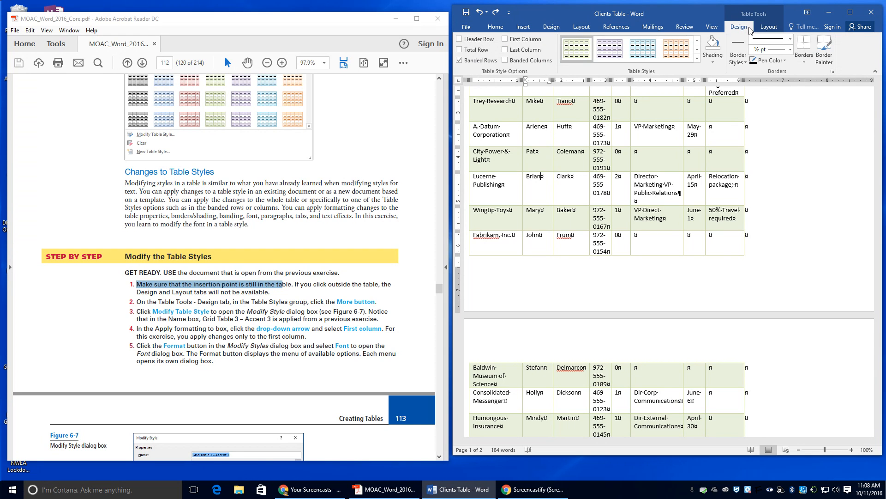
{"action": "left_click", "coordinate": [698, 58]}
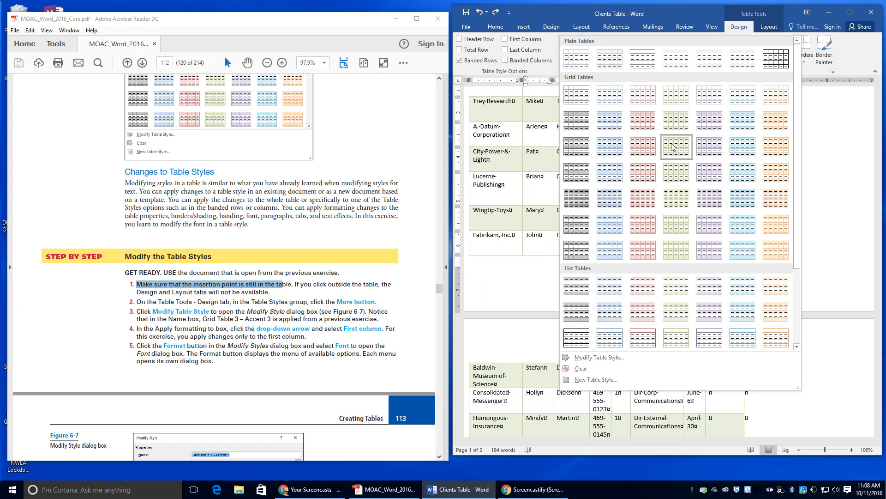
{"action": "left_click", "coordinate": [584, 358]}
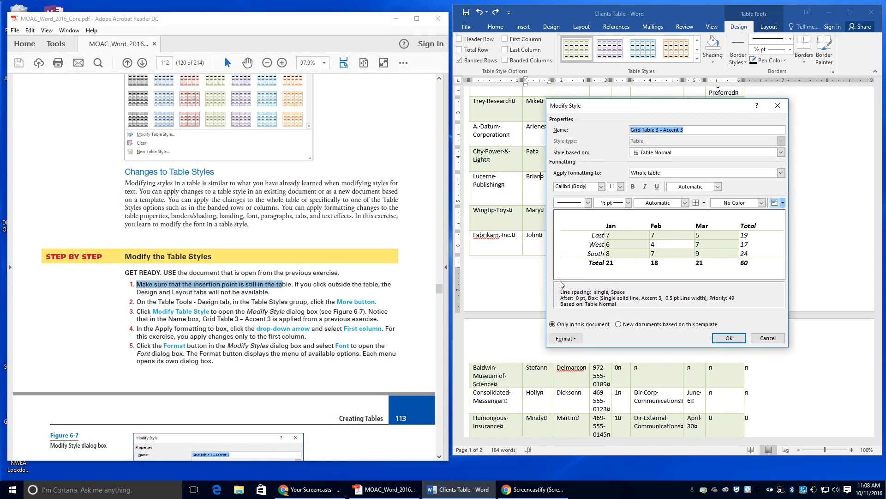
{"action": "left_click", "coordinate": [781, 172]}
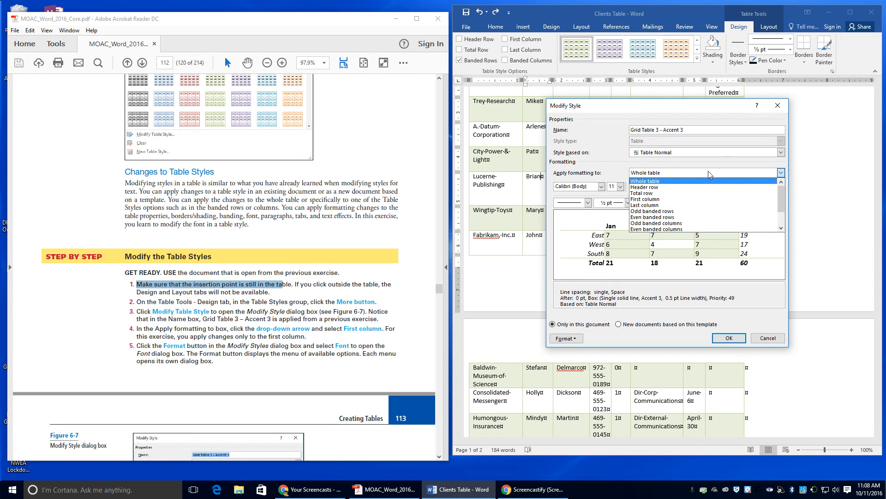
{"action": "left_click", "coordinate": [701, 203]}
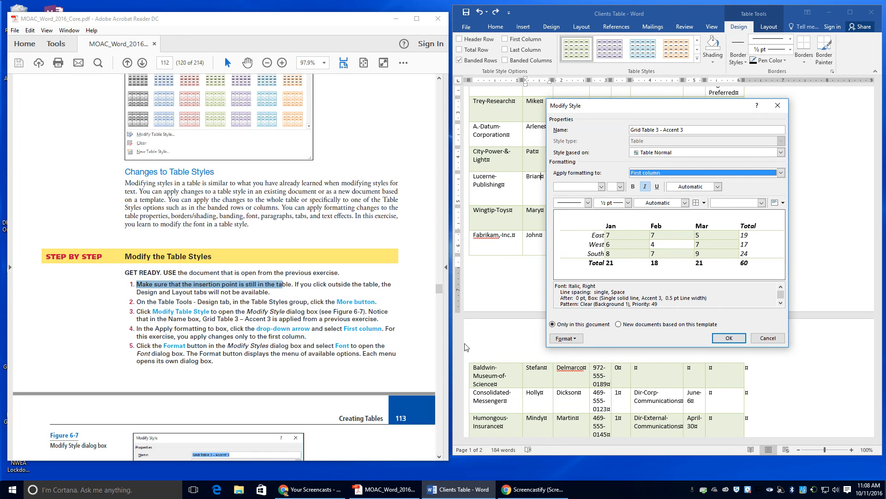
Step: Open the style's font settings and choose Garamond as the first column's font
{"action": "left_click", "coordinate": [566, 338]}
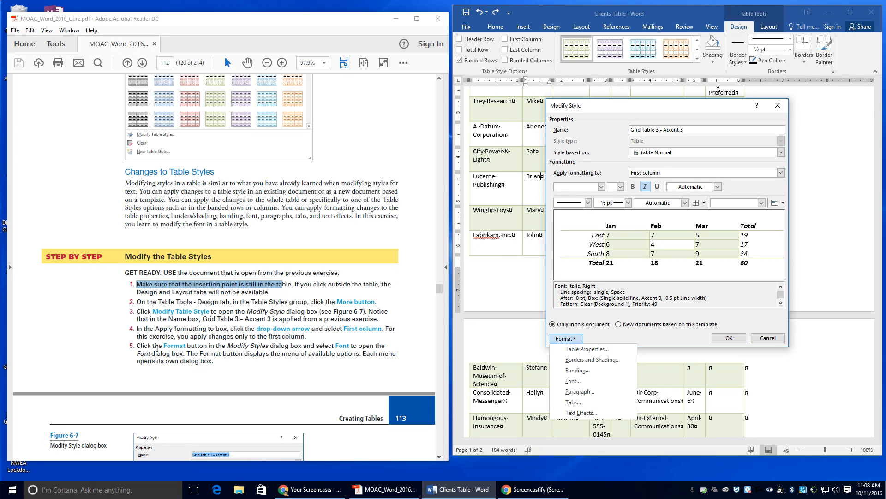
{"action": "left_click", "coordinate": [583, 381]}
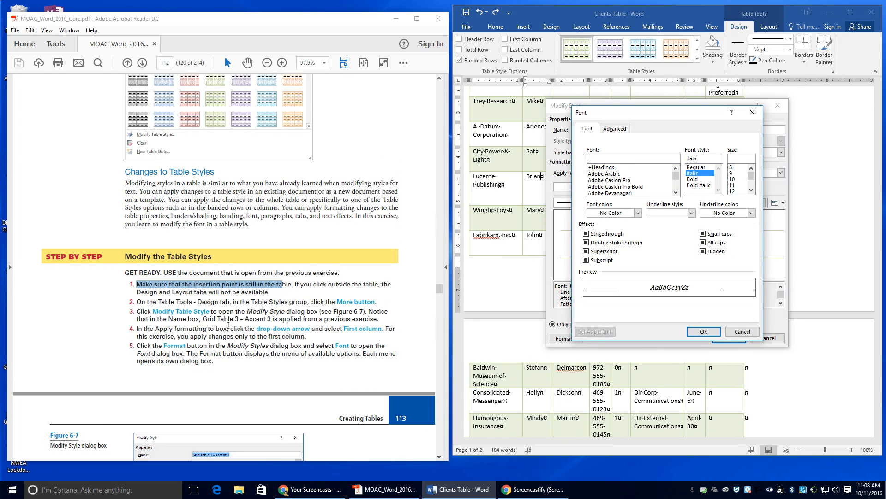
{"action": "scroll", "coordinate": [228, 325], "scroll_direction": "down", "scroll_amount": 3}
{"action": "scroll", "coordinate": [225, 324], "scroll_direction": "down", "scroll_amount": 2}
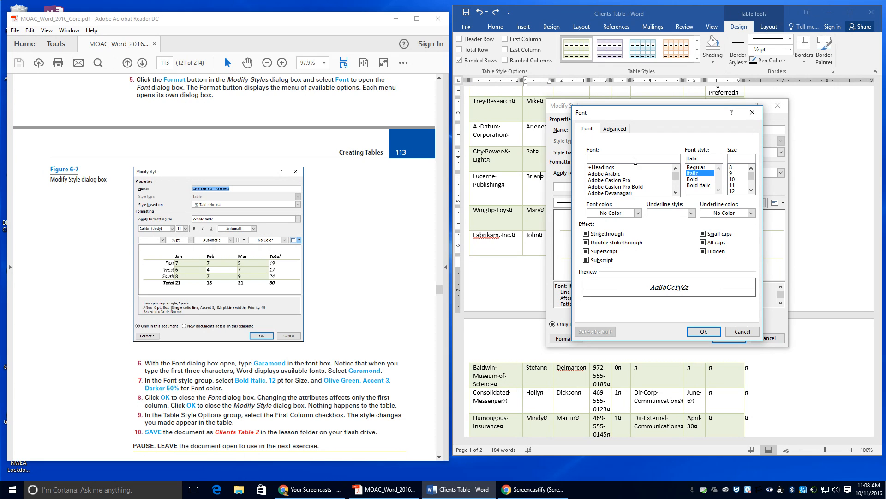
{"action": "type", "text": "g"}
{"action": "left_click", "coordinate": [599, 181]}
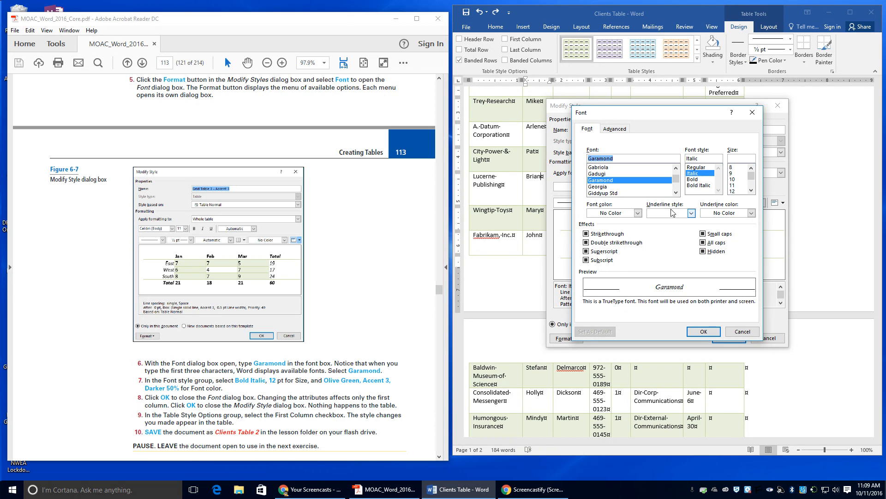
Step: Set the first column's font to Bold Italic, 12 pt, Olive Green, Accent 3, Darker 50%, and accept the modified style
{"action": "left_click", "coordinate": [691, 185]}
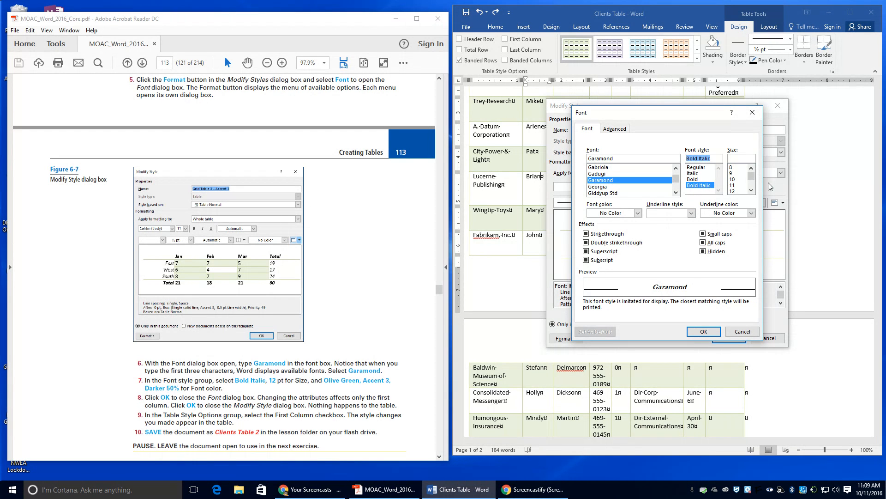
{"action": "left_click", "coordinate": [733, 191]}
{"action": "left_click", "coordinate": [638, 213]}
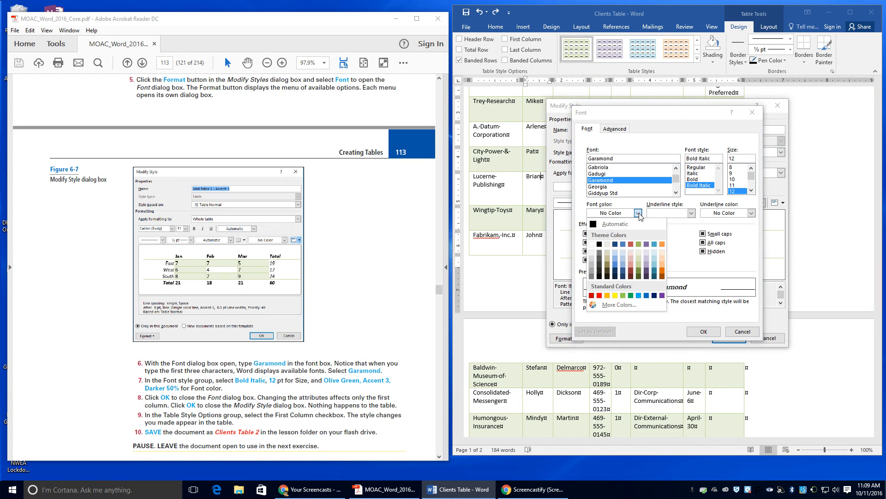
{"action": "left_click", "coordinate": [638, 277]}
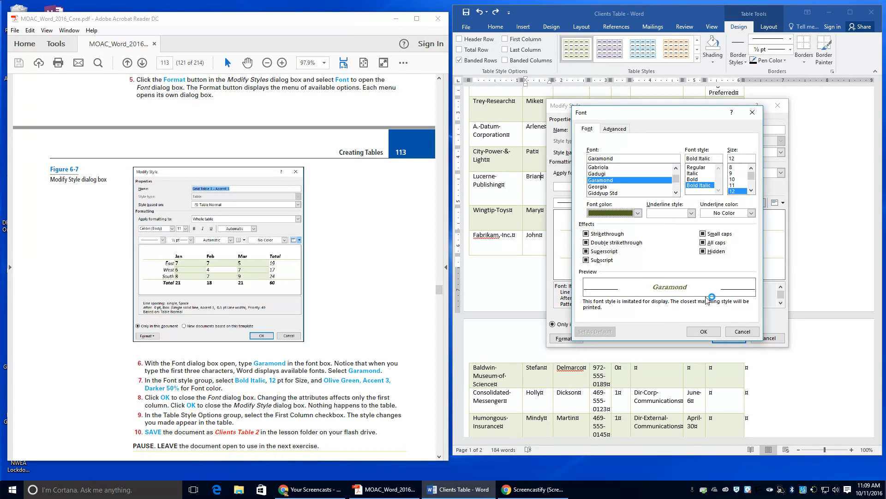
{"action": "left_click", "coordinate": [704, 331]}
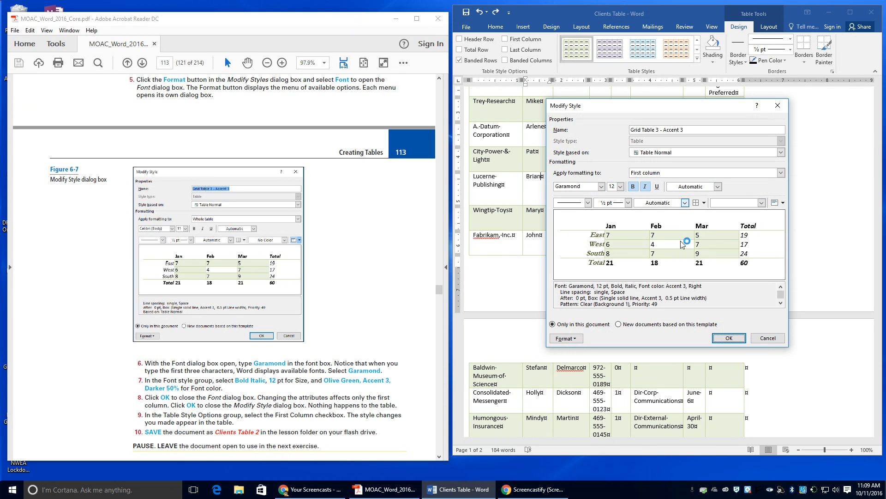
{"action": "left_click", "coordinate": [731, 338]}
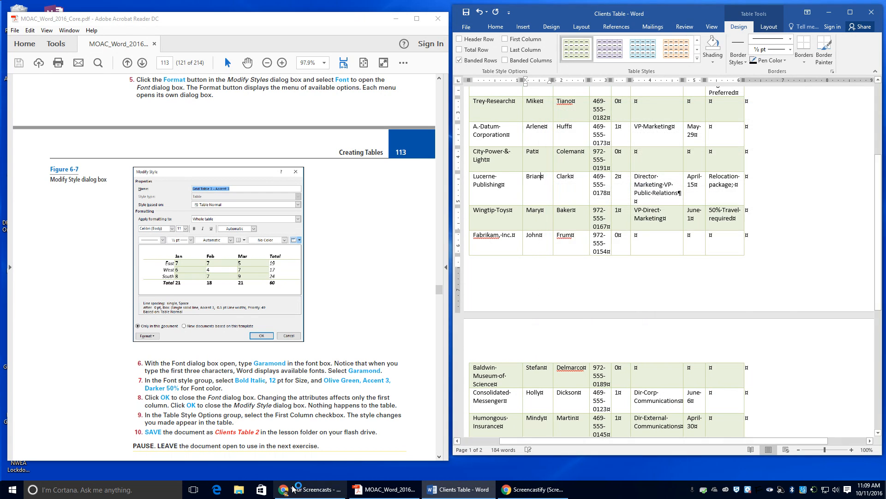
Step: Enable the First Column style option for the clients table and check the formatting on both pages
{"action": "scroll", "coordinate": [621, 212], "scroll_direction": "up", "scroll_amount": 3}
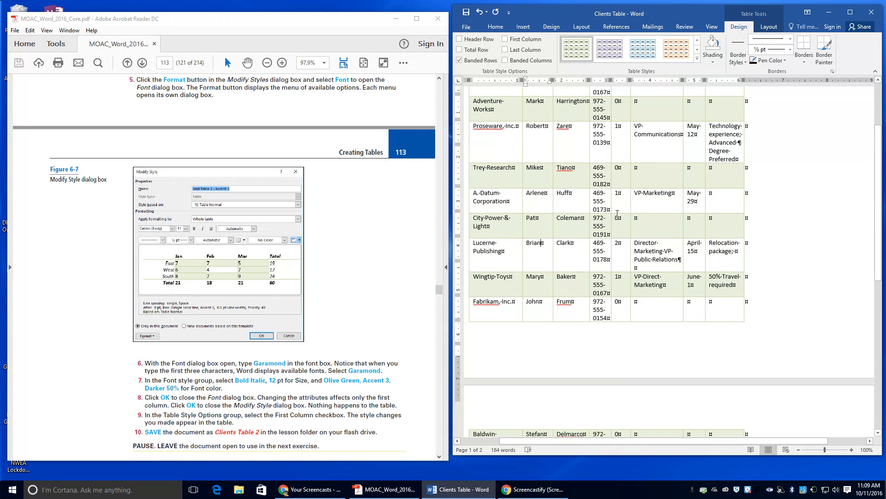
{"action": "scroll", "coordinate": [609, 233], "scroll_direction": "down", "scroll_amount": 1}
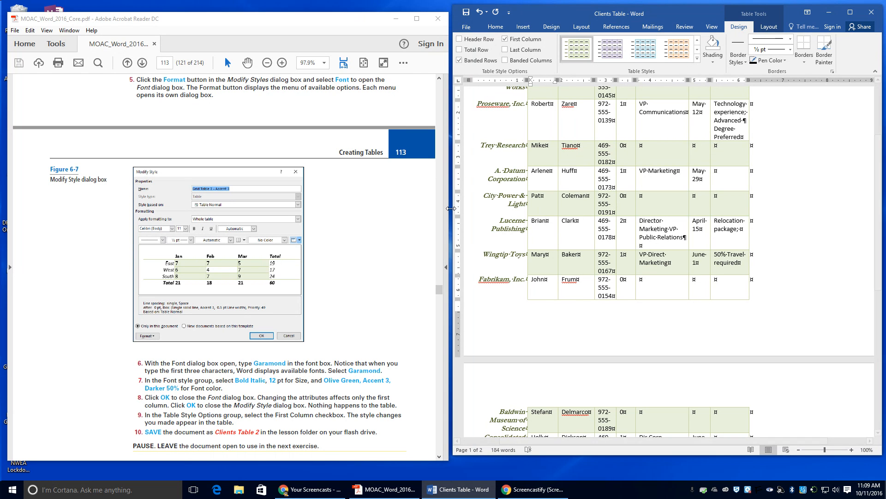
{"action": "scroll", "coordinate": [508, 314], "scroll_direction": "up", "scroll_amount": 5}
{"action": "scroll", "coordinate": [508, 314], "scroll_direction": "down", "scroll_amount": 15}
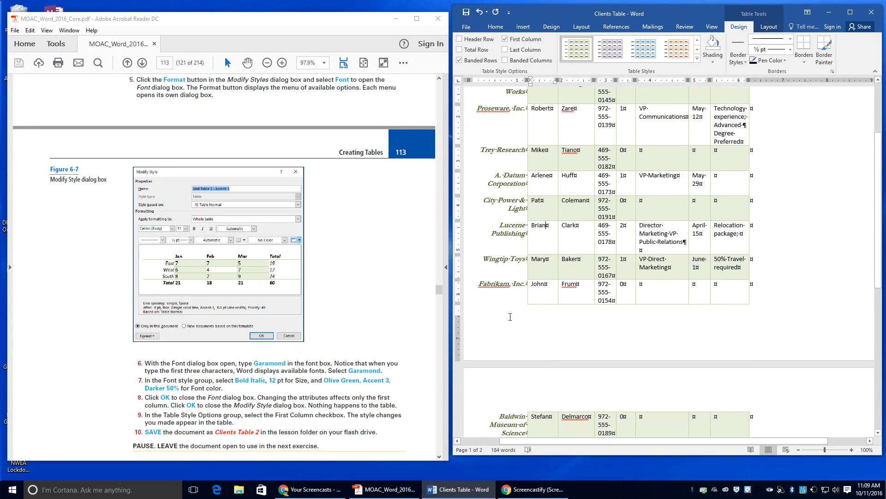
{"action": "scroll", "coordinate": [515, 386], "scroll_direction": "up", "scroll_amount": 3}
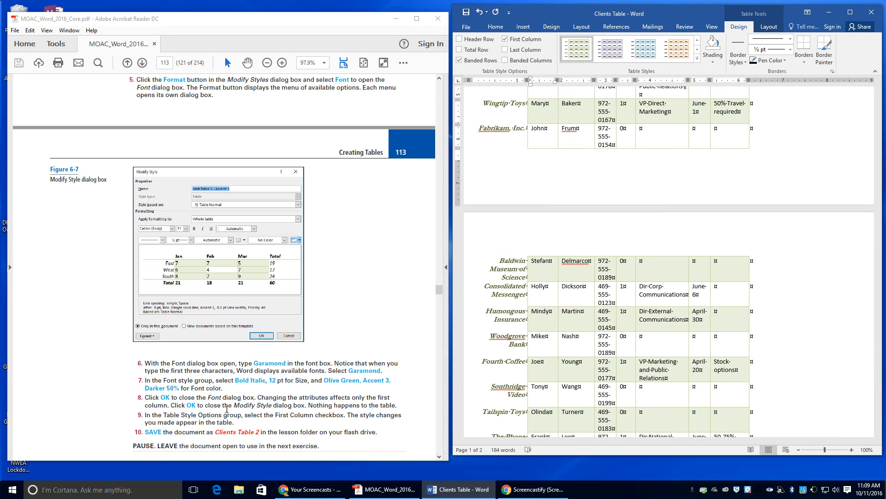
Step: Save the document as Clients Table 2 in the Lesson 6 folder
{"action": "left_click", "coordinate": [227, 405]}
{"action": "scroll", "coordinate": [231, 403], "scroll_direction": "down", "scroll_amount": 2}
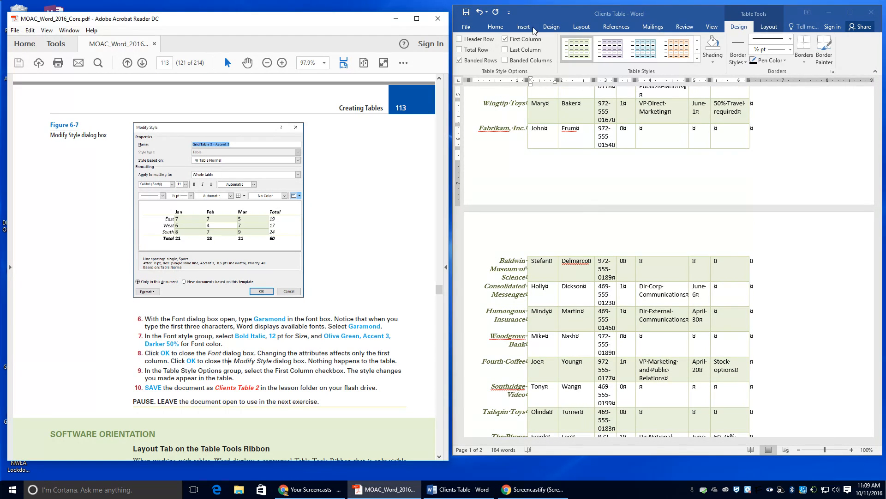
{"action": "left_click", "coordinate": [465, 26]}
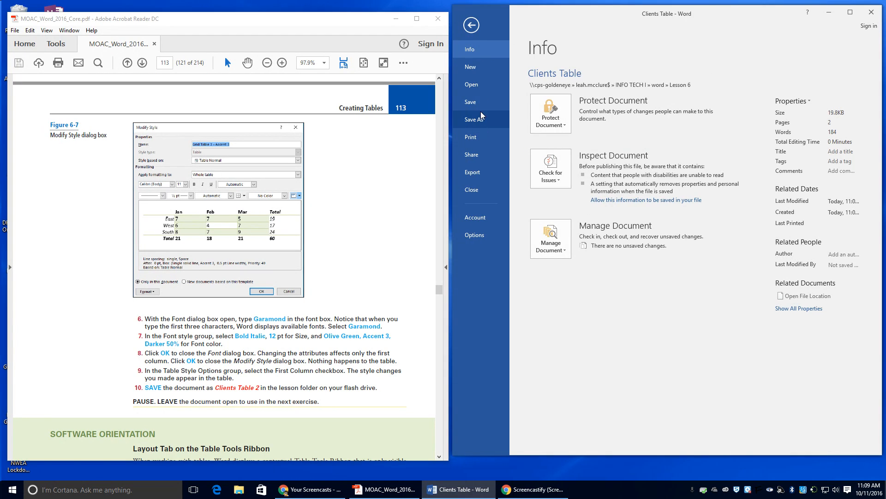
{"action": "left_click", "coordinate": [483, 118]}
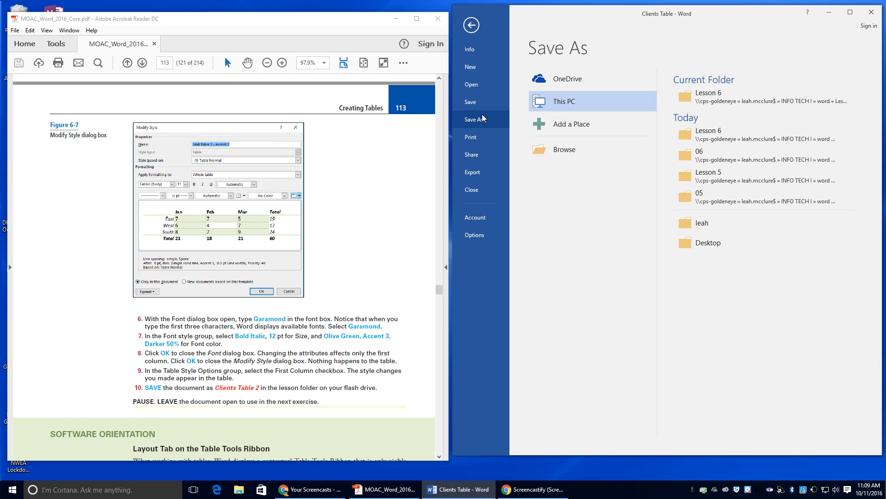
{"action": "left_click", "coordinate": [709, 96]}
{"action": "left_click", "coordinate": [547, 191]}
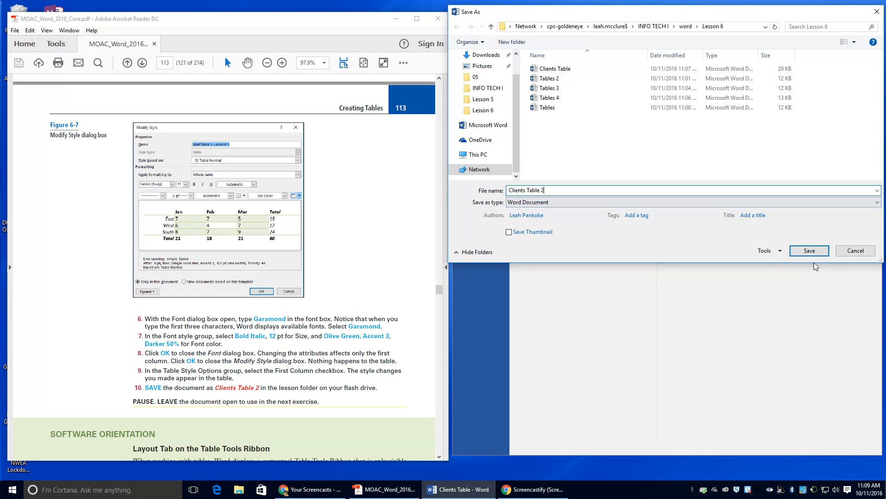
{"action": "left_click", "coordinate": [812, 250]}
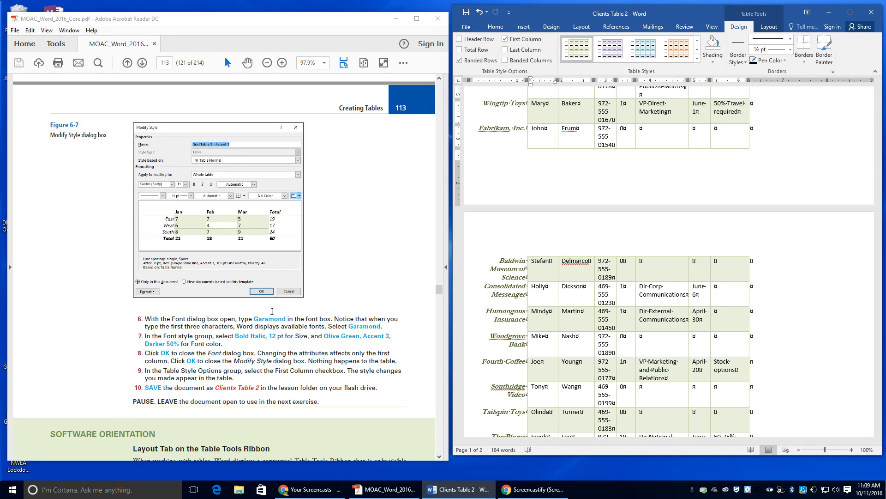
Step: Find the Use AutoFit exercise in the textbook PDF and display the gridlines of the clients table
{"action": "scroll", "coordinate": [270, 330], "scroll_direction": "down", "scroll_amount": 5}
{"action": "scroll", "coordinate": [271, 329], "scroll_direction": "down", "scroll_amount": 5}
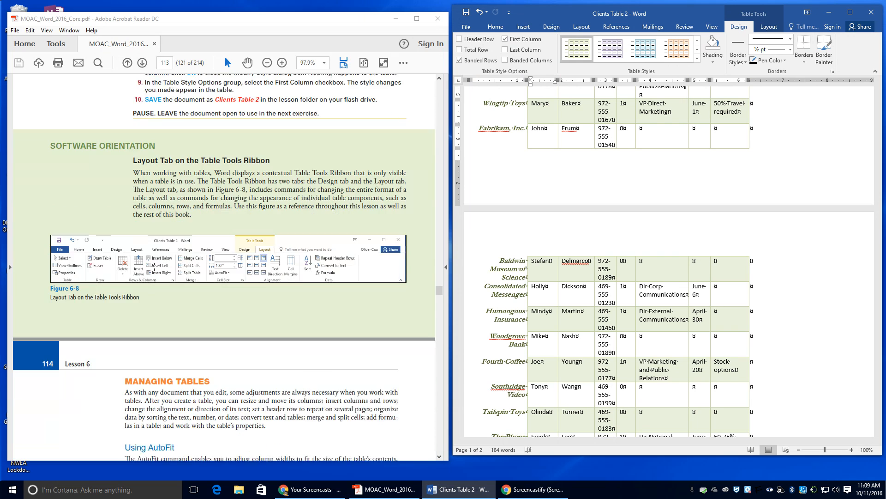
{"action": "scroll", "coordinate": [154, 267], "scroll_direction": "down", "scroll_amount": 3}
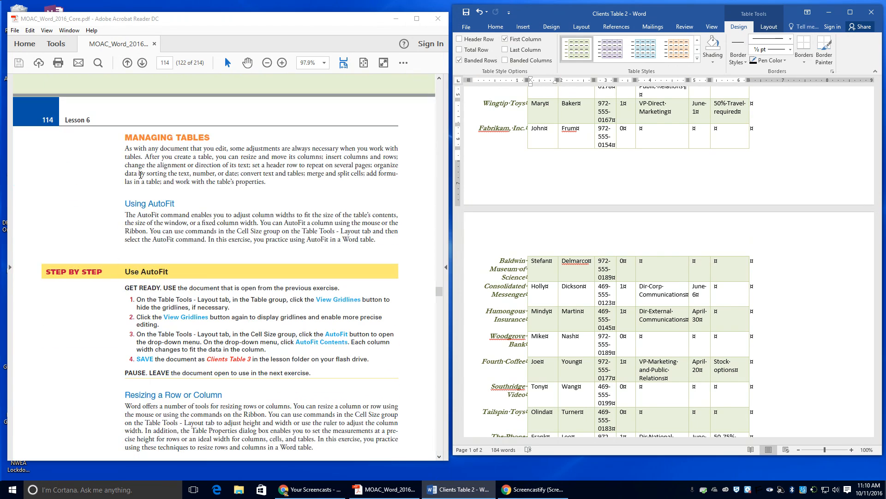
{"action": "scroll", "coordinate": [591, 251], "scroll_direction": "up", "scroll_amount": 3}
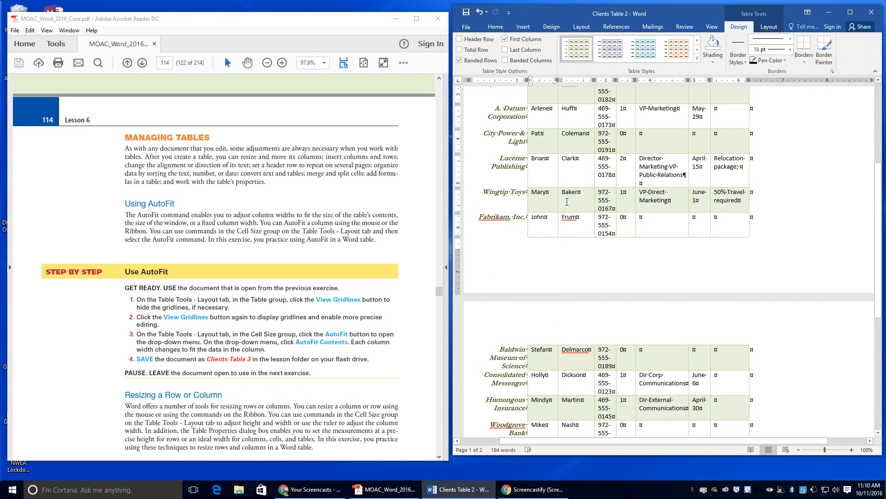
{"action": "scroll", "coordinate": [543, 172], "scroll_direction": "up", "scroll_amount": 2}
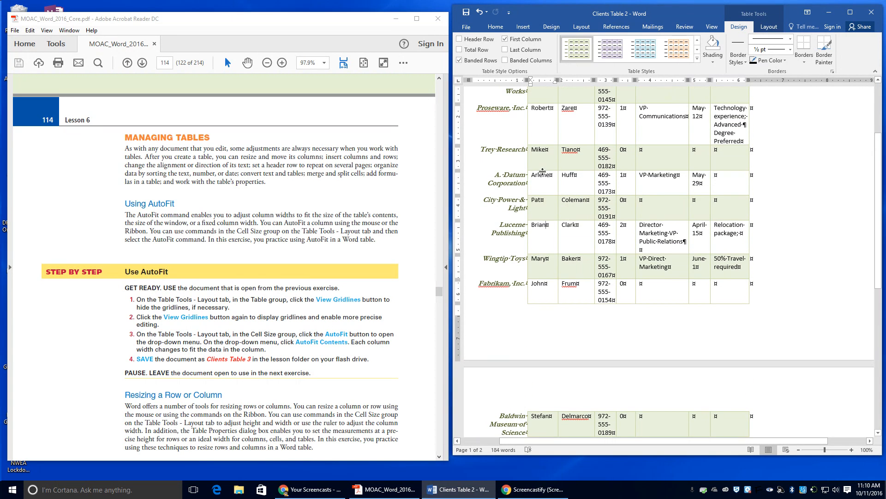
{"action": "left_click", "coordinate": [544, 201]}
{"action": "scroll", "coordinate": [543, 201], "scroll_direction": "up", "scroll_amount": 4}
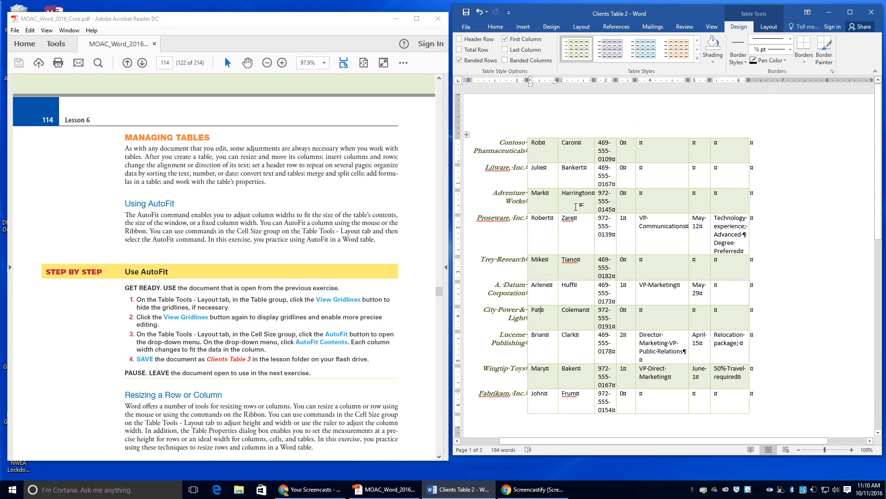
{"action": "left_click", "coordinate": [537, 148]}
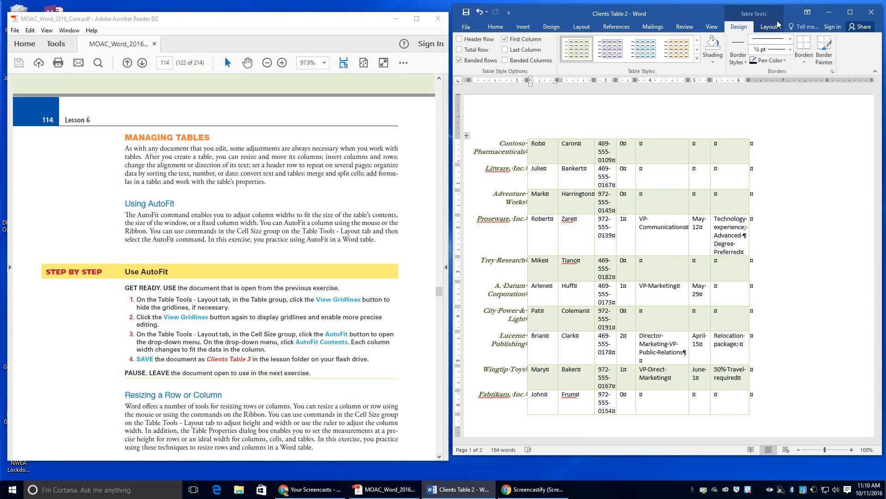
{"action": "left_click", "coordinate": [766, 26]}
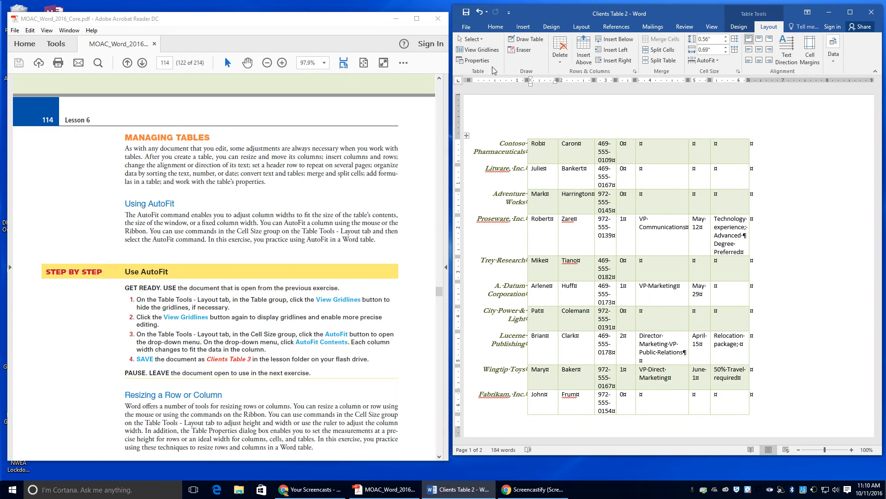
{"action": "left_click", "coordinate": [481, 50]}
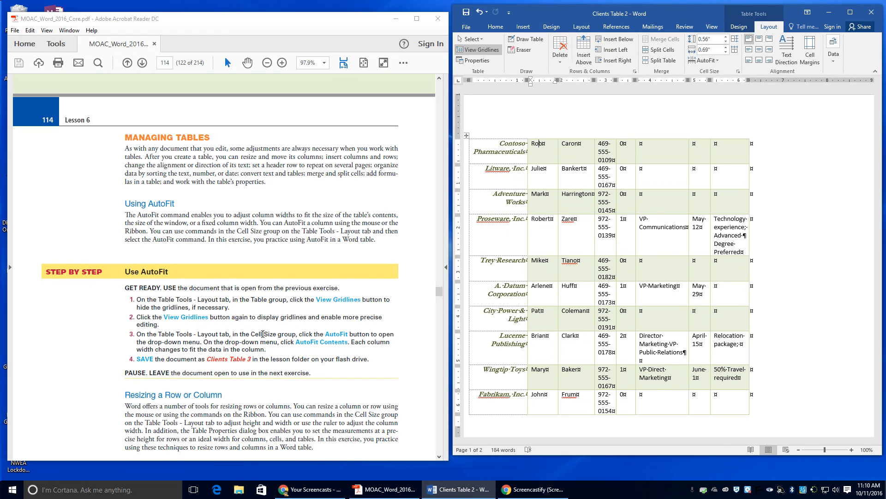
Step: AutoFit the clients table columns to their contents and check the result on both pages
{"action": "left_click", "coordinate": [713, 62]}
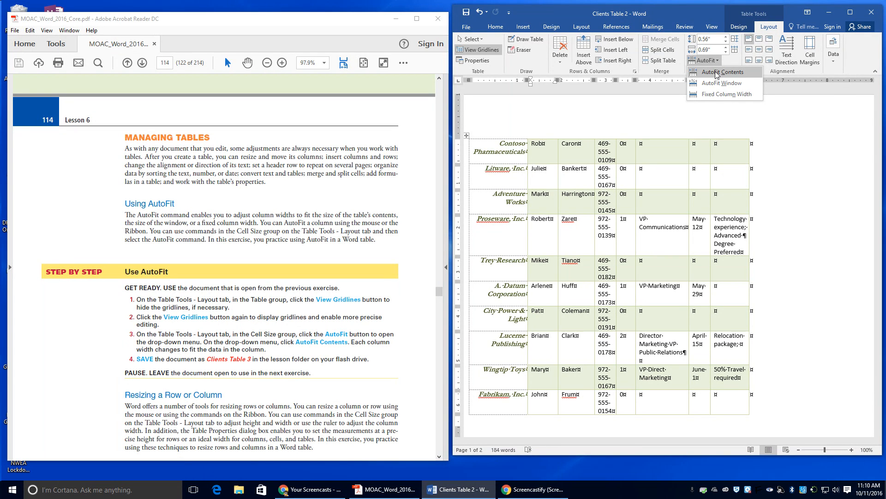
{"action": "left_click", "coordinate": [717, 74]}
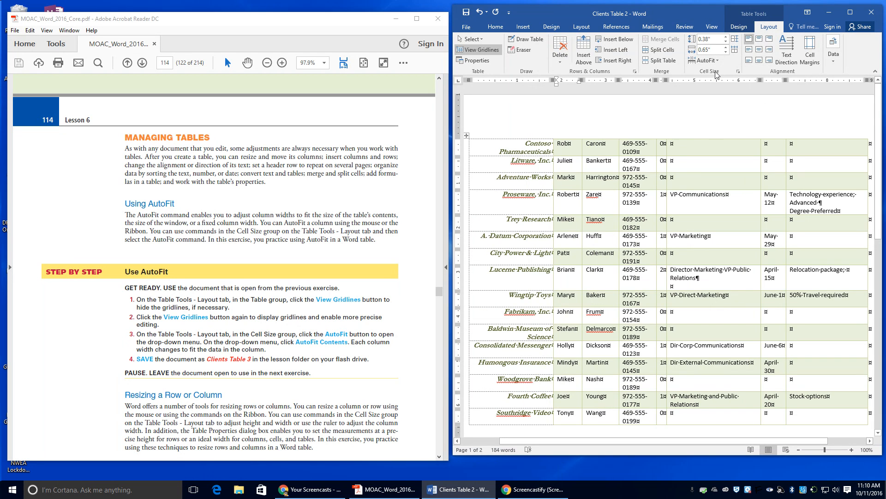
{"action": "scroll", "coordinate": [696, 164], "scroll_direction": "down", "scroll_amount": 8}
{"action": "scroll", "coordinate": [696, 163], "scroll_direction": "up", "scroll_amount": 2}
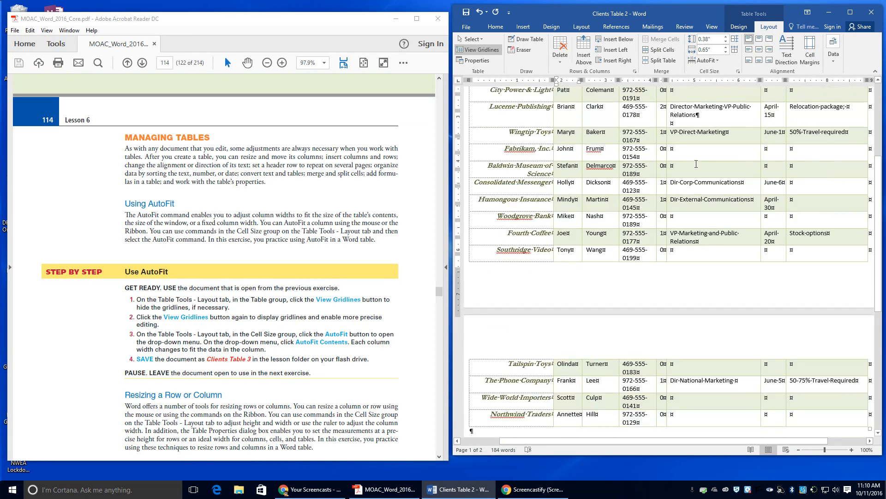
{"action": "scroll", "coordinate": [696, 164], "scroll_direction": "up", "scroll_amount": 5}
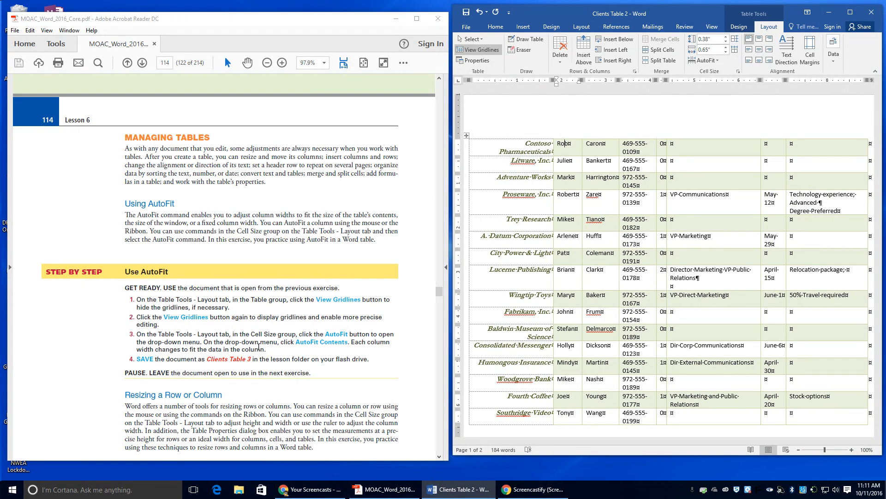
{"action": "scroll", "coordinate": [771, 278], "scroll_direction": "down", "scroll_amount": 8}
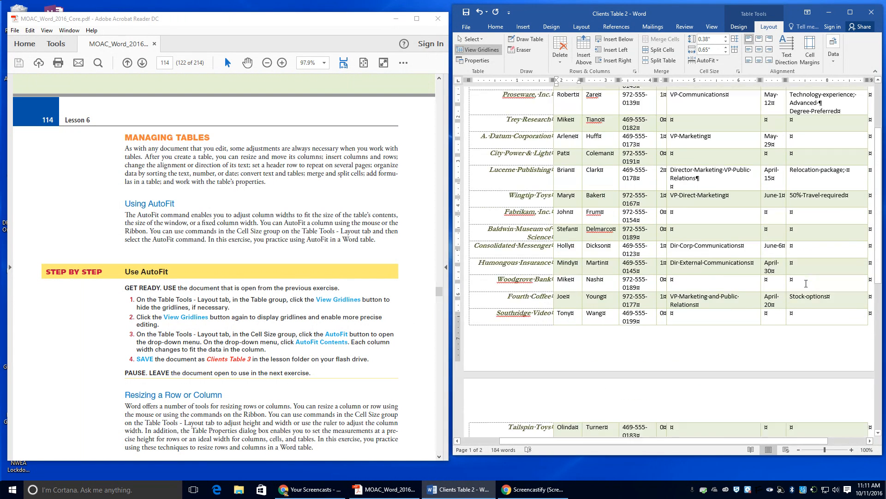
{"action": "scroll", "coordinate": [807, 283], "scroll_direction": "up", "scroll_amount": 6}
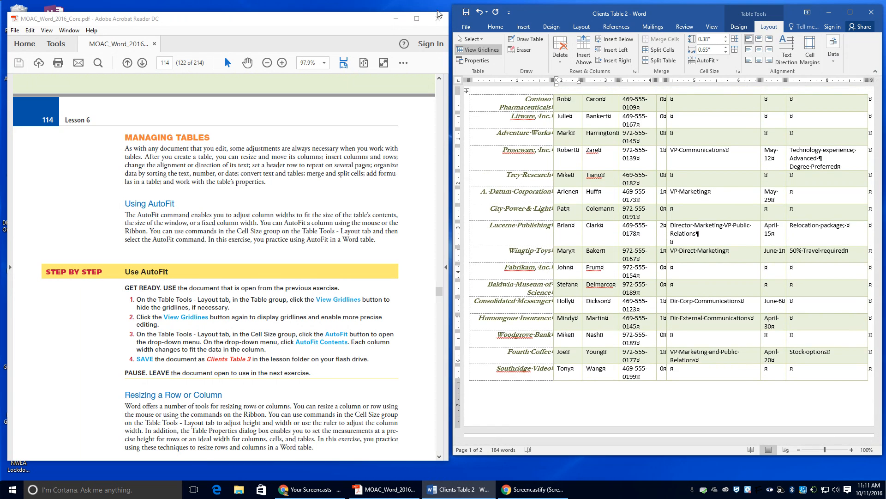
Step: Save the document as Clients Table 3 in the Lesson 6 folder
{"action": "left_click", "coordinate": [467, 27]}
{"action": "left_click", "coordinate": [495, 122]}
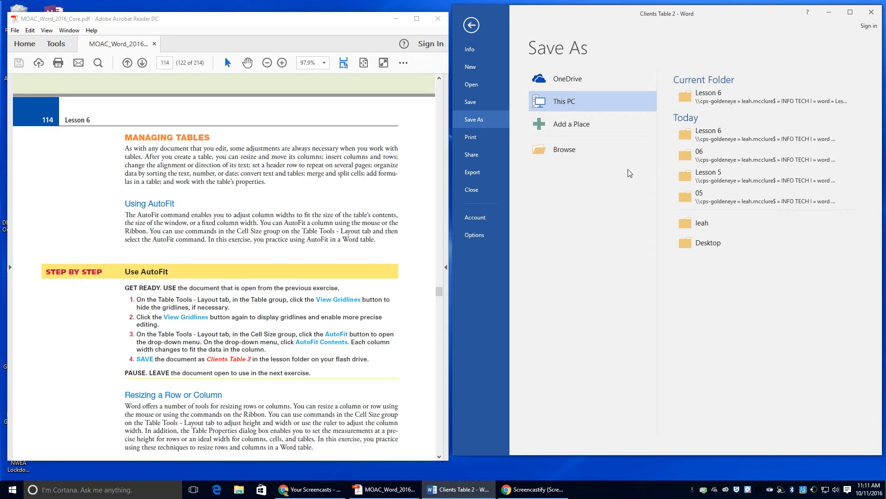
{"action": "left_click", "coordinate": [701, 92]}
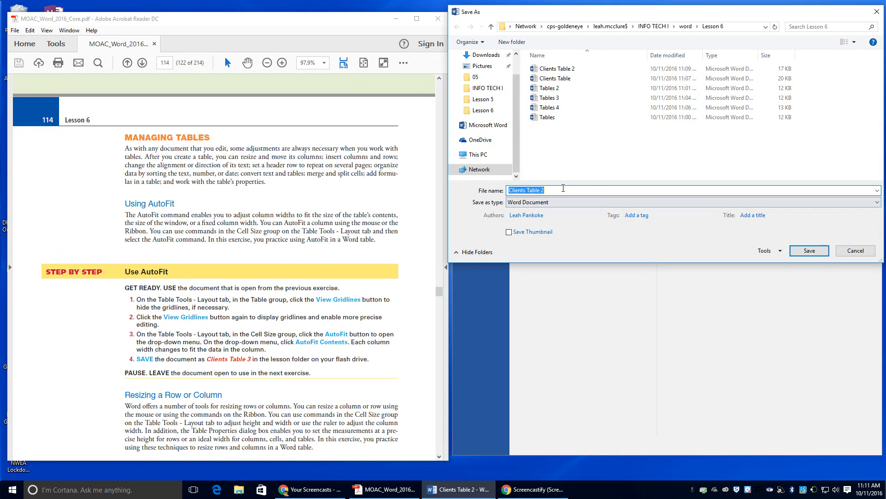
{"action": "left_click", "coordinate": [562, 189]}
{"action": "key", "text": "BackSpace"}
{"action": "type", "text": "3"}
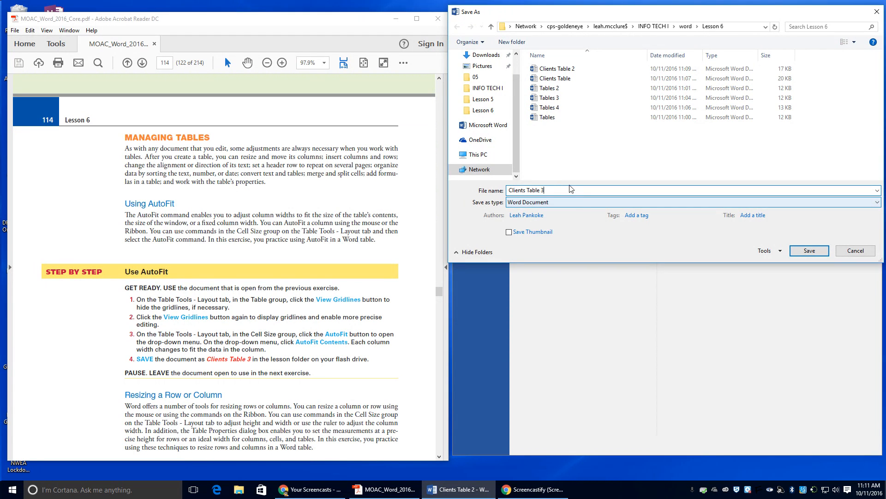
{"action": "left_click", "coordinate": [811, 250]}
Step: Widen the company name column to about 2.18" by its ruler marker so each name fits on a single line
{"action": "scroll", "coordinate": [222, 331], "scroll_direction": "down", "scroll_amount": 5}
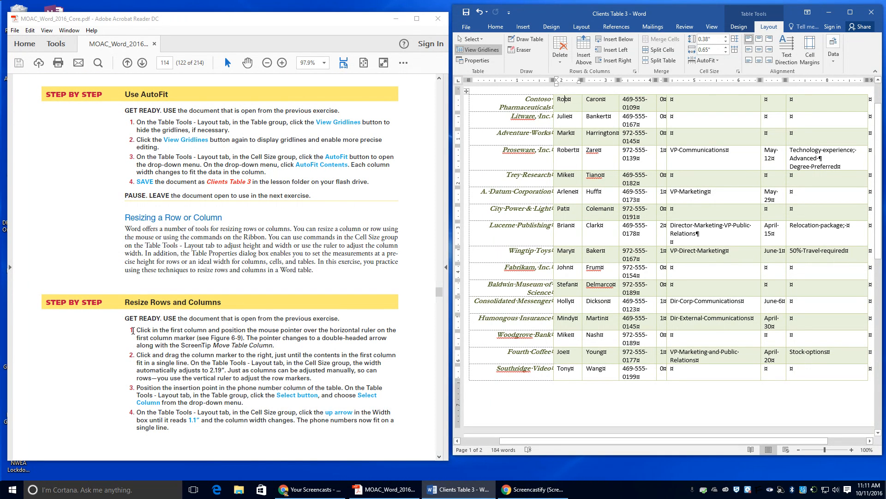
{"action": "scroll", "coordinate": [509, 154], "scroll_direction": "up", "scroll_amount": 2}
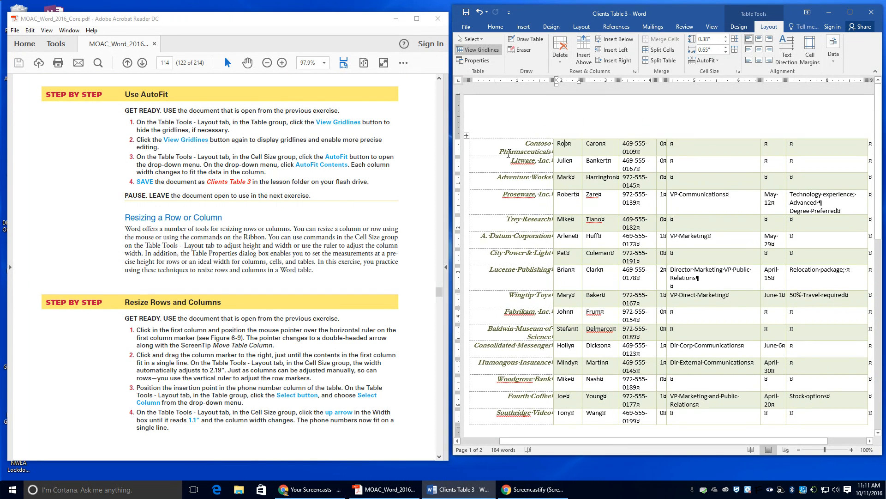
{"action": "left_click", "coordinate": [512, 152]}
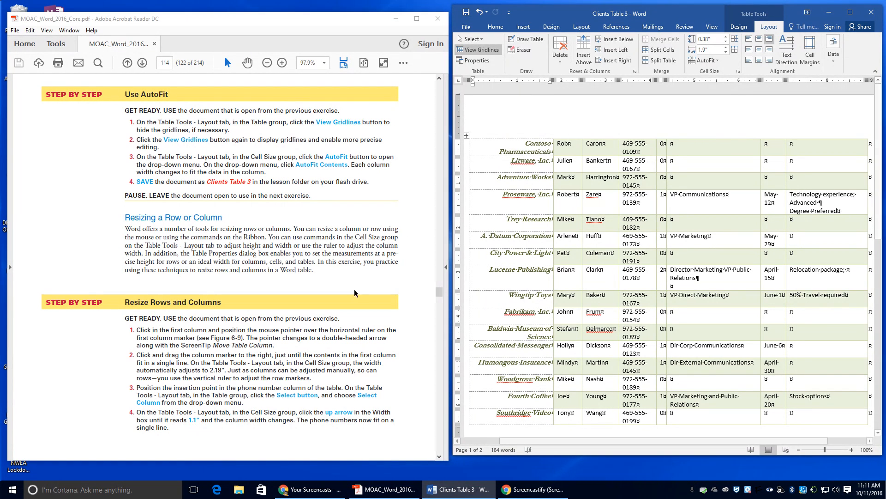
{"action": "left_click", "coordinate": [798, 451]}
{"action": "left_click", "coordinate": [798, 450]}
{"action": "left_click", "coordinate": [798, 450]}
{"action": "left_click", "coordinate": [797, 450]}
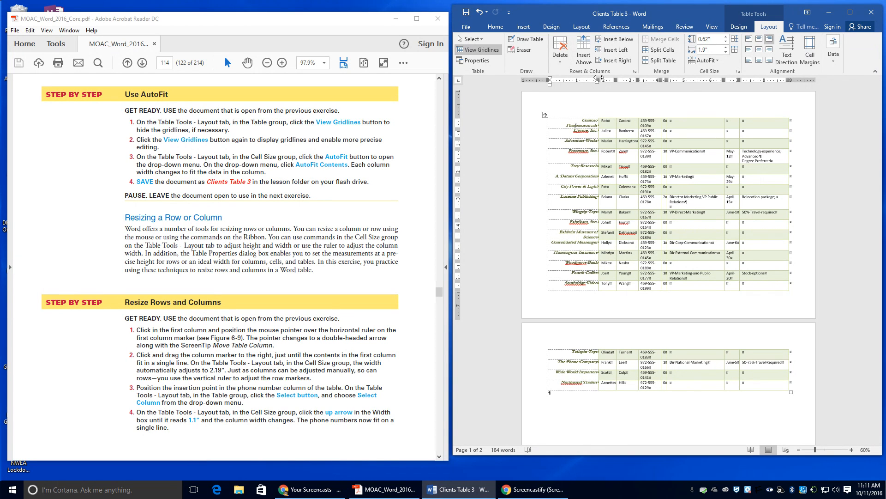
{"action": "left_click_drag", "start_coordinate": [599, 78], "coordinate": [607, 80]}
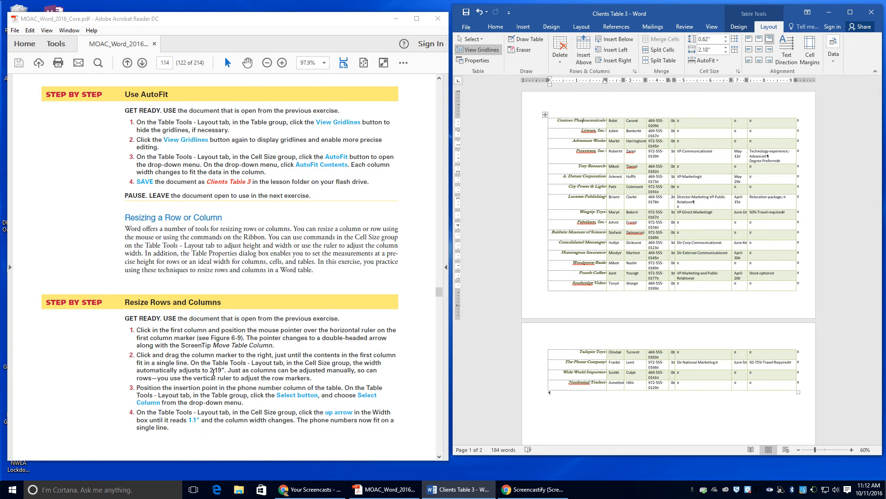
Step: Set the company name column's width to exactly 2.19"
{"action": "left_click", "coordinate": [707, 50]}
{"action": "type", "text": "2"}
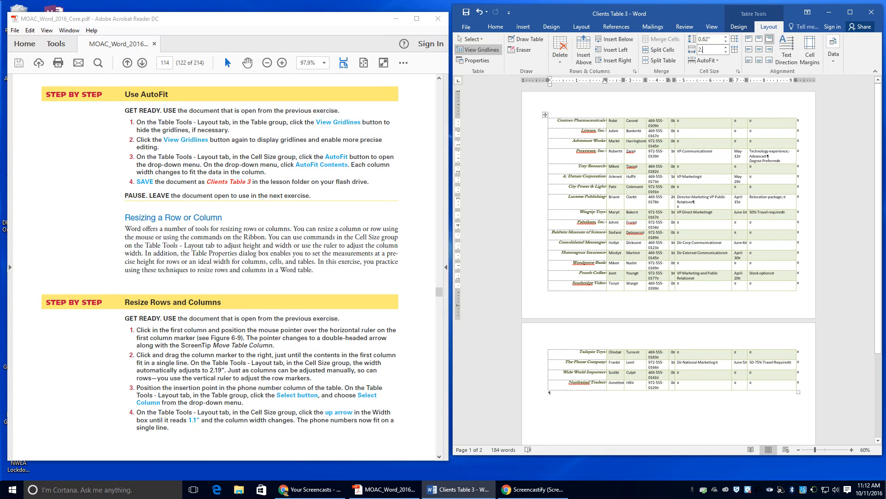
{"action": "type", "text": ".19"}
{"action": "key", "text": "Return"}
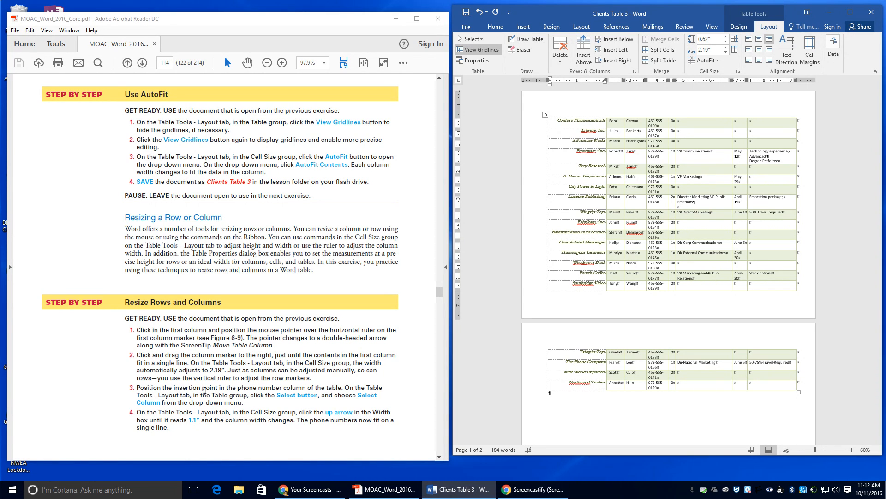
Step: Select the entire phone number column and increase its width to 1.1"
{"action": "left_click", "coordinate": [665, 131]}
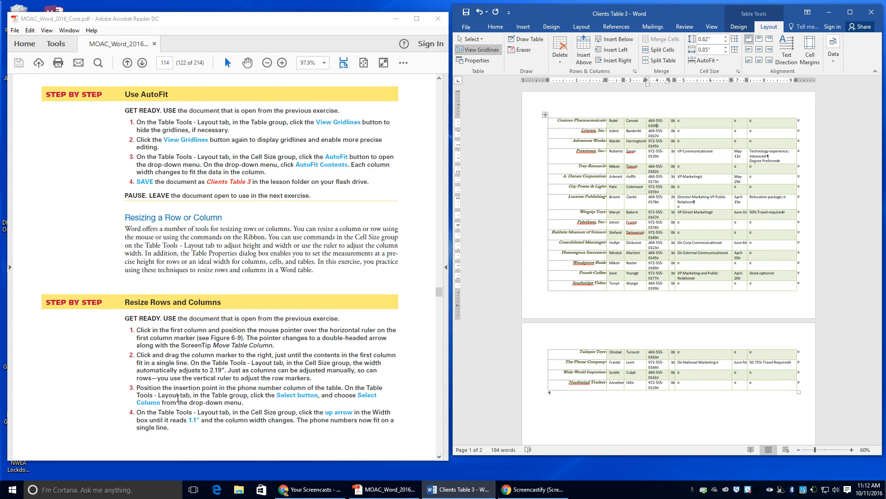
{"action": "left_click", "coordinate": [472, 39]}
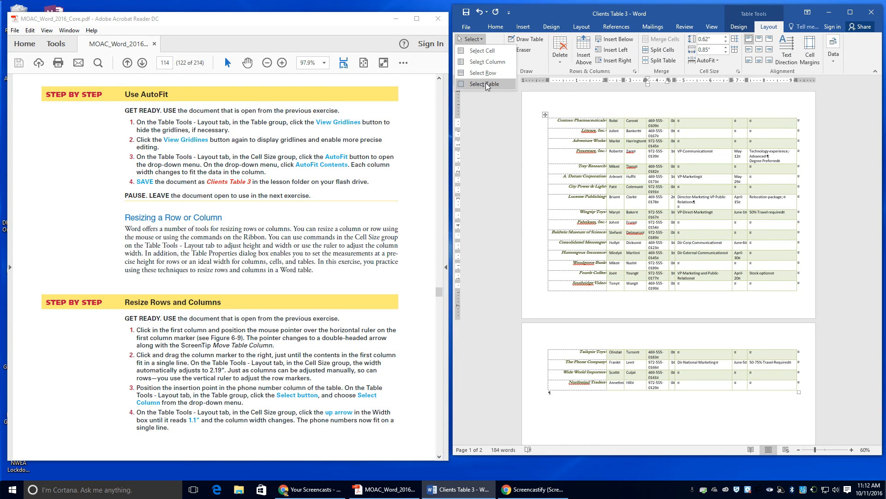
{"action": "left_click", "coordinate": [487, 61]}
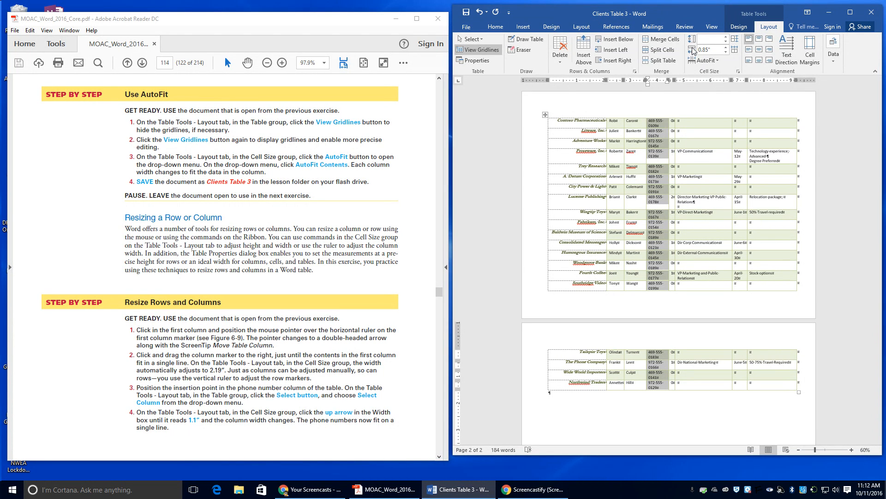
{"action": "left_click", "coordinate": [726, 48]}
{"action": "left_click", "coordinate": [726, 48]}
{"action": "left_click", "coordinate": [725, 48]}
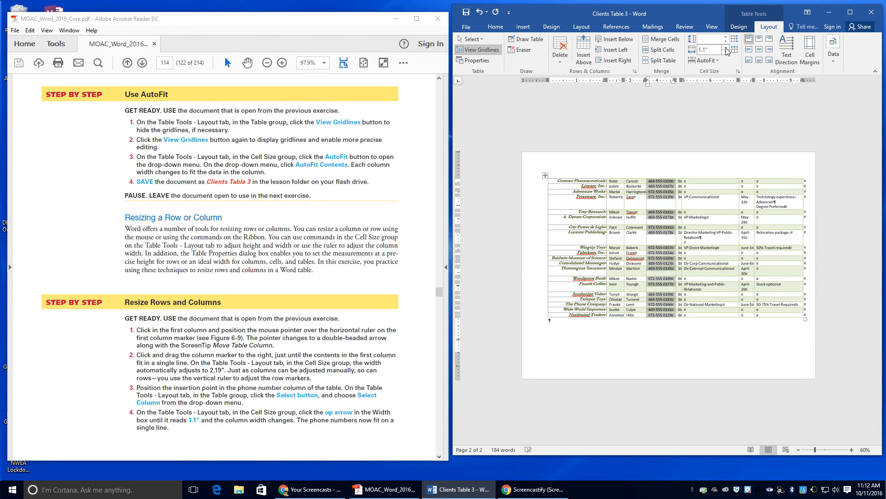
{"action": "scroll", "coordinate": [212, 403], "scroll_direction": "down", "scroll_amount": 4}
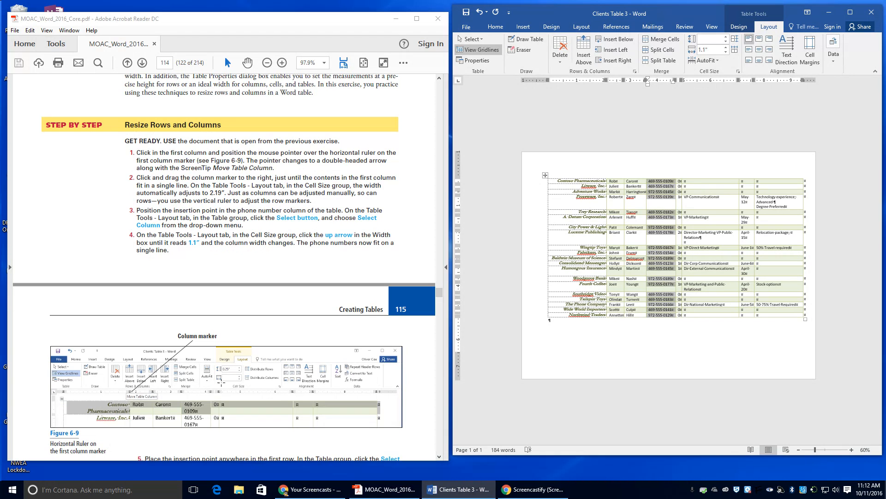
{"action": "scroll", "coordinate": [406, 378], "scroll_direction": "down", "scroll_amount": 1}
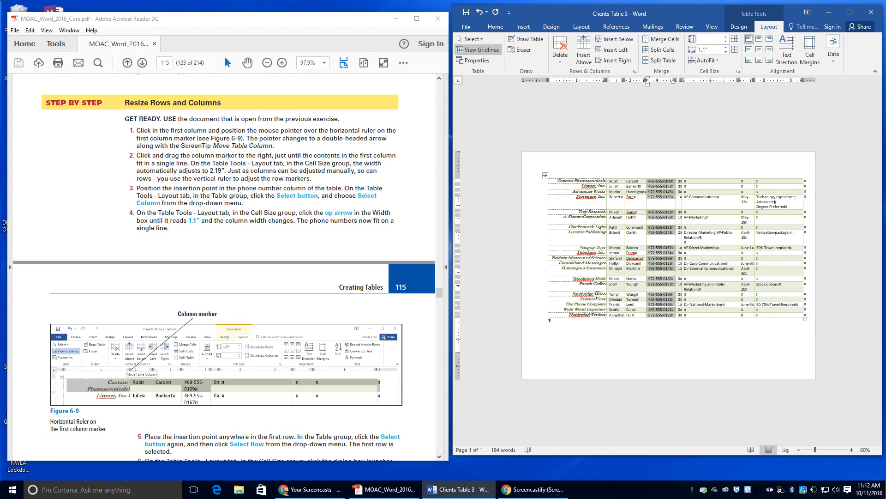
Step: Select the entire first row of the clients table, following exercise step 5
{"action": "left_click", "coordinate": [190, 413]}
{"action": "scroll", "coordinate": [194, 422], "scroll_direction": "down", "scroll_amount": 3}
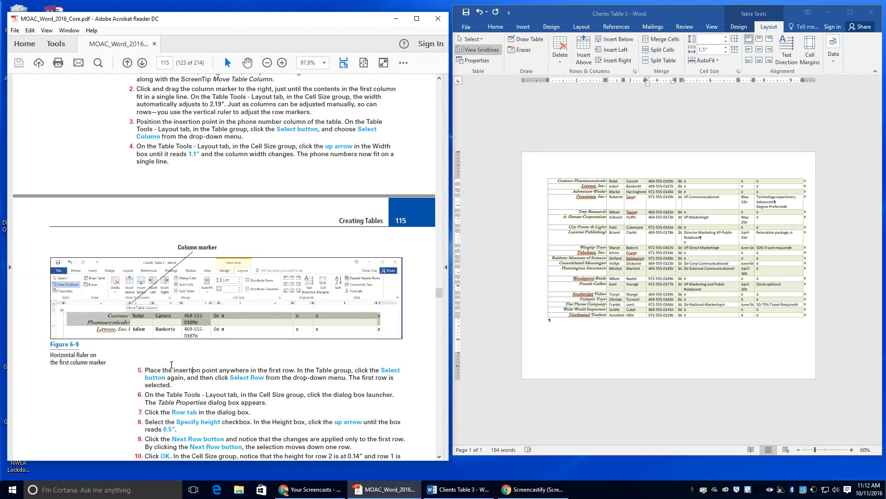
{"action": "left_click", "coordinate": [596, 185]}
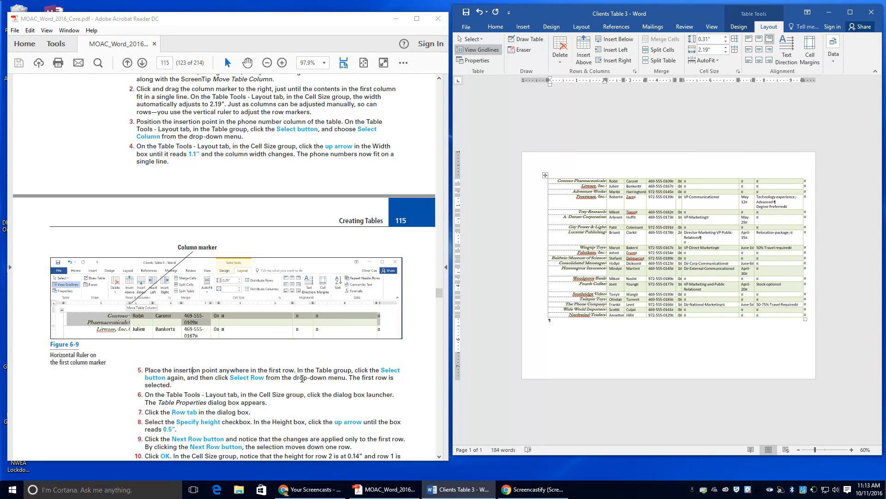
{"action": "left_click", "coordinate": [470, 39]}
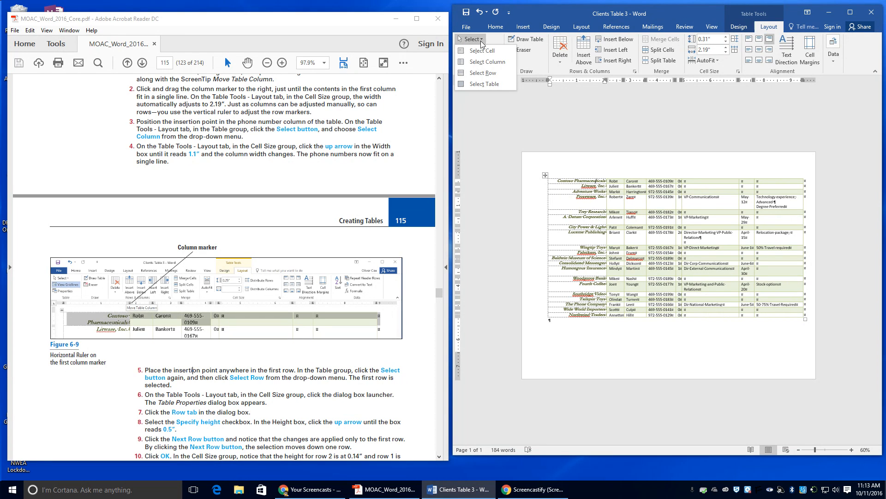
{"action": "left_click", "coordinate": [483, 73]}
Step: Specify a row height of 0.5" for the selected first row in the table properties
{"action": "left_click", "coordinate": [852, 449]}
{"action": "left_click", "coordinate": [851, 449]}
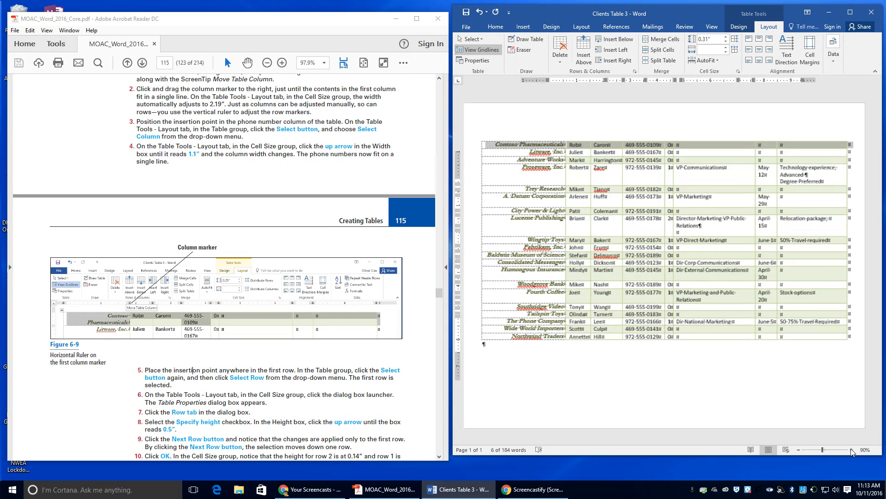
{"action": "left_click", "coordinate": [851, 450]}
{"action": "left_click", "coordinate": [852, 449]}
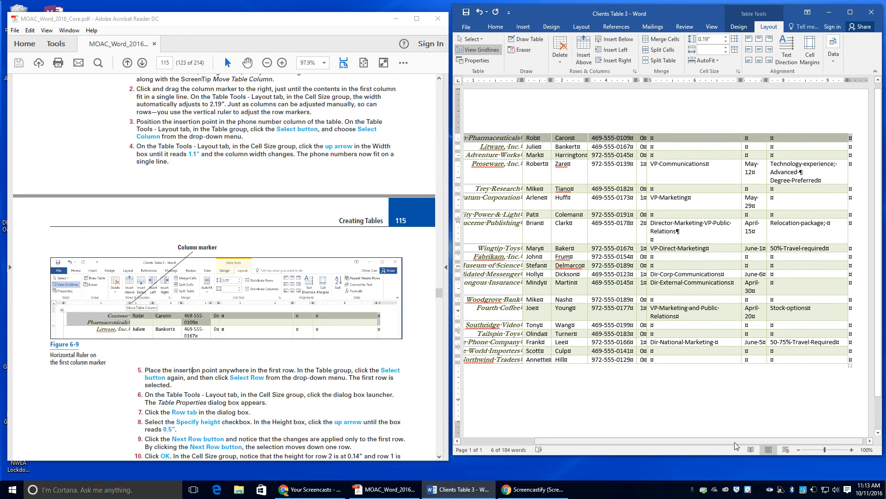
{"action": "left_click_drag", "start_coordinate": [735, 441], "coordinate": [587, 462]}
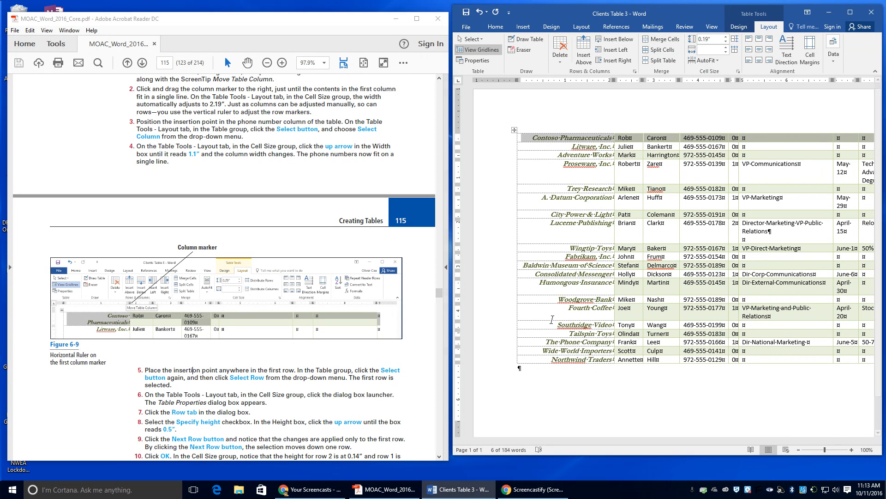
{"action": "left_click", "coordinate": [739, 71]}
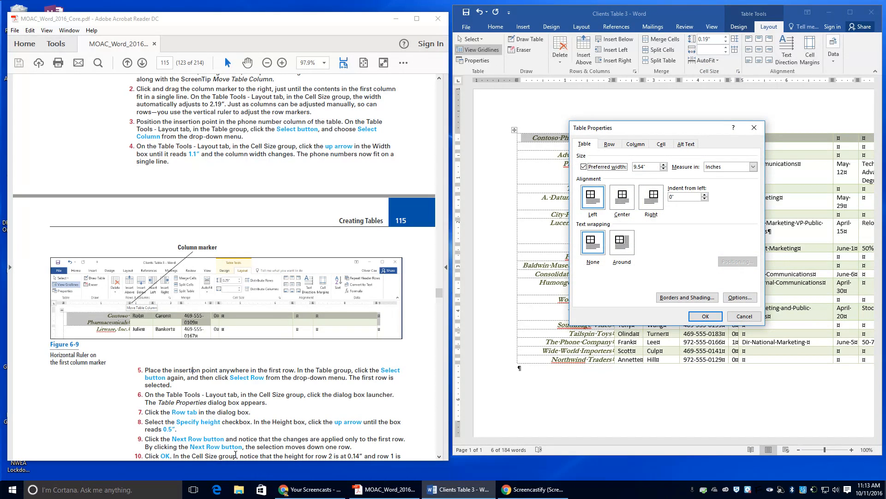
{"action": "left_click", "coordinate": [611, 144]}
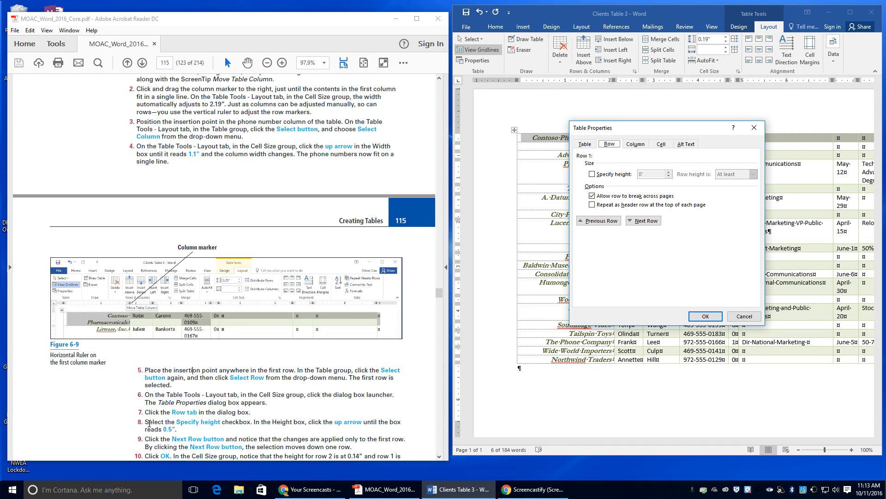
{"action": "left_click", "coordinate": [606, 176]}
{"action": "left_click", "coordinate": [592, 174]}
{"action": "left_click", "coordinate": [644, 168]}
{"action": "left_click", "coordinate": [669, 171]}
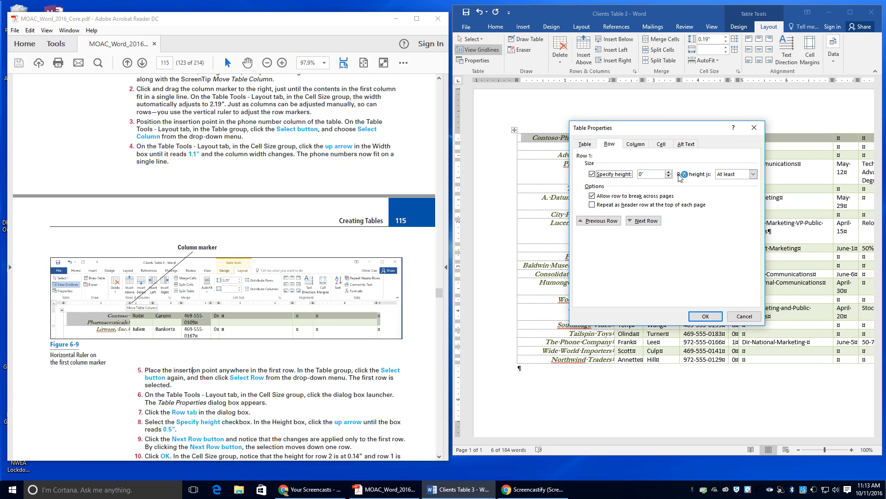
{"action": "left_click", "coordinate": [668, 171]}
{"action": "left_click", "coordinate": [668, 171]}
{"action": "left_click", "coordinate": [697, 316]}
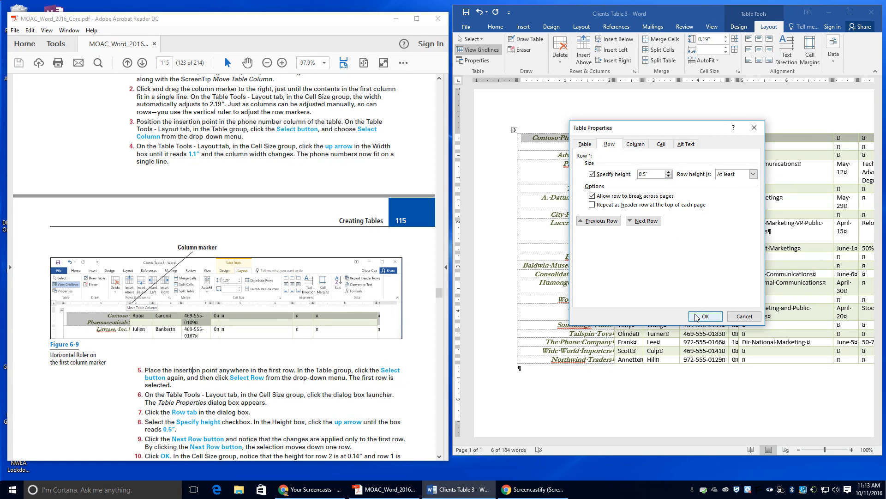
Step: Advance to row 2 in the row properties, read the related instructions, and accept the table property changes
{"action": "left_click", "coordinate": [632, 222]}
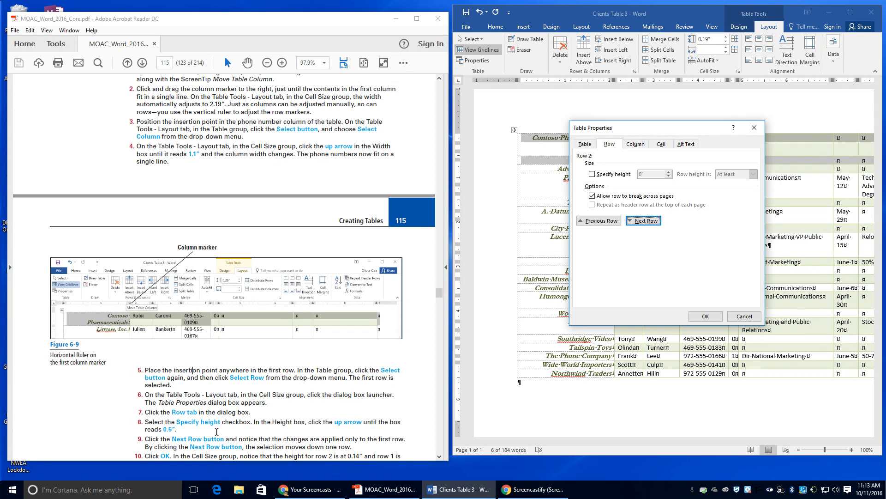
{"action": "left_click_drag", "start_coordinate": [225, 439], "coordinate": [390, 435]}
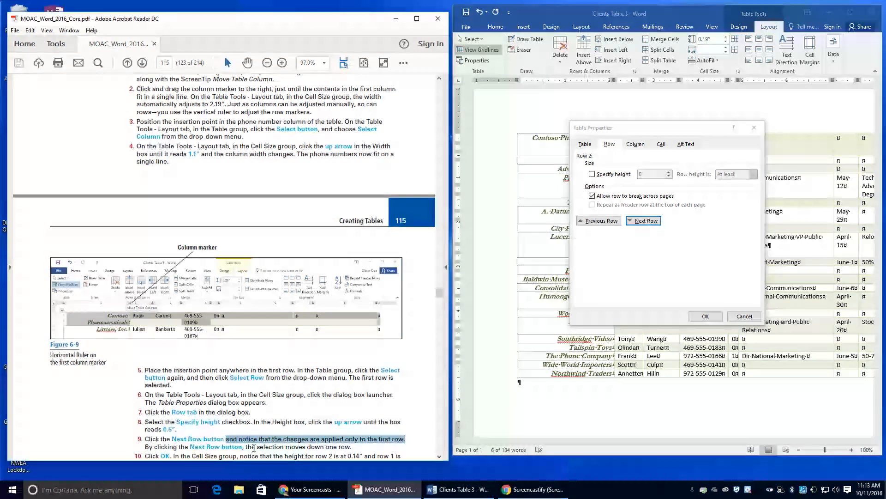
{"action": "left_click_drag", "start_coordinate": [255, 447], "coordinate": [339, 448]}
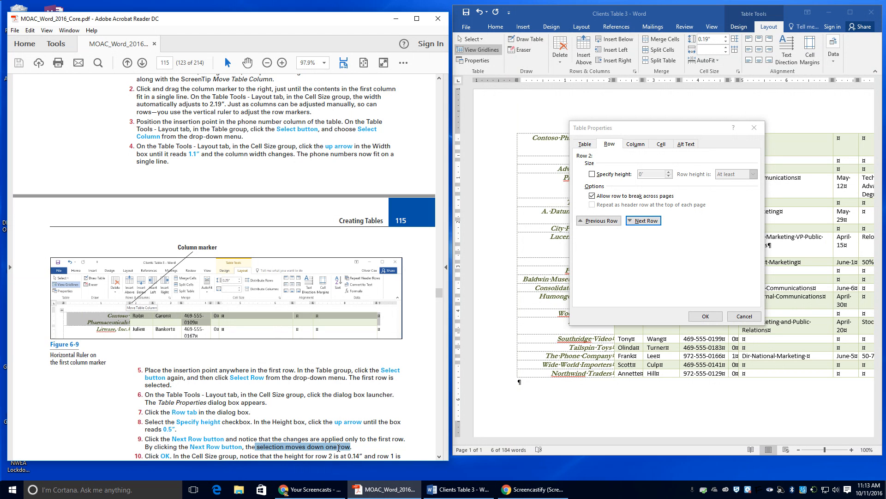
{"action": "scroll", "coordinate": [346, 449], "scroll_direction": "down", "scroll_amount": 1}
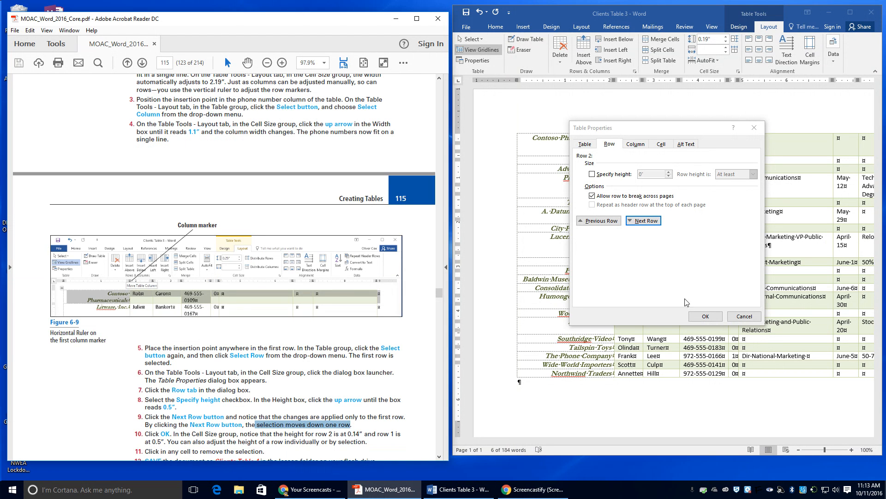
{"action": "left_click", "coordinate": [713, 318]}
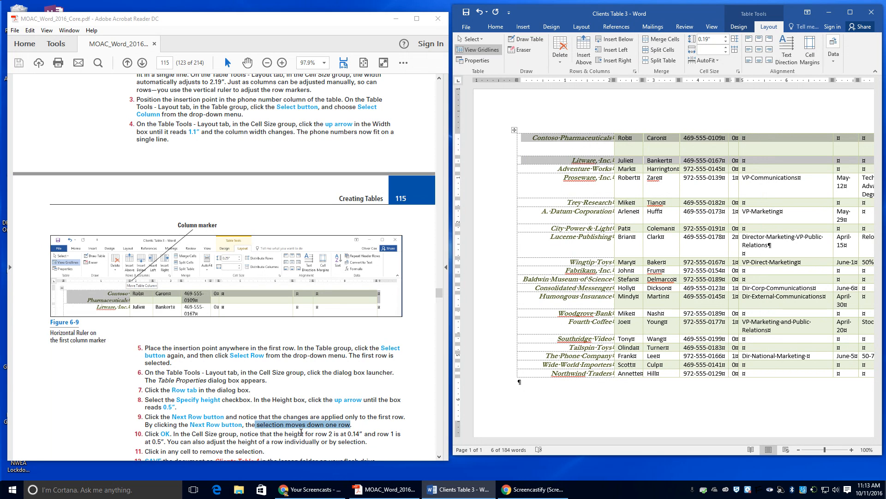
Step: Set the height of the second row, Litware, Inc., to 0.14"
{"action": "left_click", "coordinate": [601, 159]}
{"action": "left_click", "coordinate": [666, 161]}
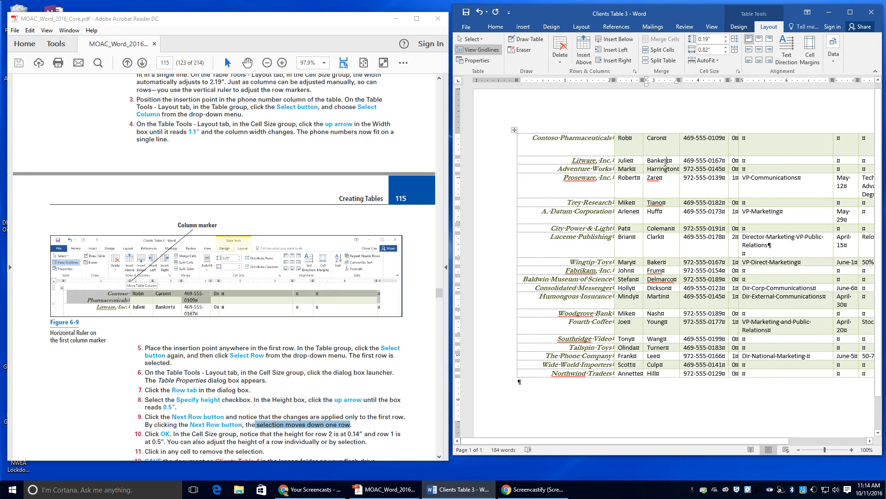
{"action": "left_click", "coordinate": [713, 41]}
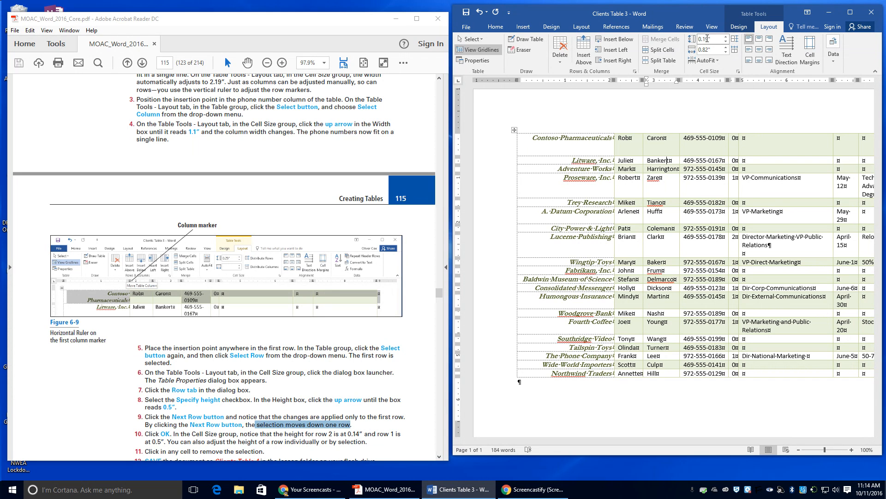
{"action": "type", "text": "0.1"}
Step: Clear the selection and save the document as Clients Table 4 in the Lesson 6 folder
{"action": "scroll", "coordinate": [190, 428], "scroll_direction": "down", "scroll_amount": 1}
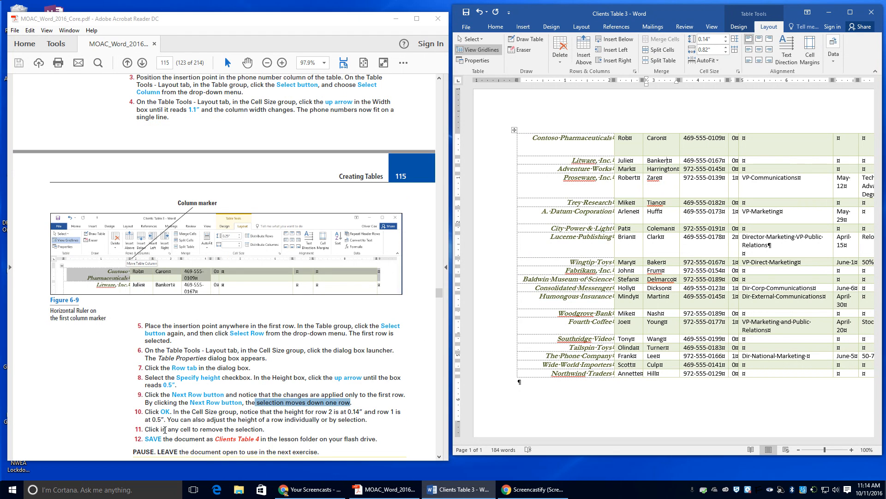
{"action": "left_click", "coordinate": [596, 211]}
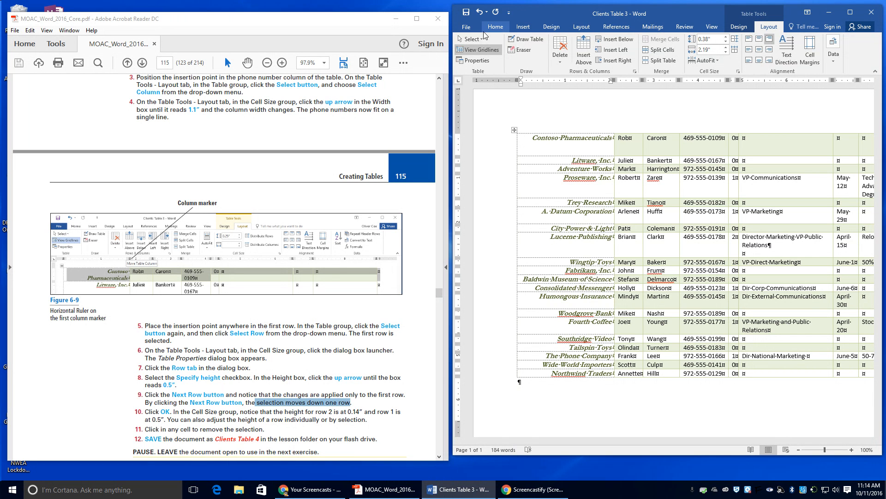
{"action": "left_click", "coordinate": [467, 27]}
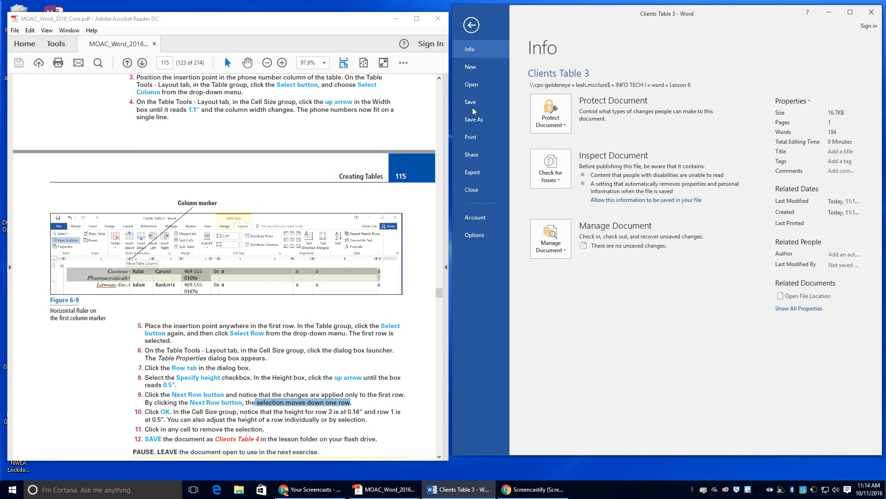
{"action": "left_click", "coordinate": [474, 119]}
{"action": "left_click", "coordinate": [714, 94]}
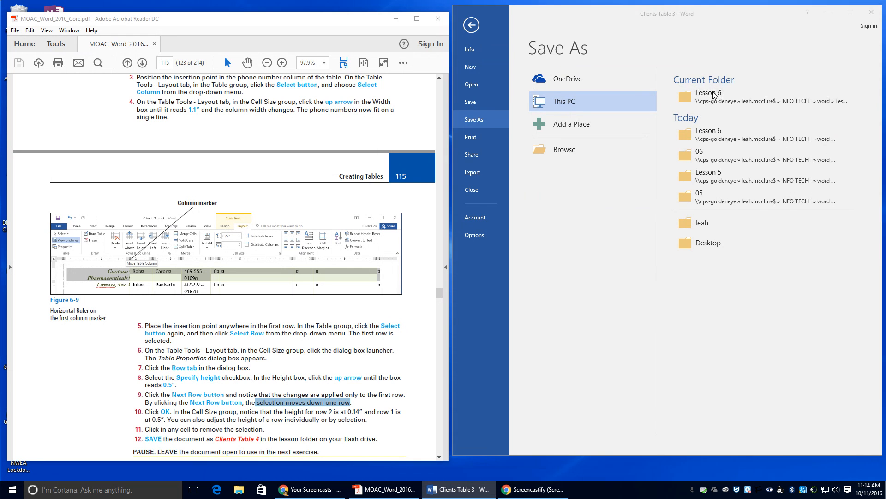
{"action": "left_click", "coordinate": [544, 190]}
{"action": "key", "text": "BackSpace"}
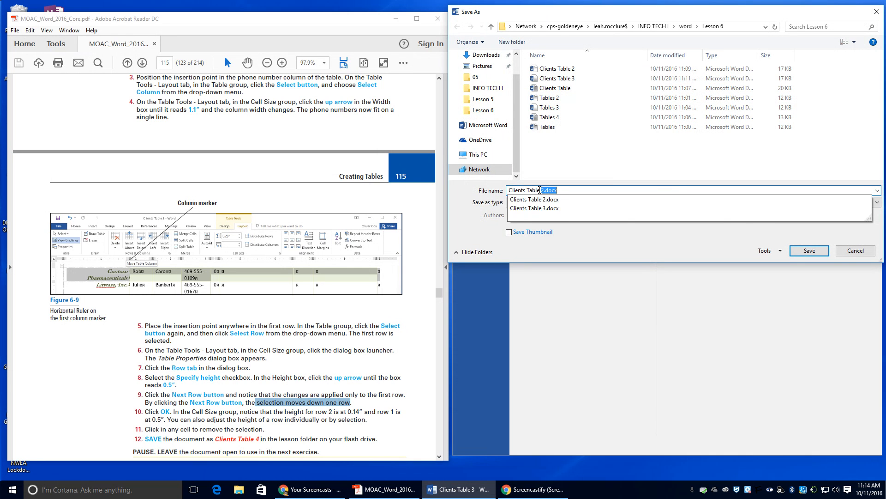
{"action": "type", "text": "4"}
{"action": "left_click", "coordinate": [819, 255]}
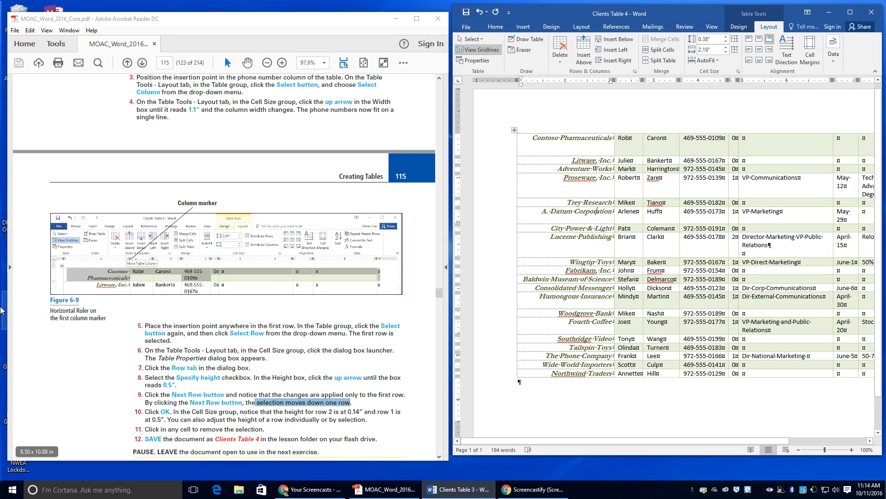
Step: Select the entire clients table and change its font size to 14 pt for the Create a Header Row exercise
{"action": "scroll", "coordinate": [161, 347], "scroll_direction": "down", "scroll_amount": 6}
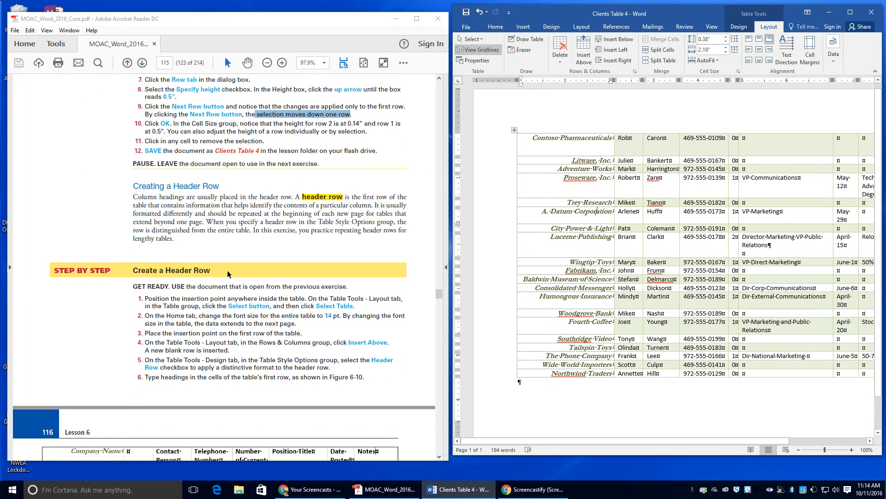
{"action": "scroll", "coordinate": [193, 294], "scroll_direction": "down", "scroll_amount": 2}
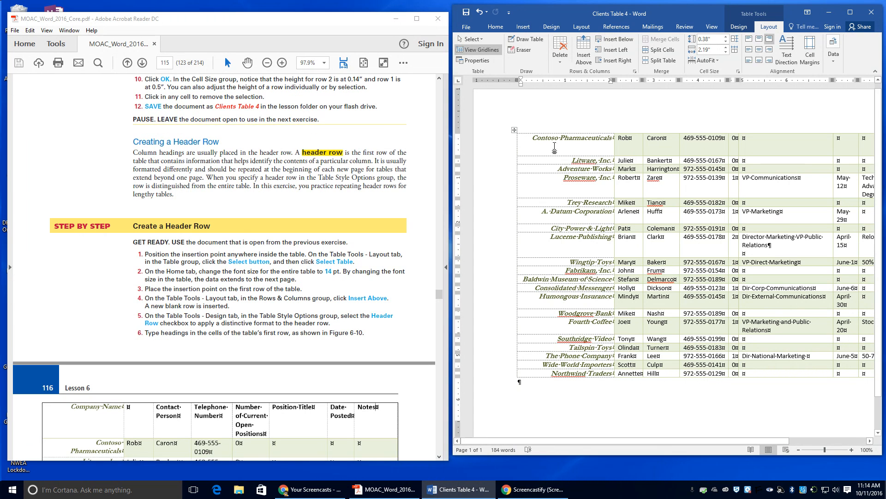
{"action": "left_click", "coordinate": [554, 148]}
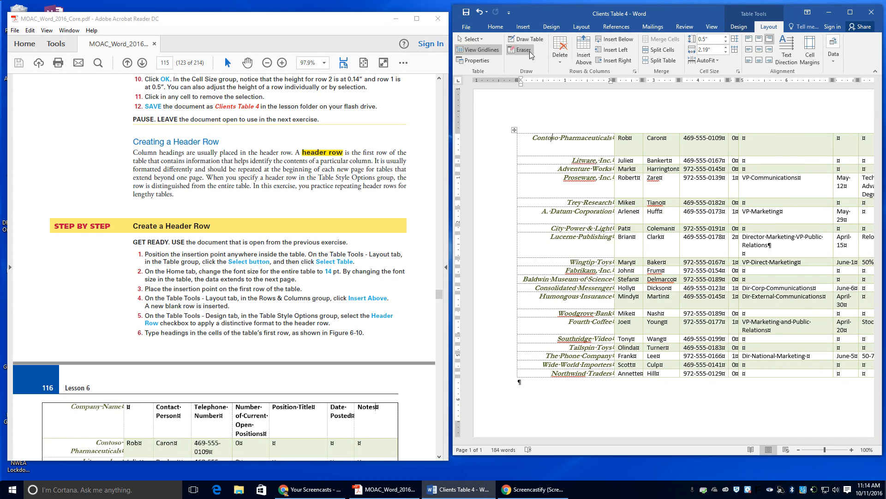
{"action": "left_click", "coordinate": [468, 40]}
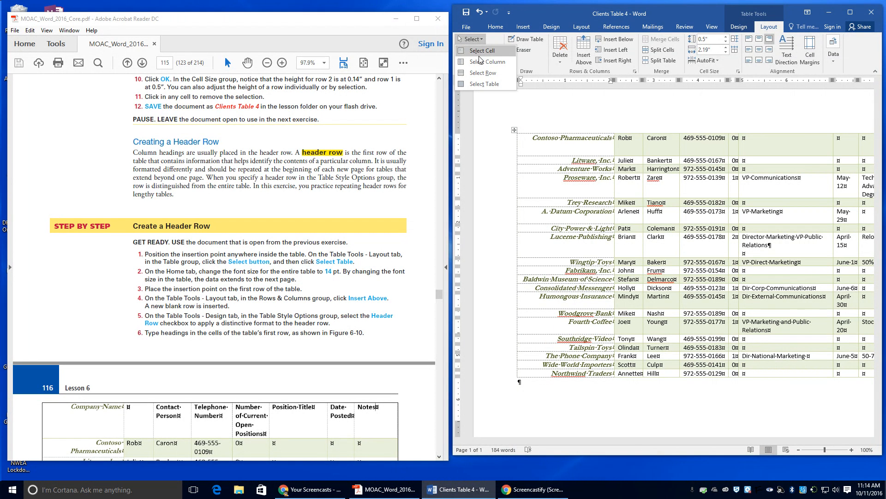
{"action": "left_click", "coordinate": [489, 85]}
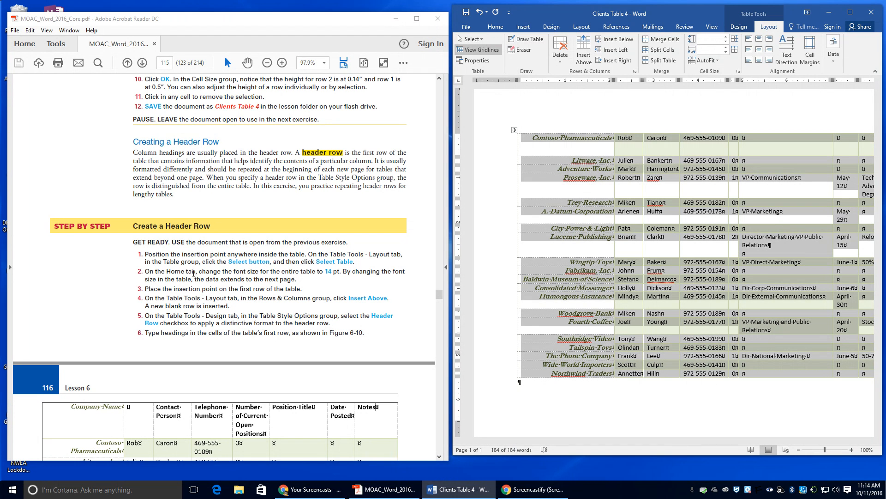
{"action": "left_click", "coordinate": [495, 28]}
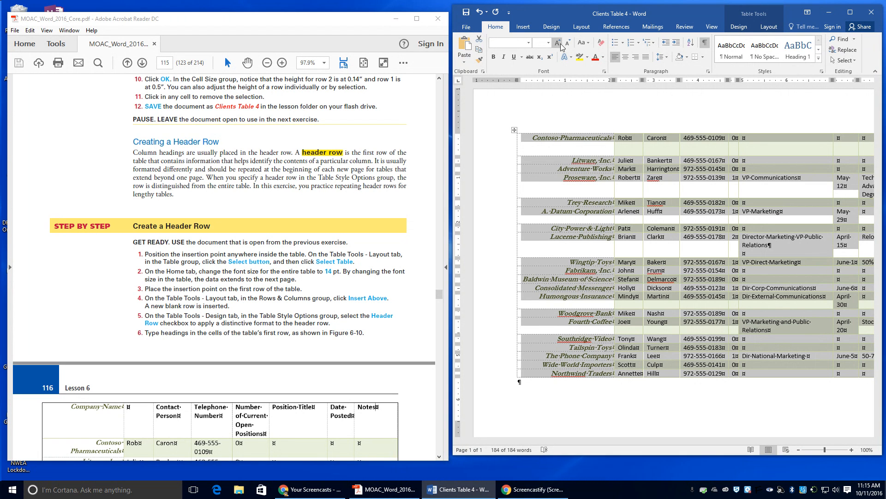
{"action": "left_click", "coordinate": [548, 43]}
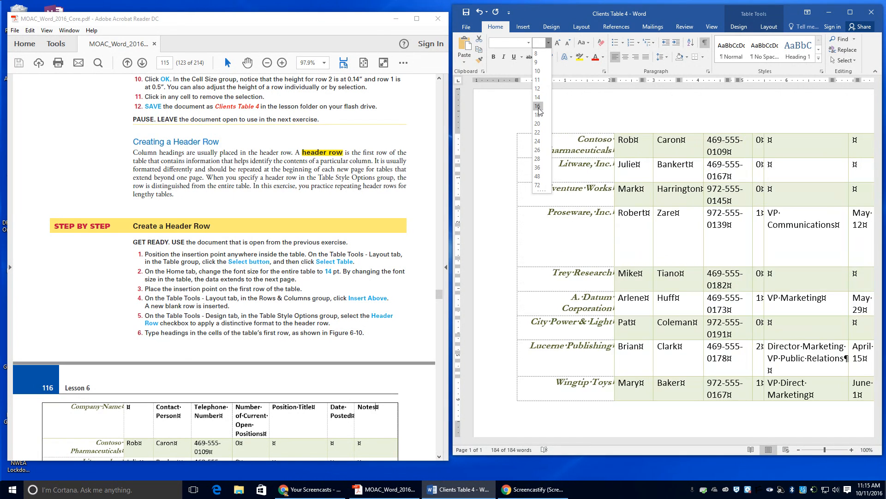
{"action": "left_click", "coordinate": [541, 104]}
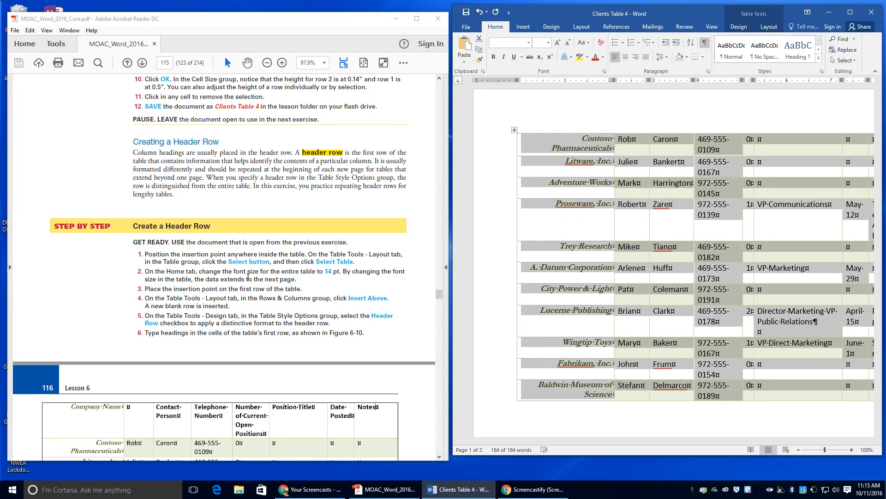
Step: Check how the table extends onto the second page and place the insertion point in the first row
{"action": "scroll", "coordinate": [661, 265], "scroll_direction": "down", "scroll_amount": 10}
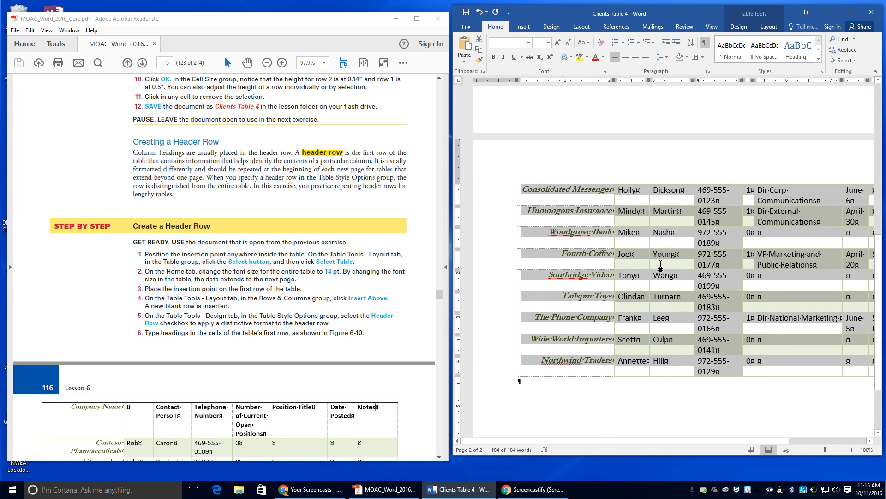
{"action": "scroll", "coordinate": [660, 264], "scroll_direction": "up", "scroll_amount": 3}
{"action": "scroll", "coordinate": [326, 312], "scroll_direction": "up", "scroll_amount": 2}
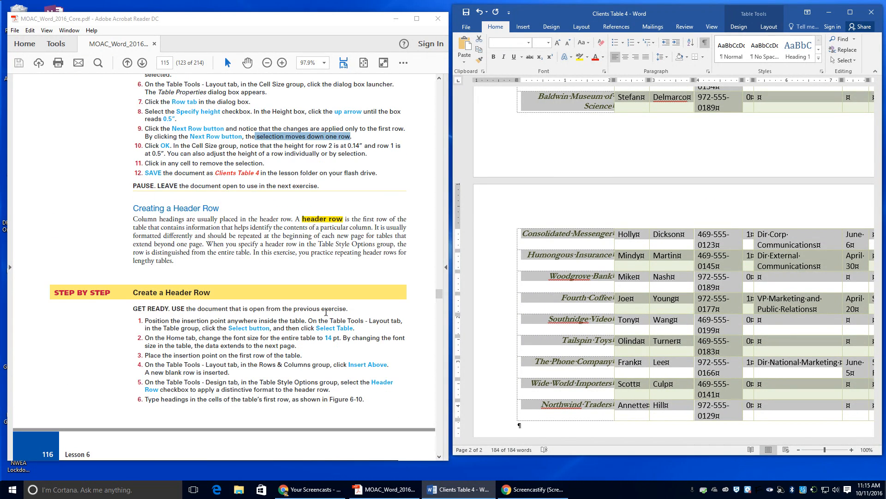
{"action": "scroll", "coordinate": [326, 312], "scroll_direction": "down", "scroll_amount": 1}
{"action": "scroll", "coordinate": [555, 154], "scroll_direction": "up", "scroll_amount": 3}
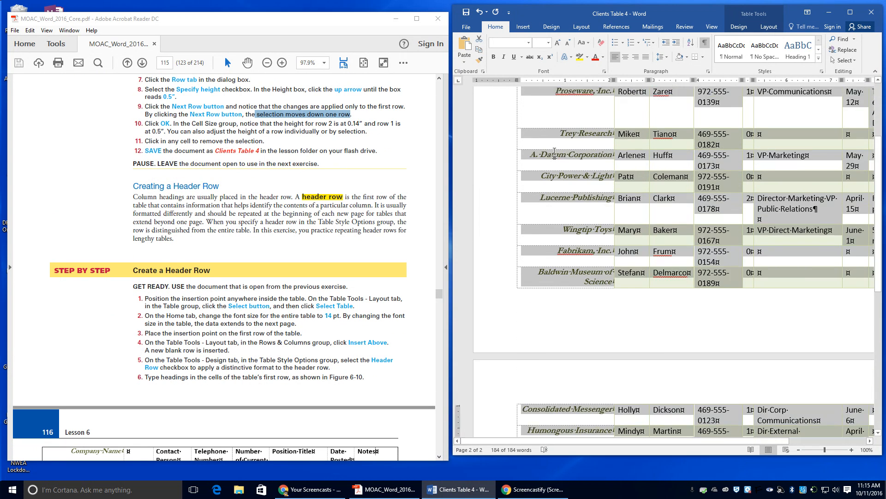
{"action": "scroll", "coordinate": [554, 154], "scroll_direction": "up", "scroll_amount": 3}
{"action": "left_click", "coordinate": [579, 122]}
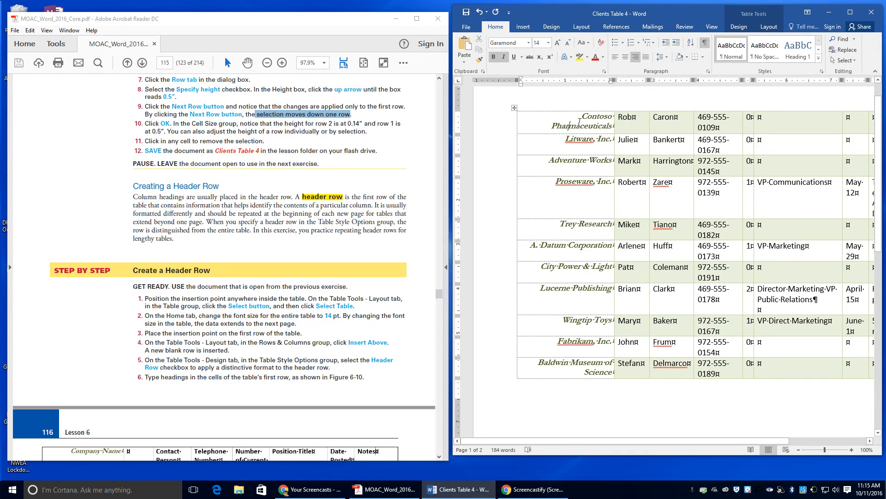
Step: Insert a blank row above the Contoso Pharmaceuticals row and turn on the Header Row style option for the table
{"action": "left_click", "coordinate": [633, 122]}
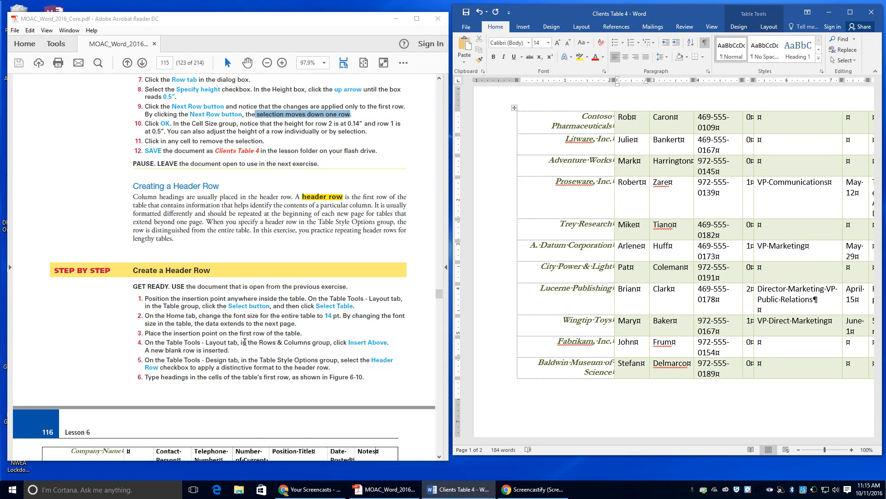
{"action": "left_click", "coordinate": [776, 31]}
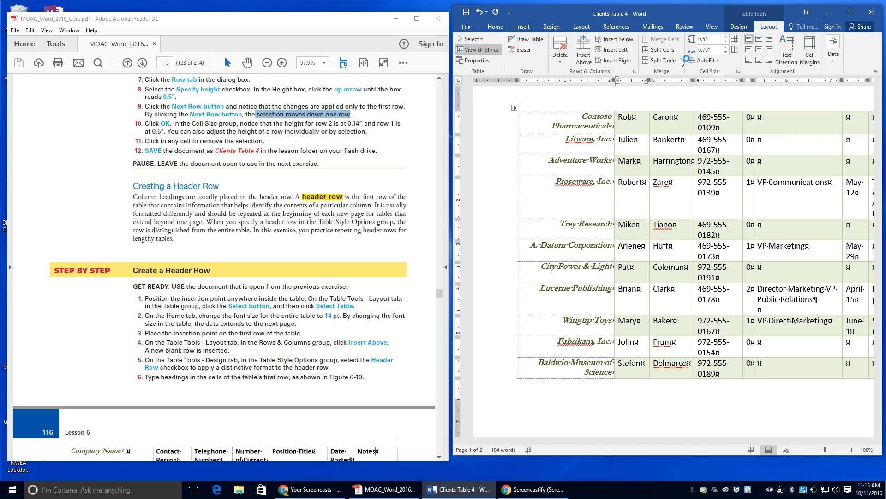
{"action": "left_click", "coordinate": [585, 48]}
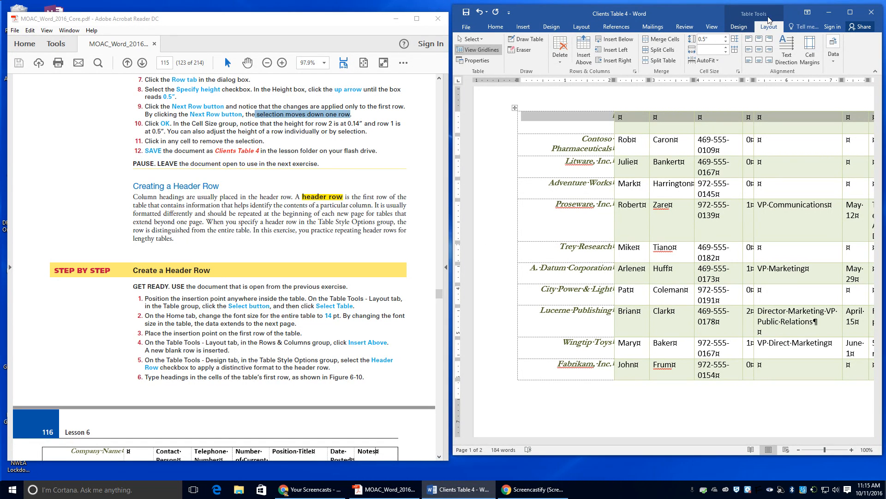
{"action": "left_click", "coordinate": [738, 27]}
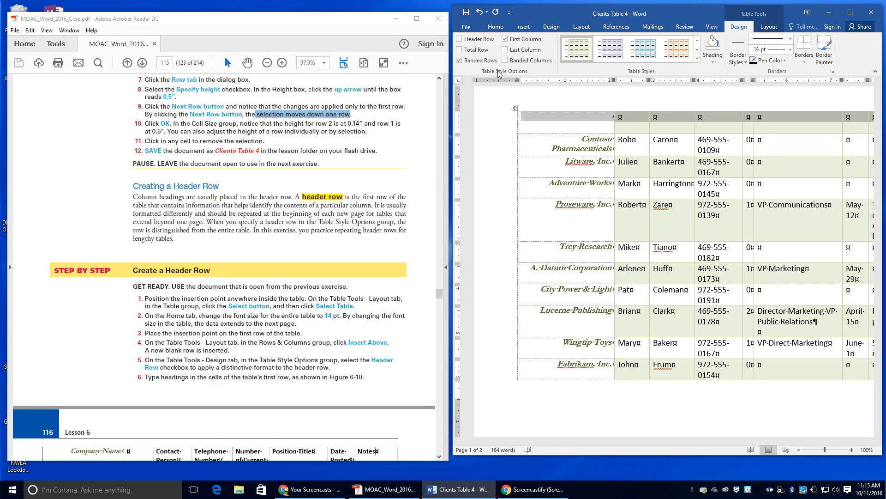
{"action": "left_click", "coordinate": [474, 41]}
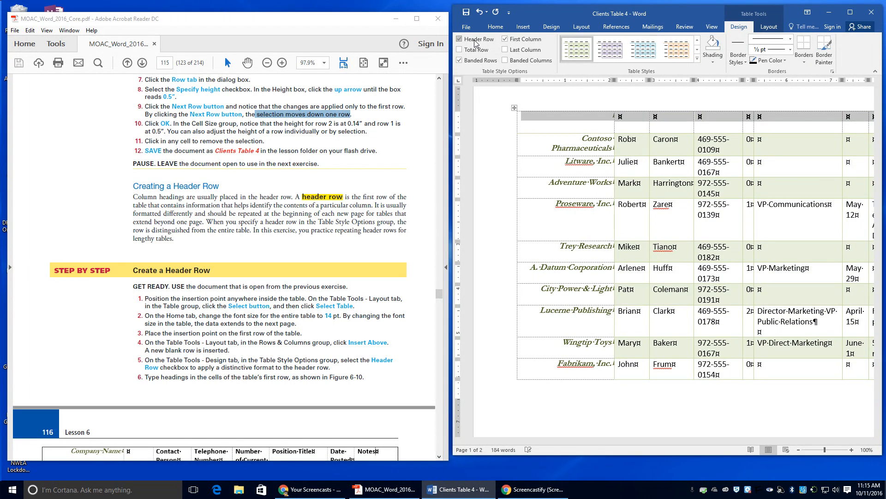
Step: Following Figure 6-10, enter the heading Company Name in the new row's first cell and Contact Person in its third cell
{"action": "left_click", "coordinate": [609, 123]}
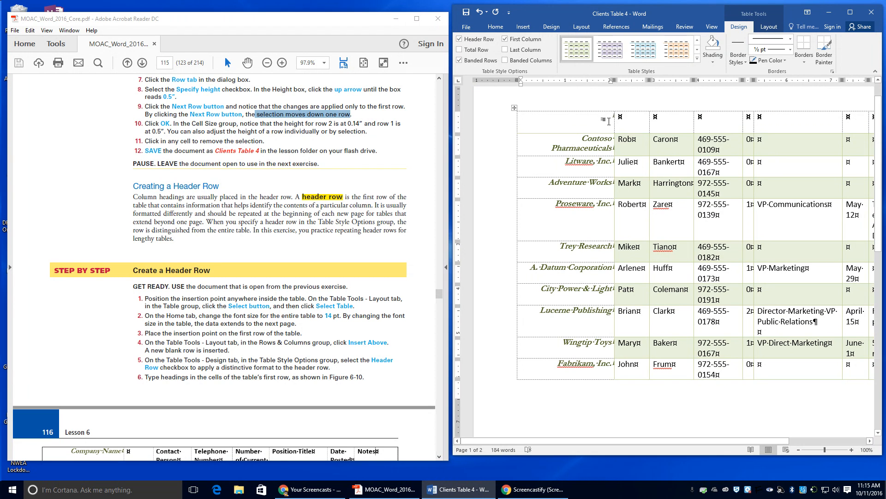
{"action": "scroll", "coordinate": [206, 379], "scroll_direction": "down", "scroll_amount": 2}
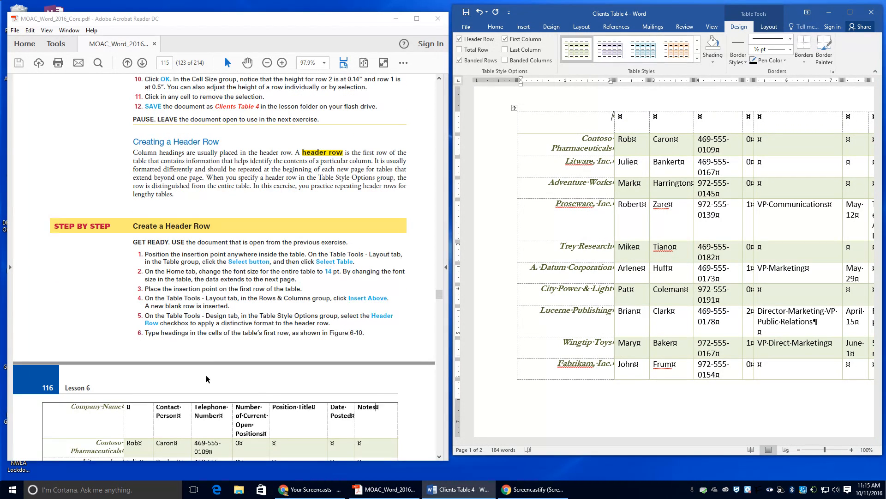
{"action": "scroll", "coordinate": [206, 379], "scroll_direction": "down", "scroll_amount": 1}
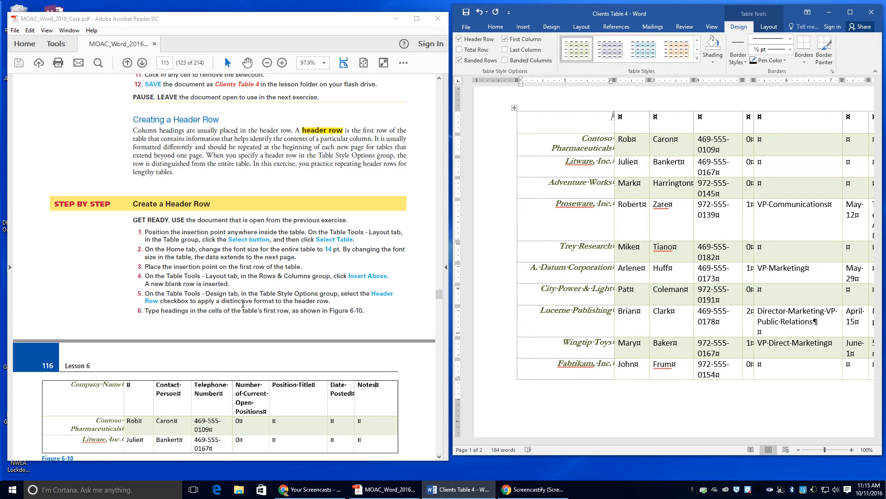
{"action": "scroll", "coordinate": [155, 411], "scroll_direction": "down", "scroll_amount": 3}
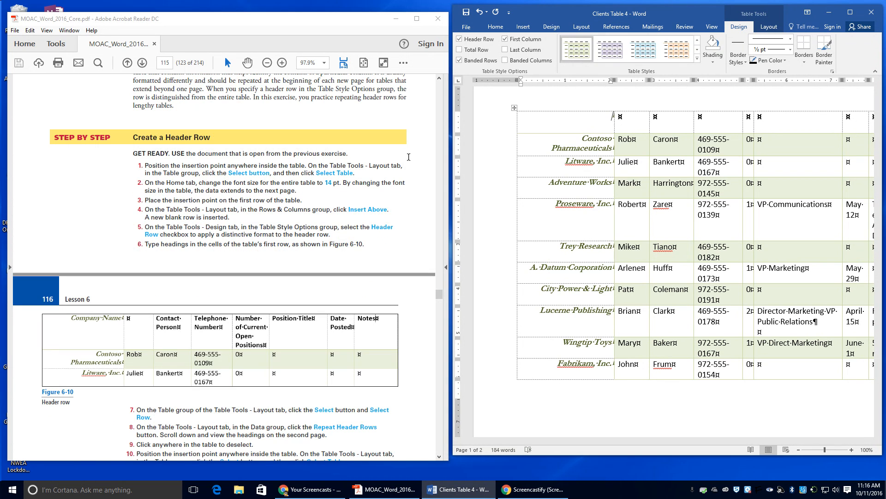
{"action": "left_click", "coordinate": [612, 115]}
{"action": "type", "text": "Company"}
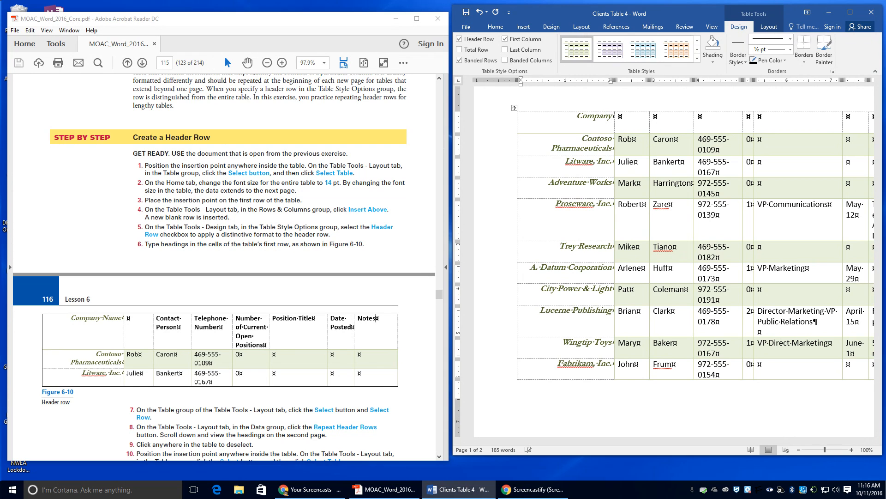
{"action": "type", "text": " Name"}
{"action": "key", "text": "Tab"}
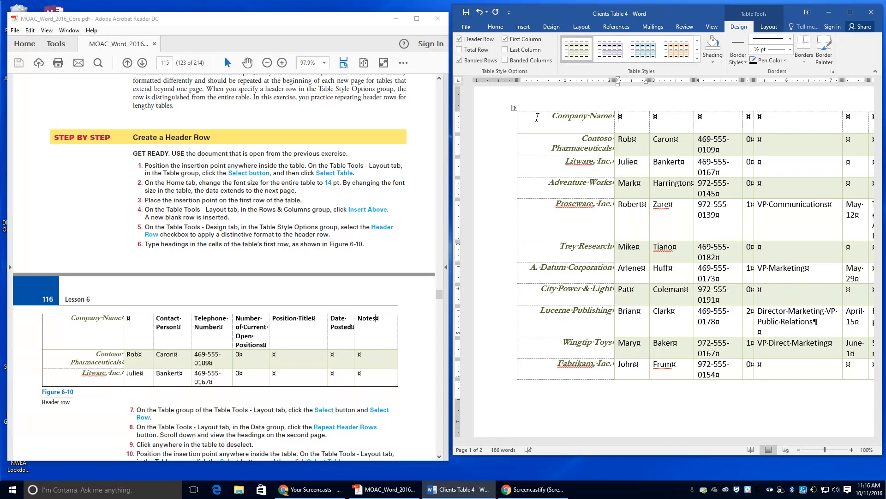
{"action": "key", "text": "Tab"}
{"action": "type", "text": "Contact "}
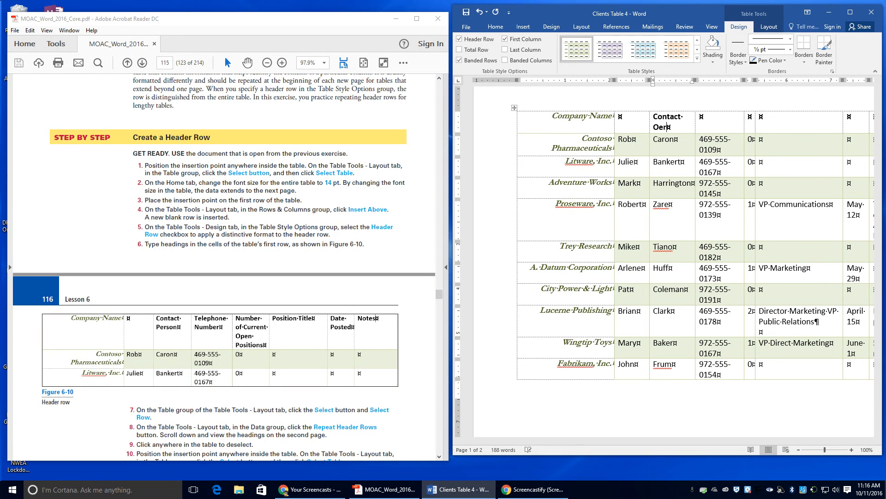
{"action": "type", "text": "Person"}
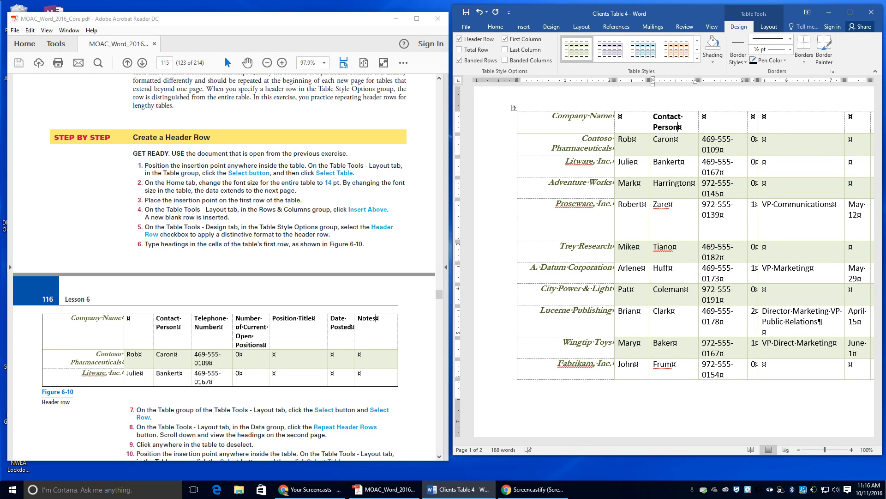
Step: Enter the headings Telephone Number and Number of Current Open Positions in the fourth and fifth cells of the header row
{"action": "key", "text": "Tab"}
{"action": "type", "text": "Telephone Number"}
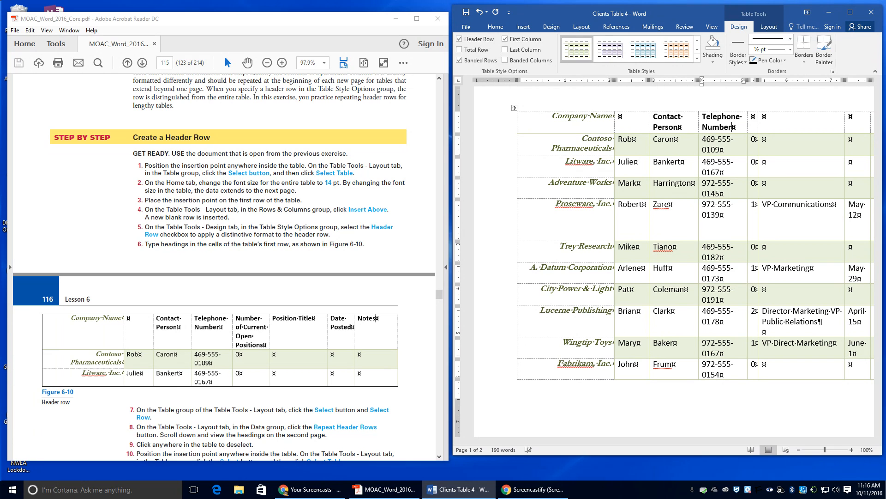
{"action": "key", "text": "Tab"}
{"action": "type", "text": "Num"}
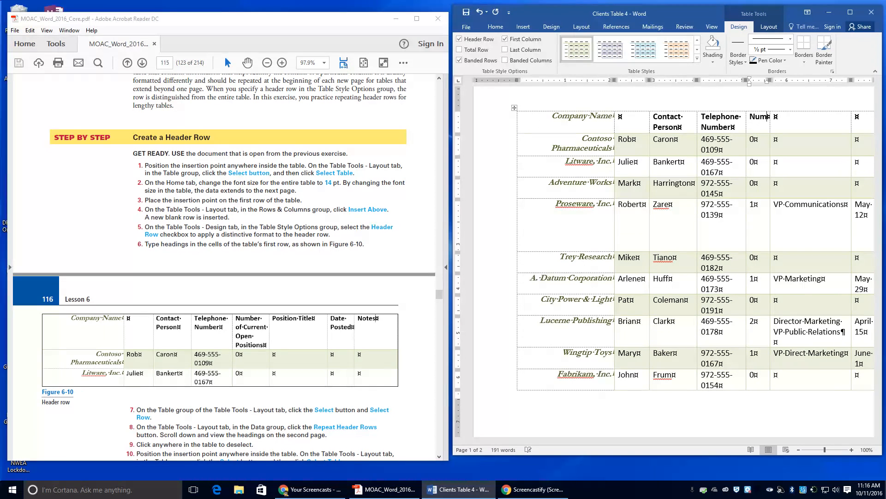
{"action": "type", "text": "ber of"}
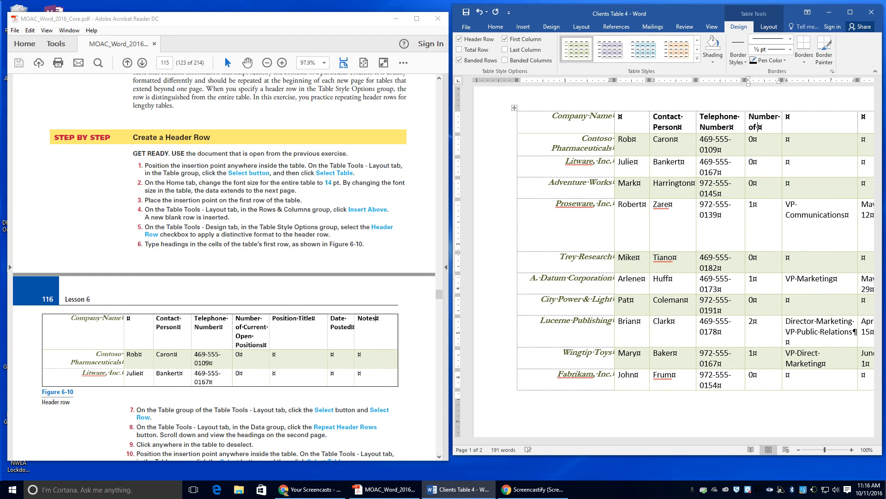
{"action": "type", "text": " Curre"}
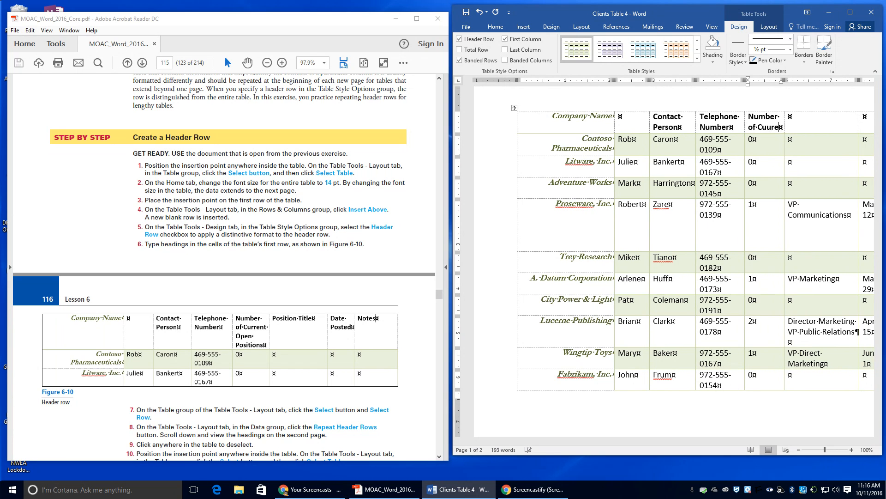
{"action": "type", "text": "nt"}
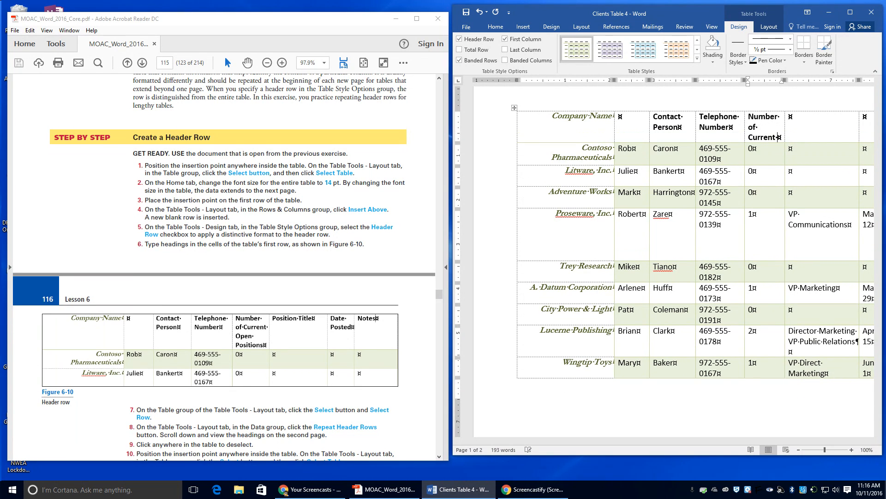
{"action": "type", "text": " Open"}
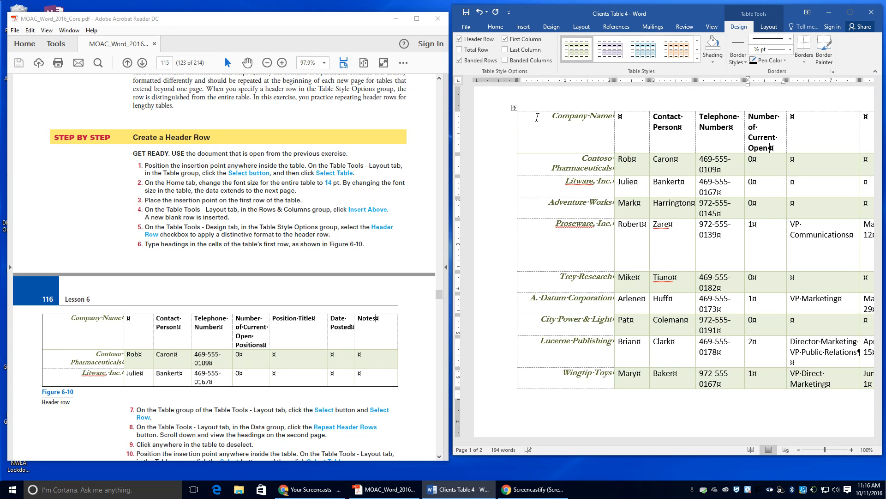
{"action": "type", "text": " Positions"}
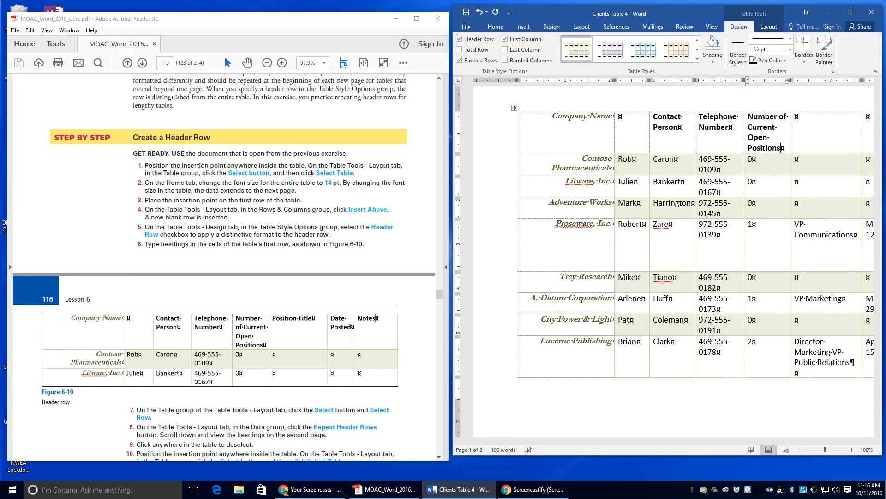
Step: Enter the headings Position Title, Date Posted and Notes in the last three cells of the header row
{"action": "key", "text": "Tab"}
{"action": "type", "text": "Position Titke"}
{"action": "key", "text": "BackSpace"}
{"action": "key", "text": "BackSpace"}
{"action": "type", "text": "le"}
{"action": "key", "text": "Tab"}
{"action": "type", "text": "Date"}
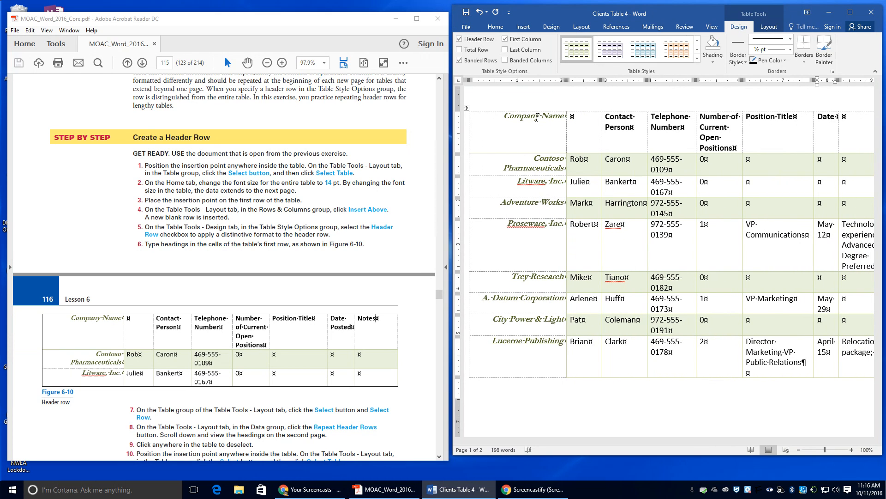
{"action": "type", "text": " Posted"}
{"action": "key", "text": "Tab"}
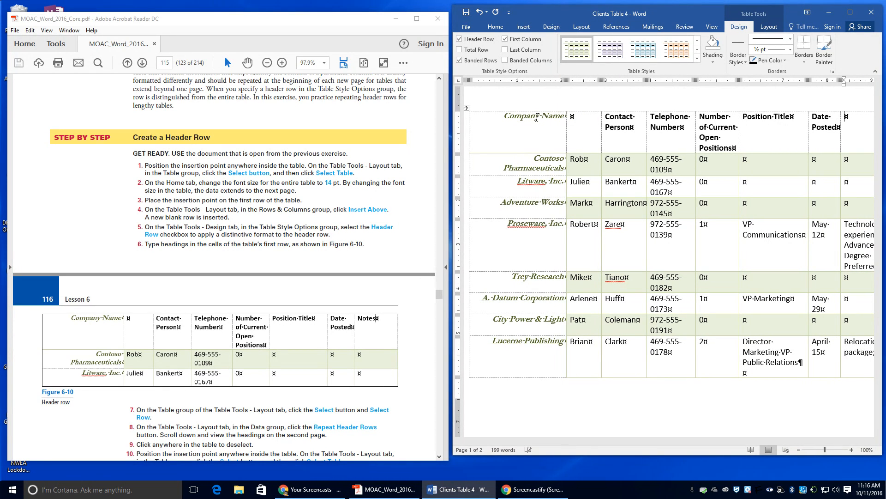
{"action": "type", "text": "Notes"}
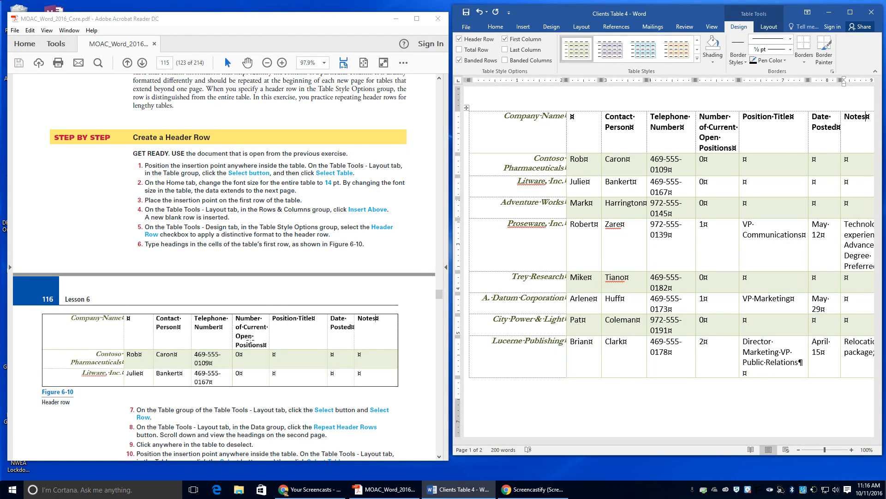
Step: Select the whole header row and set it to repeat at the start of each page with Repeat Header Rows
{"action": "scroll", "coordinate": [251, 340], "scroll_direction": "down", "scroll_amount": 2}
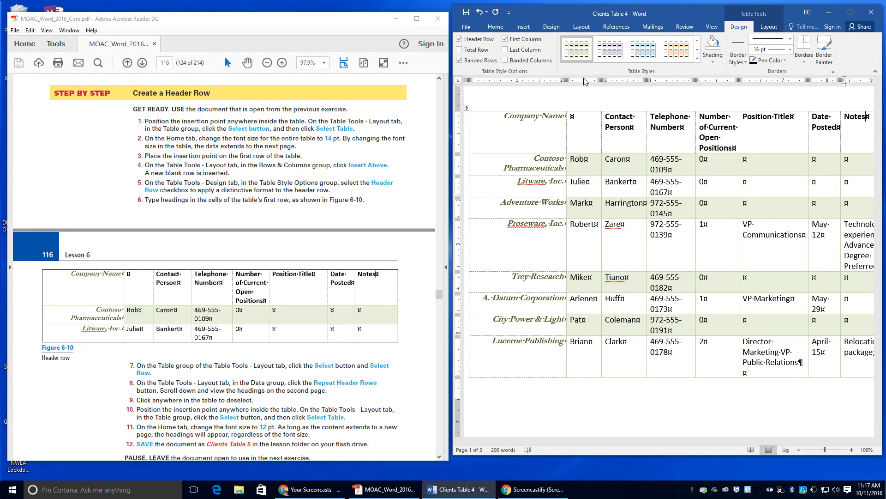
{"action": "left_click", "coordinate": [775, 28]}
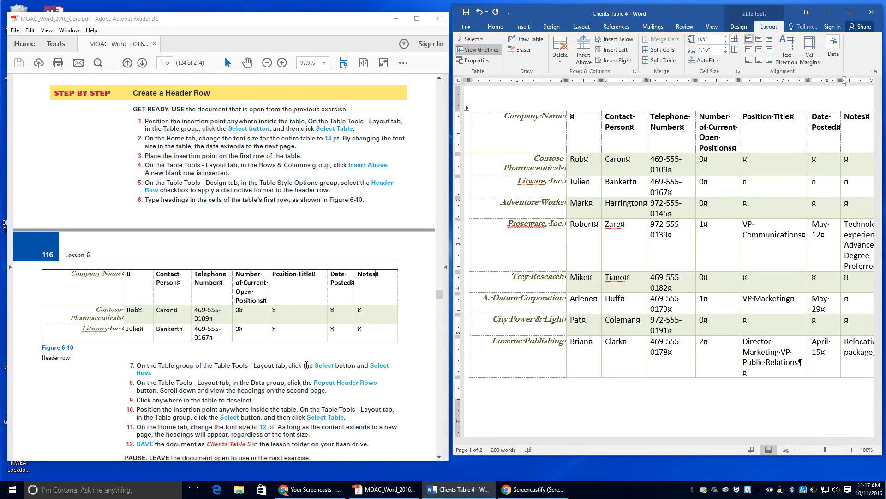
{"action": "left_click", "coordinate": [469, 40]}
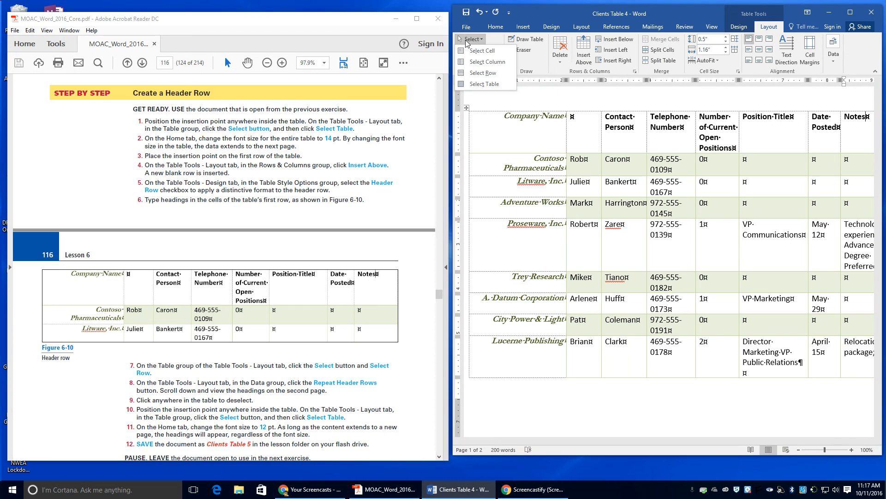
{"action": "left_click", "coordinate": [483, 73]}
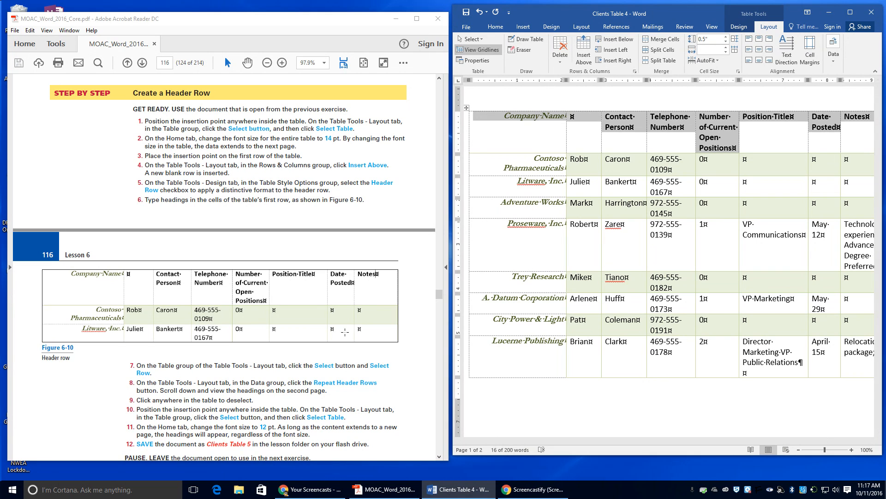
{"action": "left_click", "coordinate": [835, 65]}
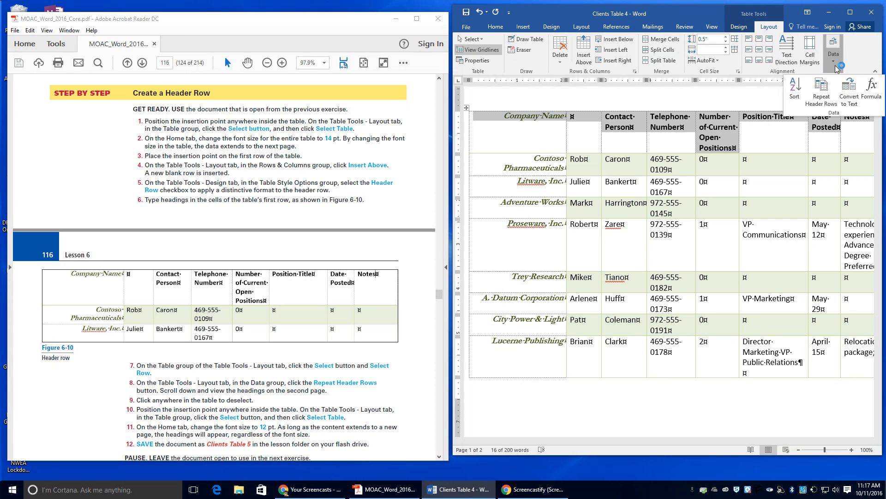
{"action": "left_click", "coordinate": [832, 99]}
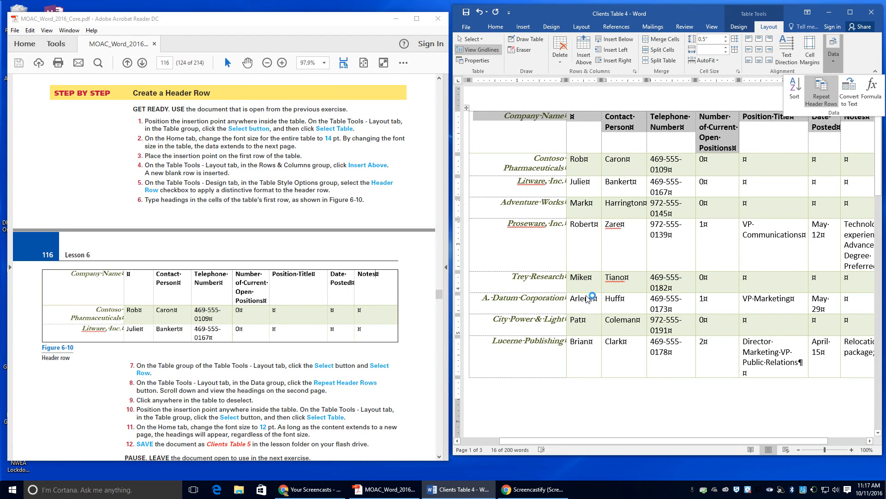
Step: Examine the repeated header row where the table continues on the second page
{"action": "scroll", "coordinate": [528, 243], "scroll_direction": "down", "scroll_amount": 10}
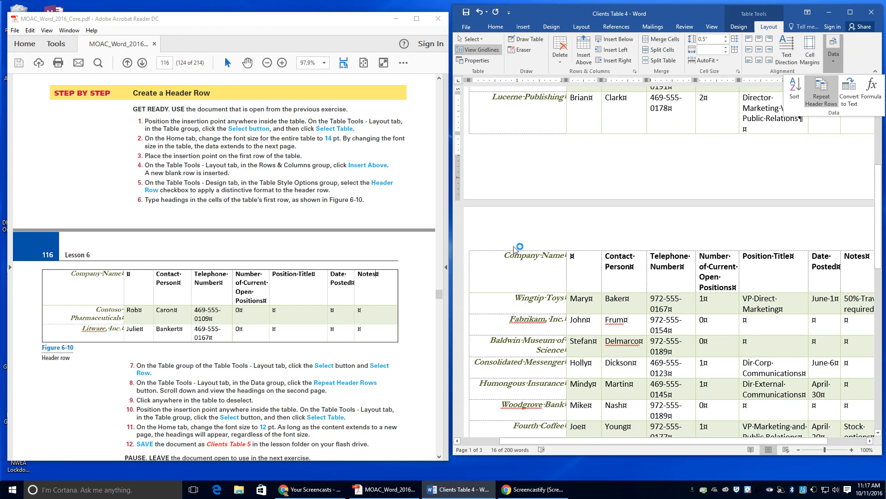
{"action": "scroll", "coordinate": [536, 272], "scroll_direction": "up", "scroll_amount": 10}
{"action": "scroll", "coordinate": [537, 272], "scroll_direction": "down", "scroll_amount": 10}
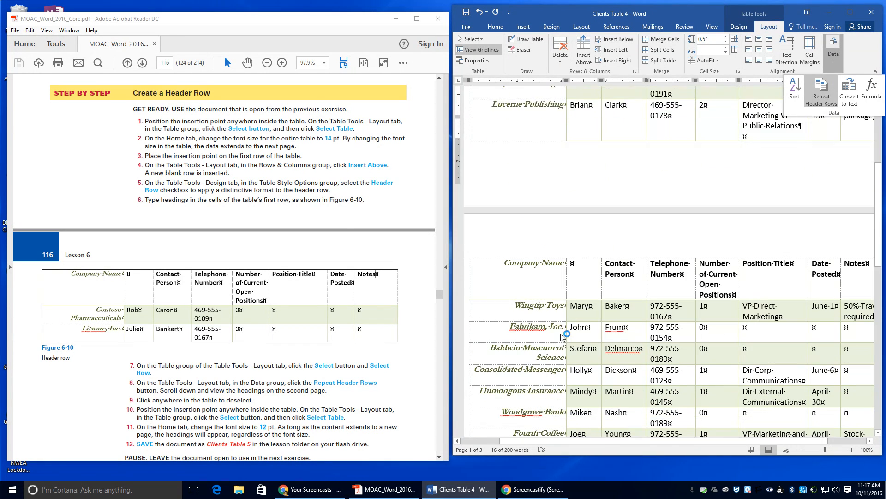
{"action": "scroll", "coordinate": [285, 417], "scroll_direction": "down", "scroll_amount": 1}
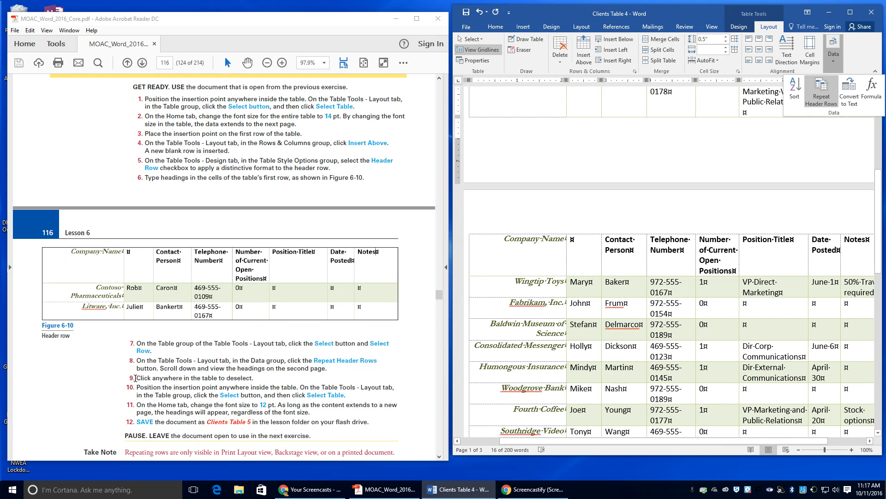
Step: Clear the row selection, select the whole table and set its font size to 12 pt
{"action": "left_click", "coordinate": [600, 369]}
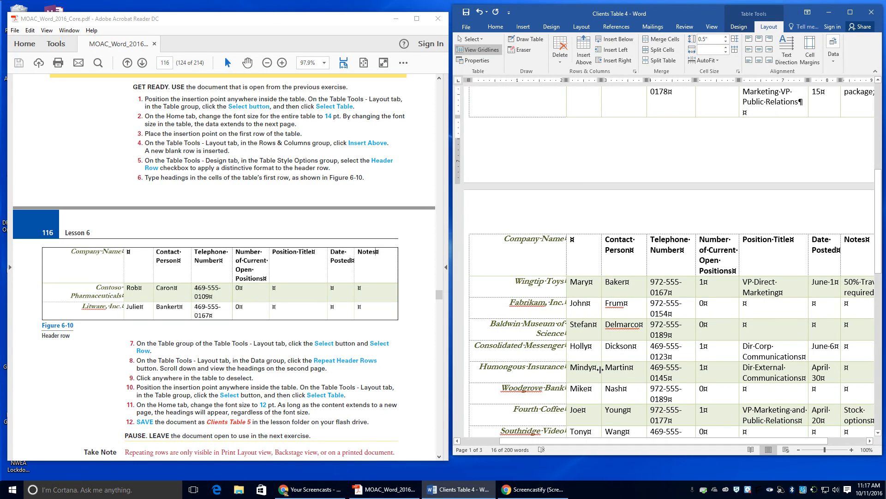
{"action": "left_click", "coordinate": [599, 368]}
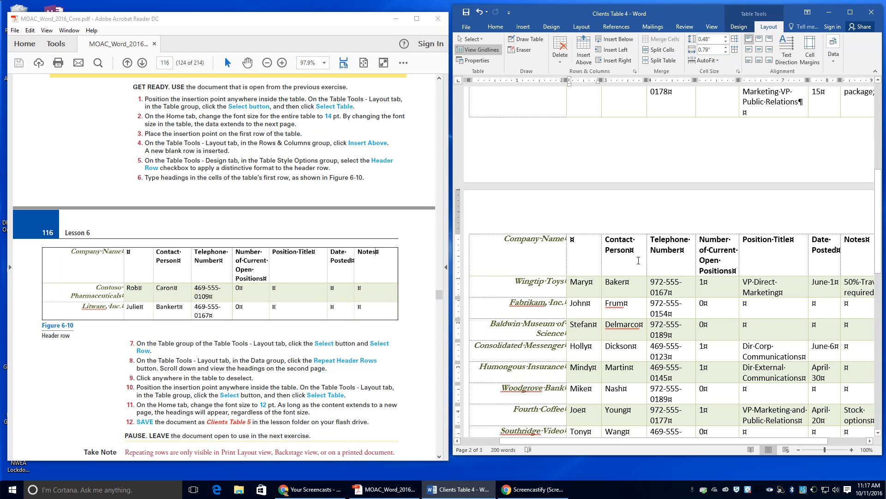
{"action": "left_click", "coordinate": [471, 39]}
{"action": "left_click", "coordinate": [484, 84]}
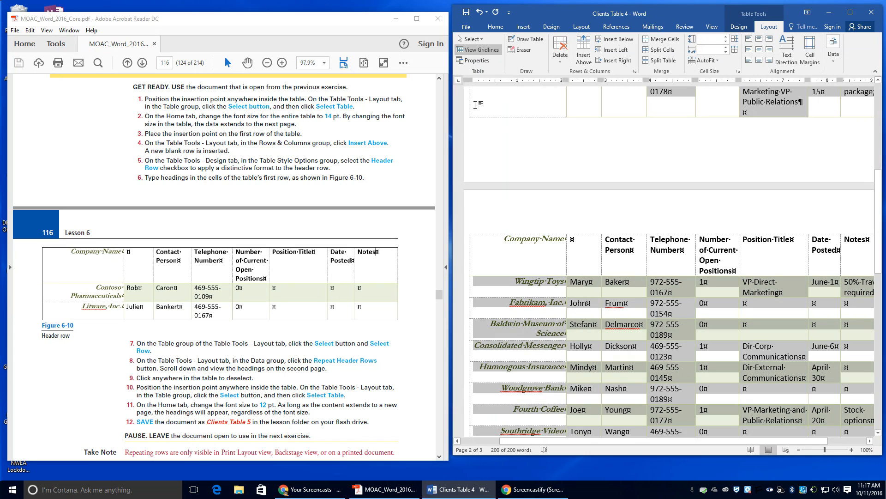
{"action": "left_click", "coordinate": [503, 26]}
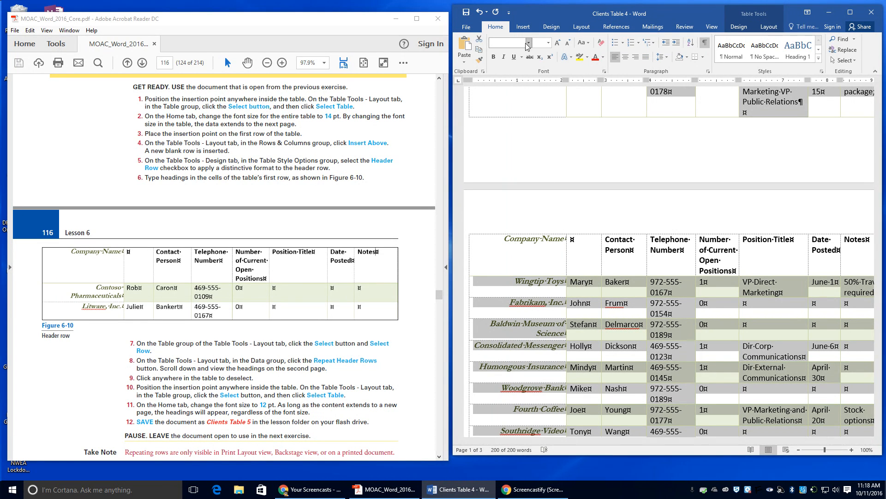
{"action": "left_click", "coordinate": [549, 42]}
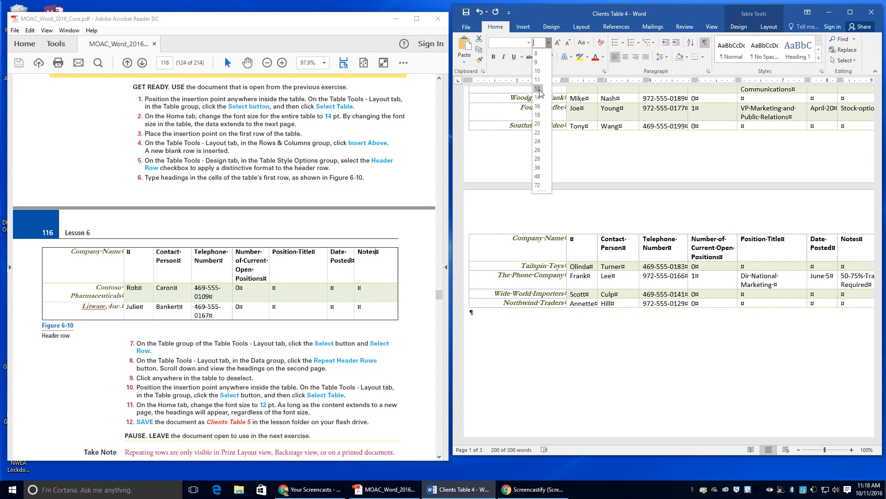
{"action": "left_click", "coordinate": [538, 89]}
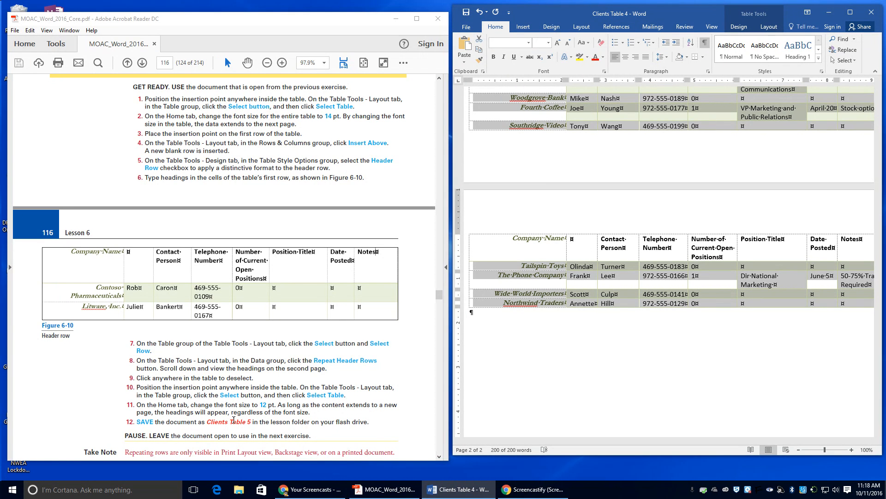
Step: Save the document as Clients Table 5 in the Lesson 6 folder
{"action": "left_click", "coordinate": [465, 27]}
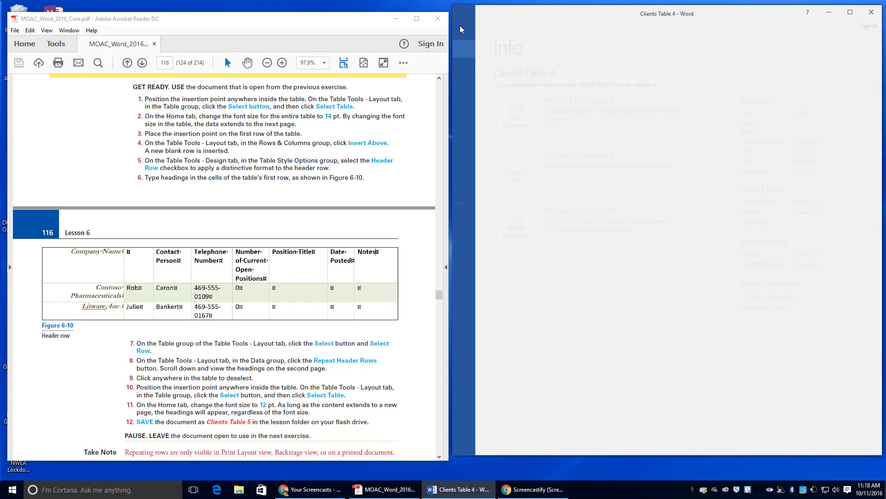
{"action": "left_click", "coordinate": [472, 120]}
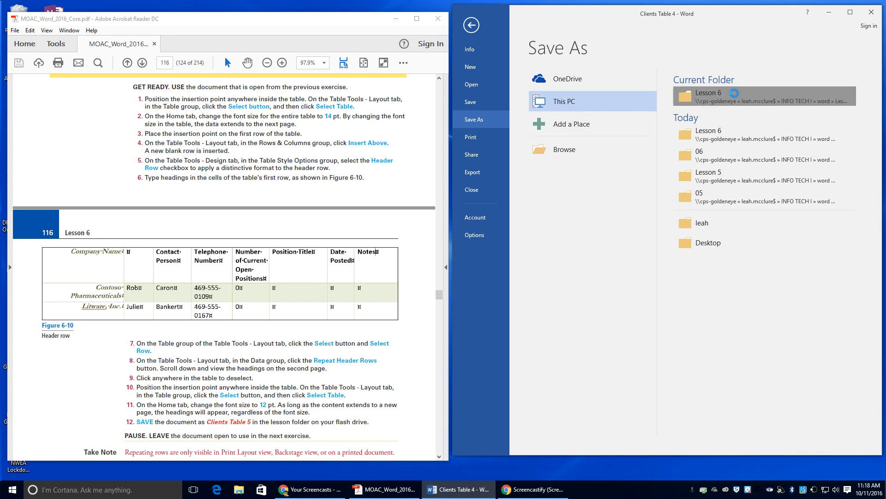
{"action": "left_click", "coordinate": [708, 96]}
{"action": "left_click", "coordinate": [550, 190]}
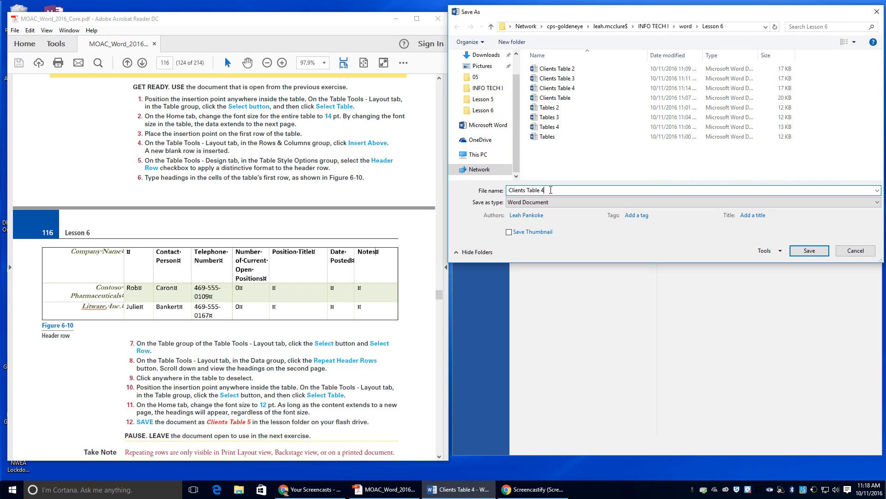
{"action": "key", "text": "BackSpace"}
{"action": "type", "text": "5"}
{"action": "left_click", "coordinate": [808, 250]}
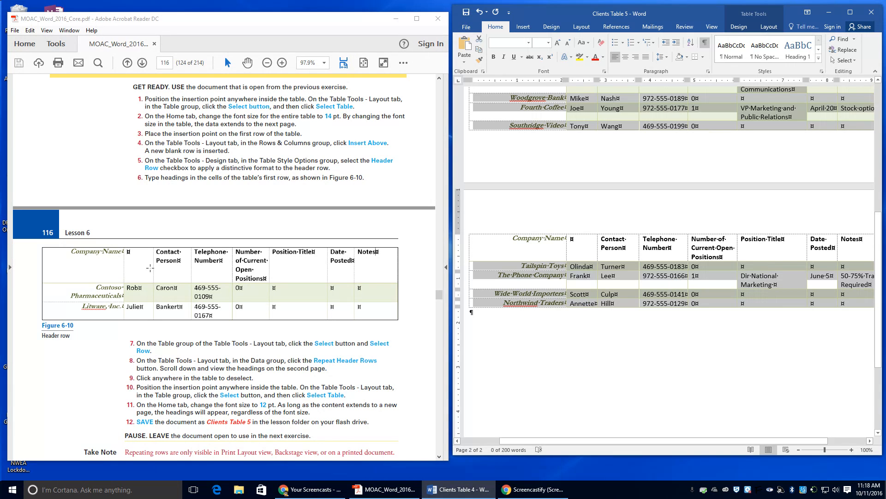
Step: Place the insertion point in the table's first column, in the Proseware, Inc. cell
{"action": "scroll", "coordinate": [150, 268], "scroll_direction": "down", "scroll_amount": 10}
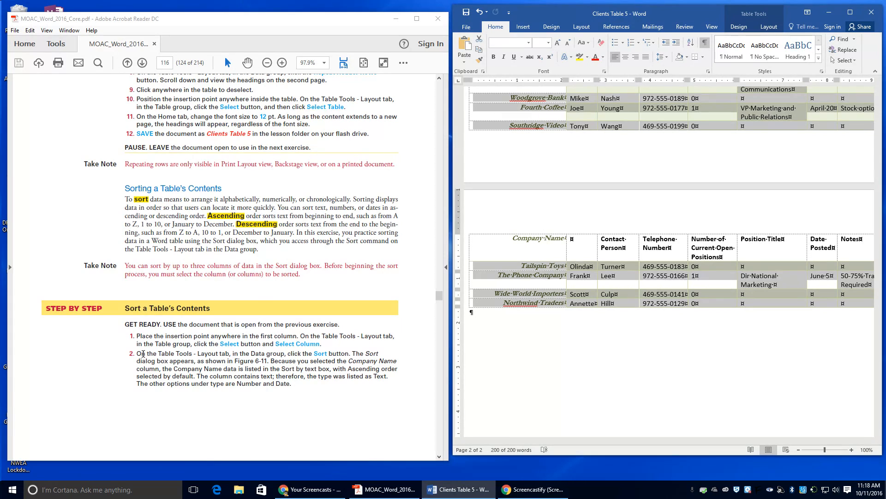
{"action": "scroll", "coordinate": [143, 354], "scroll_direction": "up", "scroll_amount": 10}
{"action": "scroll", "coordinate": [549, 200], "scroll_direction": "down", "scroll_amount": 4}
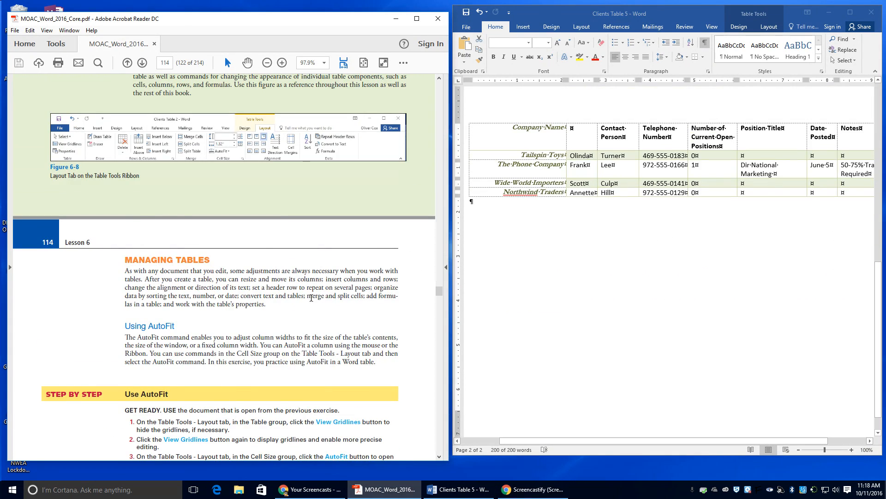
{"action": "scroll", "coordinate": [520, 203], "scroll_direction": "up", "scroll_amount": 11}
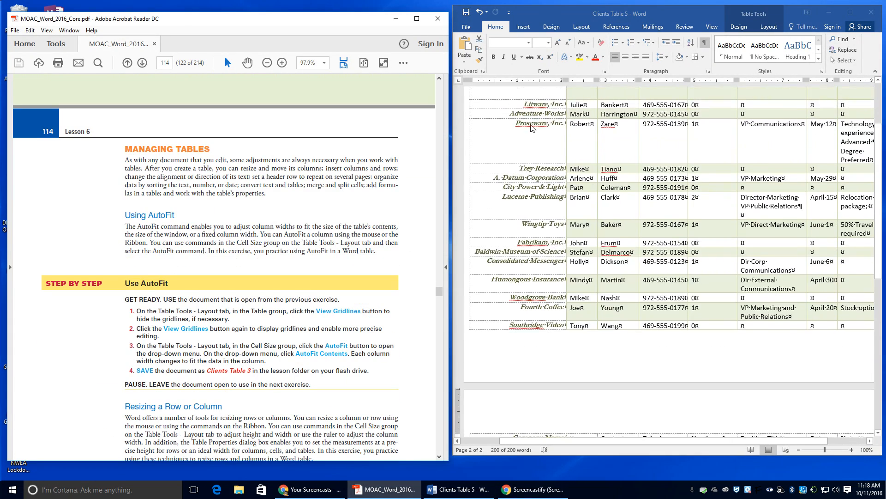
{"action": "left_click", "coordinate": [534, 123]}
{"action": "left_click", "coordinate": [535, 126]}
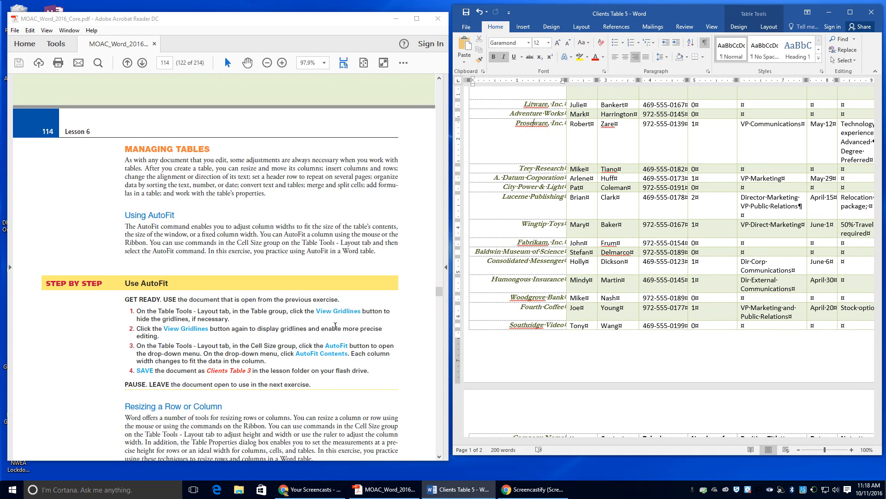
Step: Look through the PDF lesson pages from Use AutoFit to the Sort a Table's Contents exercise and read its instructions
{"action": "scroll", "coordinate": [185, 329], "scroll_direction": "down", "scroll_amount": 3}
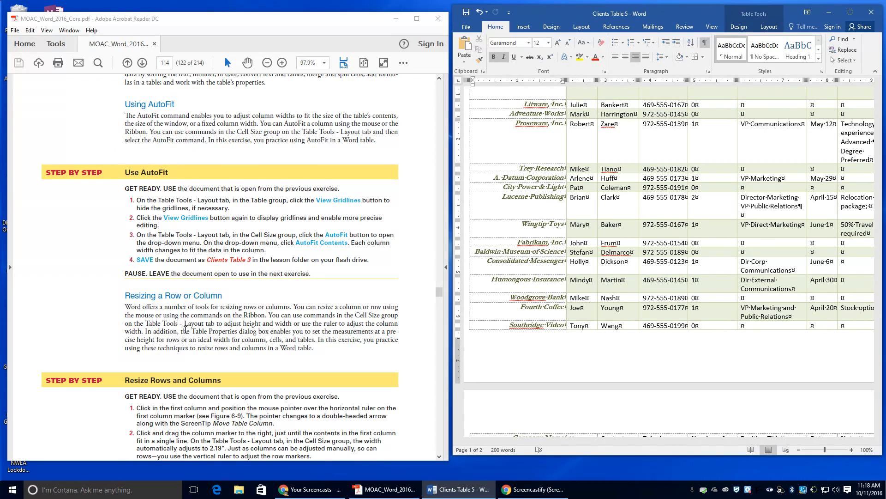
{"action": "scroll", "coordinate": [186, 329], "scroll_direction": "up", "scroll_amount": 3}
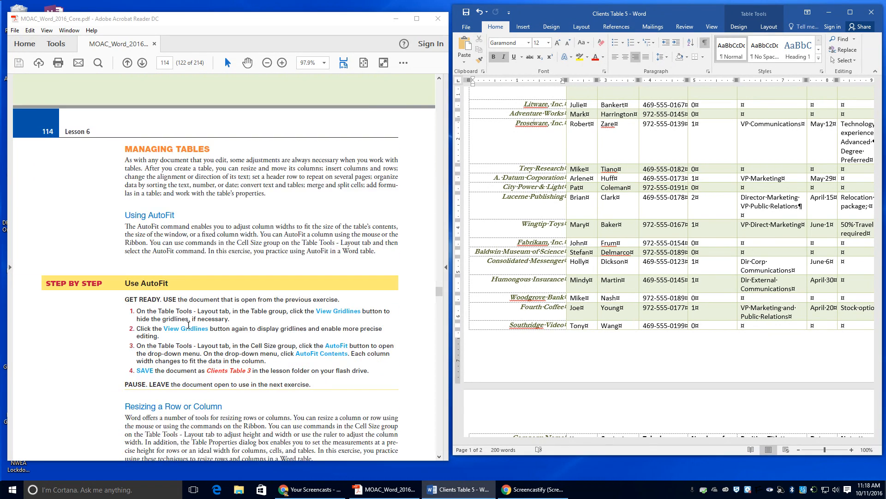
{"action": "scroll", "coordinate": [188, 325], "scroll_direction": "down", "scroll_amount": 5}
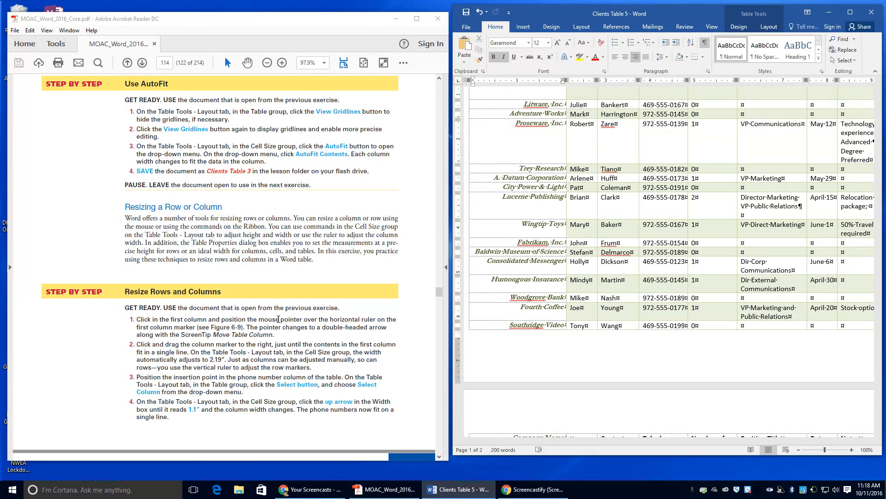
{"action": "scroll", "coordinate": [268, 323], "scroll_direction": "up", "scroll_amount": 1}
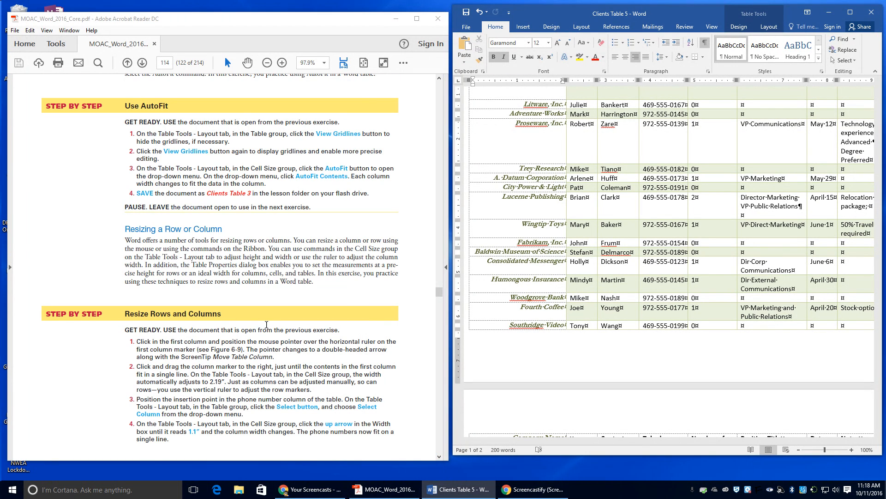
{"action": "scroll", "coordinate": [267, 325], "scroll_direction": "up", "scroll_amount": 1}
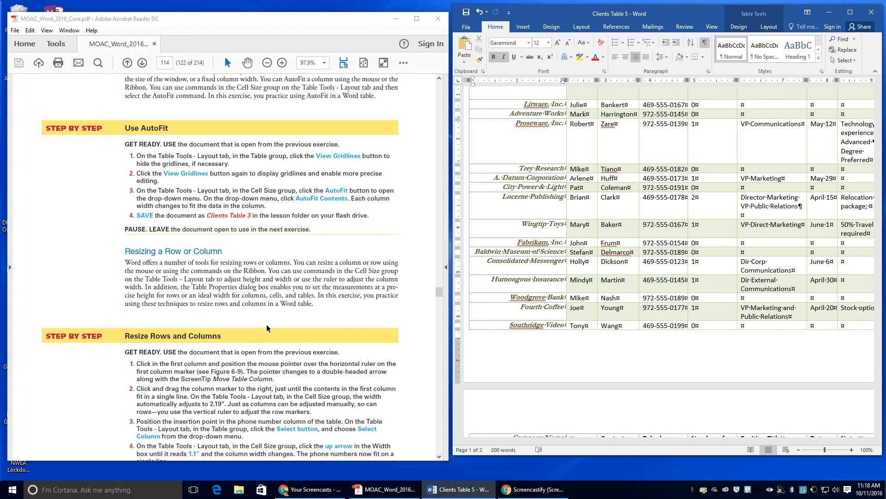
{"action": "scroll", "coordinate": [266, 325], "scroll_direction": "down", "scroll_amount": 20}
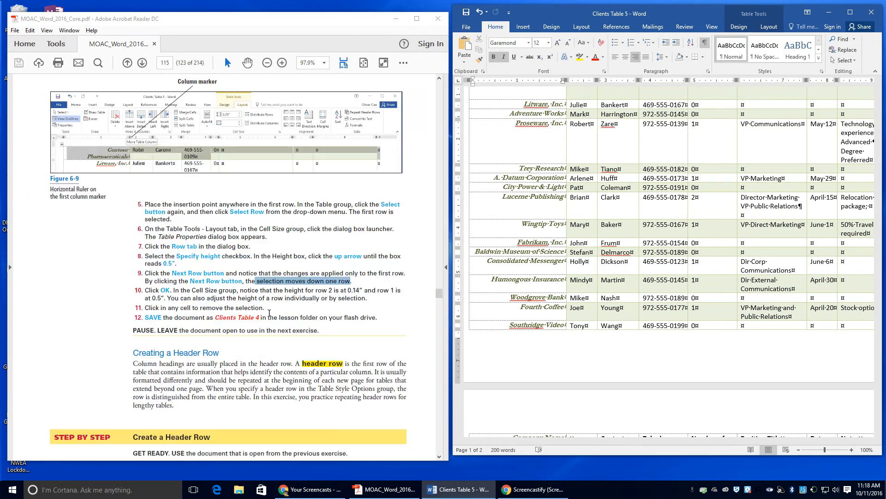
{"action": "scroll", "coordinate": [269, 312], "scroll_direction": "down", "scroll_amount": 20}
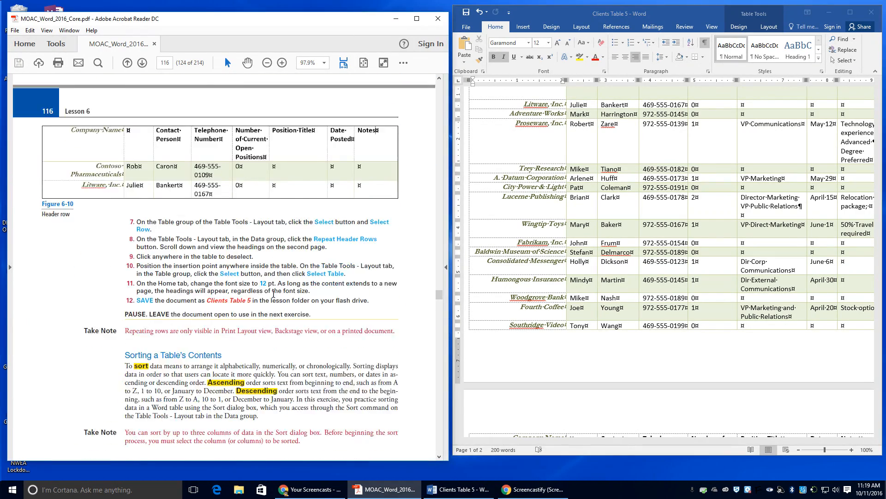
{"action": "scroll", "coordinate": [273, 294], "scroll_direction": "down", "scroll_amount": 5}
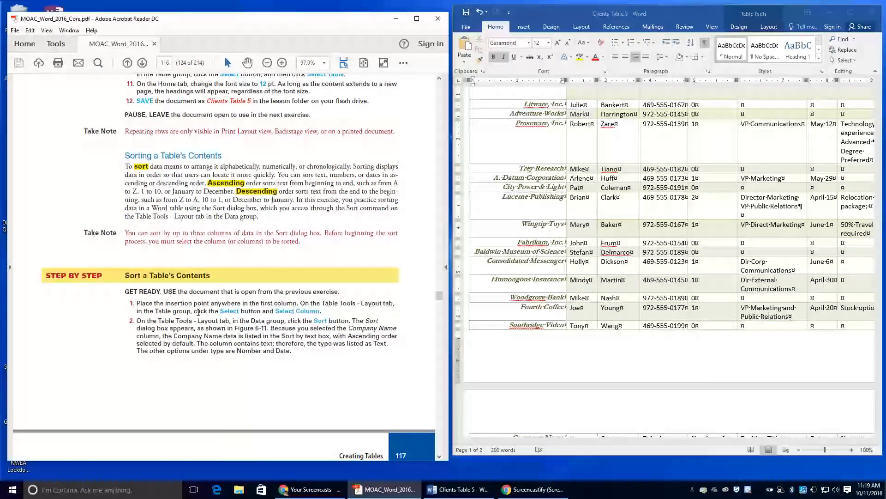
Step: Select the entire Company Name column and open the Sort dialog for it
{"action": "left_click", "coordinate": [734, 18]}
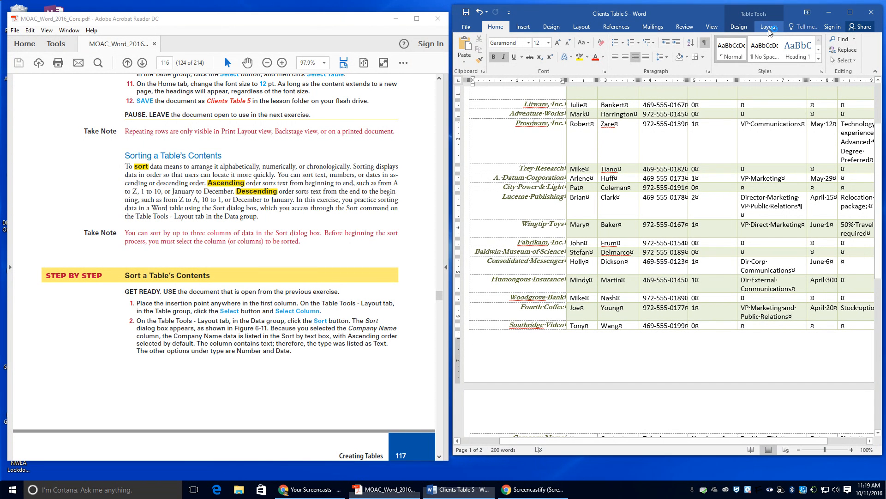
{"action": "left_click", "coordinate": [768, 27]}
{"action": "left_click", "coordinate": [474, 40]}
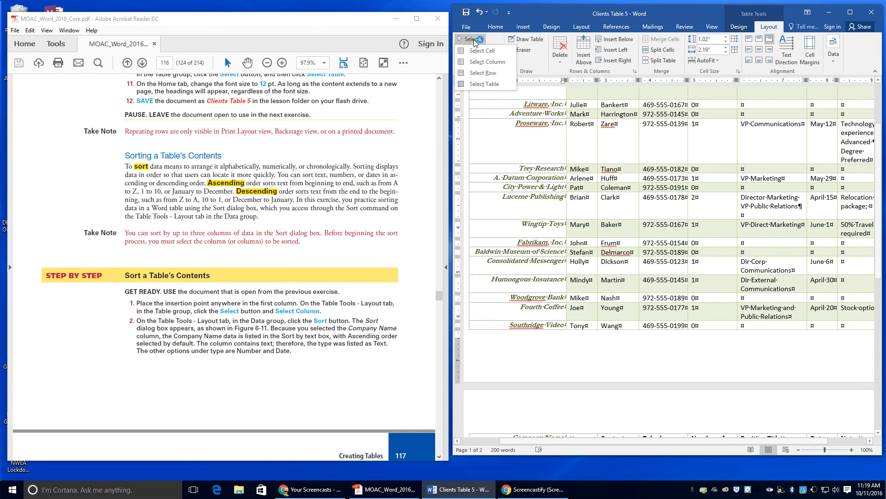
{"action": "left_click", "coordinate": [480, 62]}
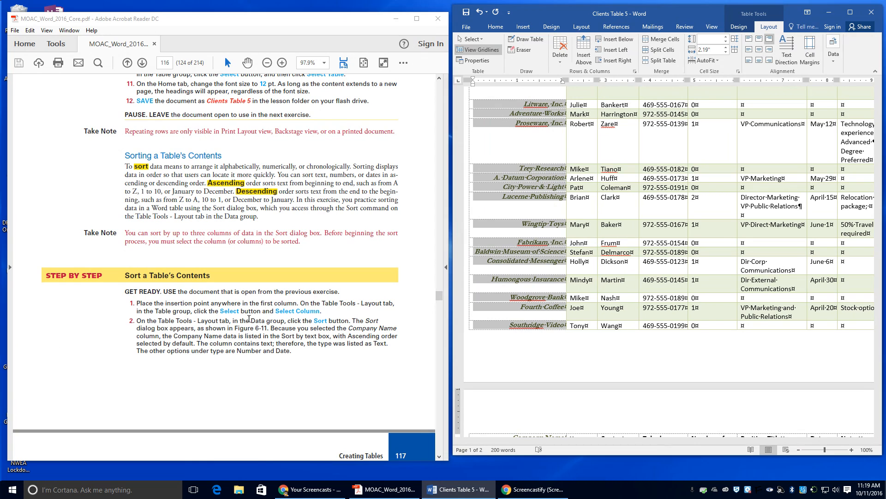
{"action": "left_click", "coordinate": [834, 64]}
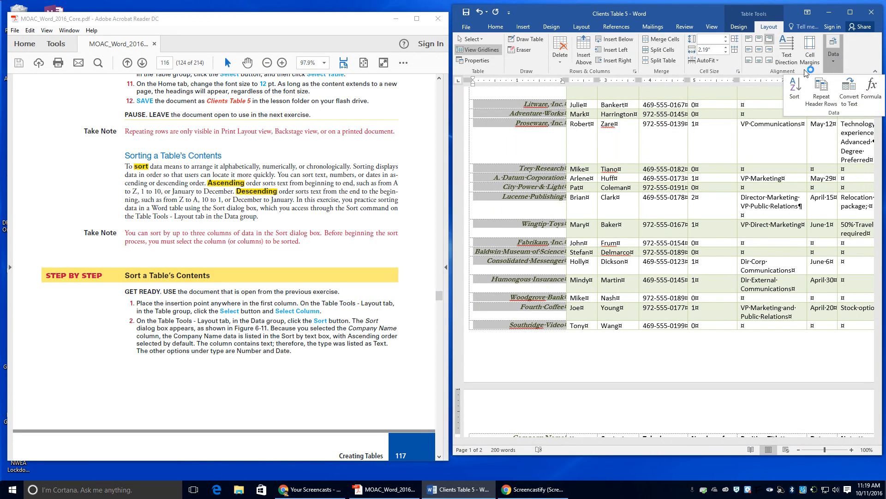
{"action": "left_click", "coordinate": [793, 92]}
{"action": "scroll", "coordinate": [296, 359], "scroll_direction": "down", "scroll_amount": 1}
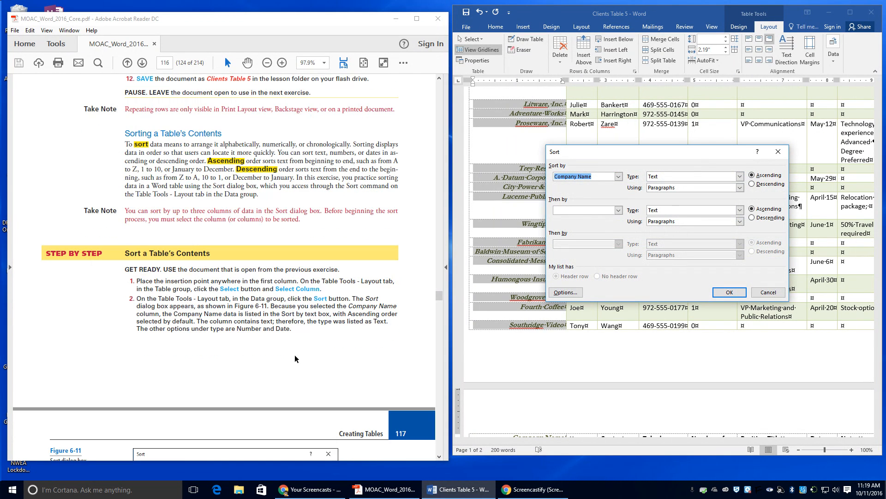
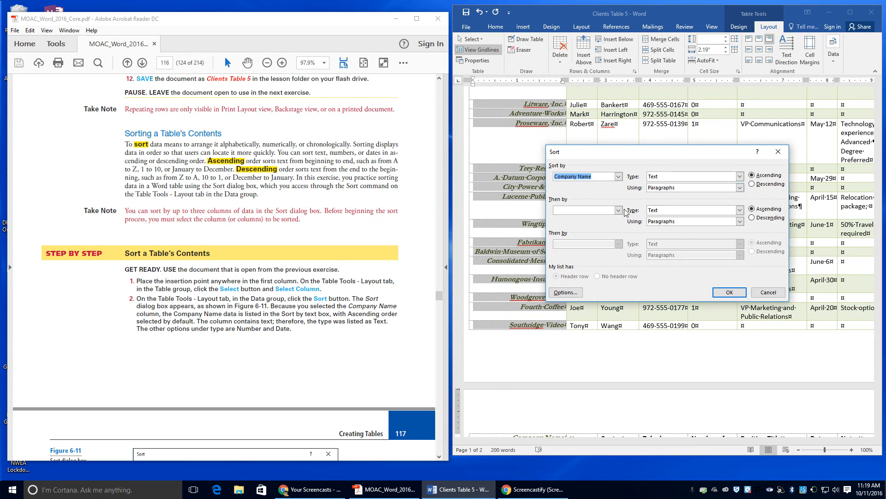
Step: Examine the available data types for the Company Name sort key and compare the settings with Figure 6-11
{"action": "scroll", "coordinate": [321, 337], "scroll_direction": "down", "scroll_amount": 3}
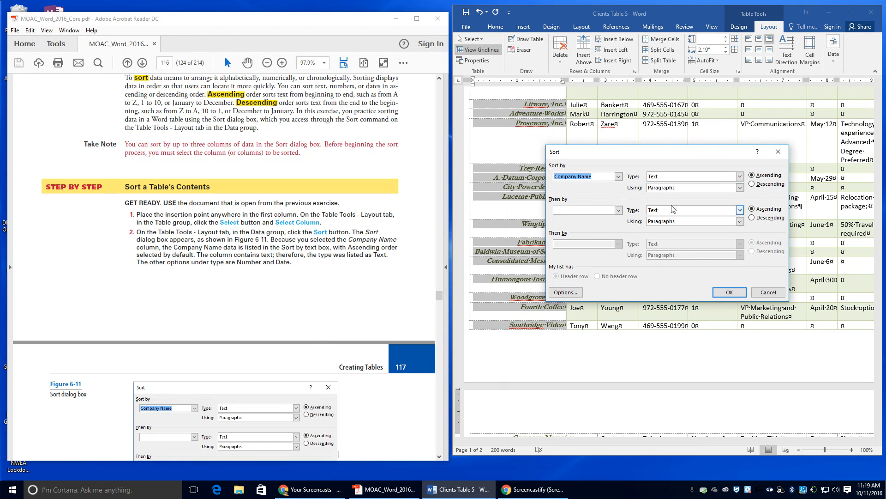
{"action": "double_click", "coordinate": [710, 178]}
{"action": "left_click", "coordinate": [709, 187]}
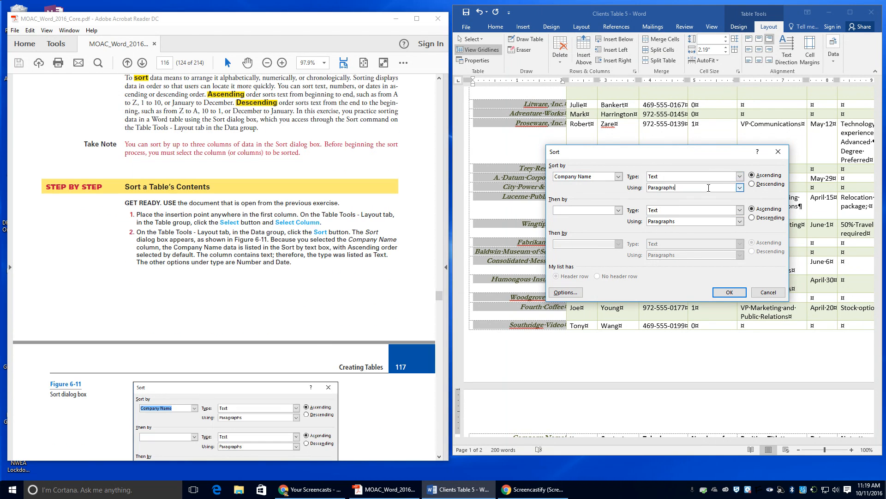
{"action": "double_click", "coordinate": [740, 189]}
{"action": "left_click", "coordinate": [739, 177]}
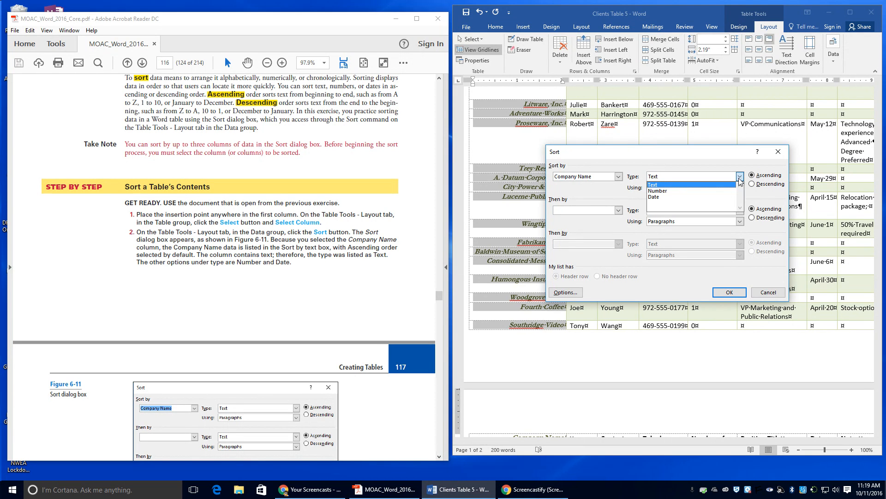
{"action": "left_click", "coordinate": [740, 176]}
{"action": "scroll", "coordinate": [176, 289], "scroll_direction": "down", "scroll_amount": 4}
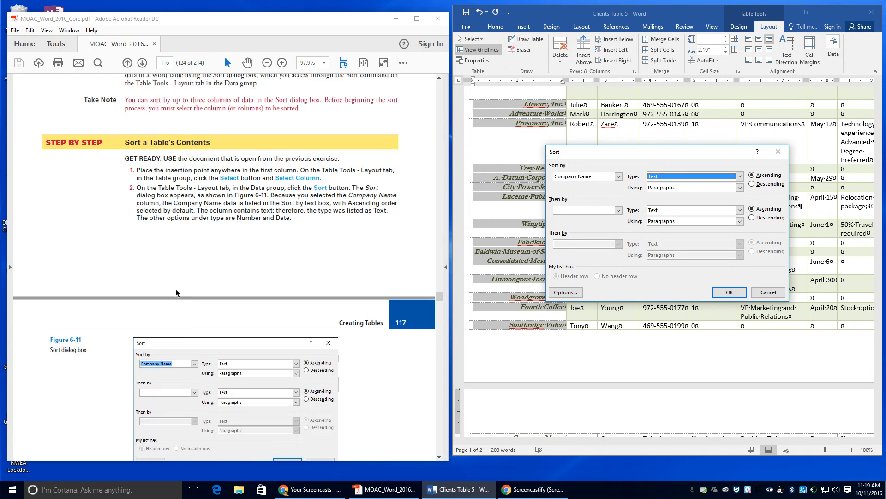
Step: Sort the table by Company Name as text in ascending order and check the sorted rows on both pages
{"action": "scroll", "coordinate": [236, 323], "scroll_direction": "down", "scroll_amount": 2}
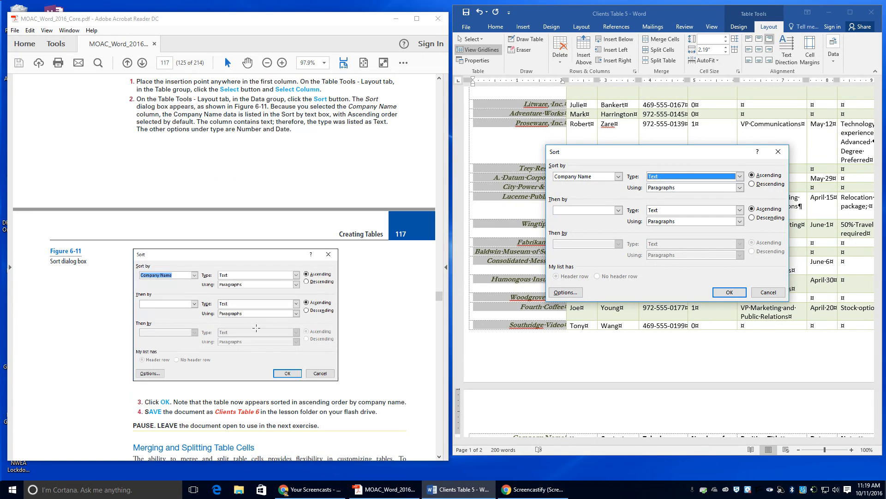
{"action": "left_click", "coordinate": [729, 293]}
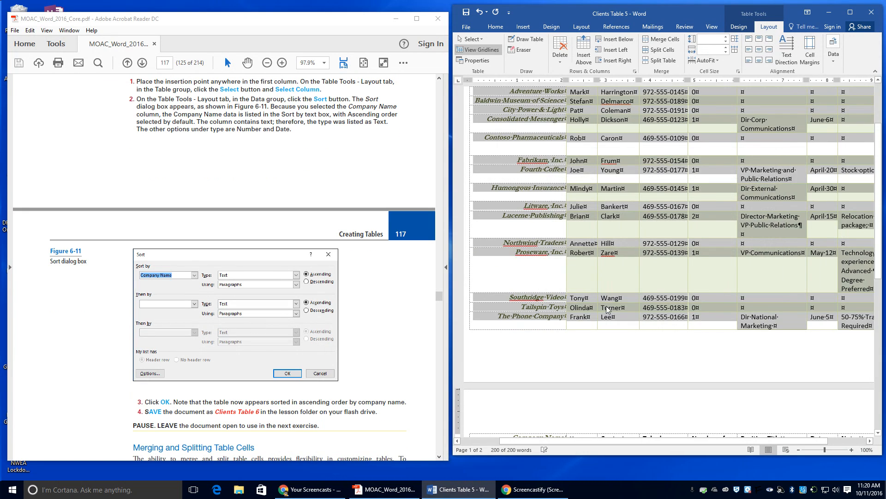
{"action": "scroll", "coordinate": [516, 95], "scroll_direction": "up", "scroll_amount": 4}
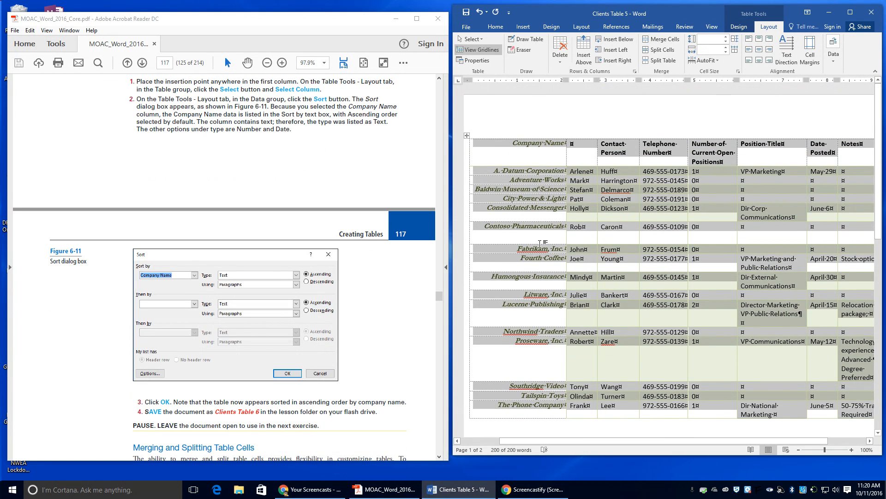
{"action": "scroll", "coordinate": [540, 210], "scroll_direction": "down", "scroll_amount": 2}
{"action": "scroll", "coordinate": [541, 213], "scroll_direction": "down", "scroll_amount": 9}
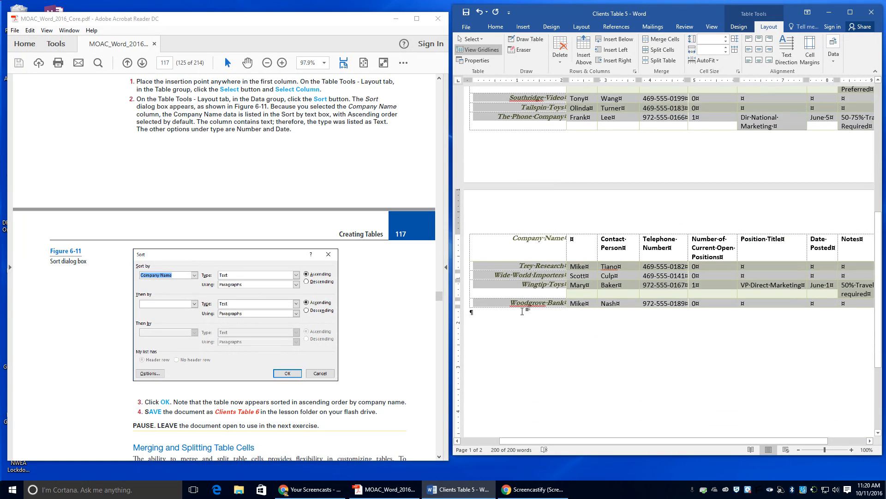
{"action": "scroll", "coordinate": [277, 347], "scroll_direction": "down", "scroll_amount": 1}
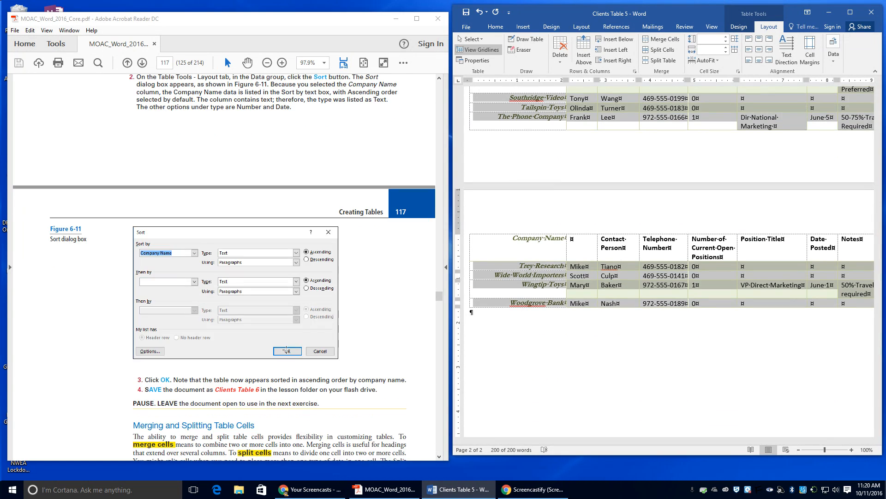
Step: Save the document as Clients Table 6 in the Lesson 6 folder
{"action": "left_click", "coordinate": [466, 27]}
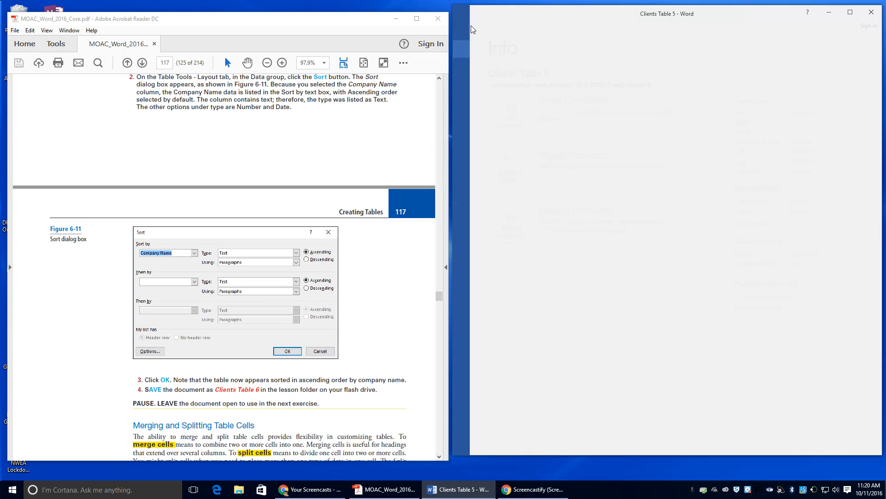
{"action": "left_click", "coordinate": [470, 119]}
{"action": "left_click", "coordinate": [683, 96]}
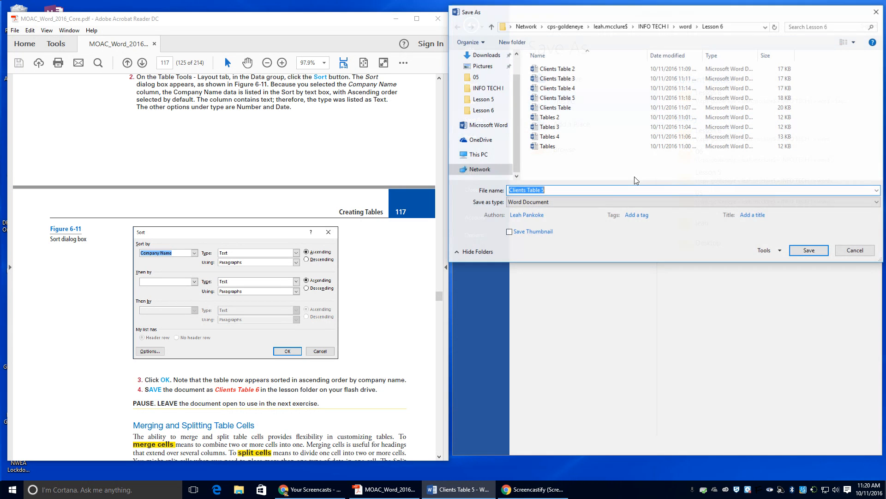
{"action": "left_click", "coordinate": [561, 187]}
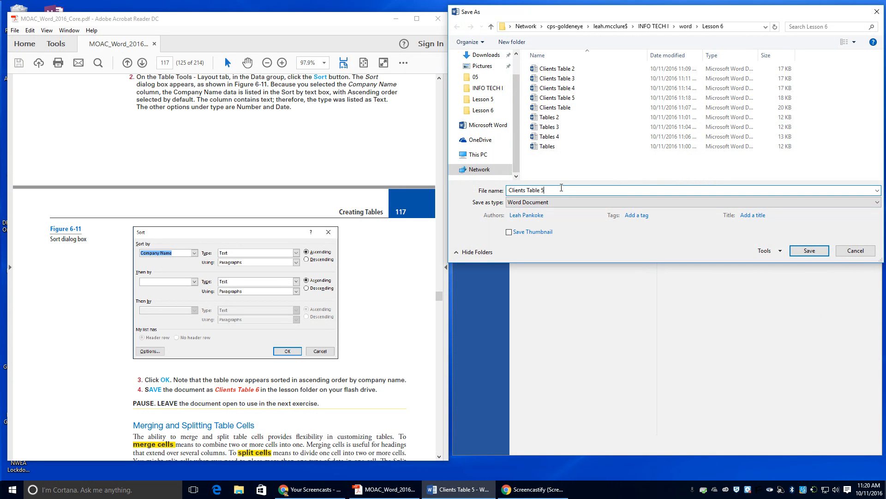
{"action": "key", "text": "BackSpace"}
{"action": "type", "text": "6"}
{"action": "left_click", "coordinate": [822, 253]}
Step: Following the Merge and Split Table Cells exercise, merge the page 1 Contact Person header cell with the empty cell beside it
{"action": "scroll", "coordinate": [207, 365], "scroll_direction": "down", "scroll_amount": 3}
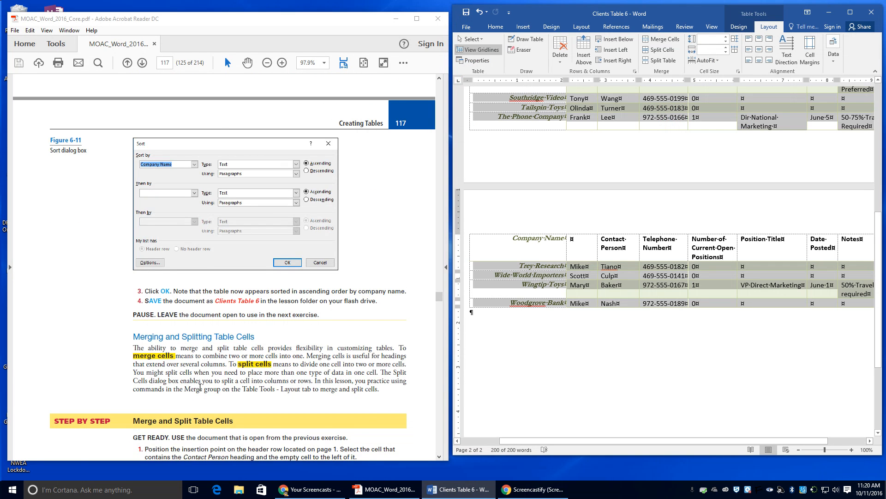
{"action": "scroll", "coordinate": [207, 365], "scroll_direction": "down", "scroll_amount": 3}
{"action": "scroll", "coordinate": [207, 364], "scroll_direction": "down", "scroll_amount": 2}
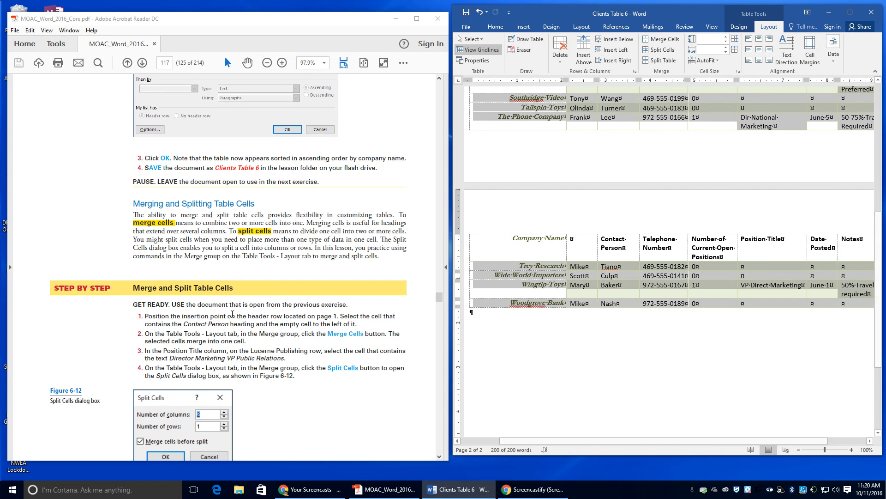
{"action": "scroll", "coordinate": [509, 254], "scroll_direction": "up", "scroll_amount": 6}
{"action": "scroll", "coordinate": [508, 254], "scroll_direction": "up", "scroll_amount": 4}
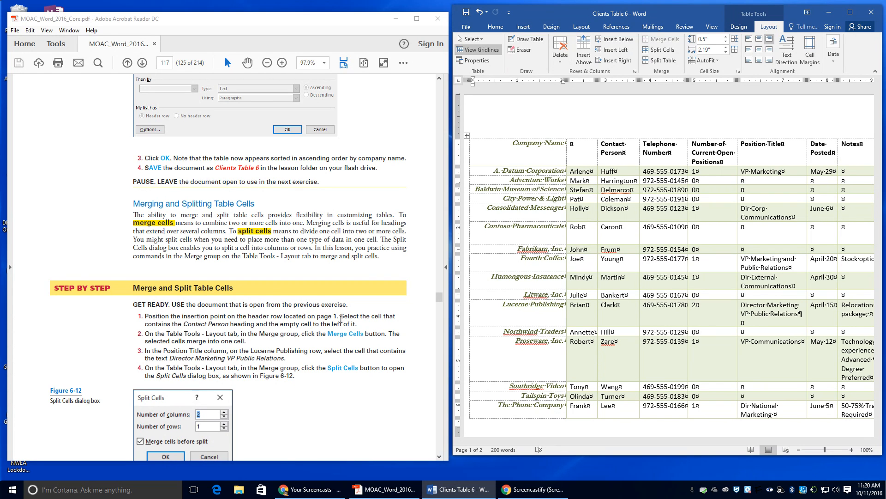
{"action": "left_click", "coordinate": [607, 153]}
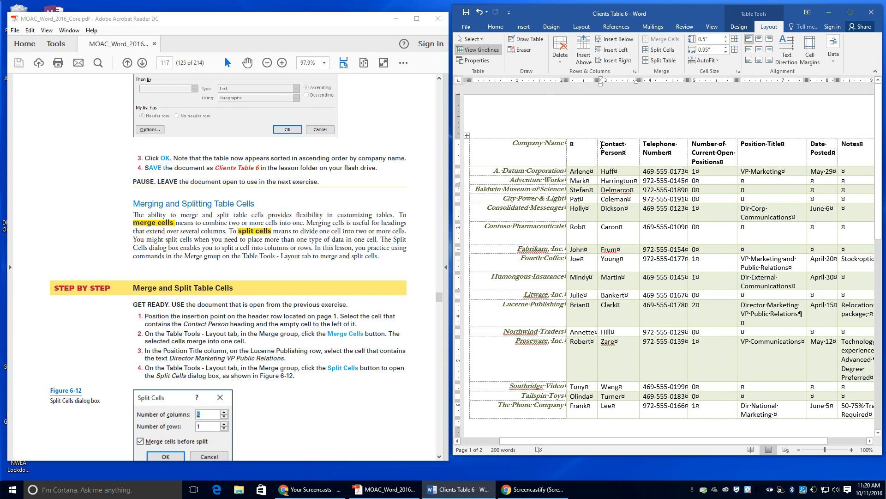
{"action": "left_click_drag", "start_coordinate": [601, 146], "coordinate": [623, 156]}
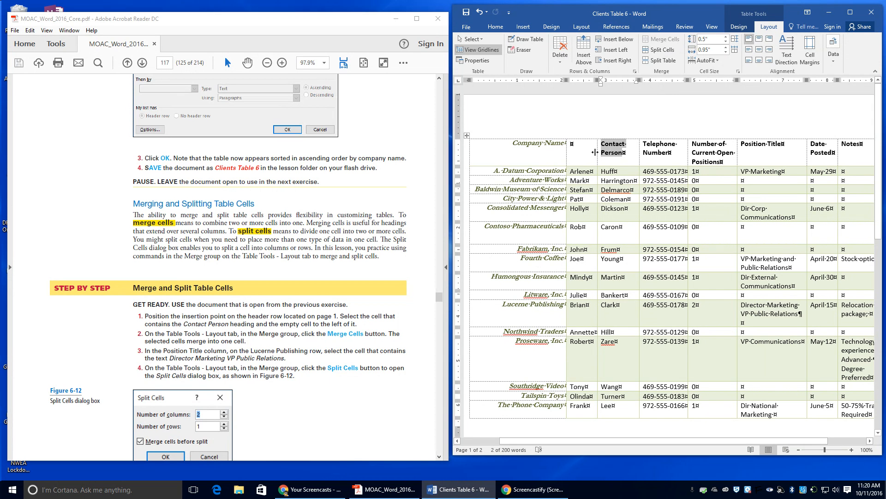
{"action": "left_click_drag", "start_coordinate": [627, 160], "coordinate": [583, 149]}
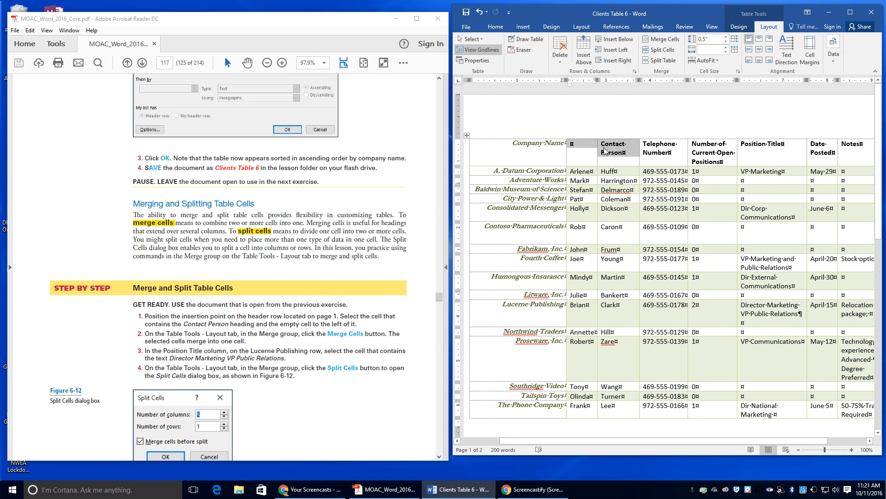
{"action": "left_click", "coordinate": [665, 40]}
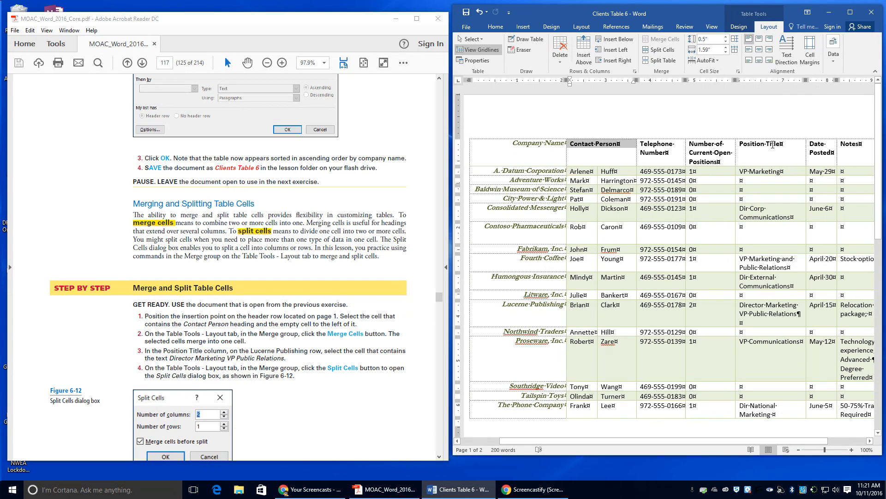
Step: Split the Position Title cell in the Lucerne Publishing row into 2 columns and 1 row
{"action": "left_click", "coordinate": [773, 144]}
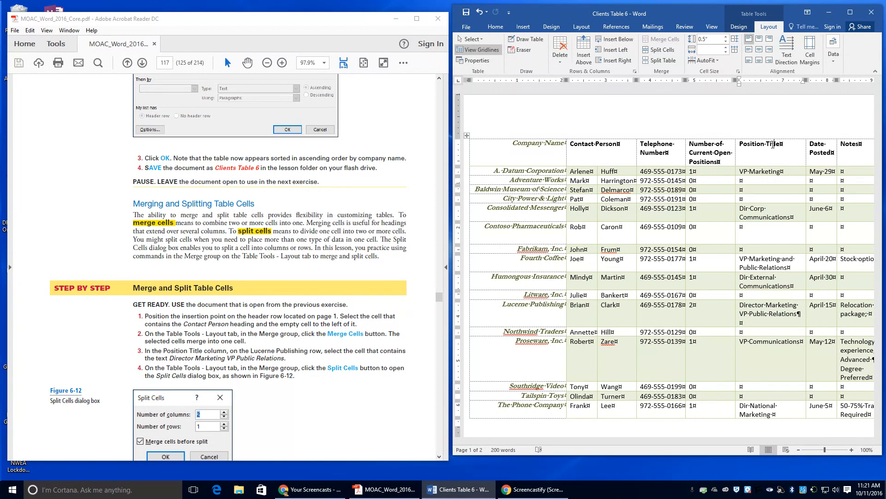
{"action": "left_click", "coordinate": [759, 314]}
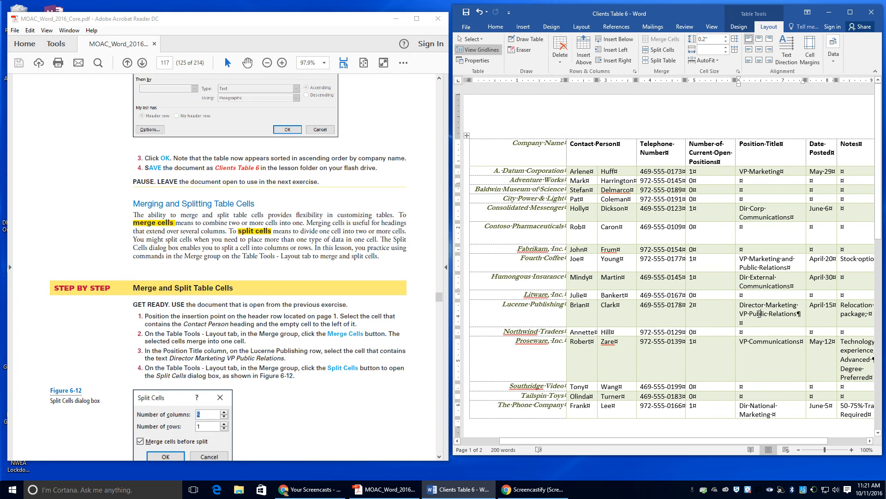
{"action": "left_click", "coordinate": [736, 316]}
{"action": "left_click", "coordinate": [746, 312]}
{"action": "left_click", "coordinate": [673, 54]}
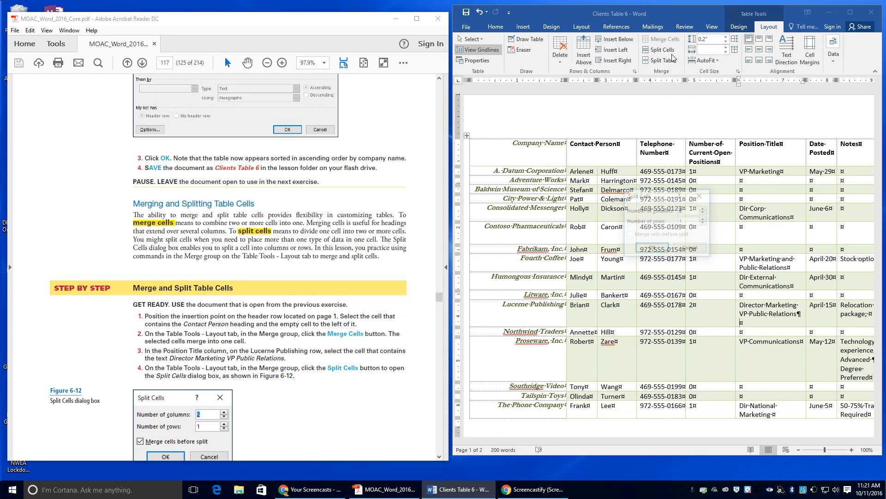
{"action": "scroll", "coordinate": [302, 371], "scroll_direction": "down", "scroll_amount": 5}
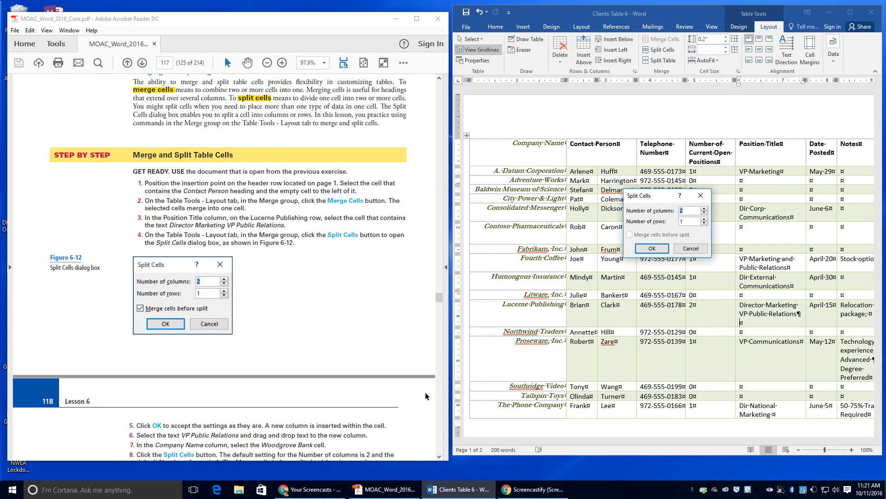
{"action": "left_click", "coordinate": [652, 248]}
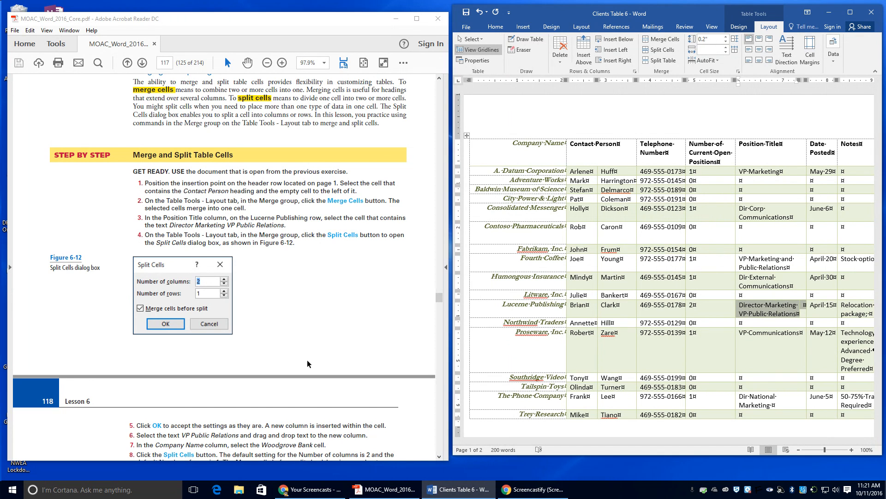
Step: Move the text VP Public Relations into the new empty cell of the Lucerne Publishing row
{"action": "scroll", "coordinate": [307, 359], "scroll_direction": "down", "scroll_amount": 1}
{"action": "left_click", "coordinate": [801, 313]}
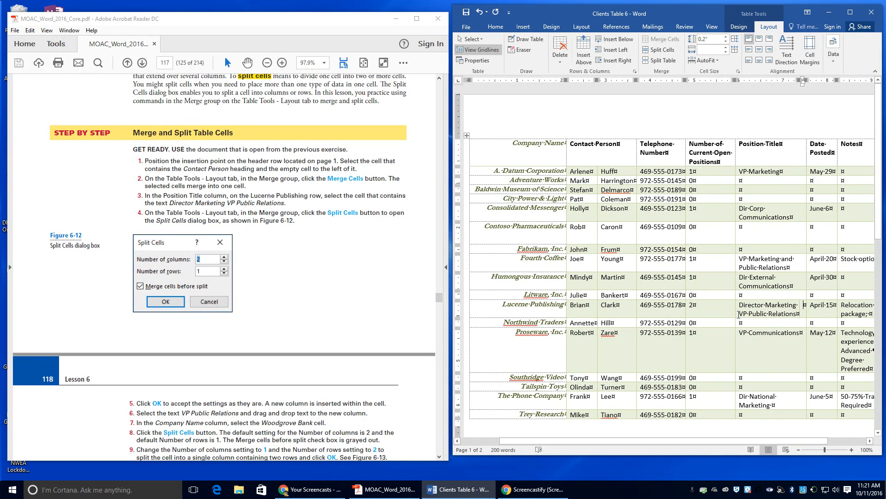
{"action": "left_click_drag", "start_coordinate": [739, 314], "coordinate": [796, 314]}
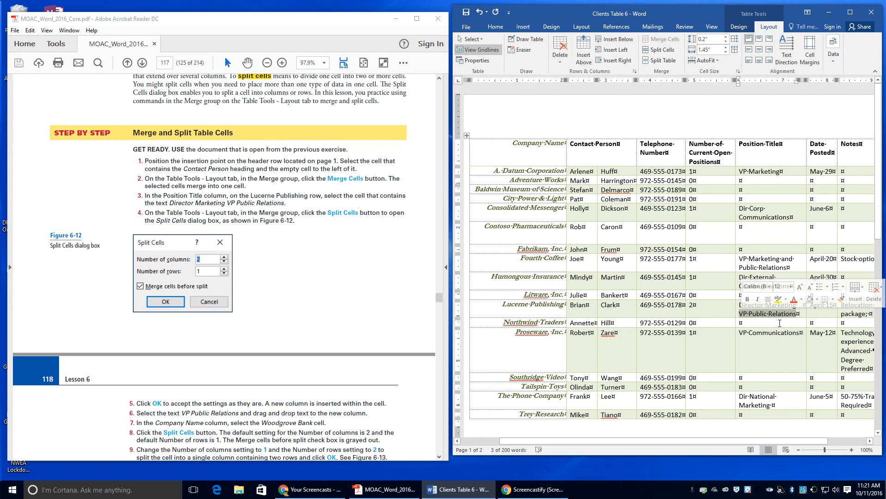
{"action": "left_click_drag", "start_coordinate": [770, 315], "coordinate": [805, 312]}
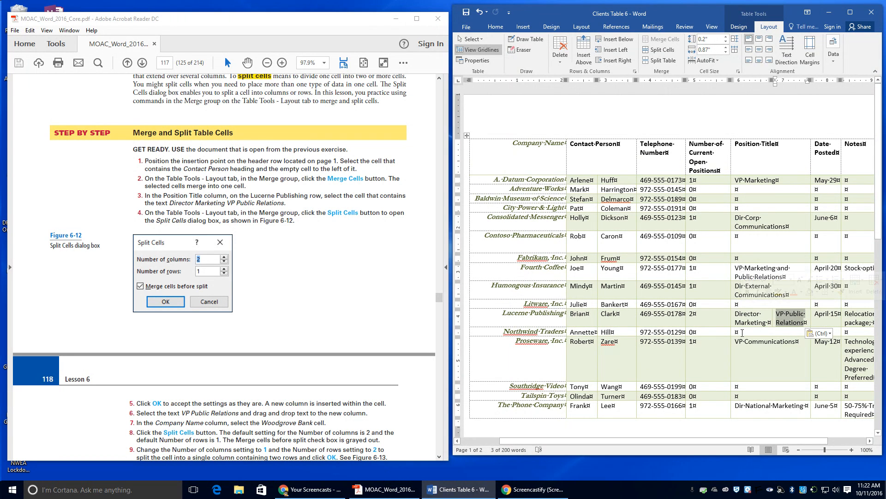
Step: Split the Woodgrove Bank cell in the Company Name column into 1 column and 2 rows
{"action": "scroll", "coordinate": [726, 327], "scroll_direction": "down", "scroll_amount": 1}
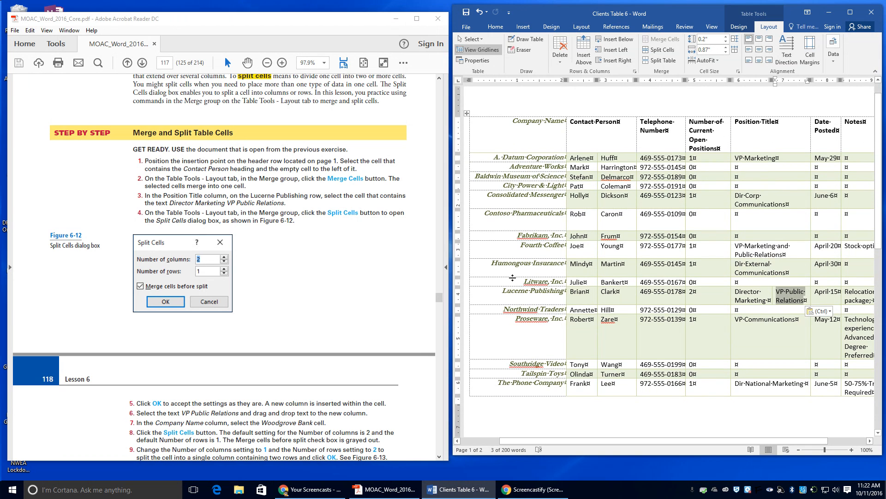
{"action": "scroll", "coordinate": [559, 312], "scroll_direction": "down", "scroll_amount": 5}
{"action": "scroll", "coordinate": [558, 312], "scroll_direction": "down", "scroll_amount": 4}
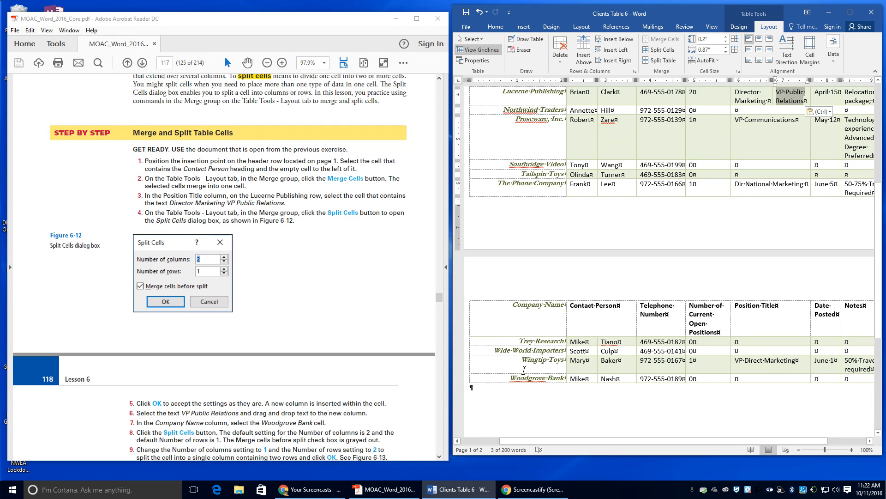
{"action": "left_click", "coordinate": [532, 377]}
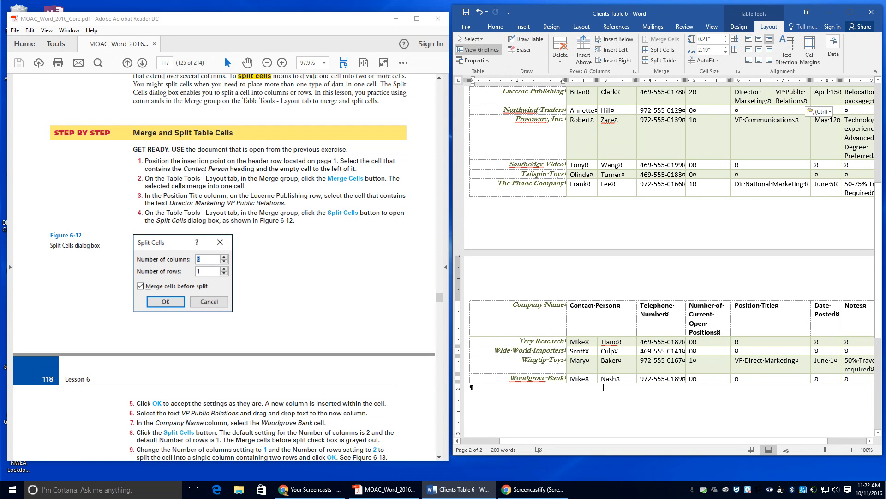
{"action": "left_click", "coordinate": [669, 51]}
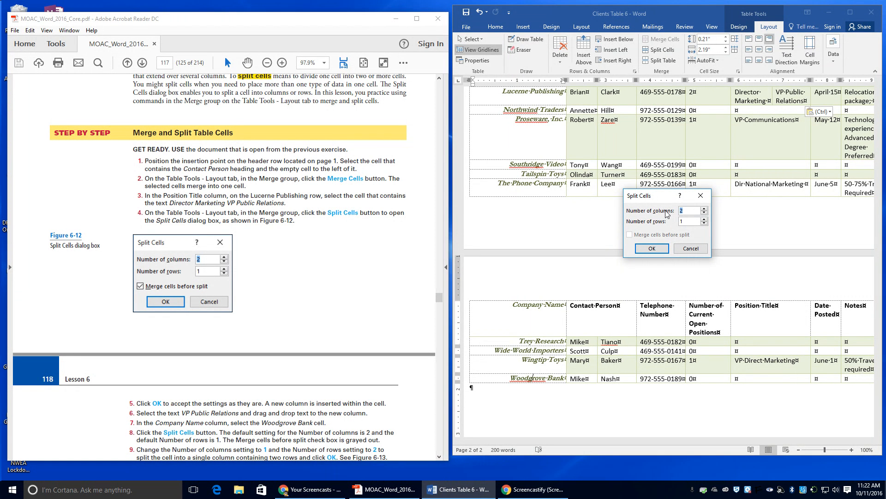
{"action": "type", "text": "1"}
{"action": "key", "text": "Tab"}
{"action": "type", "text": "2"}
{"action": "scroll", "coordinate": [263, 435], "scroll_direction": "down", "scroll_amount": 1}
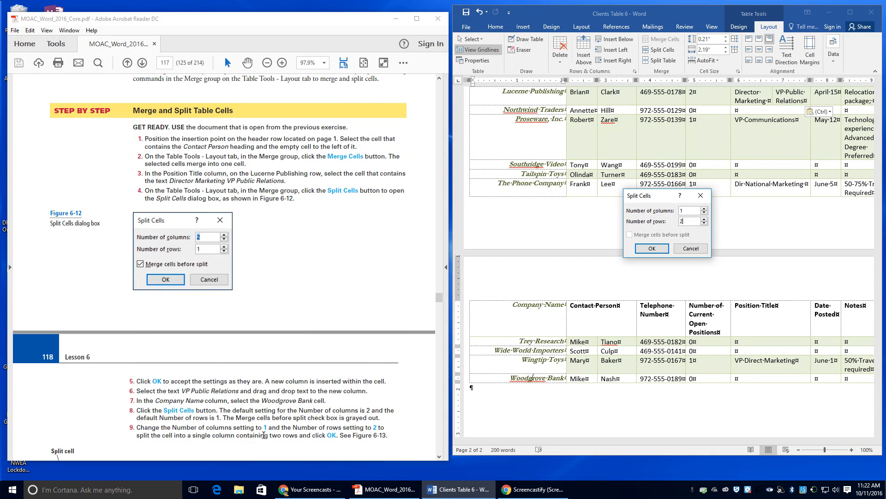
{"action": "left_click", "coordinate": [651, 248]}
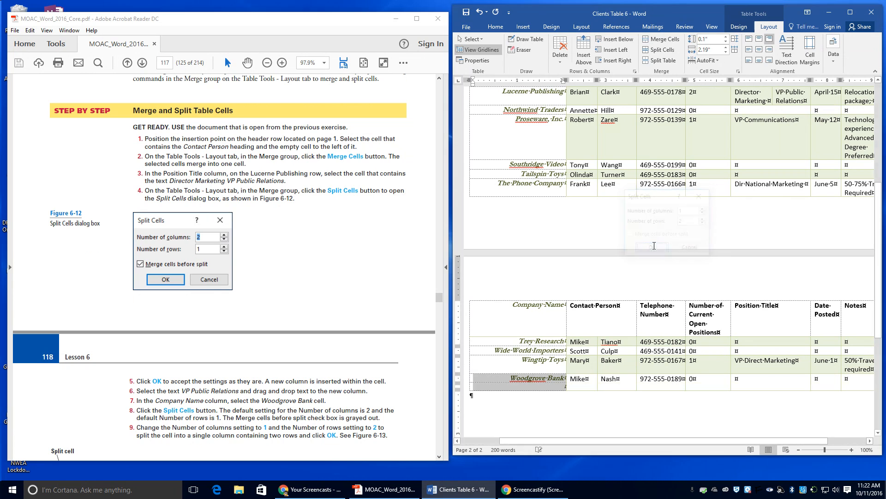
Step: Merge the Woodgrove Bank cell and the empty cell beneath it into a single cell
{"action": "scroll", "coordinate": [429, 417], "scroll_direction": "down", "scroll_amount": 6}
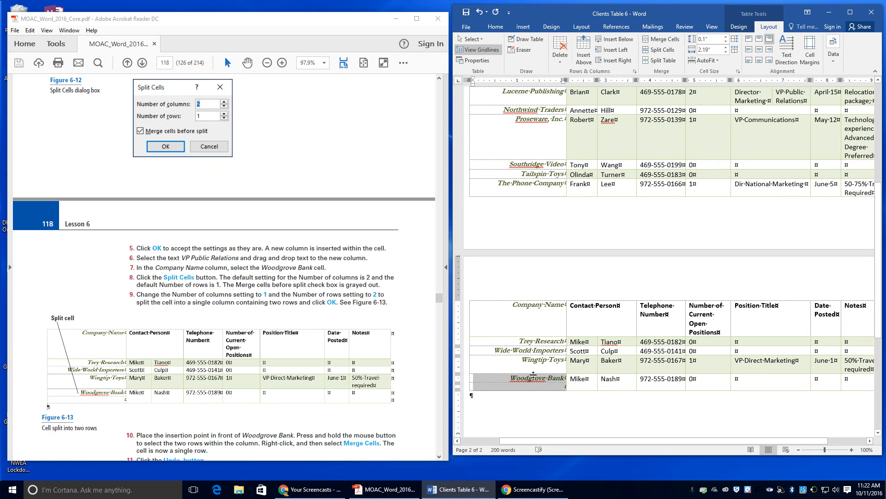
{"action": "left_click", "coordinate": [535, 380]}
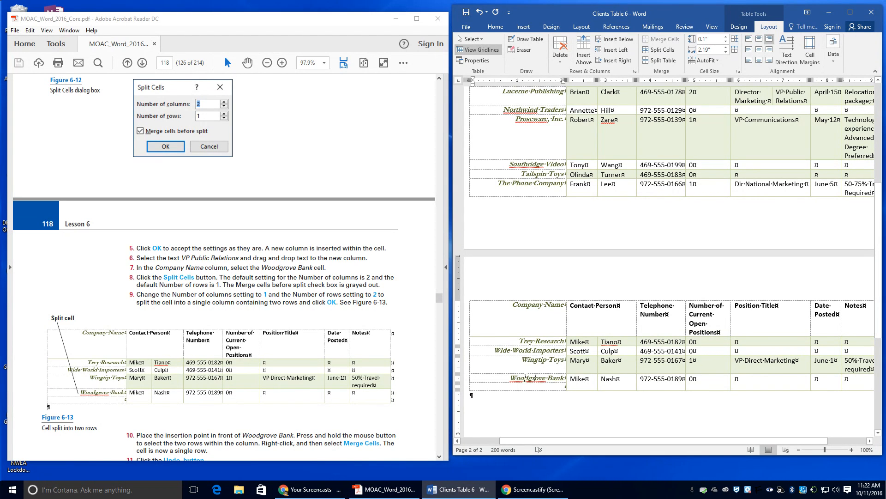
{"action": "left_click", "coordinate": [507, 378]}
{"action": "left_click_drag", "start_coordinate": [511, 377], "coordinate": [513, 386]}
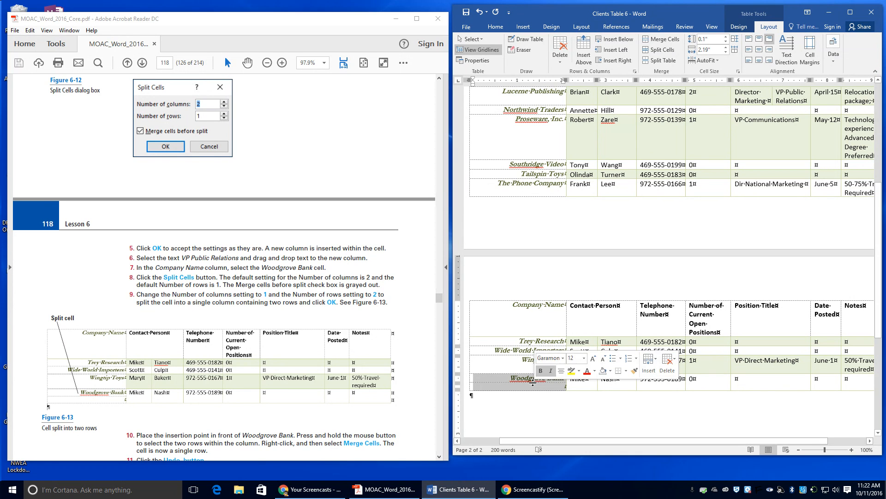
{"action": "left_click", "coordinate": [663, 37]}
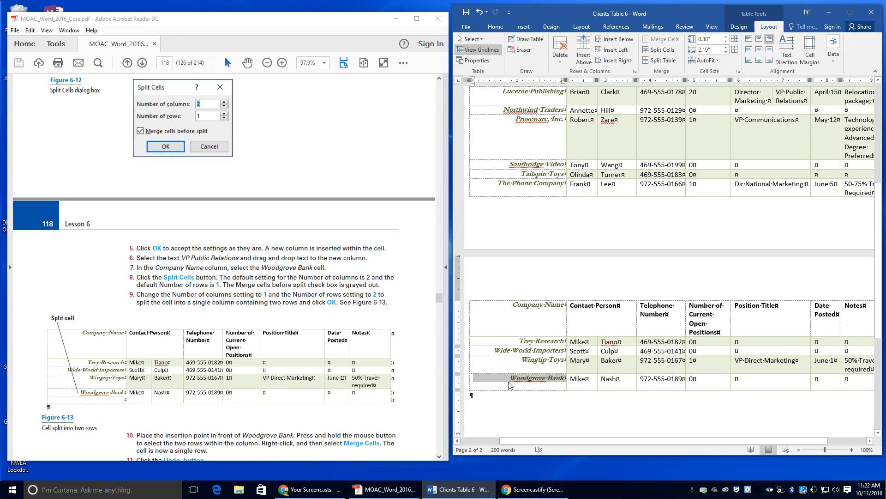
Step: Undo the merge of the two Woodgrove Bank cells, as step 11 of the exercise instructs
{"action": "scroll", "coordinate": [309, 391], "scroll_direction": "down", "scroll_amount": 3}
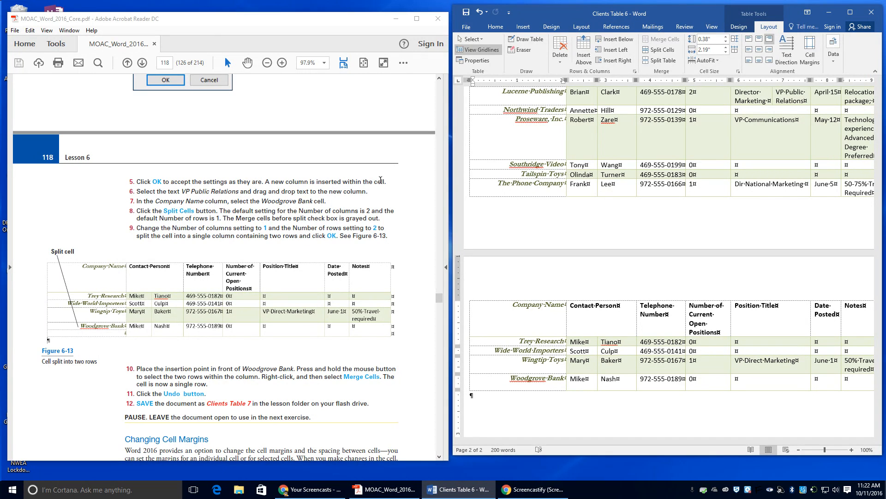
{"action": "left_click", "coordinate": [480, 12]}
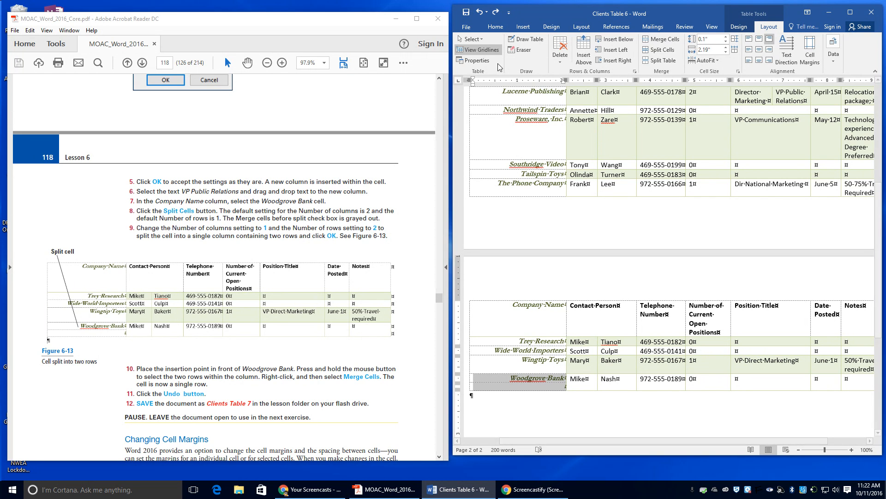
Step: Save the document as Clients Table 7 in the current Lesson 6 folder
{"action": "left_click", "coordinate": [470, 28]}
{"action": "left_click", "coordinate": [474, 119]}
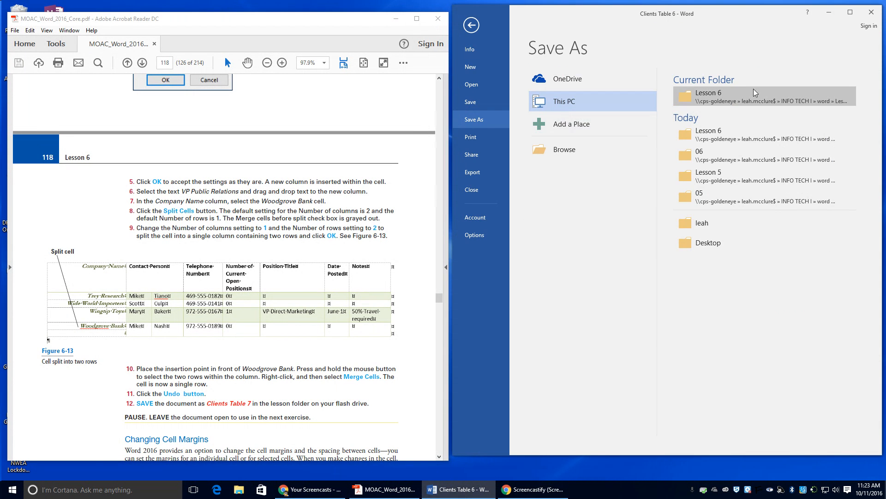
{"action": "left_click", "coordinate": [720, 99]}
{"action": "type", "text": "Clients Table "}
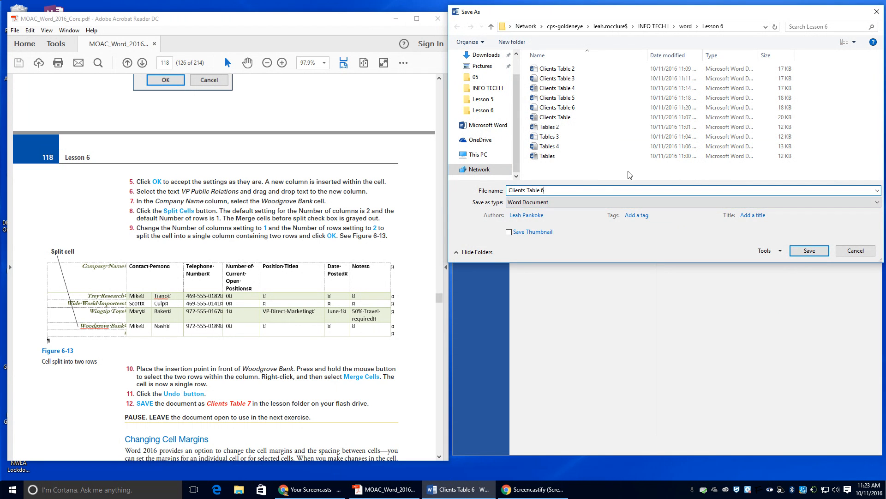
{"action": "type", "text": "7"}
{"action": "left_click", "coordinate": [808, 251]}
Step: Select the Telephone Number column and set the table's default top and bottom cell margins to 0.03"
{"action": "scroll", "coordinate": [269, 342], "scroll_direction": "down", "scroll_amount": 4}
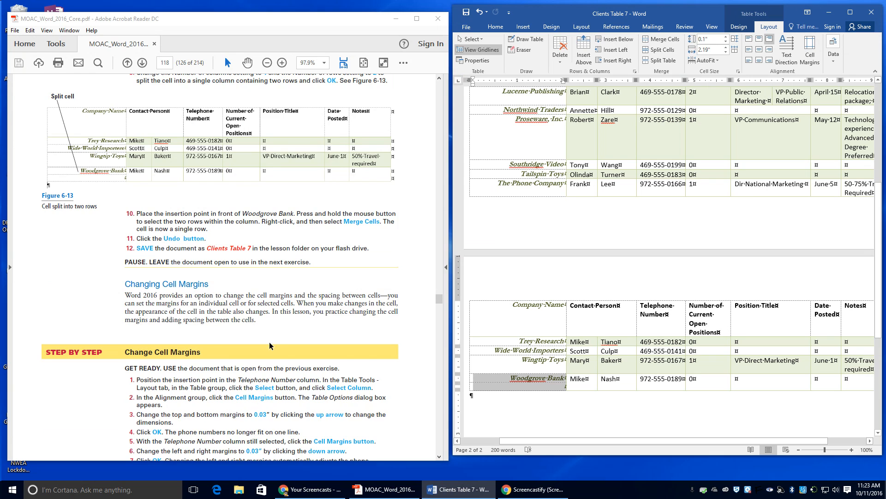
{"action": "scroll", "coordinate": [269, 342], "scroll_direction": "down", "scroll_amount": 1}
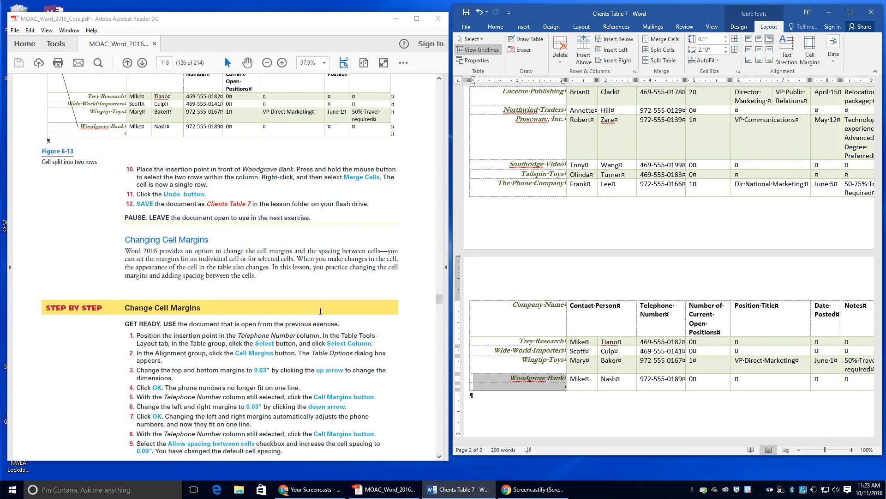
{"action": "scroll", "coordinate": [622, 193], "scroll_direction": "up", "scroll_amount": 3}
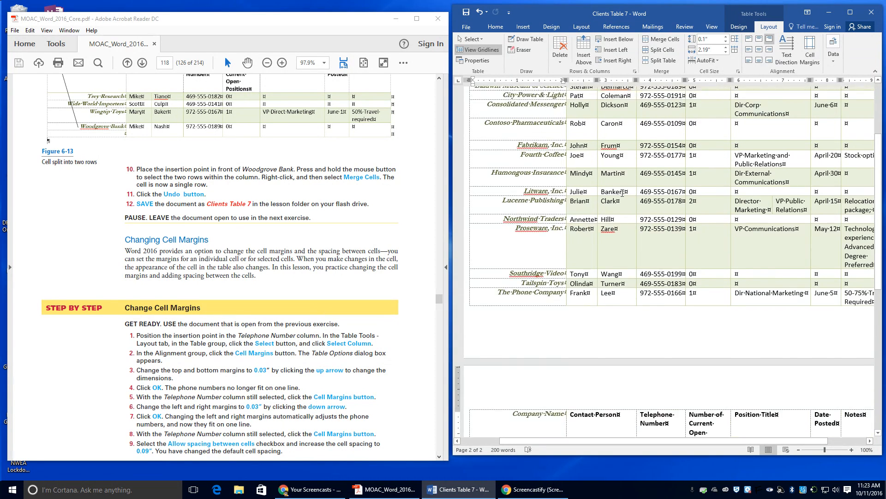
{"action": "scroll", "coordinate": [622, 193], "scroll_direction": "up", "scroll_amount": 3}
{"action": "left_click", "coordinate": [667, 181]}
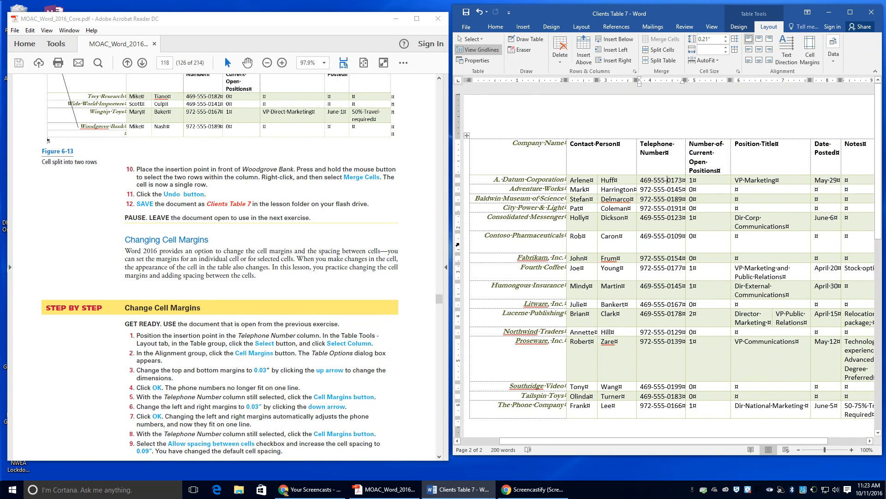
{"action": "left_click", "coordinate": [481, 40]}
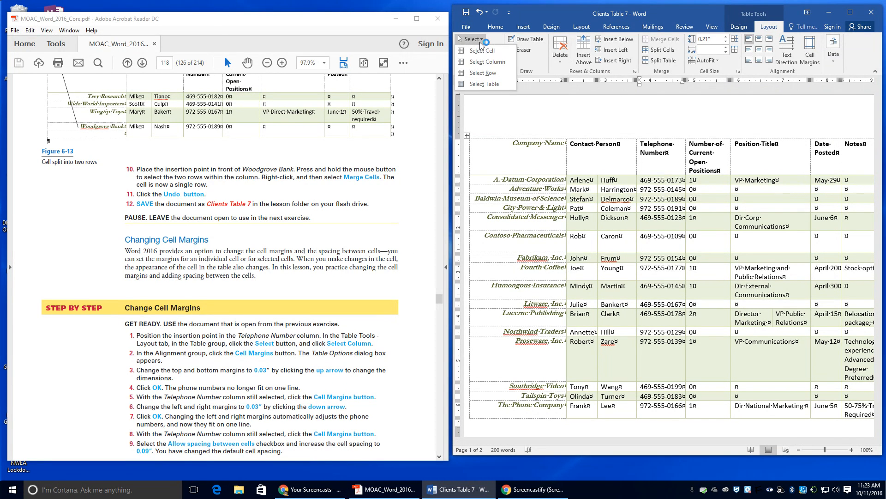
{"action": "left_click", "coordinate": [482, 61]}
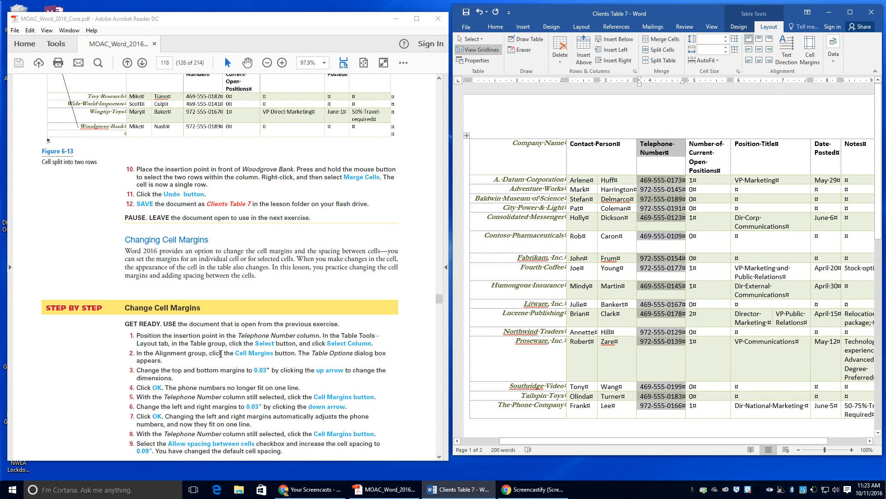
{"action": "left_click", "coordinate": [811, 58]}
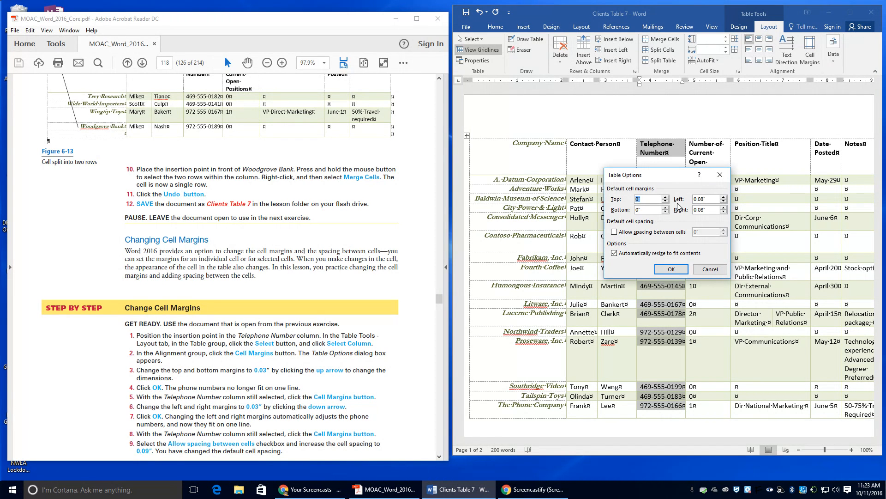
{"action": "type", "text": ".03"}
{"action": "double_click", "coordinate": [644, 210]}
{"action": "type", "text": "."}
{"action": "left_click", "coordinate": [672, 269]}
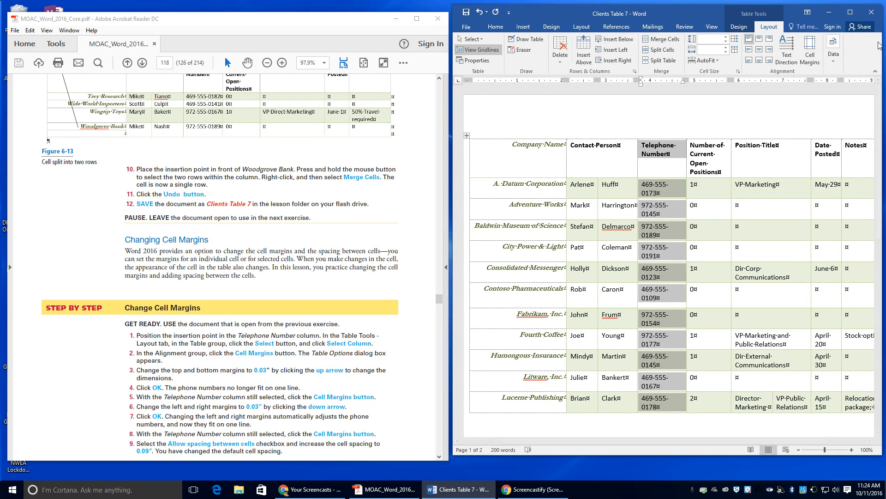
Step: Set the default left and right cell margins to 0.03" with the Telephone Number column still selected
{"action": "left_click", "coordinate": [813, 54]}
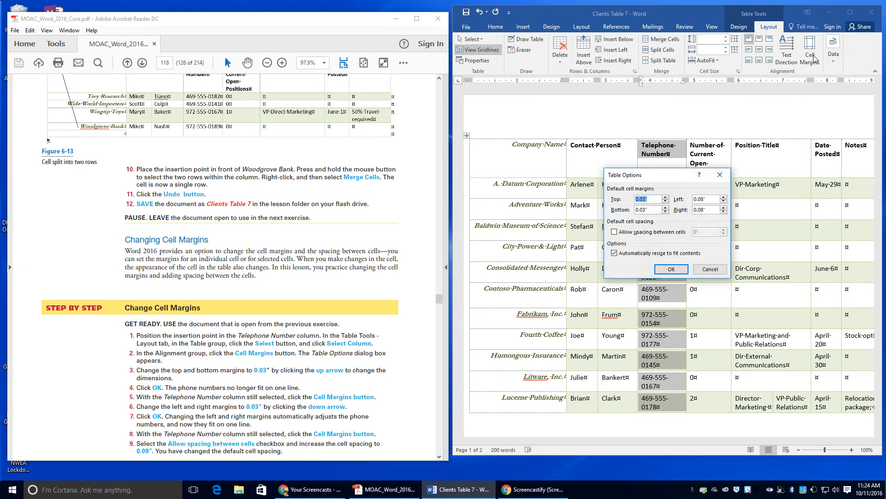
{"action": "left_click_drag", "start_coordinate": [709, 199], "coordinate": [610, 210]}
{"action": "type", "text": ".0"}
{"action": "type", "text": "."}
{"action": "left_click", "coordinate": [672, 269]}
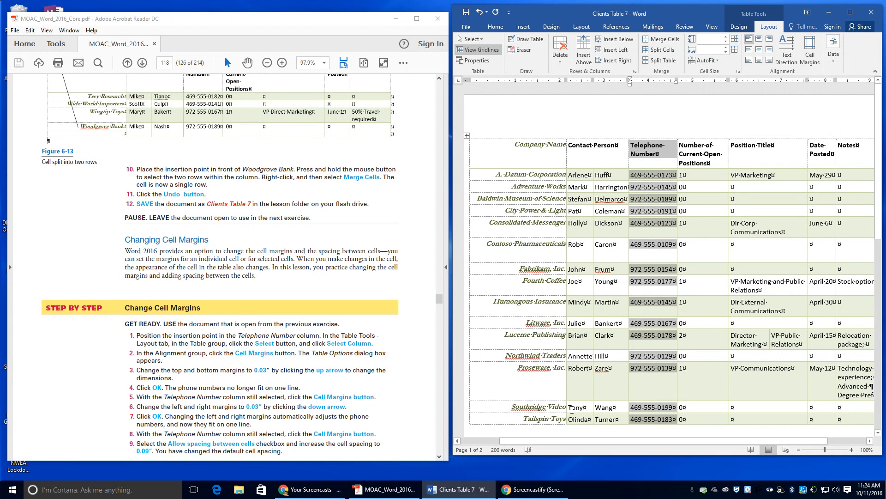
Step: Allow spacing between the table's cells and set the default cell spacing to 0.09"
{"action": "left_click_drag", "start_coordinate": [141, 434], "coordinate": [285, 435]}
{"action": "left_click", "coordinate": [652, 141]}
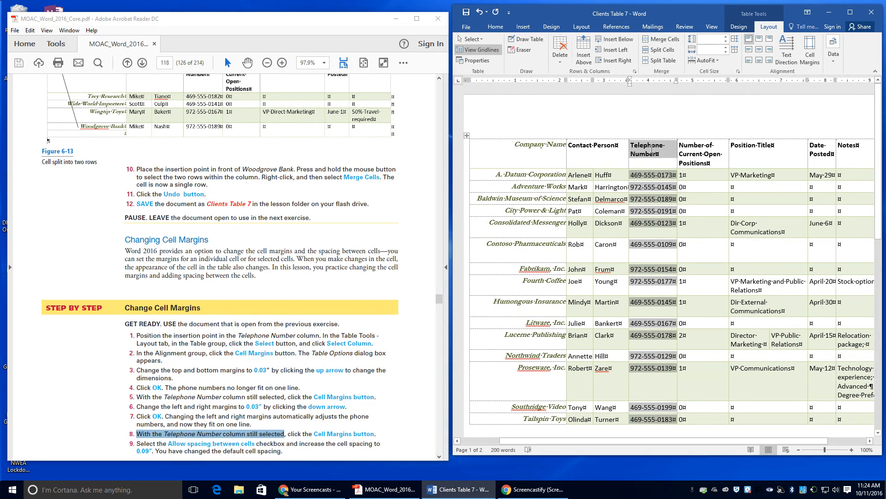
{"action": "scroll", "coordinate": [298, 428], "scroll_direction": "down", "scroll_amount": 1}
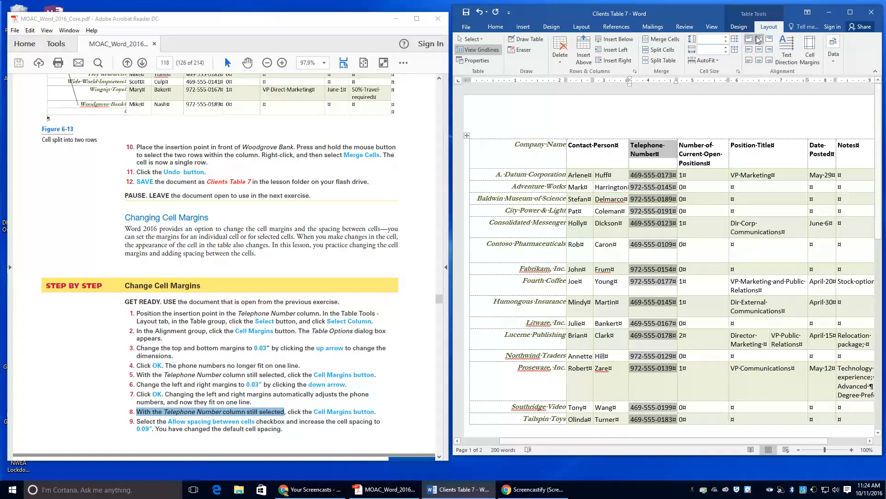
{"action": "left_click", "coordinate": [809, 52]}
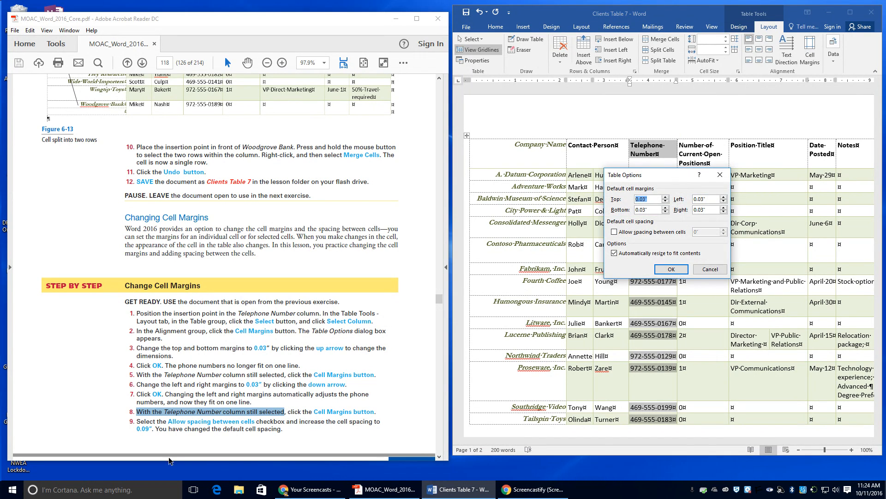
{"action": "left_click", "coordinate": [630, 232]}
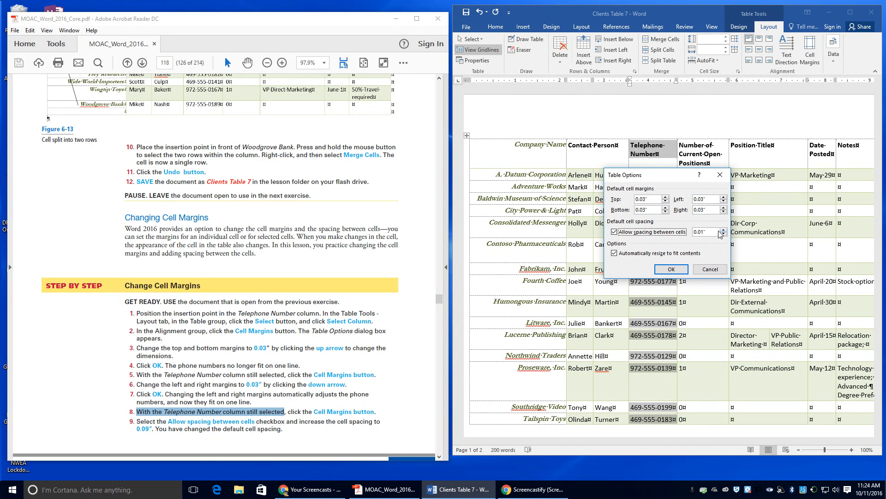
{"action": "left_click", "coordinate": [703, 231]}
{"action": "key", "text": "BackSpace"}
{"action": "key", "text": "BackSpace"}
{"action": "type", "text": "9"}
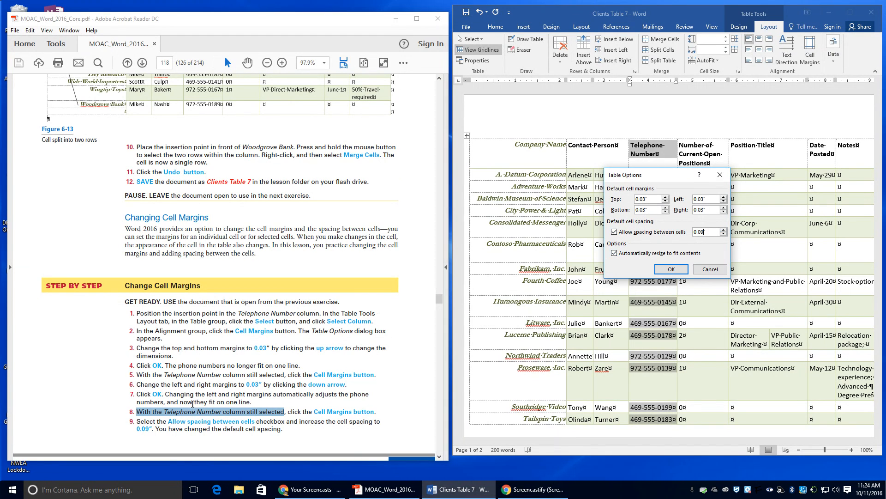
{"action": "scroll", "coordinate": [201, 402], "scroll_direction": "down", "scroll_amount": 4}
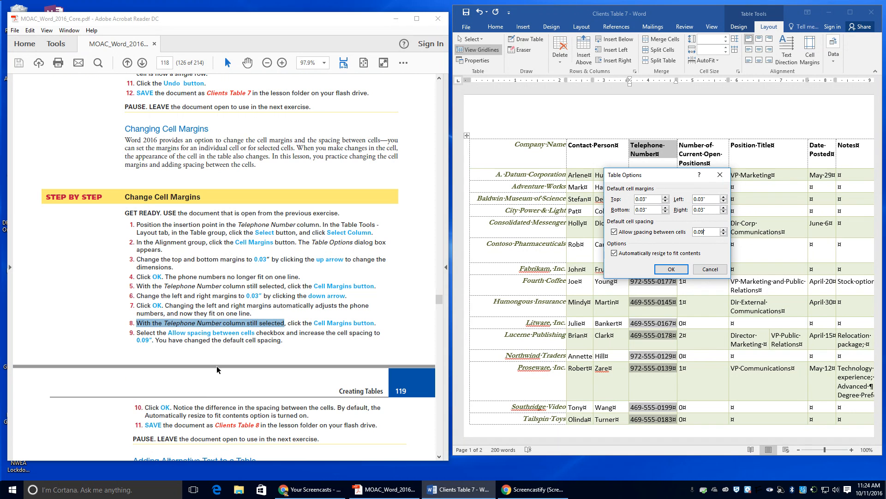
{"action": "left_click", "coordinate": [678, 268]}
{"action": "left_click", "coordinate": [678, 269]}
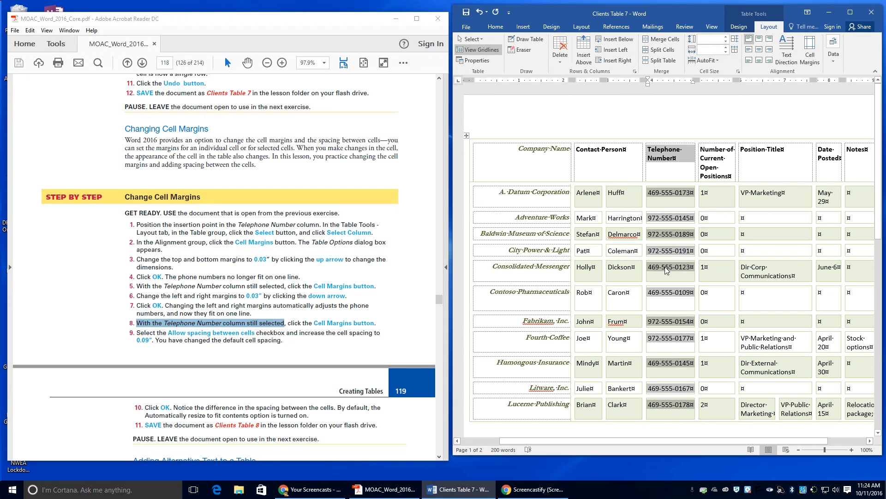
Step: Save the document as Clients Table 8 in the Lesson 6 folder
{"action": "scroll", "coordinate": [579, 316], "scroll_direction": "down", "scroll_amount": 3}
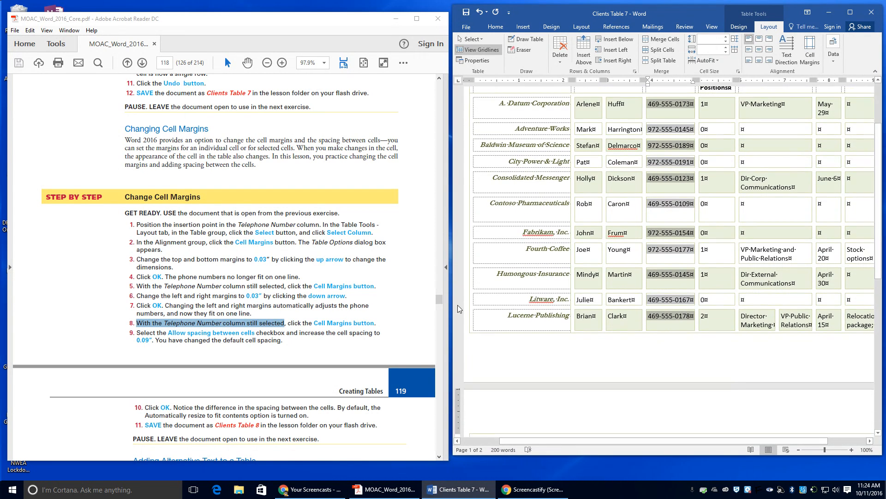
{"action": "scroll", "coordinate": [578, 316], "scroll_direction": "up", "scroll_amount": 2}
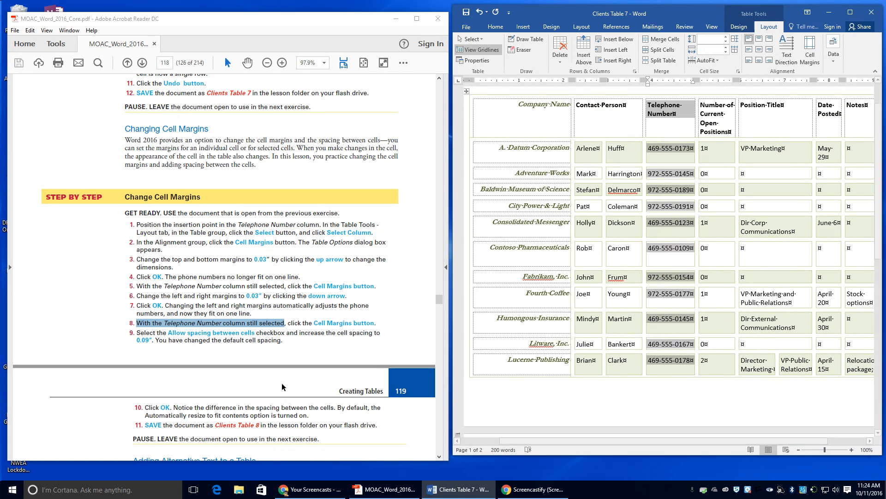
{"action": "scroll", "coordinate": [273, 391], "scroll_direction": "down", "scroll_amount": 1}
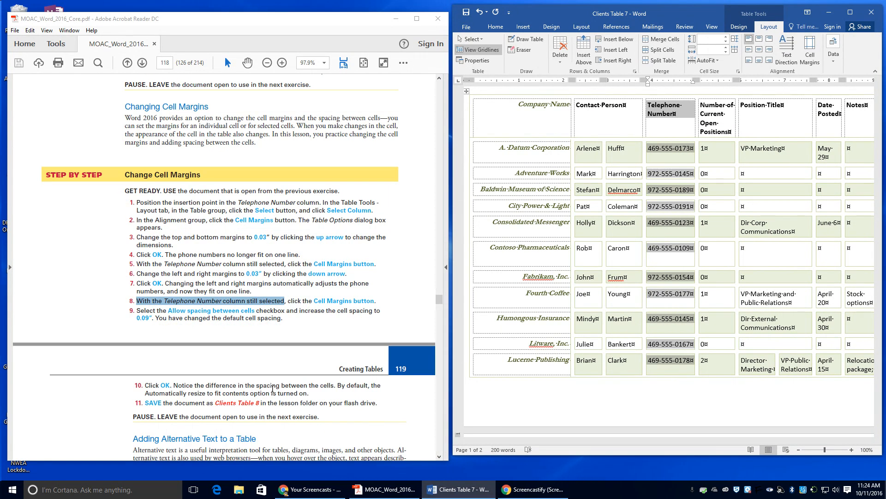
{"action": "scroll", "coordinate": [273, 392], "scroll_direction": "down", "scroll_amount": 1}
{"action": "left_click", "coordinate": [466, 27]}
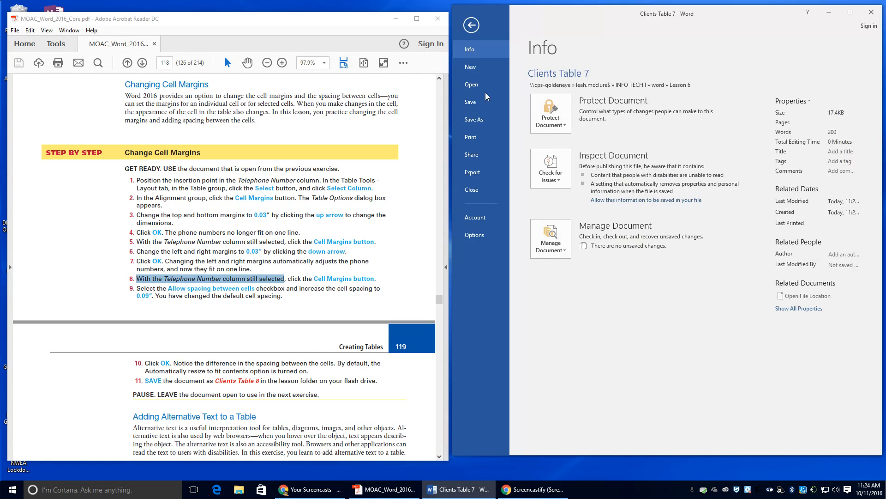
{"action": "left_click", "coordinate": [487, 122]}
{"action": "left_click", "coordinate": [716, 98]}
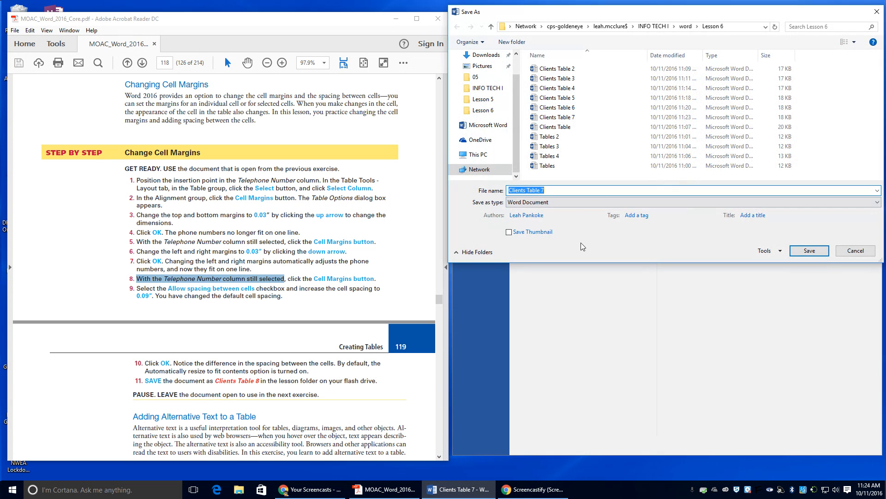
{"action": "left_click", "coordinate": [564, 190]}
{"action": "key", "text": "BackSpace"}
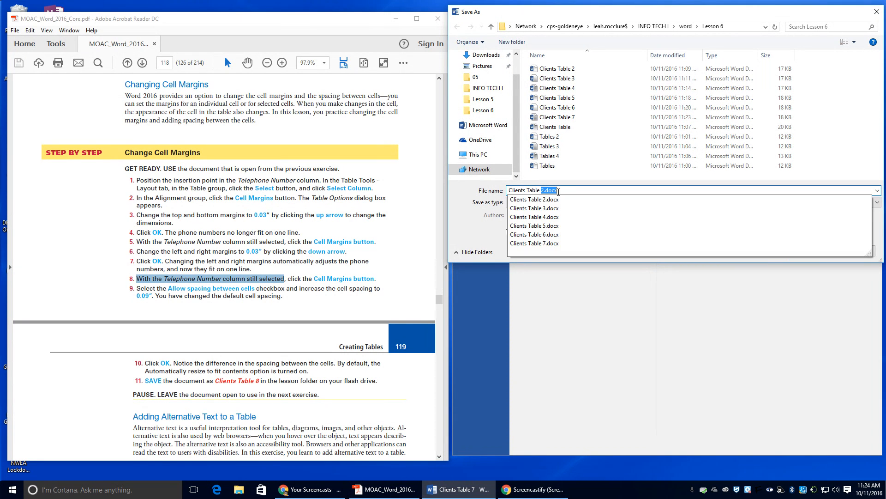
{"action": "type", "text": "8"}
{"action": "key", "text": "Return"}
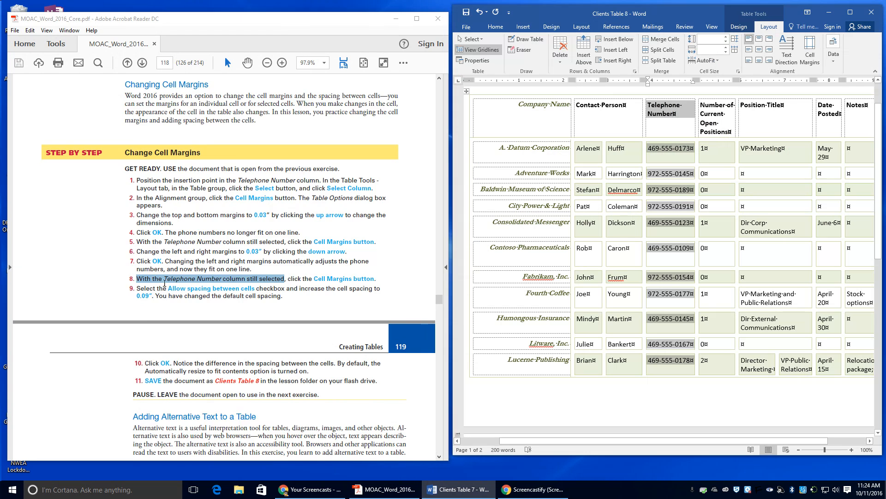
Step: Select the entire clients table on page one of the Clients Table 8 document
{"action": "scroll", "coordinate": [170, 289], "scroll_direction": "down", "scroll_amount": 3}
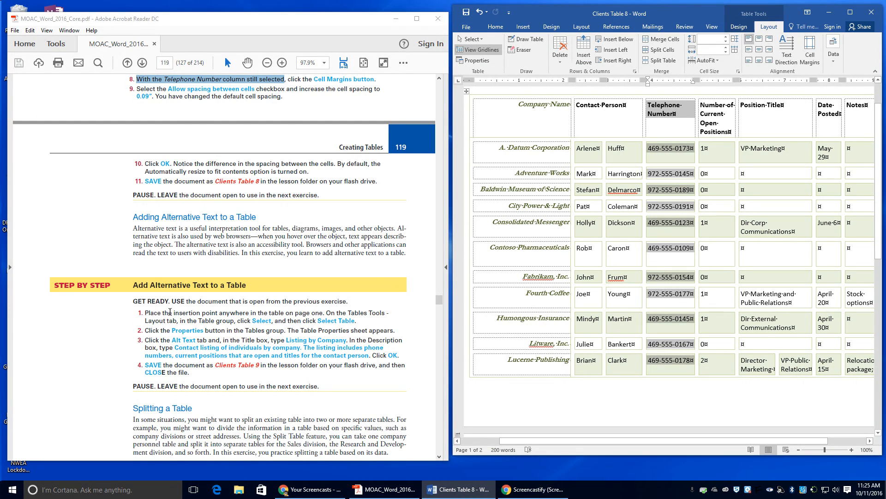
{"action": "scroll", "coordinate": [186, 315], "scroll_direction": "up", "scroll_amount": 1}
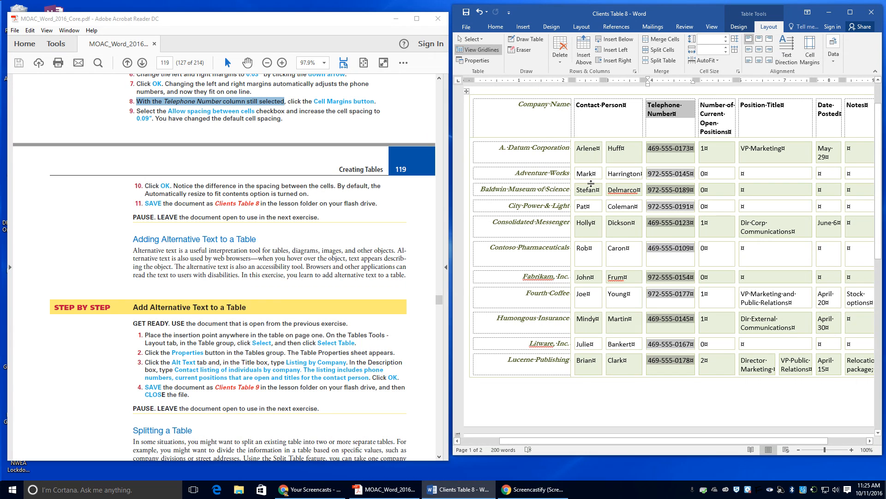
{"action": "scroll", "coordinate": [538, 202], "scroll_direction": "up", "scroll_amount": 2}
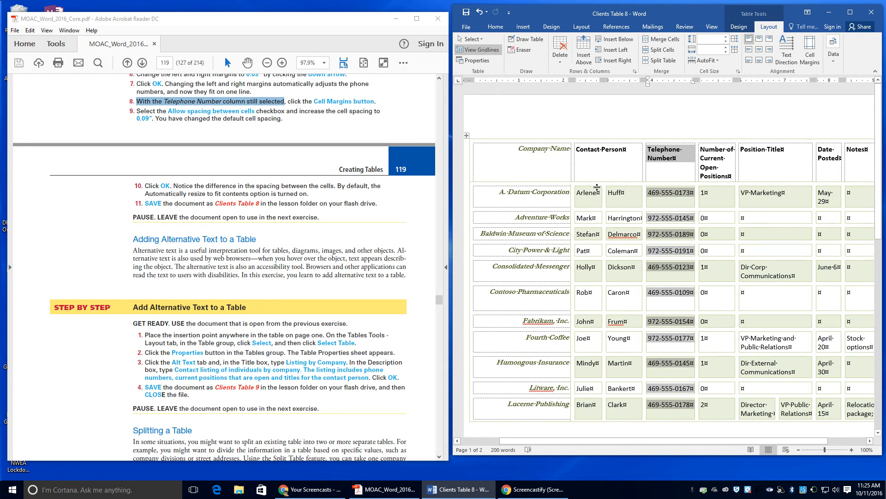
{"action": "left_click", "coordinate": [596, 191]}
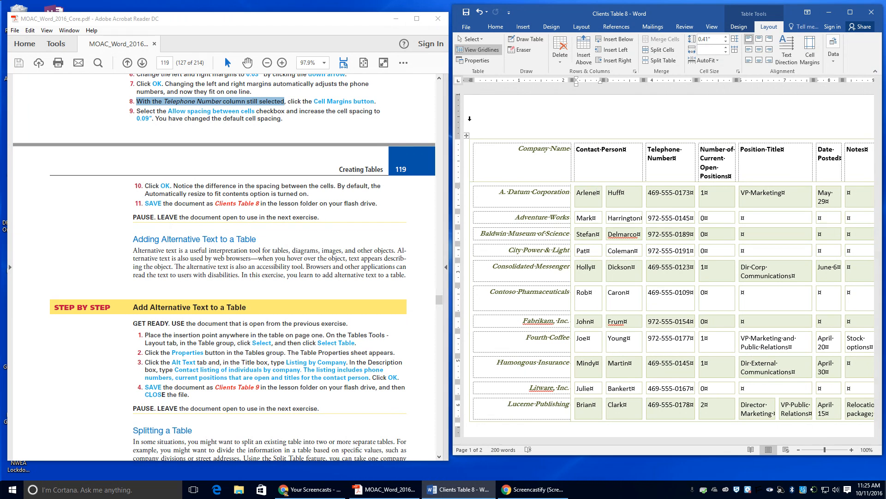
{"action": "left_click", "coordinate": [473, 39]}
{"action": "left_click", "coordinate": [484, 84]}
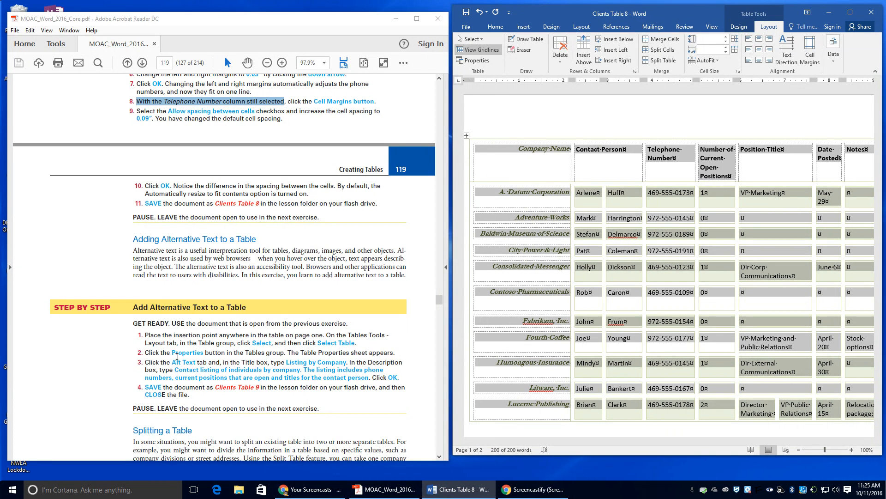
Step: Open the table's properties and enter "Listing by Company" as the alternative text title
{"action": "left_click", "coordinate": [473, 60]}
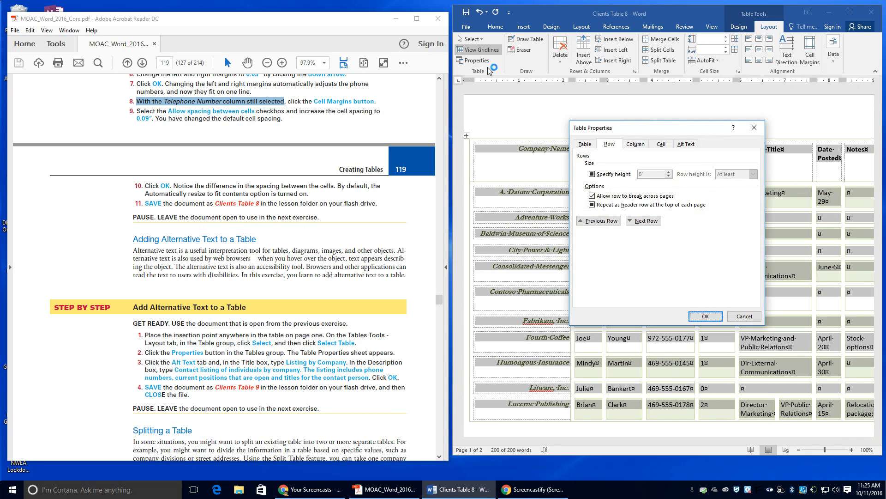
{"action": "left_click", "coordinate": [637, 144]}
{"action": "left_click", "coordinate": [692, 146]}
{"action": "left_click", "coordinate": [590, 165]}
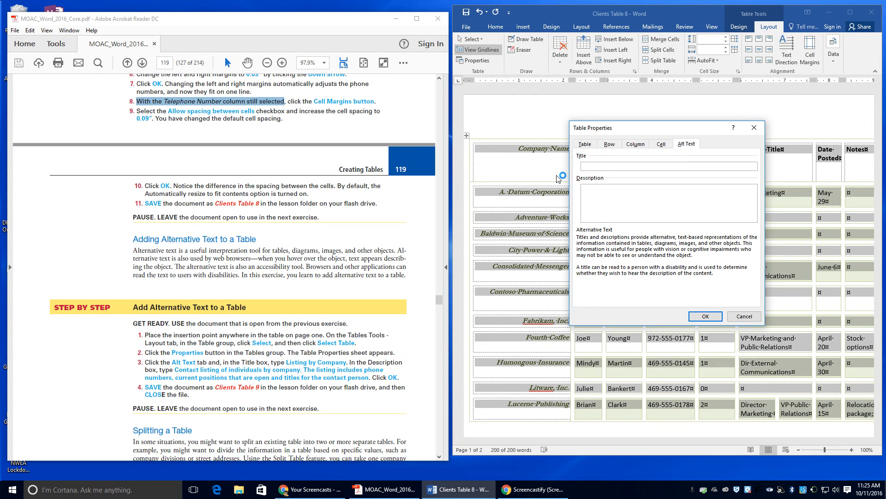
{"action": "type", "text": "Listing by Company"}
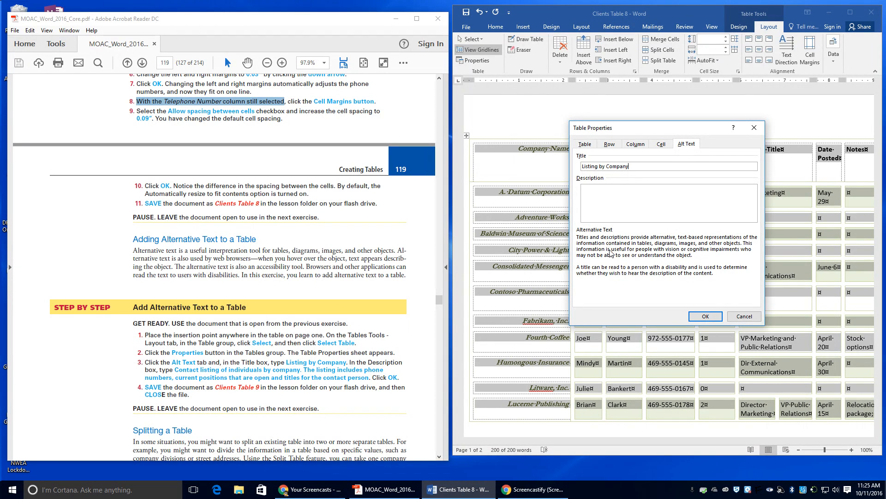
Step: Set the alt text description to "Contact listing of individuals by company. The listing includes phone numbers, current positions that are open and titles for the contact person."
{"action": "left_click", "coordinate": [608, 198]}
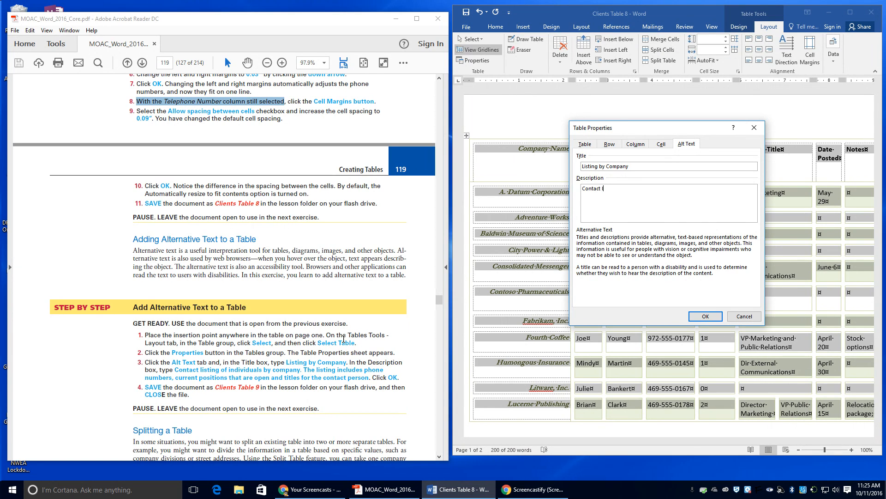
{"action": "type", "text": "Contact listing of individuals by comp"}
{"action": "type", "text": "any.  The listing incl"}
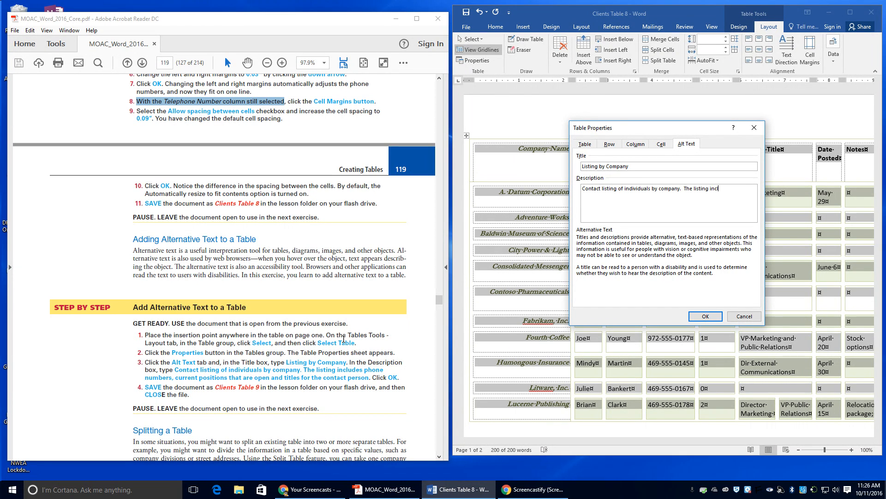
{"action": "type", "text": "udes phone"}
{"action": "type", "text": "numbers"}
{"action": "type", "text": ", c"}
{"action": "type", "text": "urrent positions"}
{"action": "type", "text": " that are open and titles fo"}
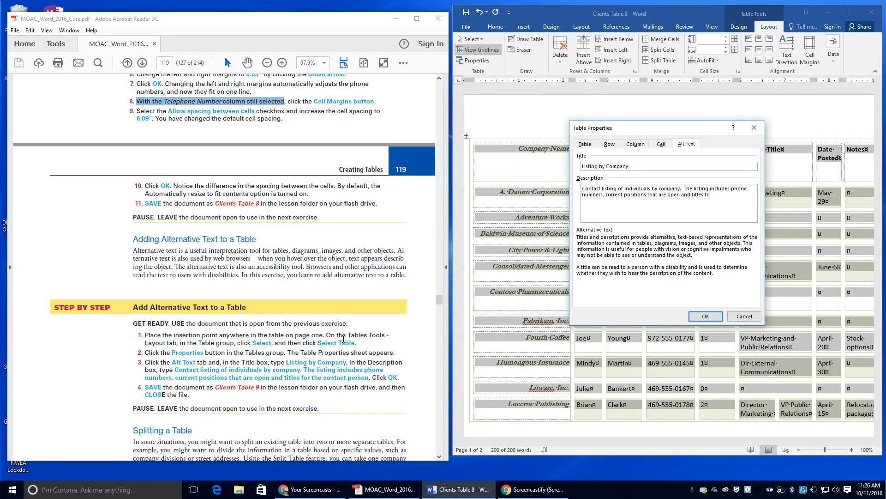
{"action": "type", "text": "r tje"}
{"action": "type", "text": "person"}
{"action": "left_click", "coordinate": [714, 317]}
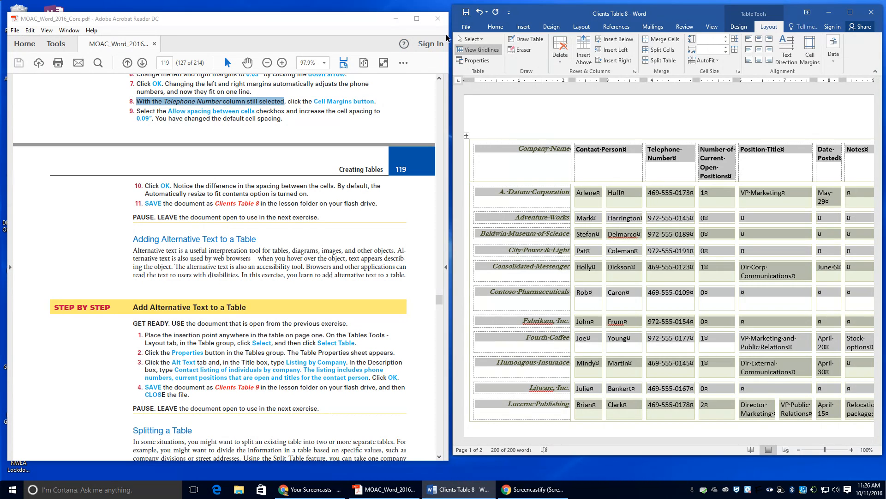
Step: Save the document under the name Clients Table 9 in the Lesson 6 folder
{"action": "left_click", "coordinate": [464, 26]}
{"action": "left_click", "coordinate": [496, 120]}
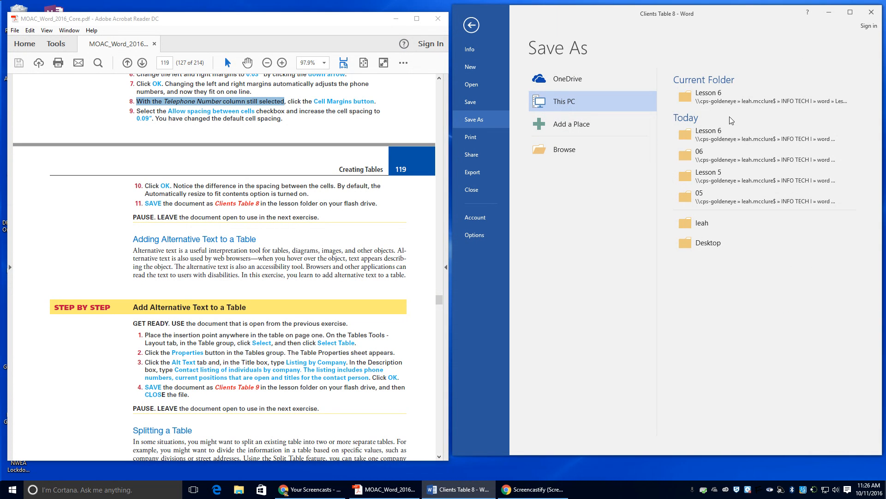
{"action": "left_click", "coordinate": [692, 97]}
{"action": "left_click", "coordinate": [564, 189]}
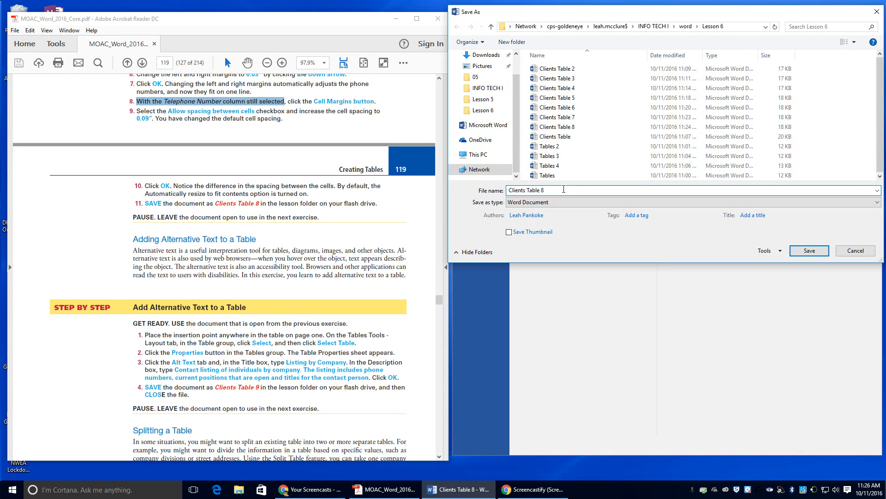
{"action": "key", "text": "BackSpace"}
{"action": "type", "text": "9"}
{"action": "left_click", "coordinate": [809, 252]}
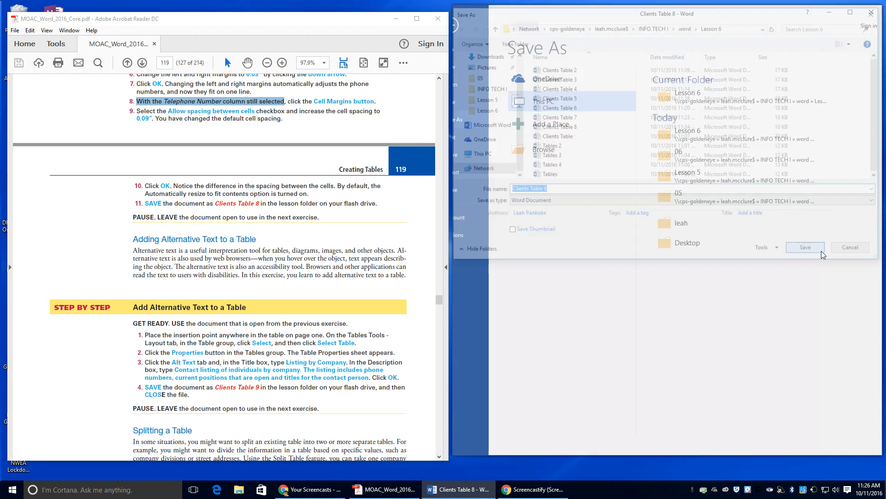
Step: Check the remaining exercise instruction and close the Clients Table 9 document
{"action": "scroll", "coordinate": [405, 301], "scroll_direction": "down", "scroll_amount": 1}
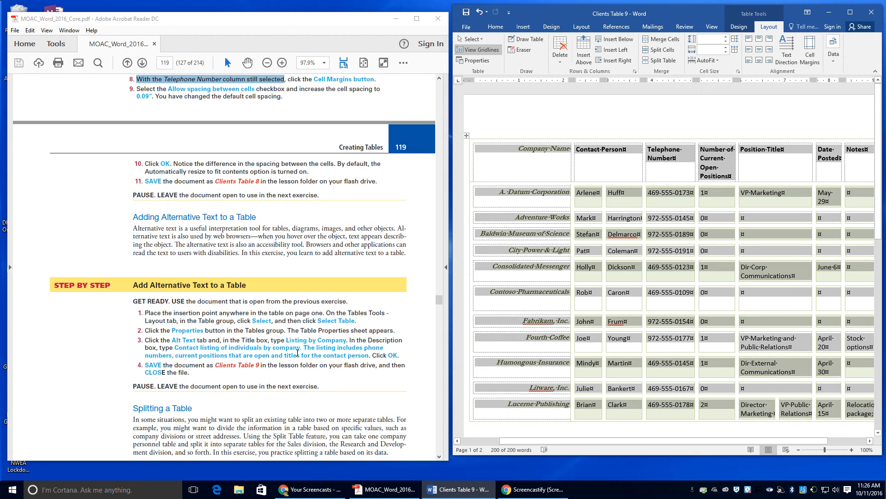
{"action": "scroll", "coordinate": [405, 301], "scroll_direction": "down", "scroll_amount": 3}
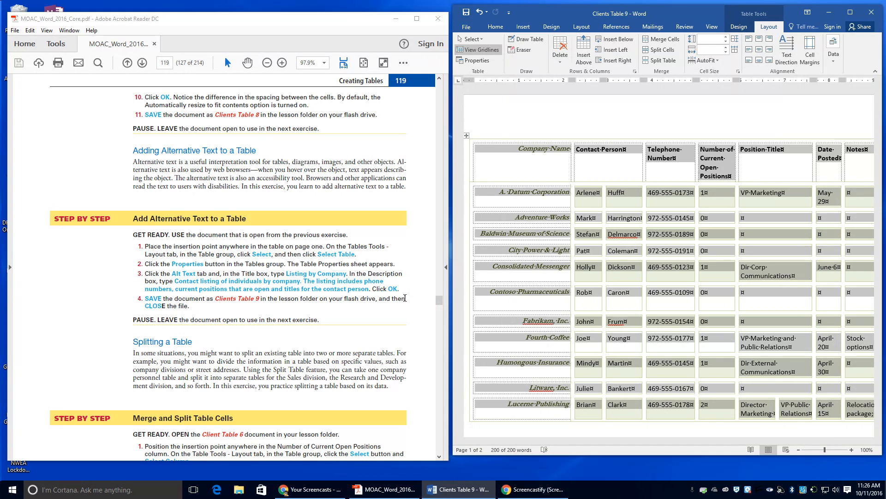
{"action": "left_click", "coordinate": [869, 15]}
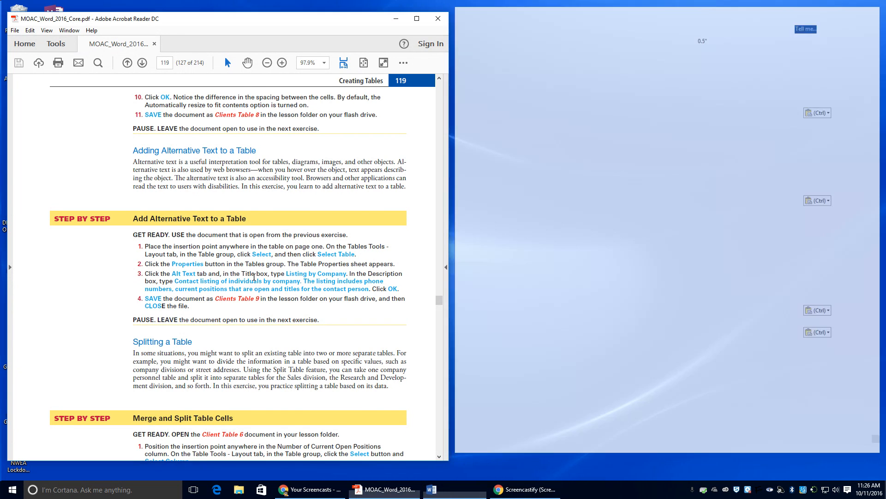
Step: Open the Clients Table 6 document from the recent files in File Explorer, and close the File Explorer window
{"action": "scroll", "coordinate": [254, 276], "scroll_direction": "down", "scroll_amount": 3}
{"action": "scroll", "coordinate": [254, 276], "scroll_direction": "down", "scroll_amount": 2}
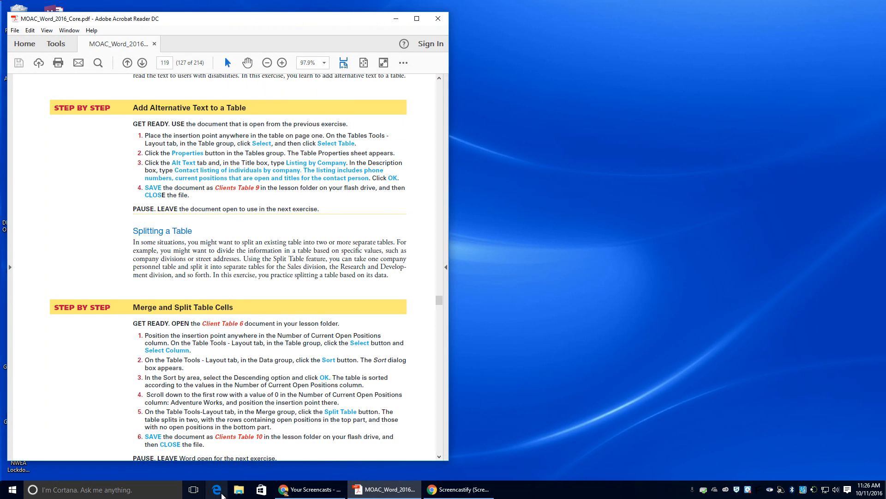
{"action": "left_click", "coordinate": [238, 489]}
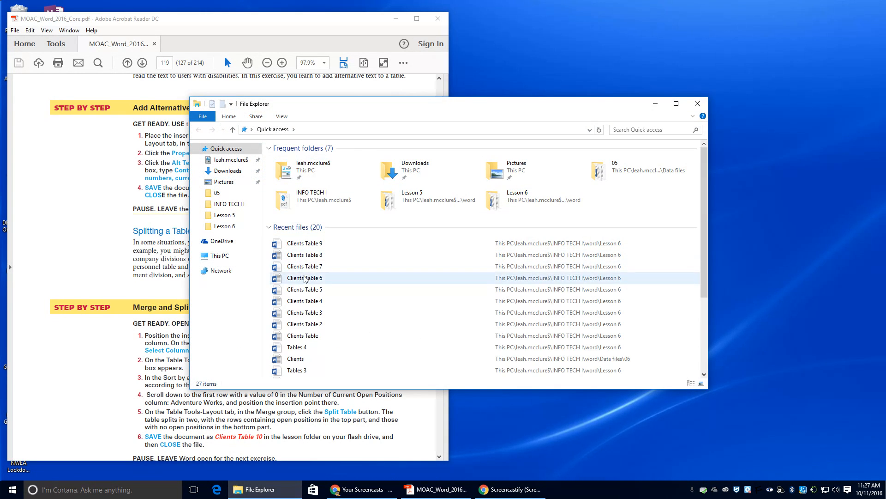
{"action": "double_click", "coordinate": [313, 278]}
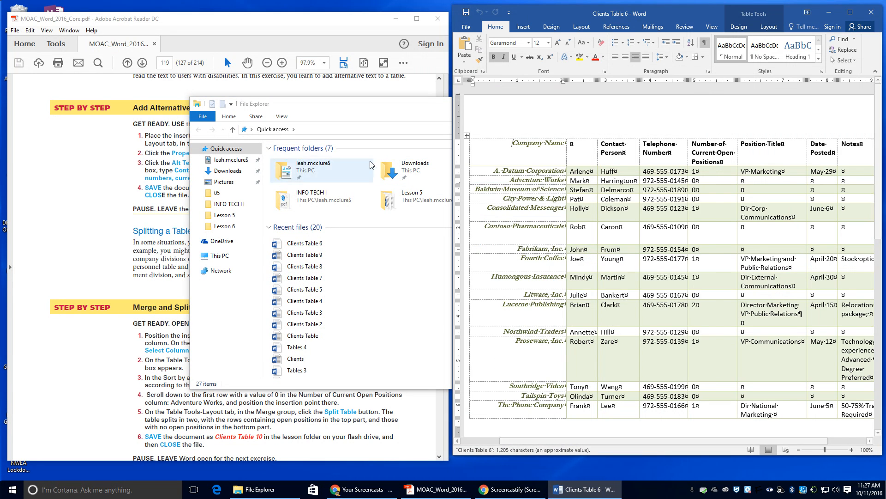
{"action": "left_click", "coordinate": [402, 107]}
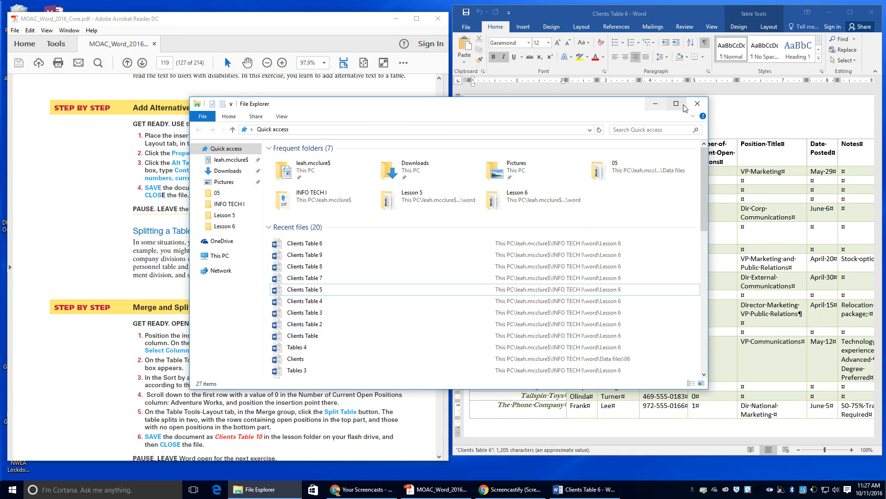
{"action": "left_click", "coordinate": [695, 104]}
Step: Select the Number of Current Open Positions column in the clients table
{"action": "scroll", "coordinate": [264, 307], "scroll_direction": "down", "scroll_amount": 2}
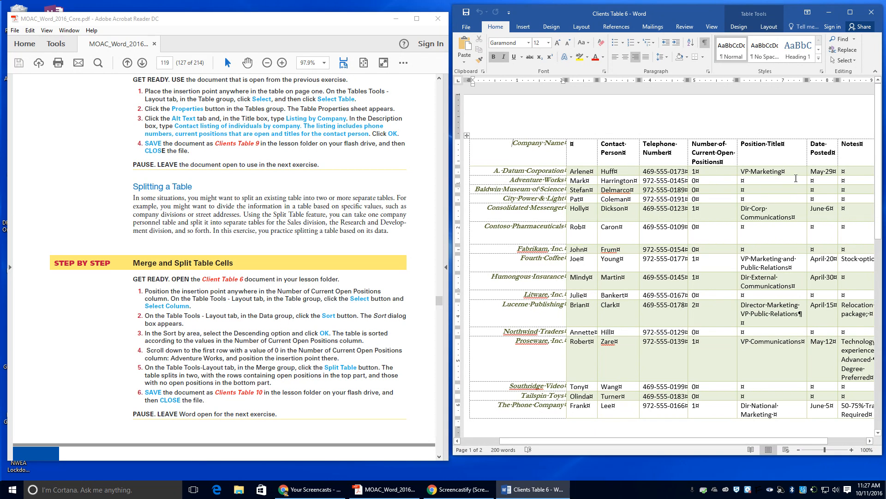
{"action": "left_click", "coordinate": [712, 182]}
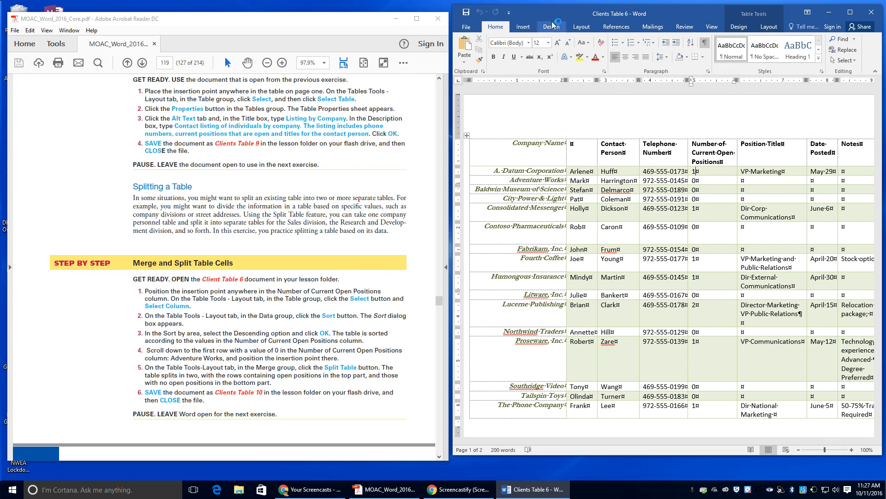
{"action": "left_click", "coordinate": [769, 27]}
{"action": "left_click", "coordinate": [471, 39]}
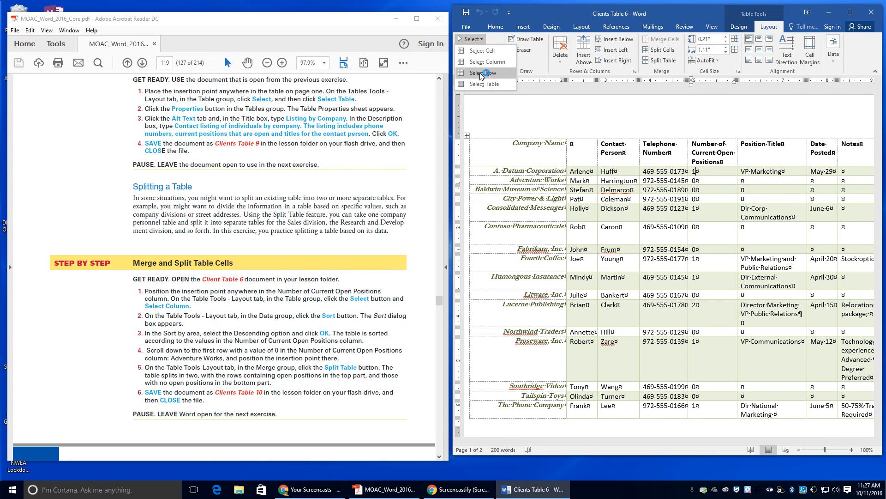
{"action": "left_click", "coordinate": [487, 62]}
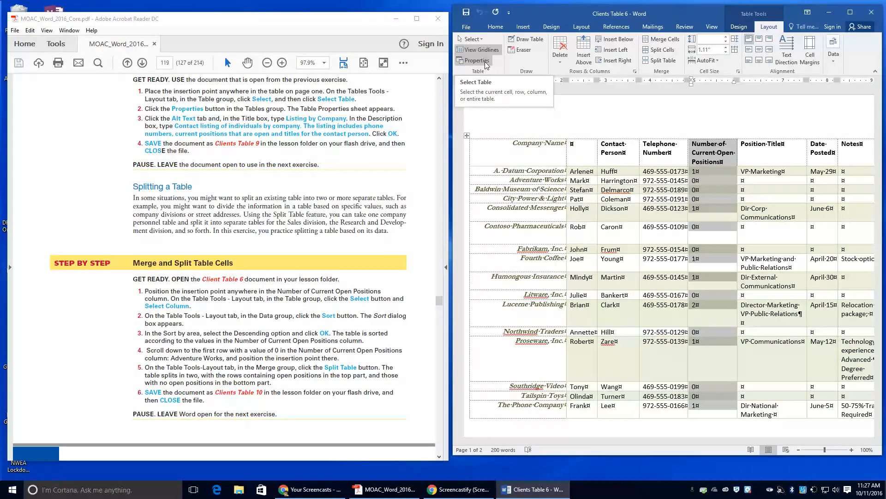
Step: Sort the table by the Number of Current Open Positions column in descending order
{"action": "left_click", "coordinate": [833, 48]}
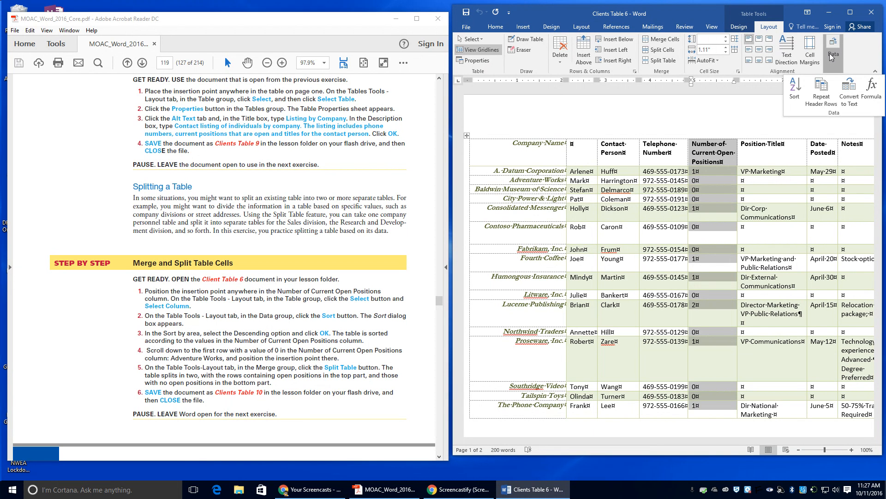
{"action": "left_click", "coordinate": [795, 98]}
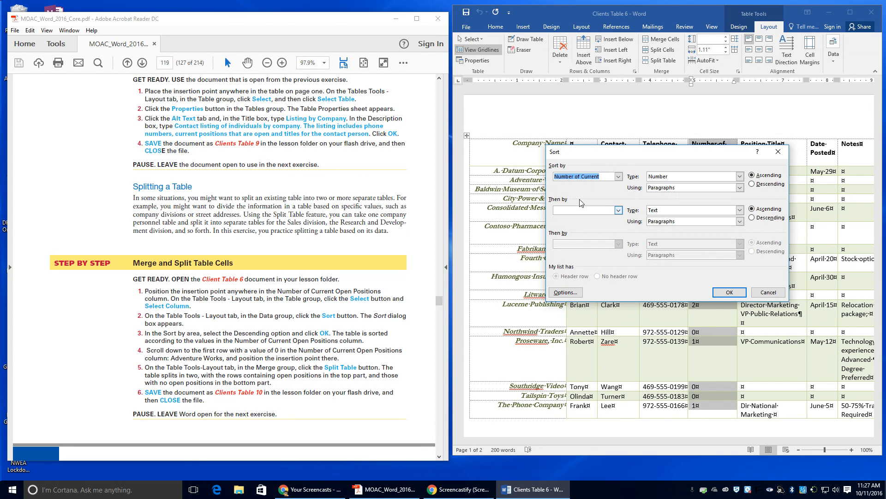
{"action": "left_click", "coordinate": [619, 176]}
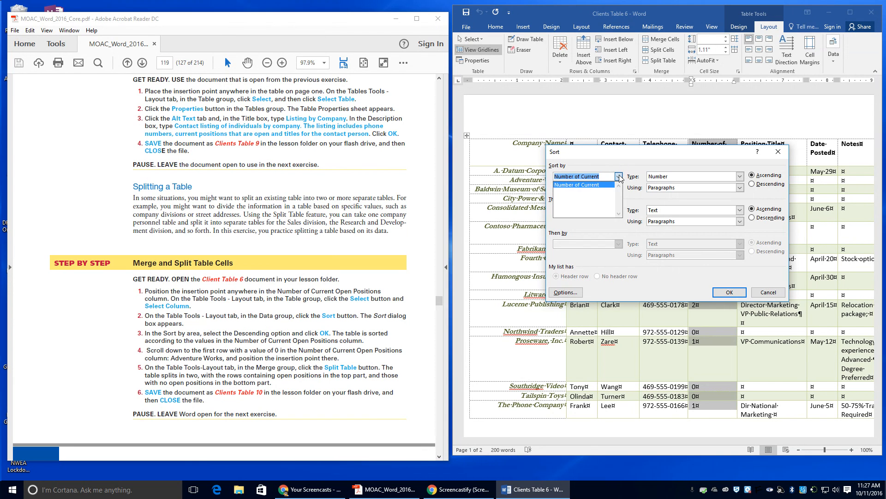
{"action": "left_click", "coordinate": [618, 176]}
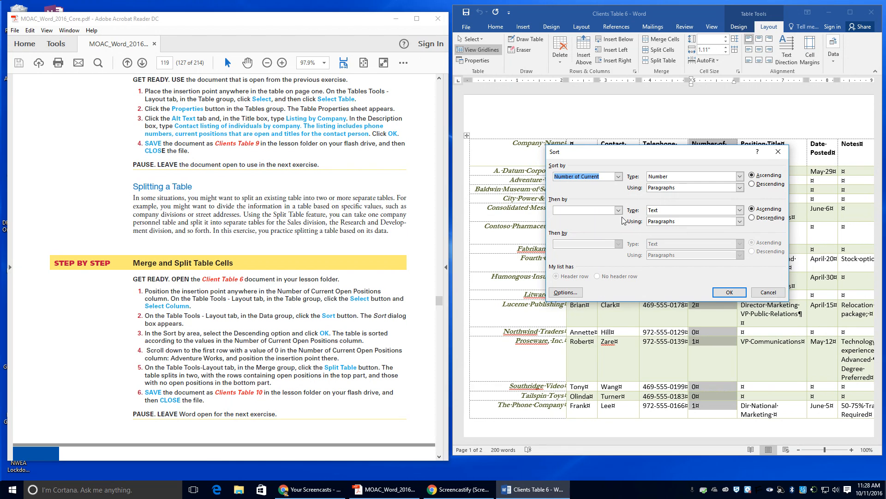
{"action": "left_click", "coordinate": [761, 184]}
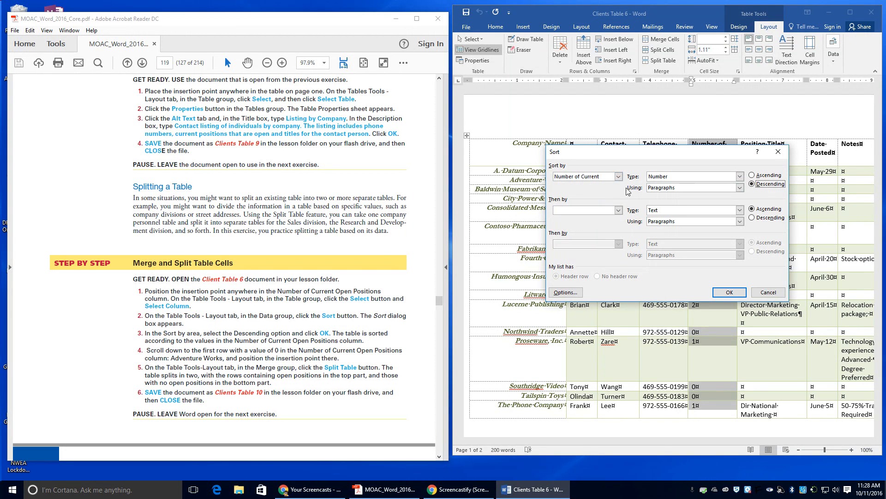
{"action": "left_click", "coordinate": [730, 292]}
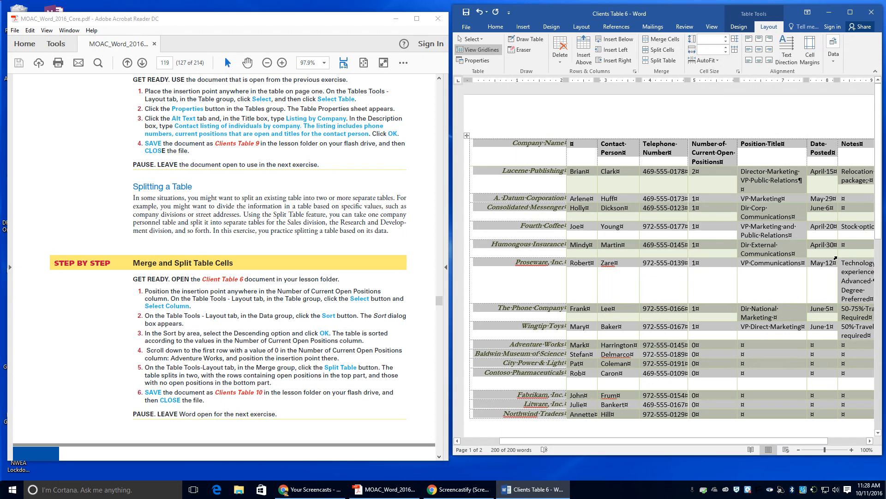
Step: Split the table at the Adventure Works row, the first row with 0 open positions
{"action": "scroll", "coordinate": [756, 222], "scroll_direction": "down", "scroll_amount": 3}
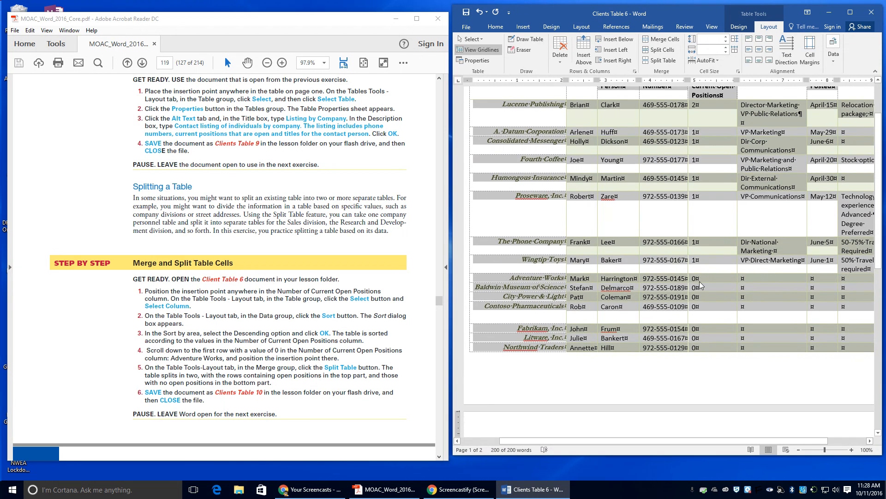
{"action": "left_click", "coordinate": [695, 279]}
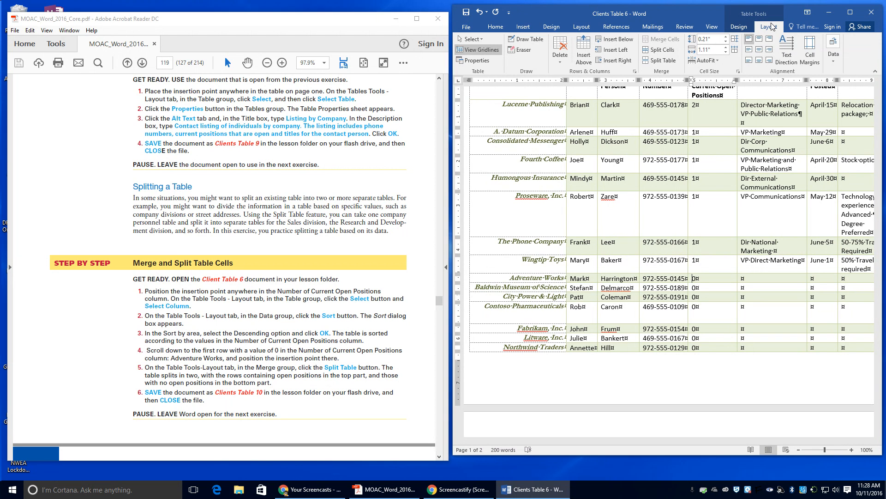
{"action": "left_click", "coordinate": [653, 65]}
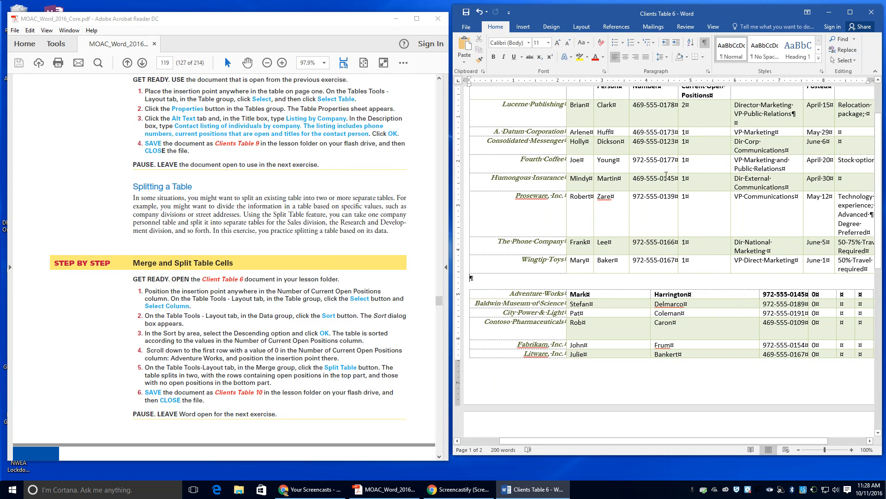
Step: Review both parts of the split clients table and read the exercise's remaining save instructions
{"action": "scroll", "coordinate": [670, 180], "scroll_direction": "down", "scroll_amount": 3}
{"action": "scroll", "coordinate": [670, 180], "scroll_direction": "up", "scroll_amount": 3}
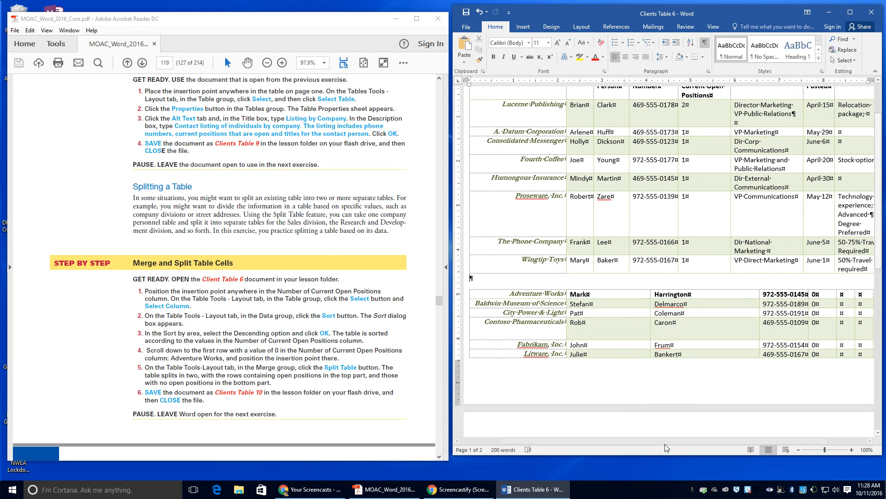
{"action": "left_click_drag", "start_coordinate": [665, 441], "coordinate": [658, 421]}
{"action": "scroll", "coordinate": [705, 252], "scroll_direction": "up", "scroll_amount": 1}
{"action": "scroll", "coordinate": [706, 252], "scroll_direction": "down", "scroll_amount": 1}
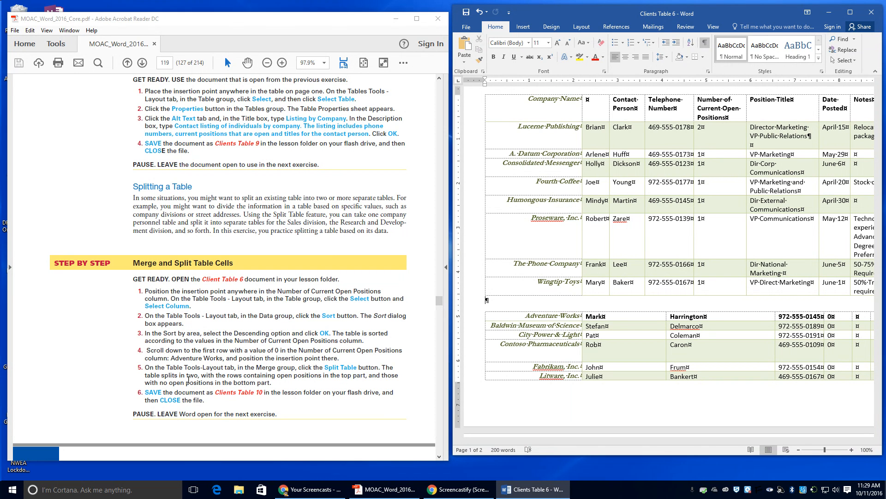
{"action": "scroll", "coordinate": [277, 378], "scroll_direction": "down", "scroll_amount": 1}
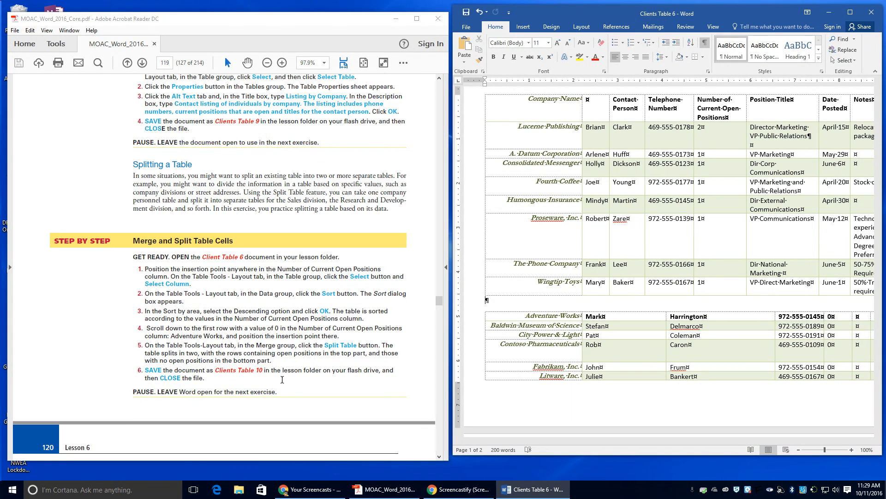
{"action": "scroll", "coordinate": [579, 342], "scroll_direction": "down", "scroll_amount": 2}
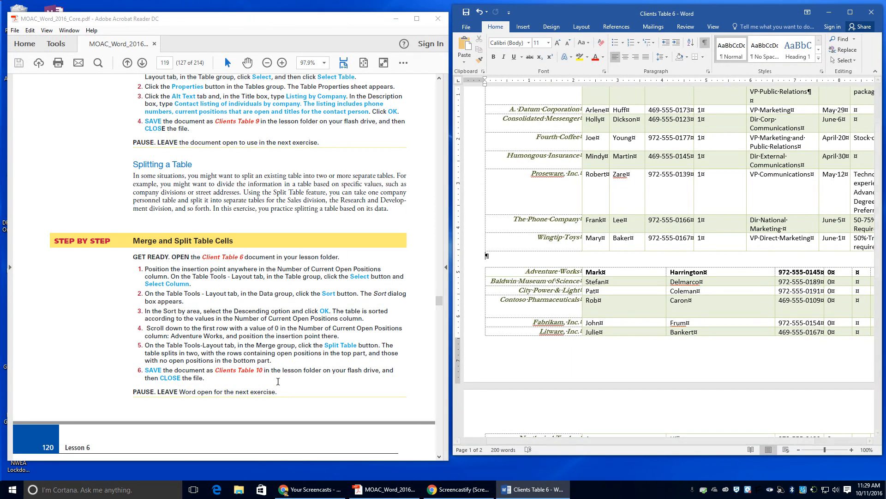
Step: Save the document as Clients Table 10 in the Lesson 6 folder and close it
{"action": "left_click", "coordinate": [467, 30]}
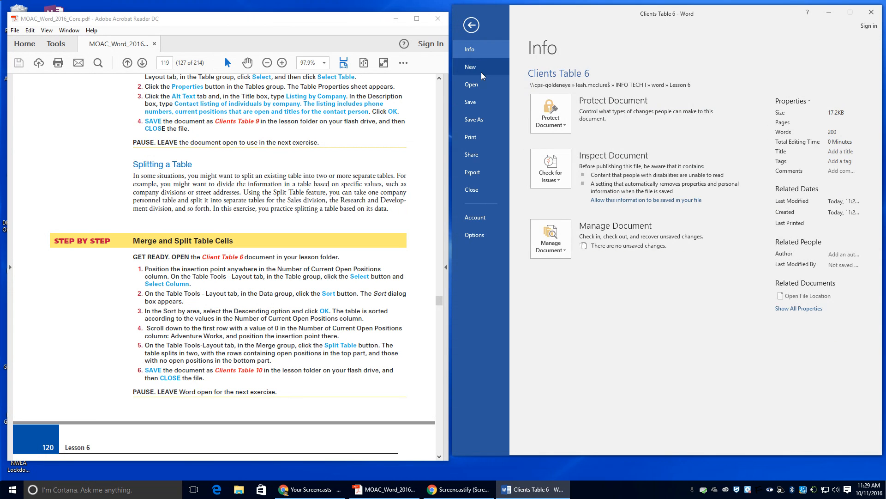
{"action": "left_click", "coordinate": [480, 119]}
{"action": "left_click", "coordinate": [758, 91]}
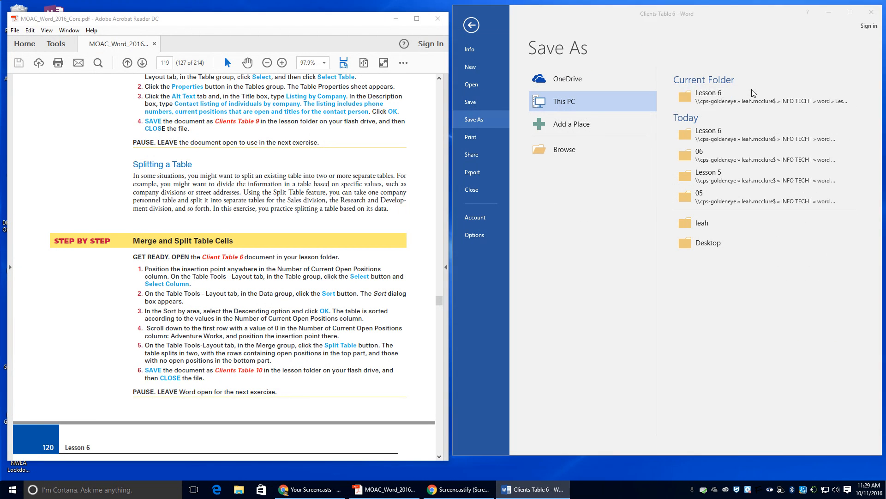
{"action": "left_click", "coordinate": [546, 189]}
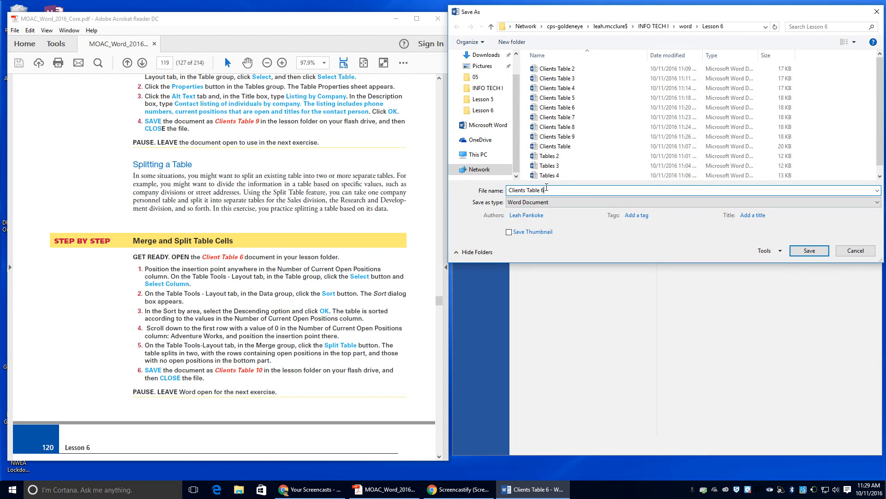
{"action": "key", "text": "BackSpace"}
{"action": "type", "text": "10"}
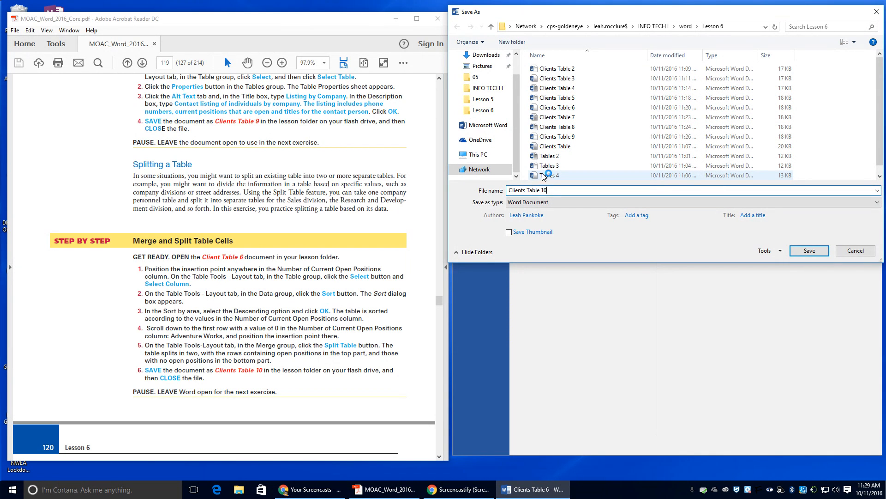
{"action": "scroll", "coordinate": [417, 310], "scroll_direction": "down", "scroll_amount": 1}
{"action": "left_click", "coordinate": [809, 250]}
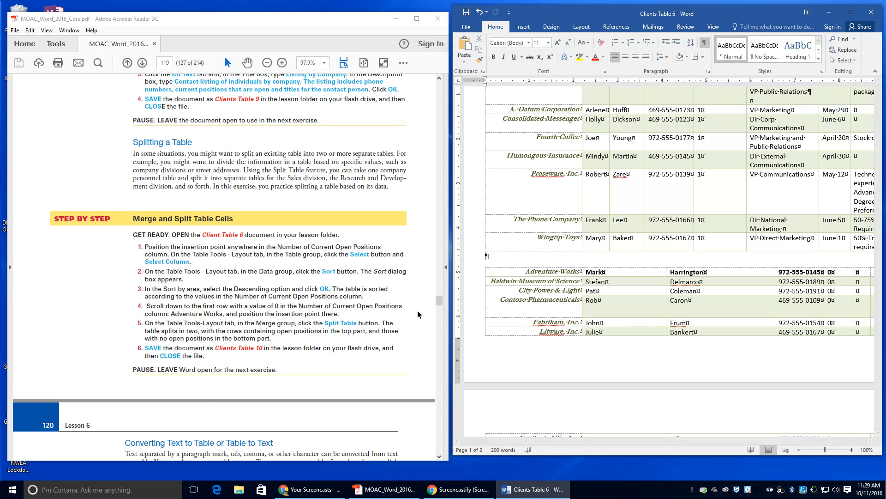
{"action": "scroll", "coordinate": [406, 318], "scroll_direction": "down", "scroll_amount": 4}
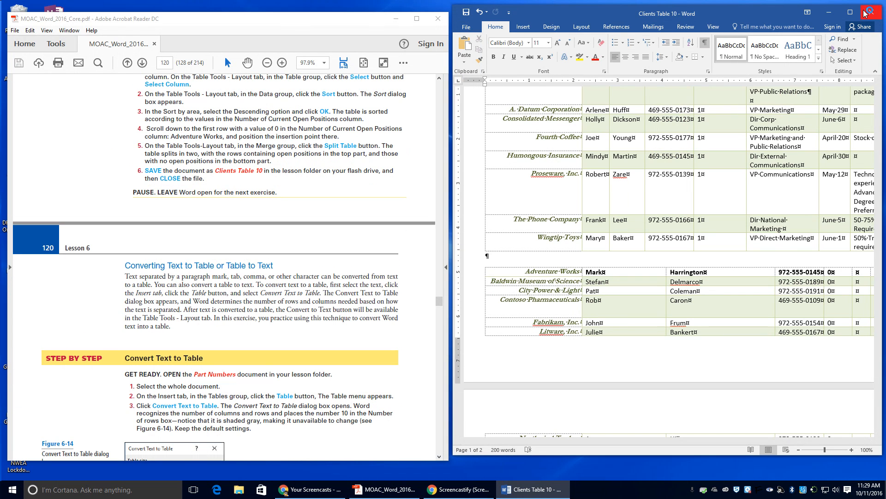
{"action": "left_click", "coordinate": [866, 13]}
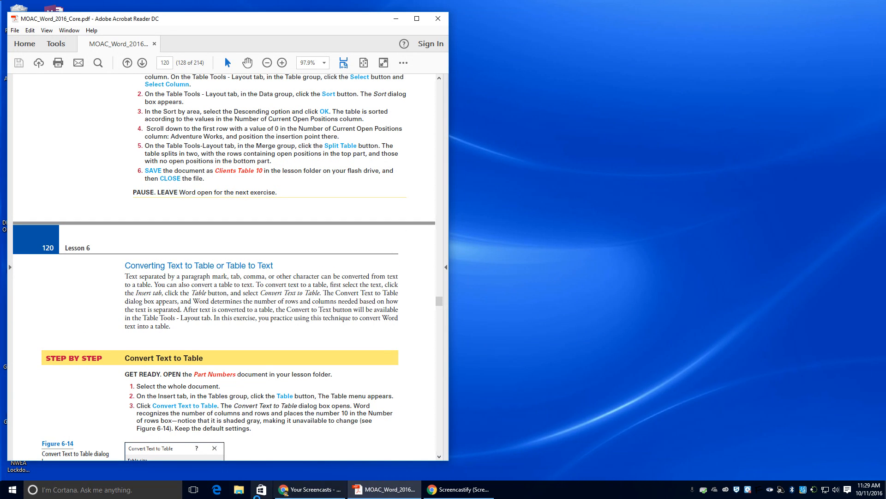
Step: Open the Part Numbers document from the INFO TECH I > word > Data files > 06 folder in File Explorer and enable editing
{"action": "left_click", "coordinate": [238, 488]}
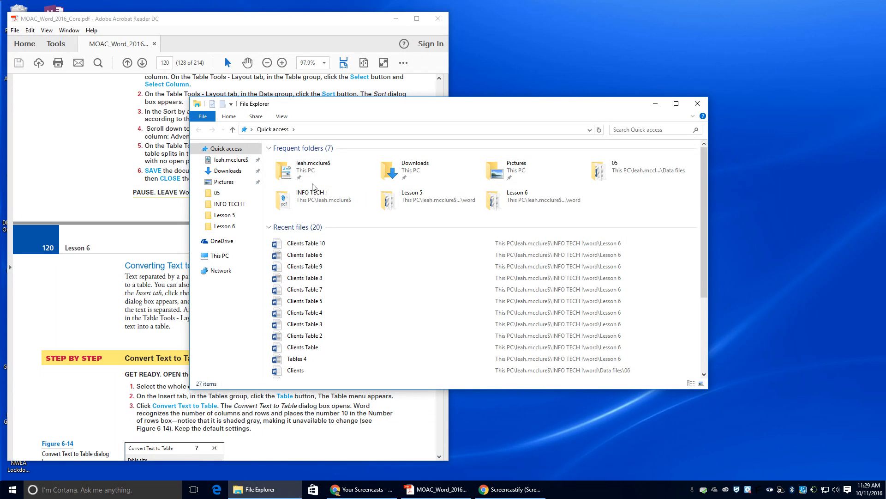
{"action": "double_click", "coordinate": [356, 167]}
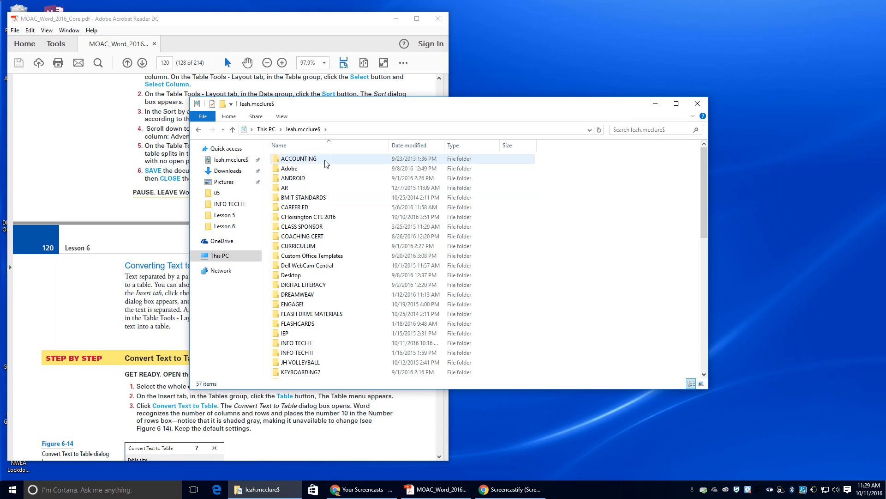
{"action": "double_click", "coordinate": [318, 344]}
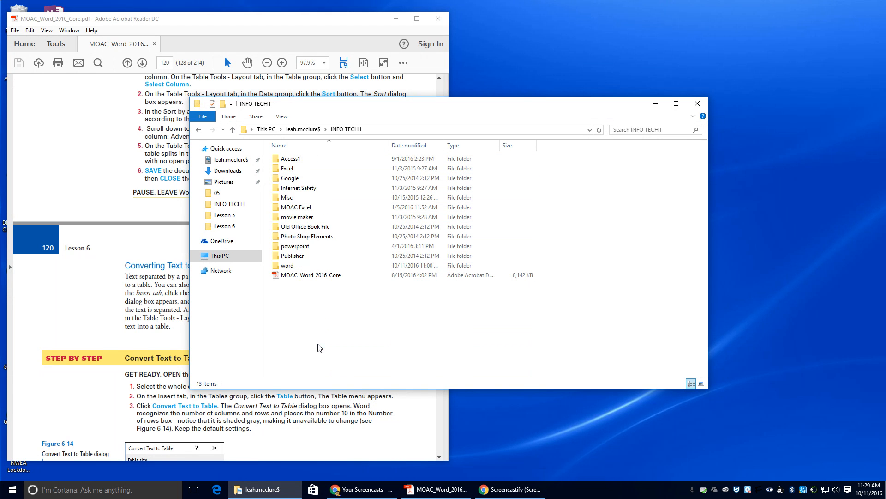
{"action": "double_click", "coordinate": [329, 266]}
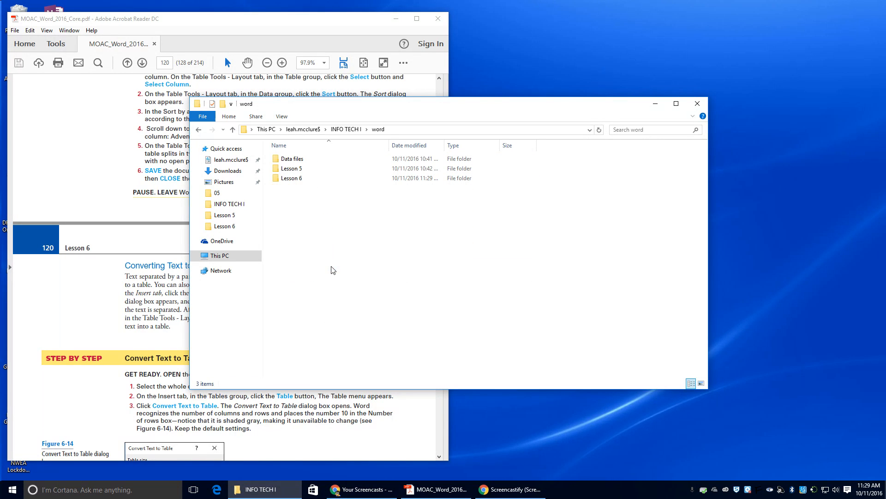
{"action": "double_click", "coordinate": [331, 159]}
{"action": "double_click", "coordinate": [303, 207]}
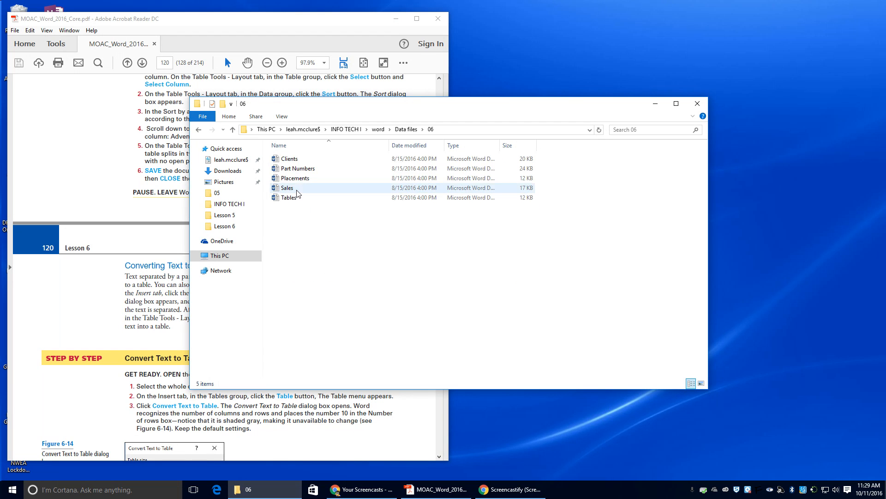
{"action": "double_click", "coordinate": [298, 168]}
{"action": "left_click", "coordinate": [142, 398]}
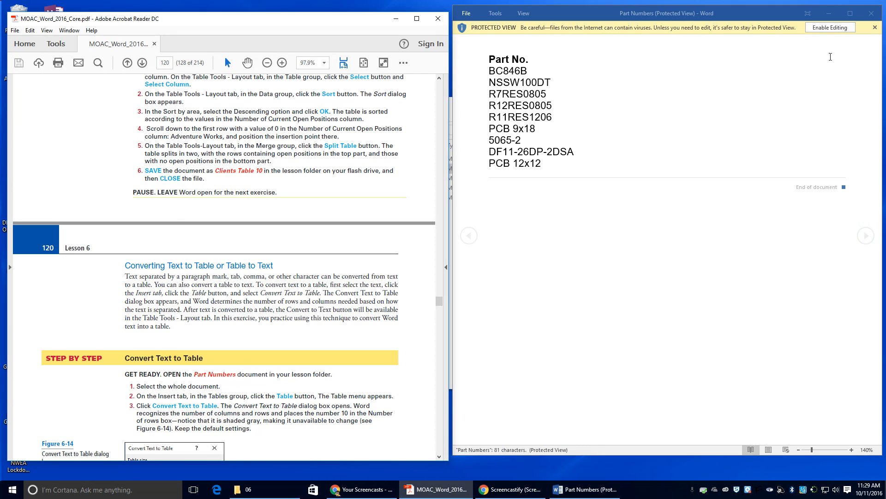
{"action": "left_click", "coordinate": [832, 26]}
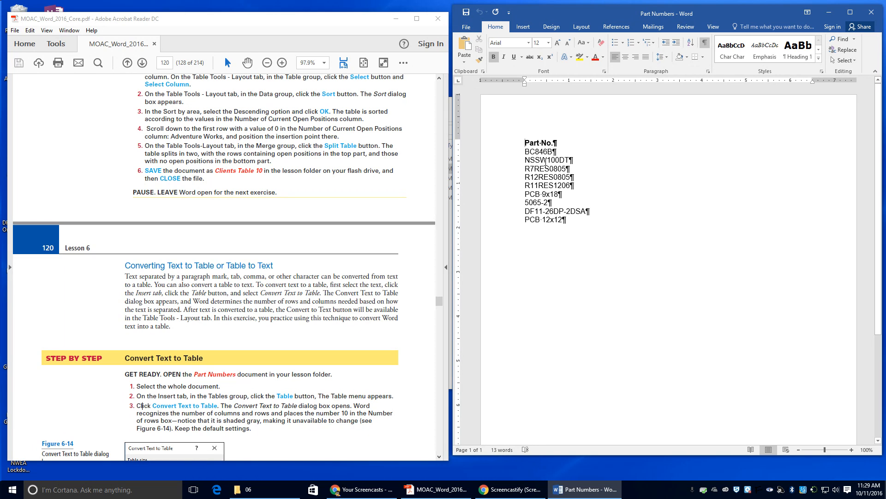
Step: Convert the whole part number list to a one-column table, separating the text at paragraphs and keeping the default settings
{"action": "key", "text": "ctrl+a"}
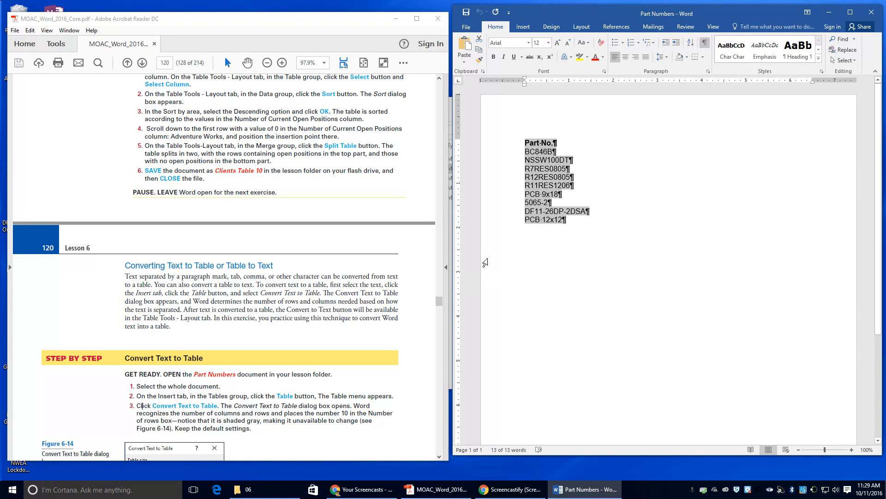
{"action": "left_click", "coordinate": [523, 27]}
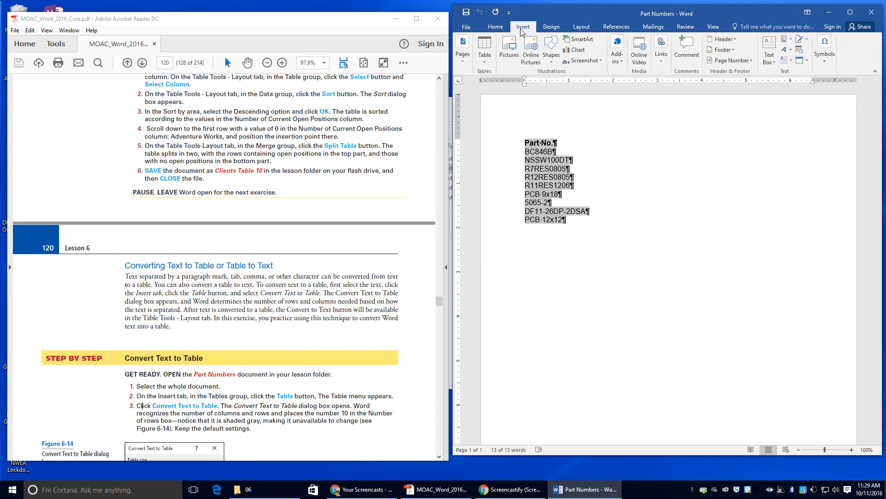
{"action": "left_click", "coordinate": [486, 57]}
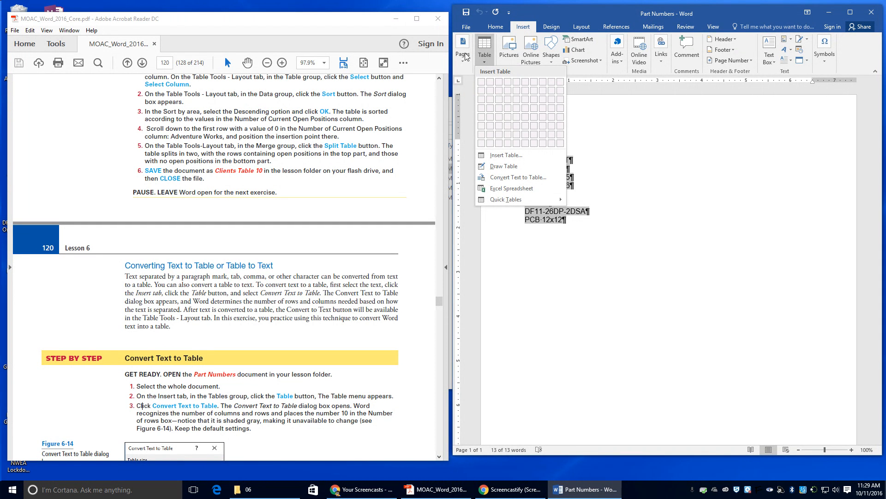
{"action": "left_click", "coordinate": [517, 177]}
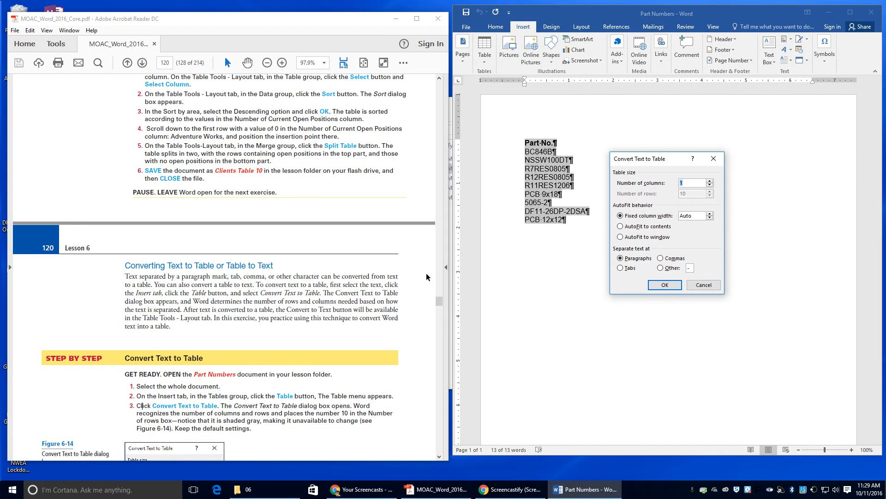
{"action": "scroll", "coordinate": [315, 321], "scroll_direction": "down", "scroll_amount": 5}
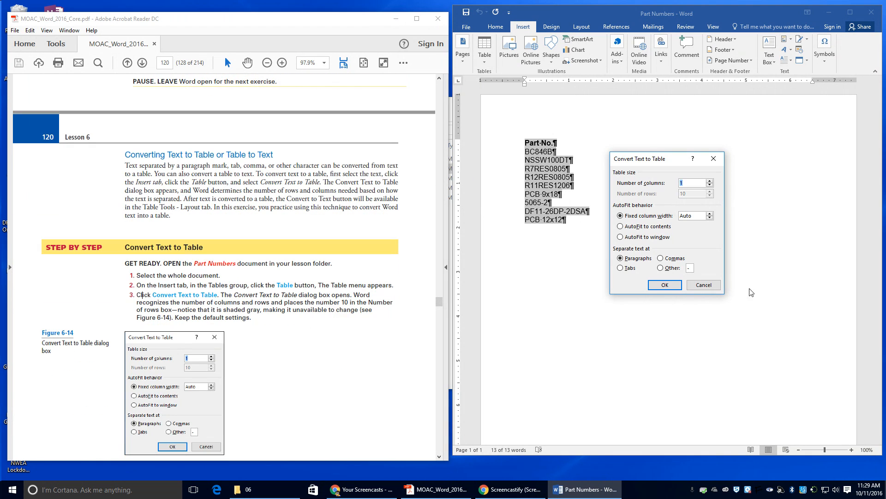
{"action": "left_click", "coordinate": [657, 286]}
{"action": "scroll", "coordinate": [328, 299], "scroll_direction": "down", "scroll_amount": 7}
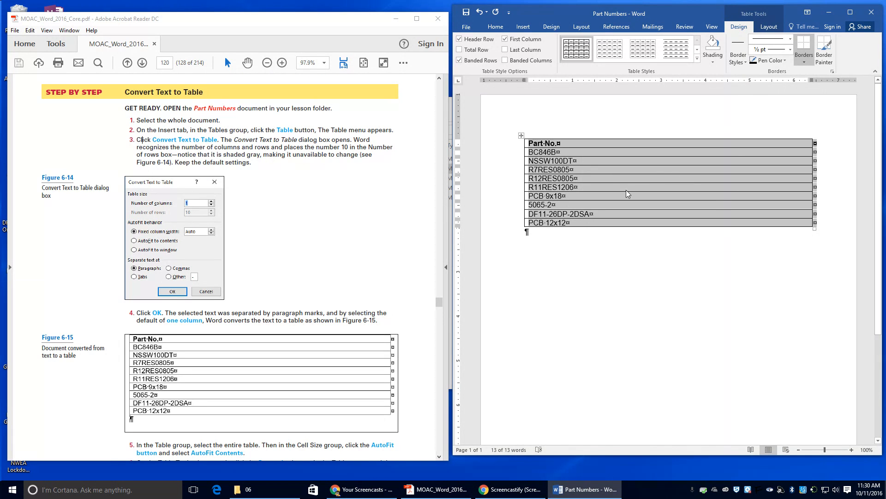
Step: Select the entire part numbers table and apply AutoFit Contents
{"action": "scroll", "coordinate": [372, 279], "scroll_direction": "down", "scroll_amount": 2}
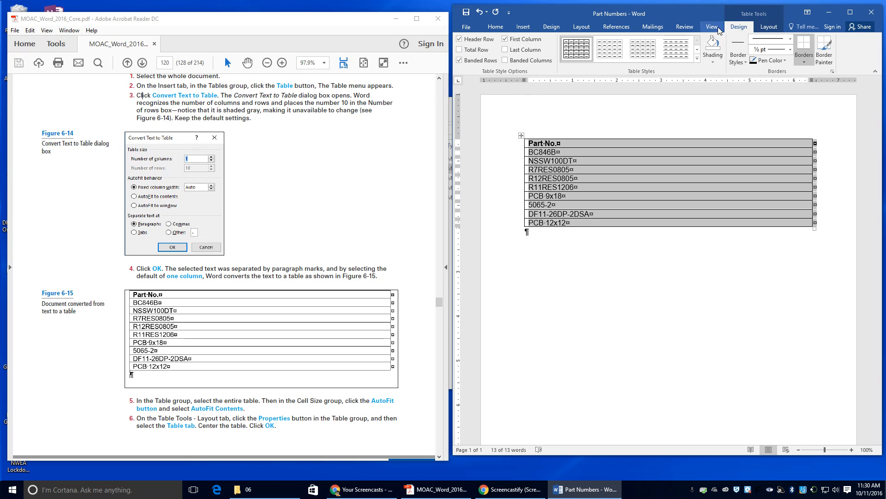
{"action": "left_click", "coordinate": [769, 27]}
{"action": "left_click", "coordinate": [480, 41]}
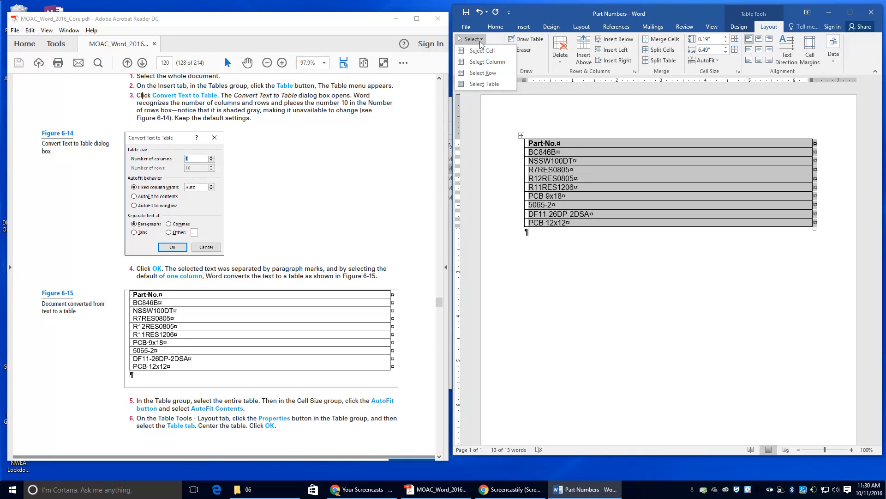
{"action": "left_click", "coordinate": [475, 86]}
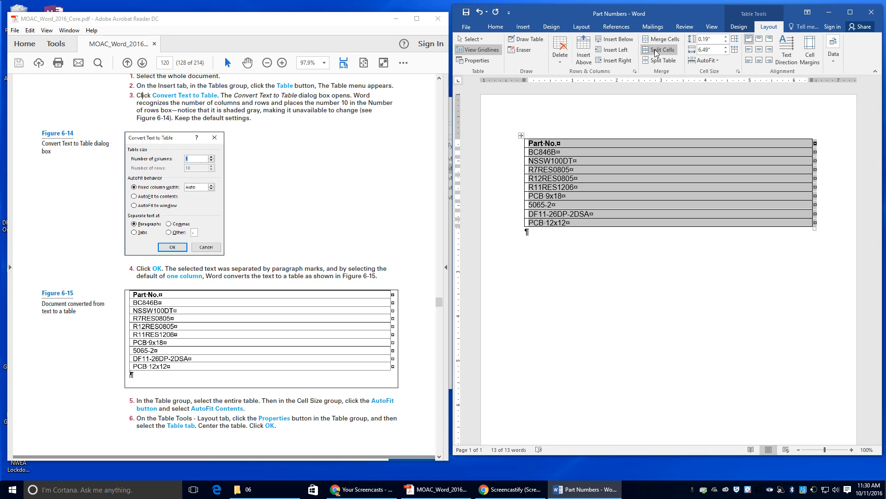
{"action": "left_click", "coordinate": [713, 59]}
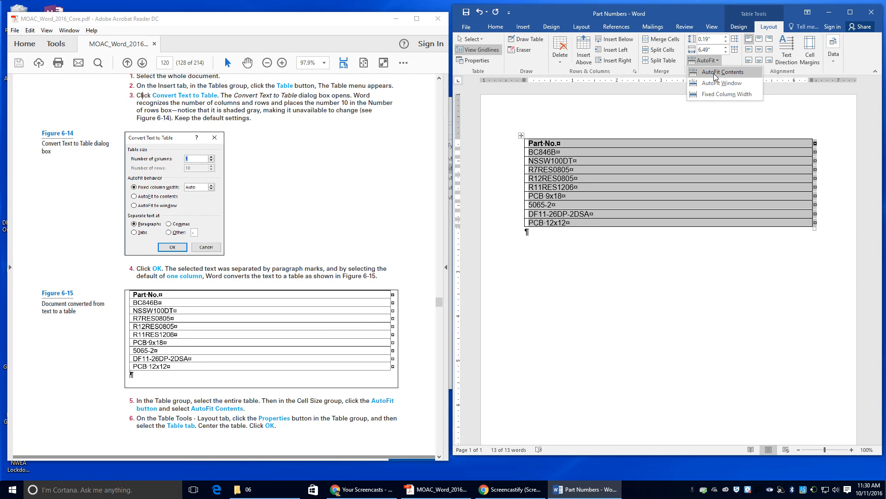
{"action": "left_click", "coordinate": [714, 76]}
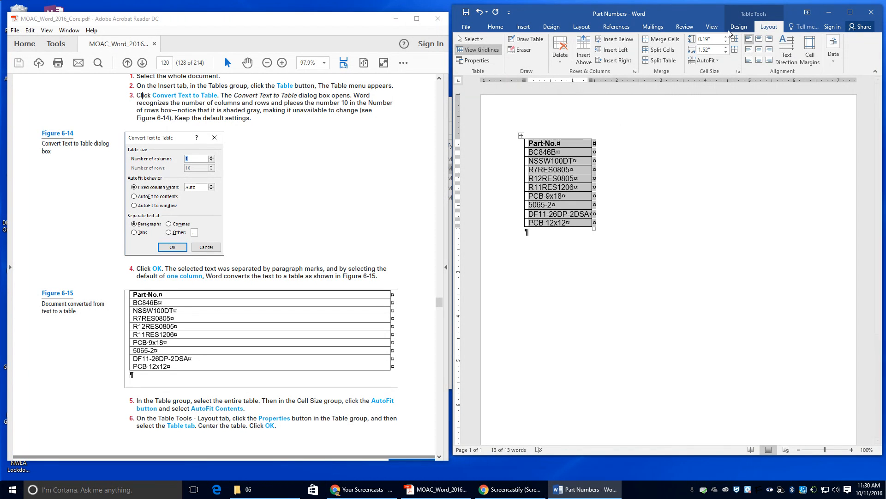
Step: Set the part numbers table's alignment to Center in its table properties
{"action": "left_click", "coordinate": [465, 61]}
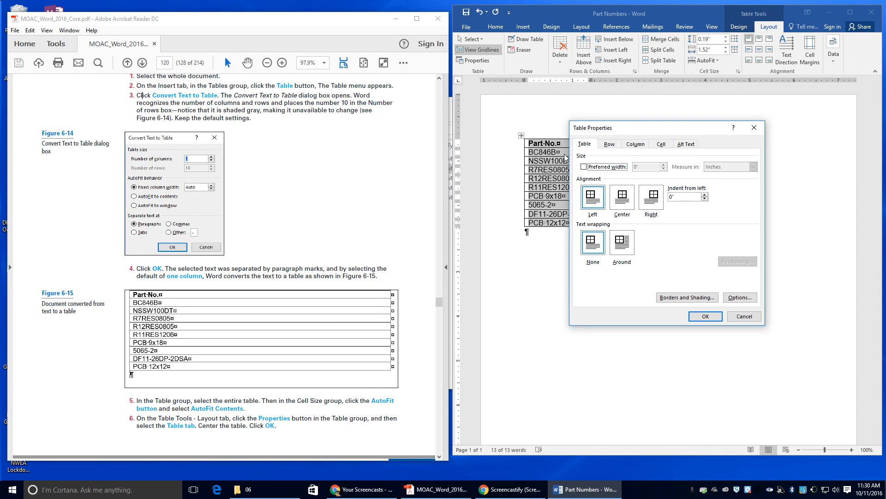
{"action": "left_click", "coordinate": [592, 143]}
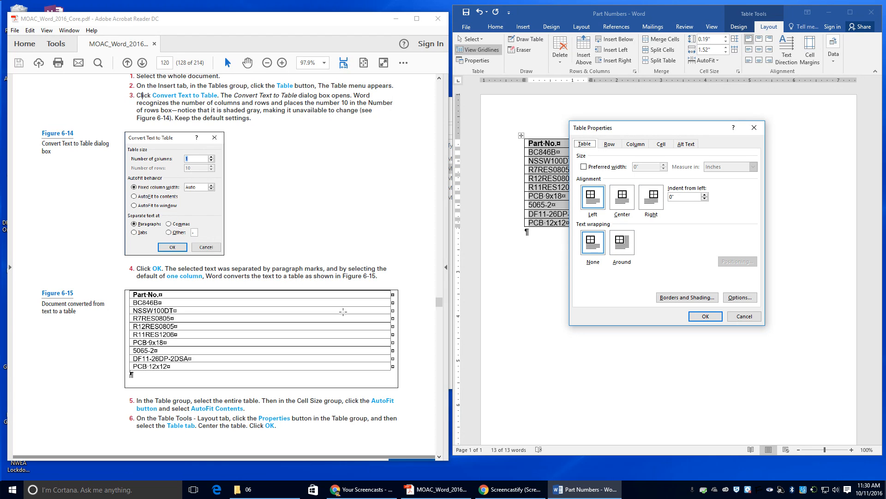
{"action": "left_click", "coordinate": [621, 203]}
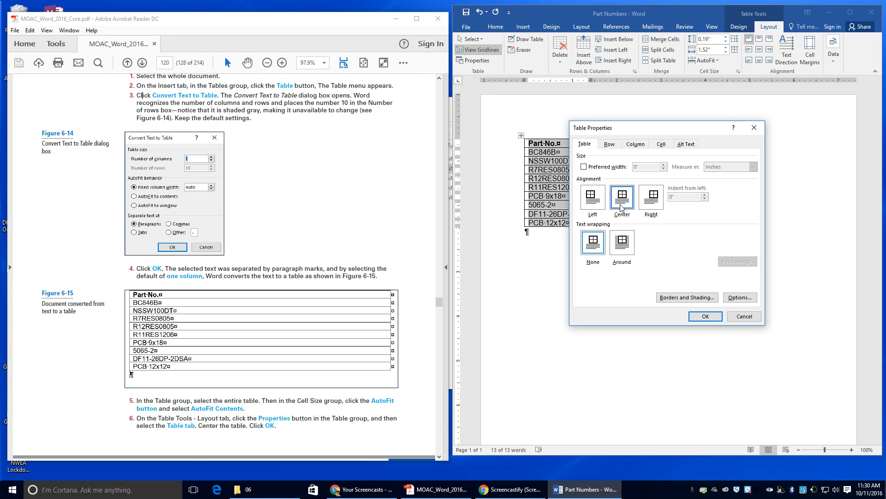
{"action": "left_click", "coordinate": [705, 317]}
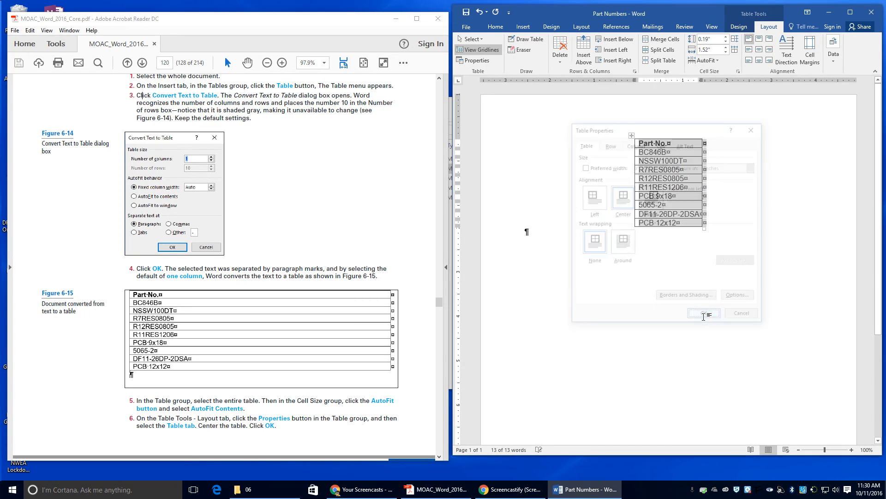
Step: Save the document as Part Numbers Table in the Lesson 6 folder
{"action": "scroll", "coordinate": [272, 383], "scroll_direction": "down", "scroll_amount": 5}
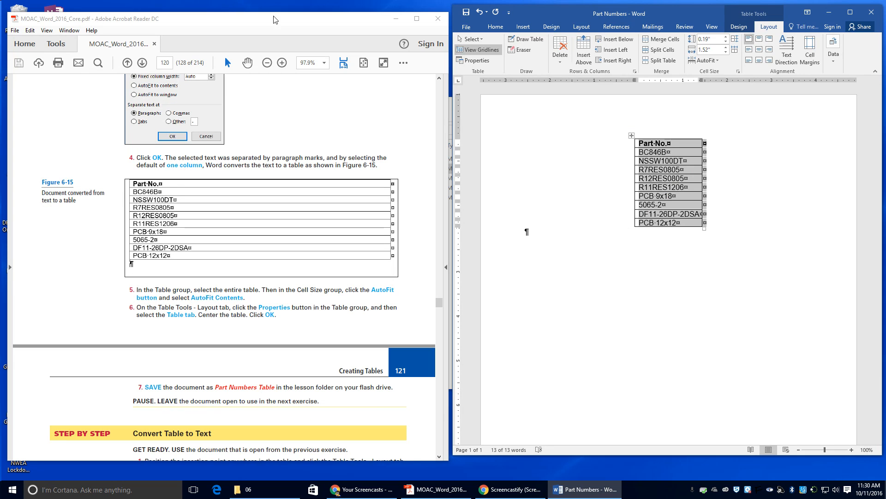
{"action": "left_click", "coordinate": [466, 27]}
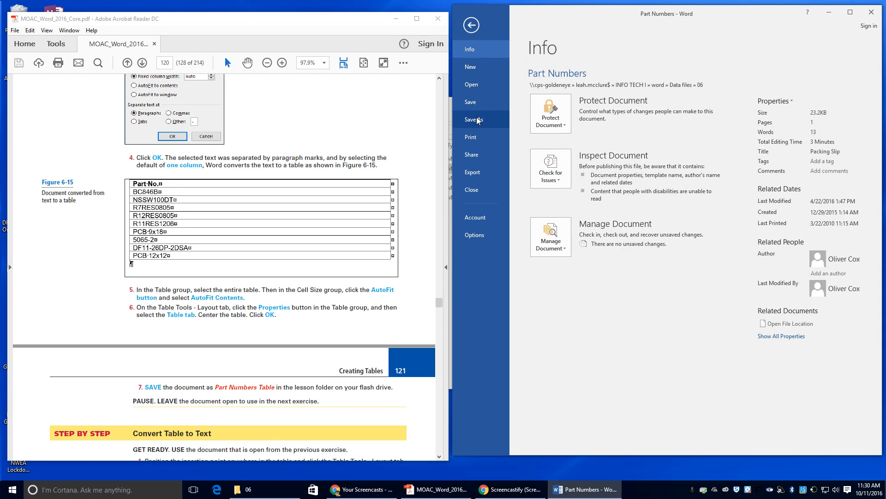
{"action": "left_click", "coordinate": [475, 118]}
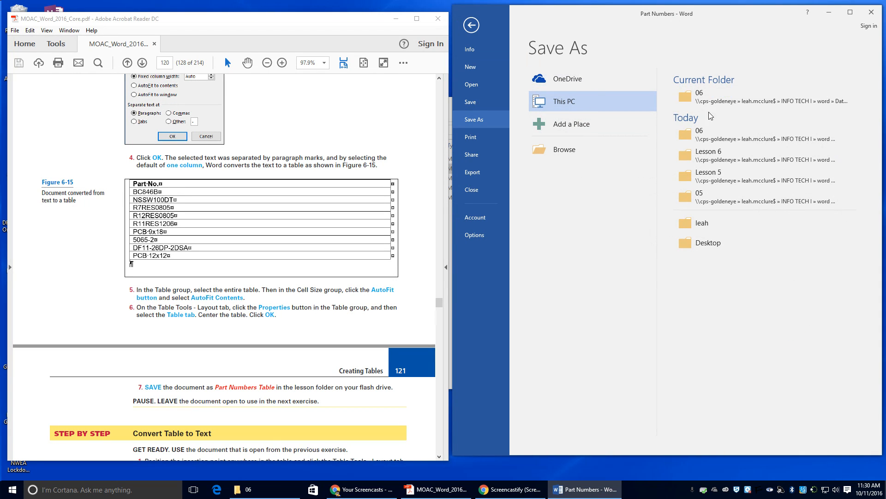
{"action": "left_click", "coordinate": [699, 155]}
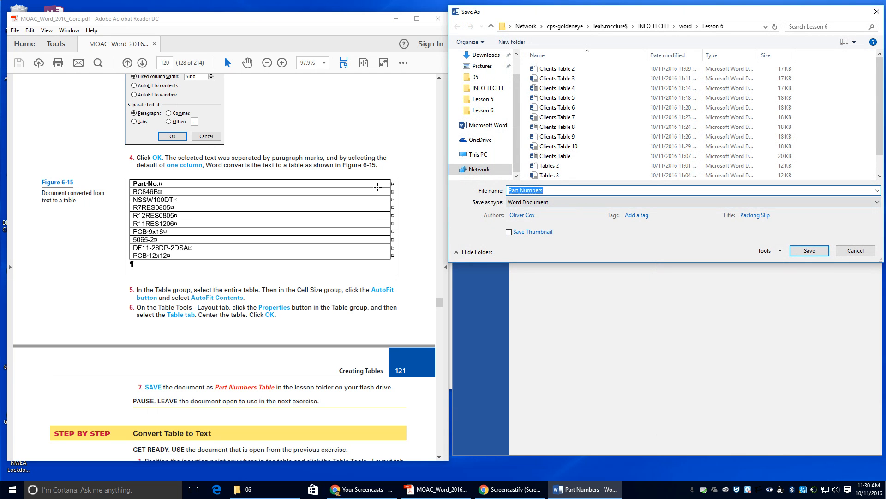
{"action": "left_click", "coordinate": [561, 193]}
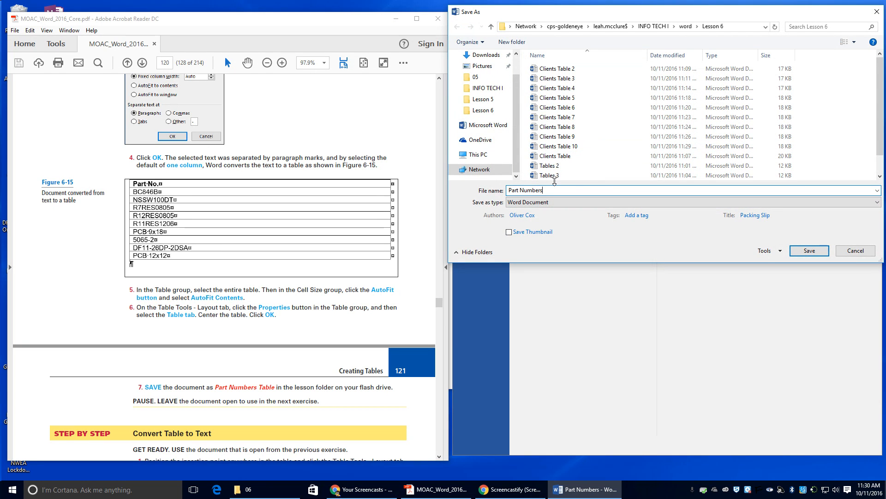
{"action": "type", "text": "Table"}
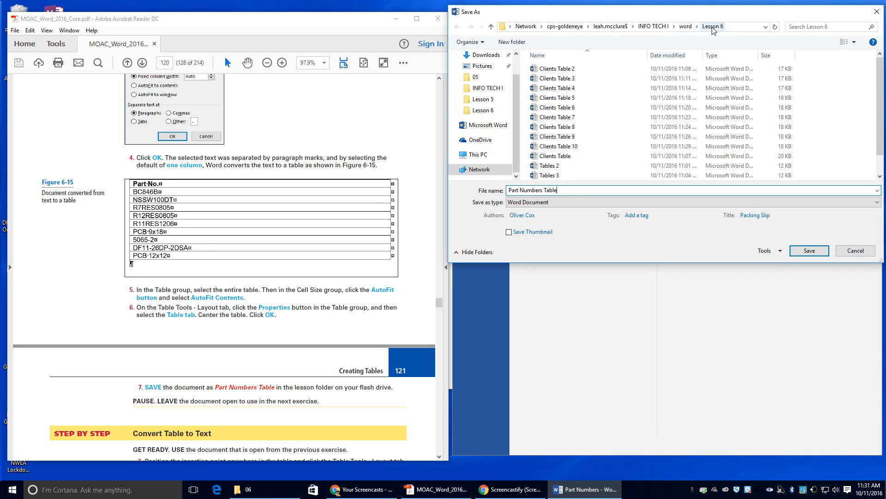
{"action": "left_click", "coordinate": [818, 252]}
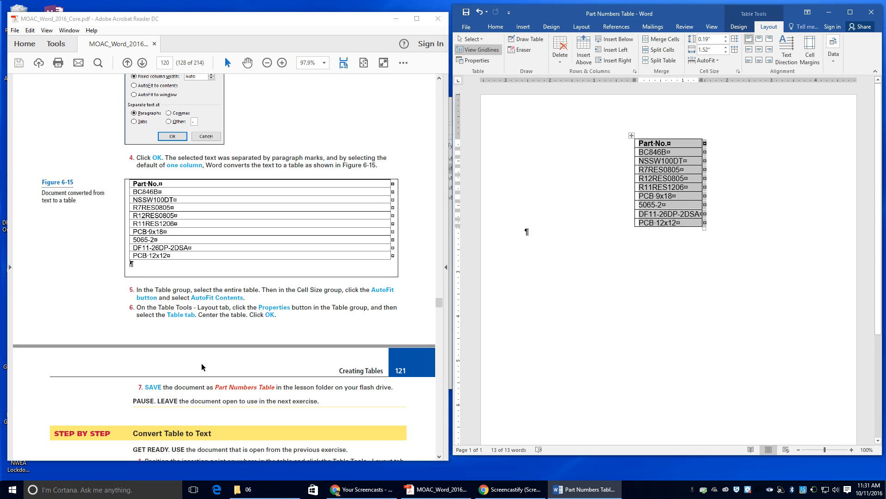
Step: Select the entire part numbers table and convert it to text separated with paragraph marks
{"action": "scroll", "coordinate": [200, 353], "scroll_direction": "down", "scroll_amount": 3}
{"action": "scroll", "coordinate": [201, 354], "scroll_direction": "down", "scroll_amount": 1}
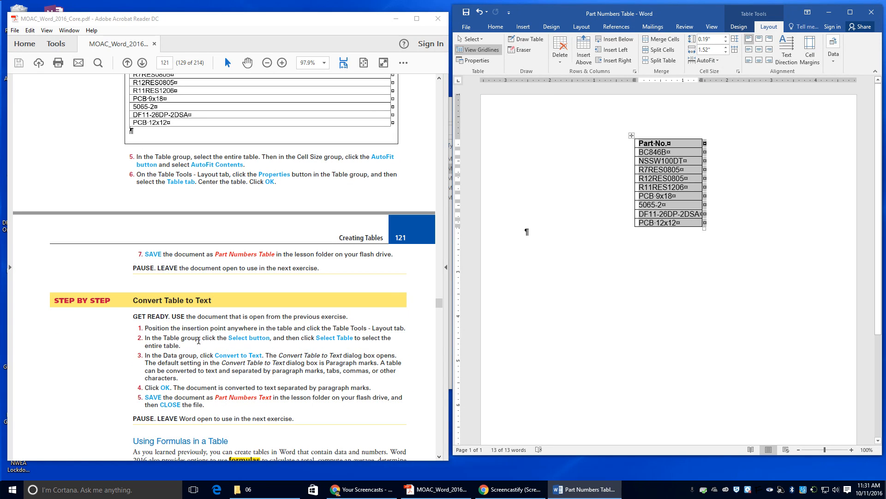
{"action": "left_click", "coordinate": [664, 171]}
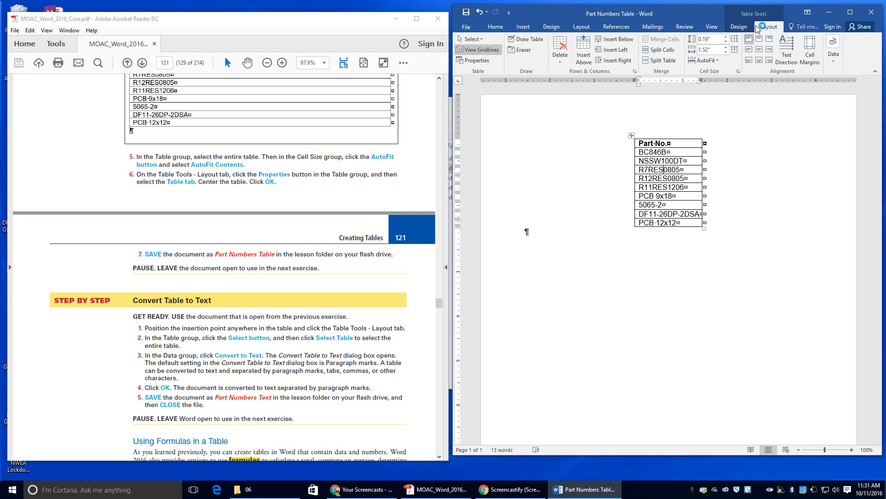
{"action": "left_click", "coordinate": [461, 41]}
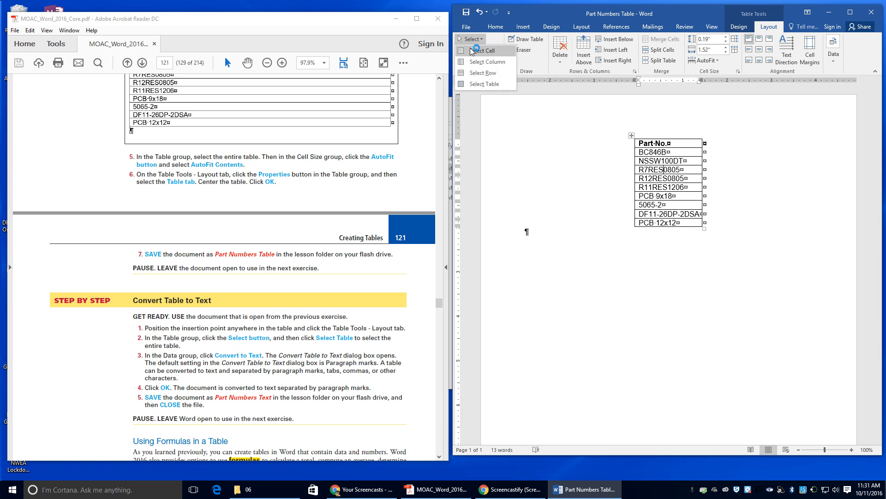
{"action": "left_click", "coordinate": [488, 85]}
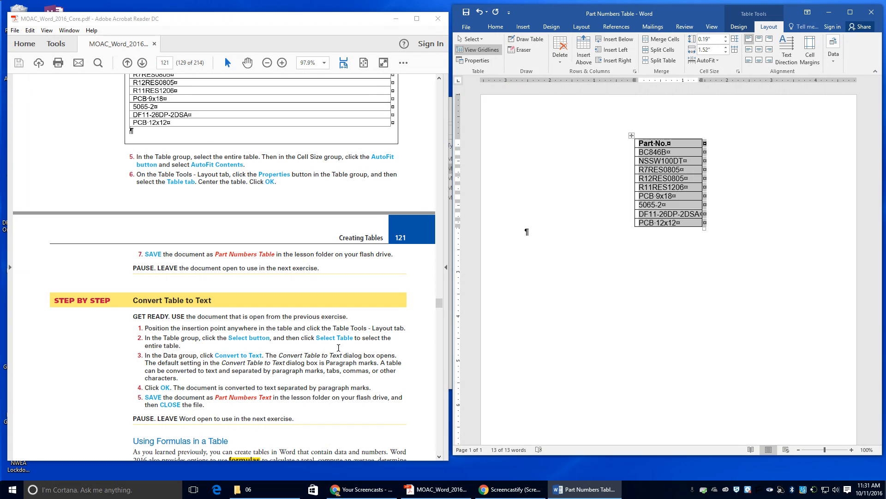
{"action": "left_click", "coordinate": [833, 50]}
{"action": "left_click", "coordinate": [840, 92]}
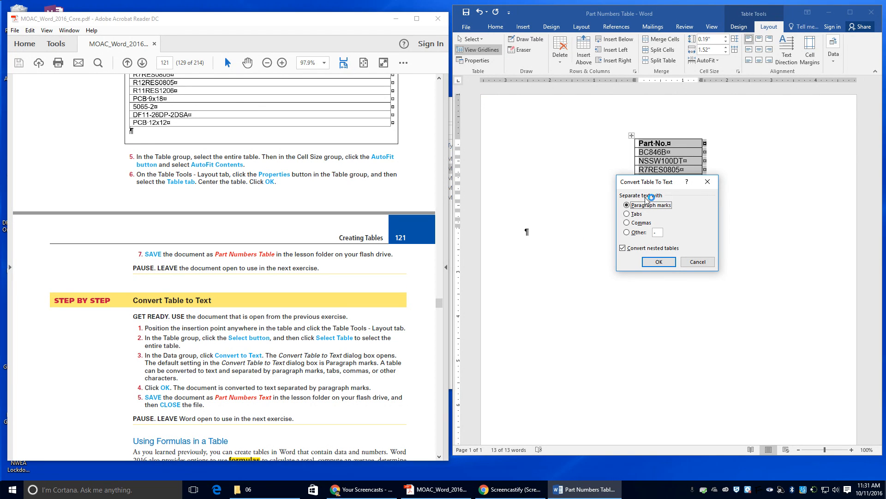
{"action": "left_click", "coordinate": [627, 206]}
{"action": "left_click", "coordinate": [658, 262]}
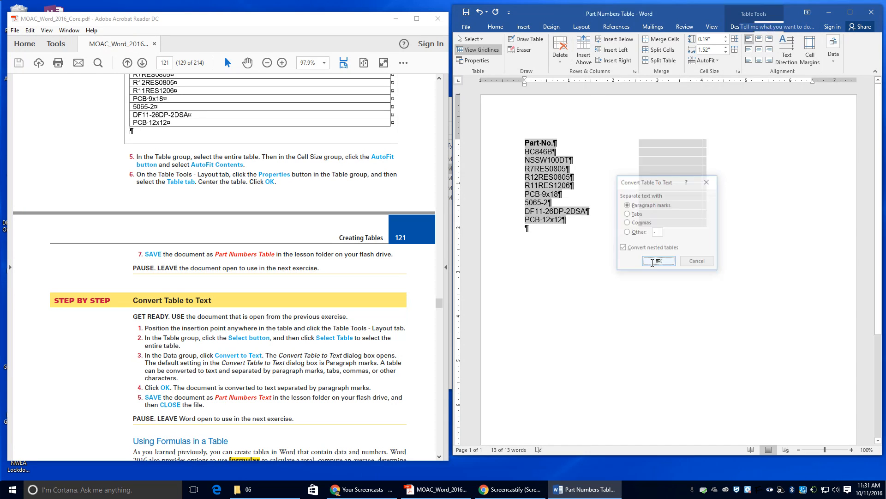
{"action": "left_click", "coordinate": [594, 174]}
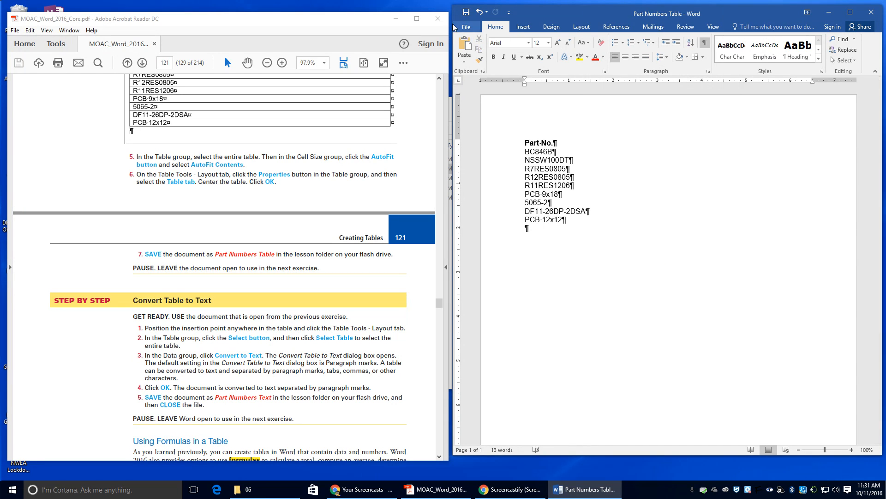
Step: Save the converted document as Part Numbers Text in the Lesson 6 folder and close it
{"action": "left_click", "coordinate": [466, 27]}
{"action": "left_click", "coordinate": [474, 119]}
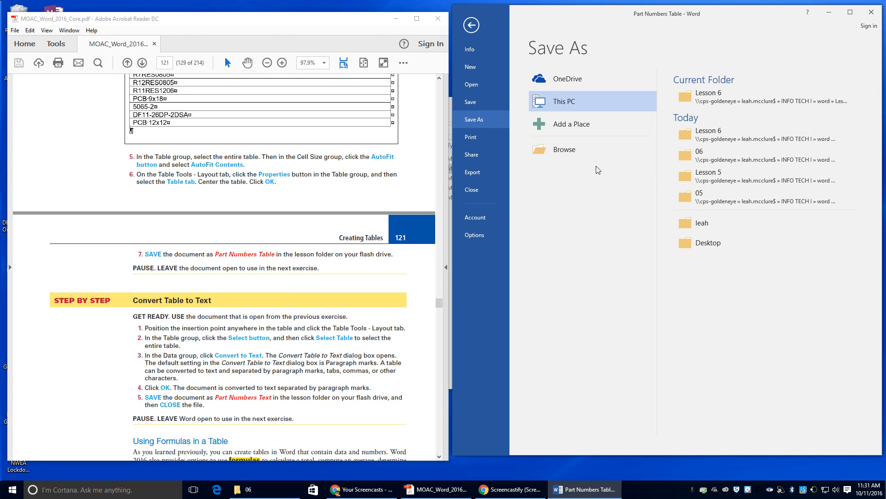
{"action": "left_click", "coordinate": [706, 95]}
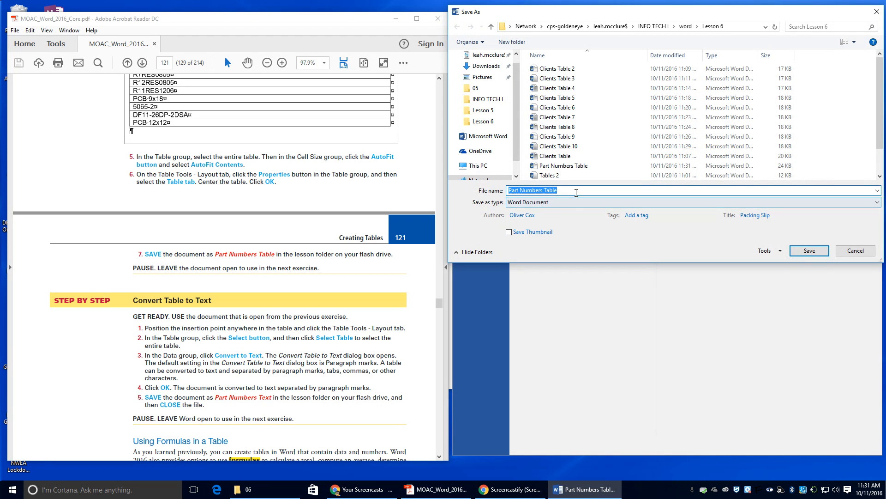
{"action": "left_click", "coordinate": [570, 190]}
{"action": "key", "text": "BackSpace"}
{"action": "key", "text": "BackSpace"}
{"action": "key", "text": "BackSpace"}
{"action": "key", "text": "BackSpace"}
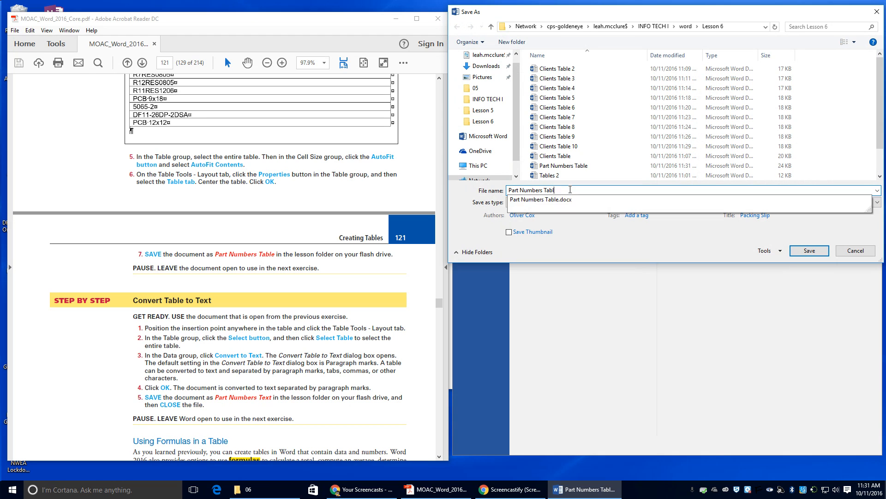
{"action": "type", "text": "ext"}
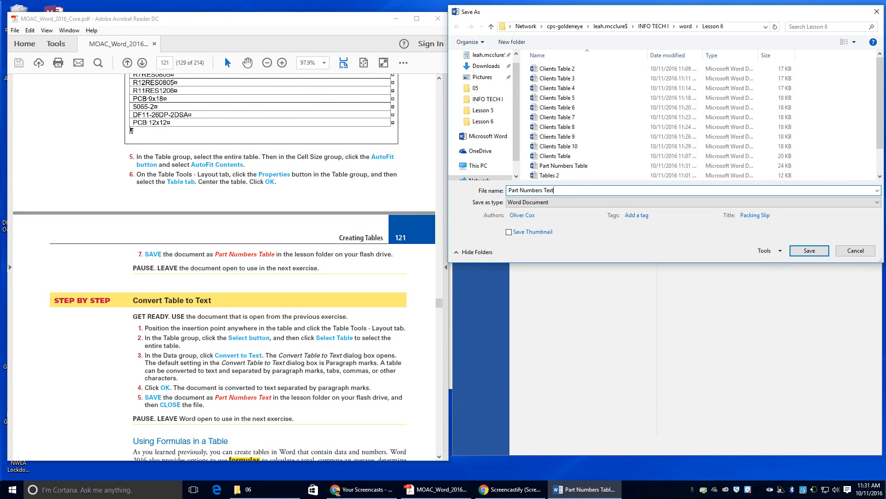
{"action": "scroll", "coordinate": [279, 297], "scroll_direction": "down", "scroll_amount": 4}
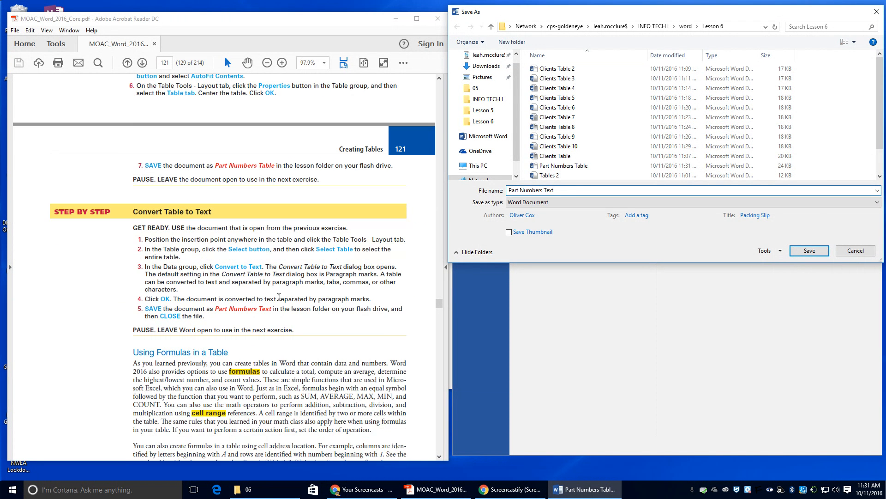
{"action": "left_click", "coordinate": [809, 250]}
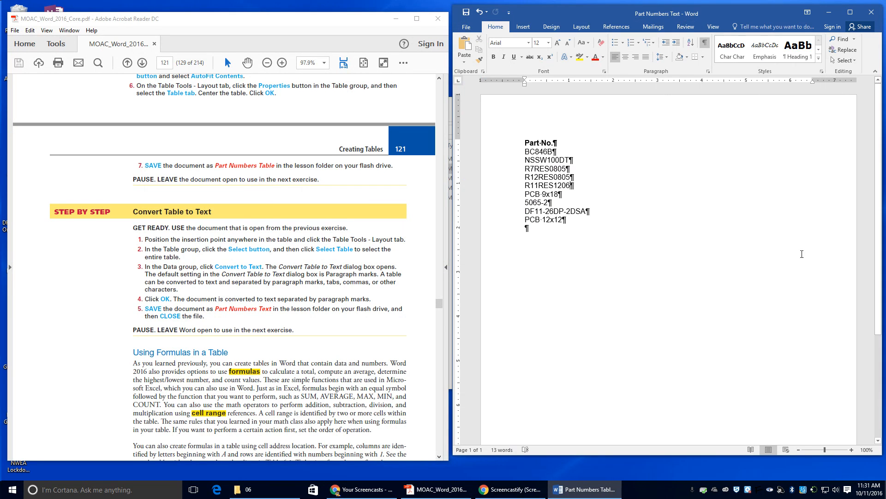
{"action": "scroll", "coordinate": [394, 265], "scroll_direction": "down", "scroll_amount": 15}
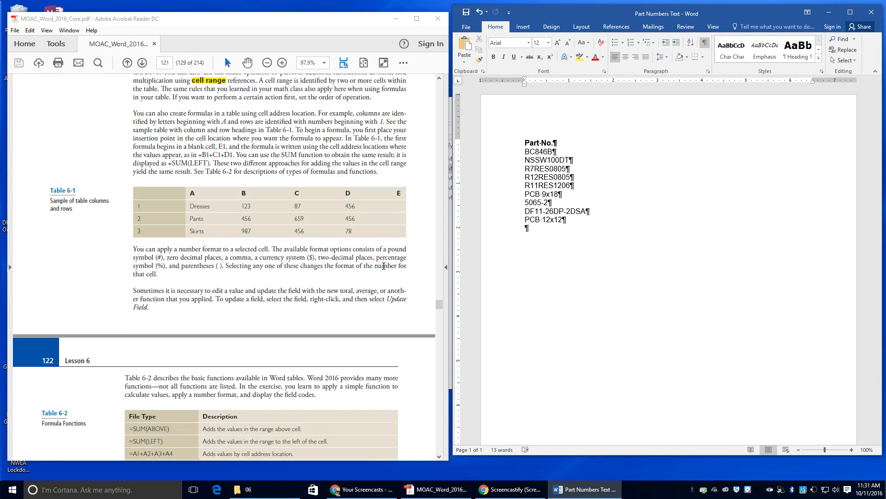
{"action": "left_click", "coordinate": [874, 13]}
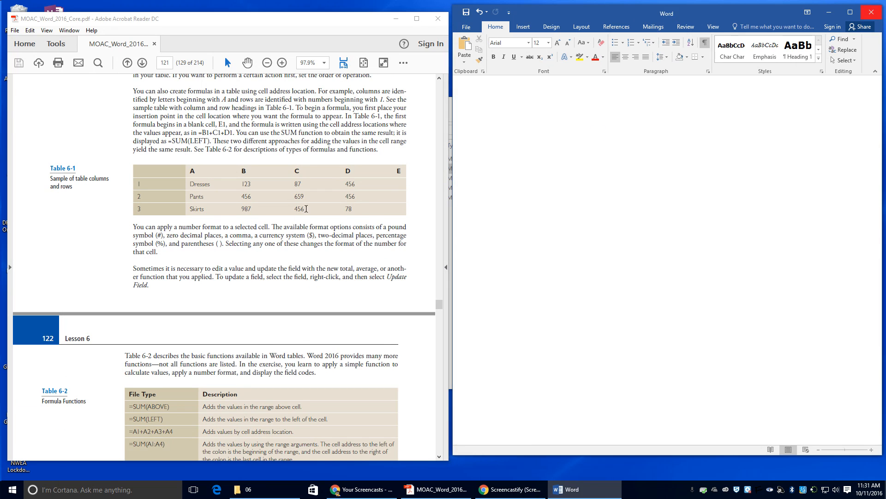
Step: Find the Use Formulas in a Table exercise in the textbook PDF, then open the Sales document from the 06 data folder and enable editing
{"action": "scroll", "coordinate": [304, 209], "scroll_direction": "down", "scroll_amount": 1}
{"action": "scroll", "coordinate": [303, 210], "scroll_direction": "down", "scroll_amount": 11}
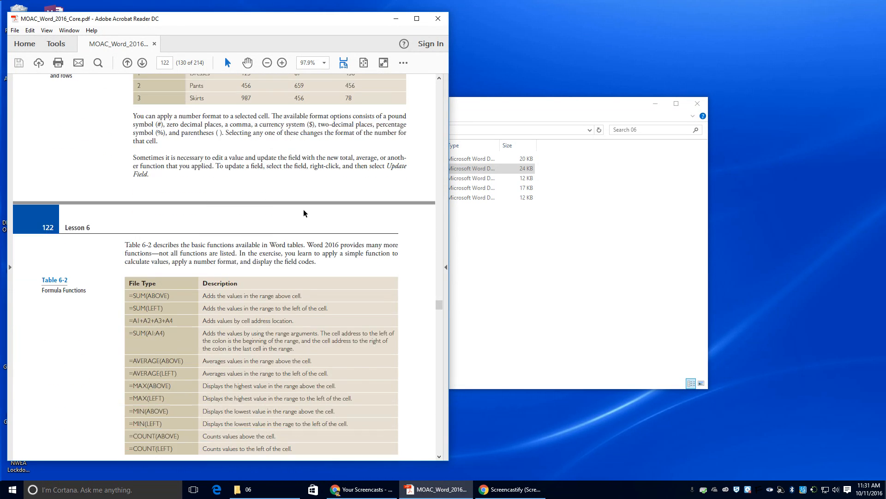
{"action": "scroll", "coordinate": [314, 204], "scroll_direction": "up", "scroll_amount": 3}
{"action": "scroll", "coordinate": [314, 201], "scroll_direction": "up", "scroll_amount": 7}
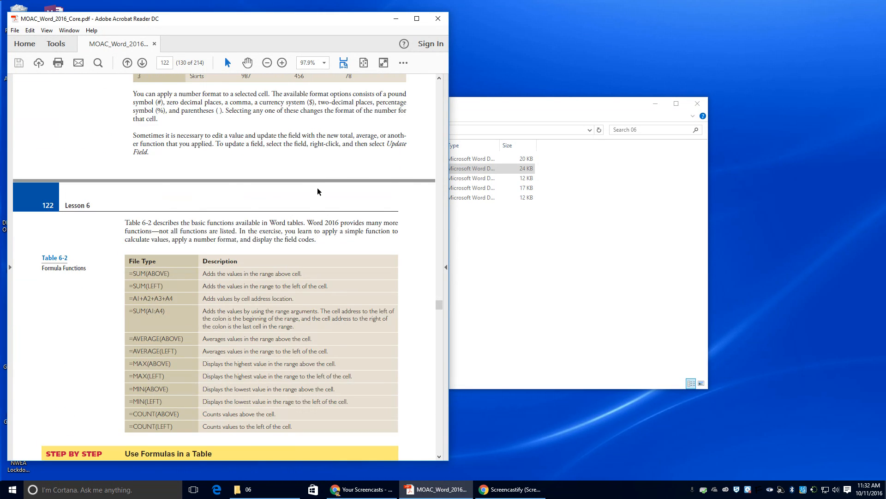
{"action": "scroll", "coordinate": [317, 187], "scroll_direction": "down", "scroll_amount": 13}
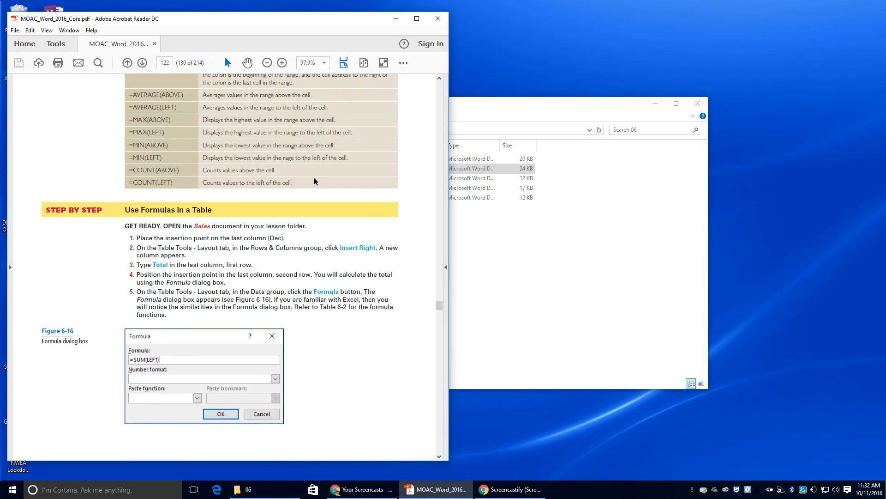
{"action": "left_click", "coordinate": [530, 112]}
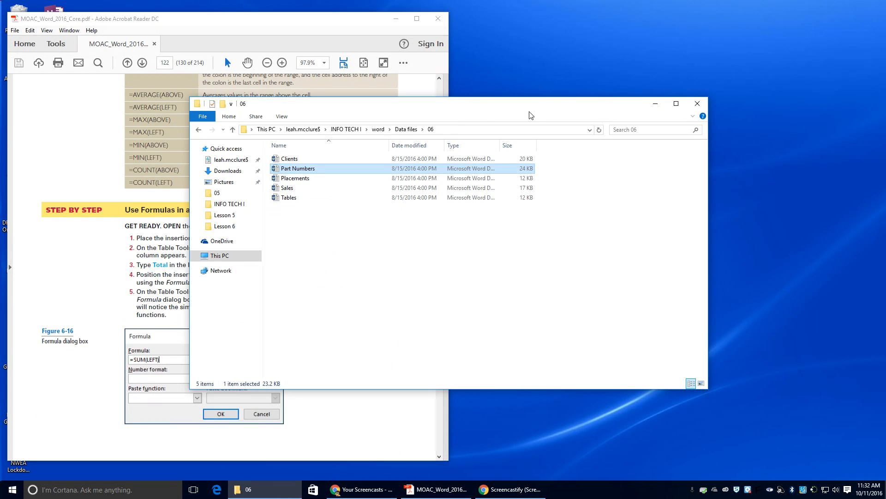
{"action": "double_click", "coordinate": [298, 191]}
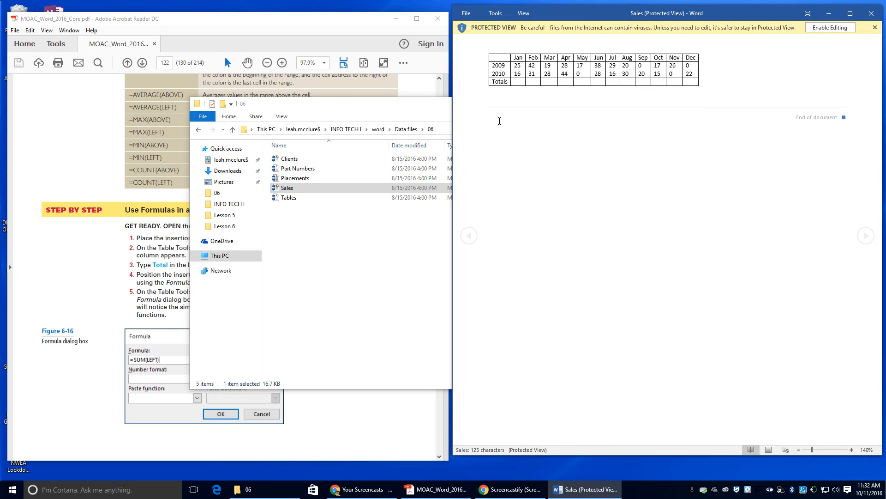
{"action": "left_click", "coordinate": [396, 113]}
{"action": "left_click", "coordinate": [701, 102]}
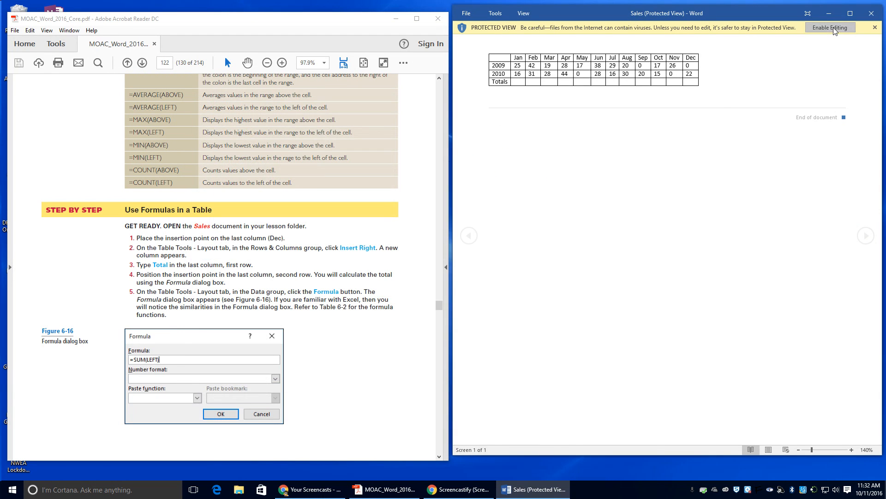
{"action": "left_click", "coordinate": [833, 26]}
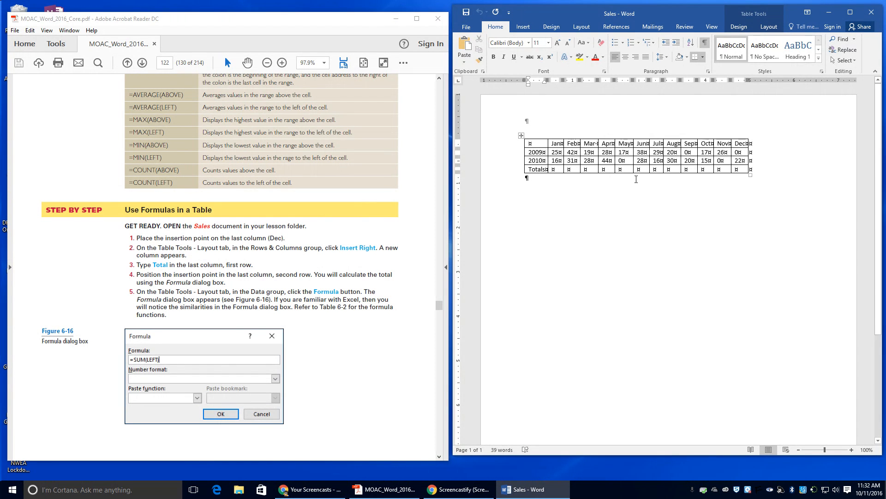
Step: Insert a column to the right of the Dec column in the sales table and enter Total as its first-row heading
{"action": "left_click", "coordinate": [738, 154]}
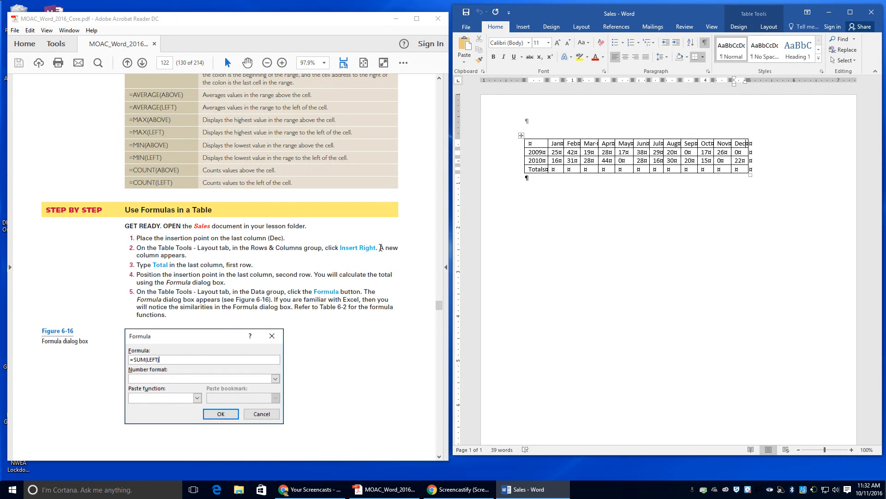
{"action": "left_click", "coordinate": [769, 26]}
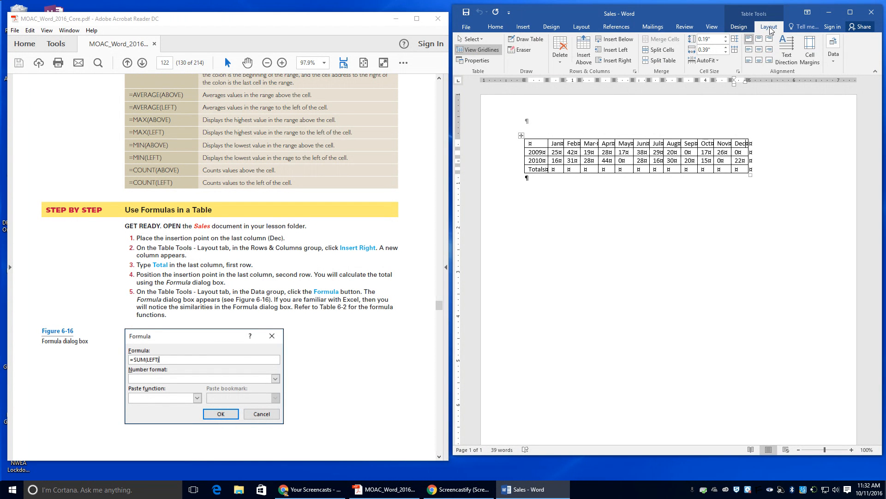
{"action": "left_click", "coordinate": [613, 61]}
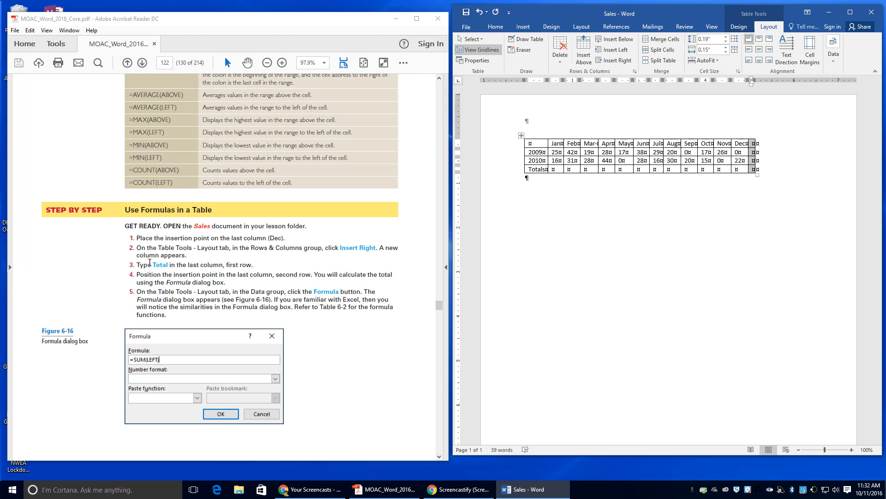
{"action": "left_click", "coordinate": [752, 143]}
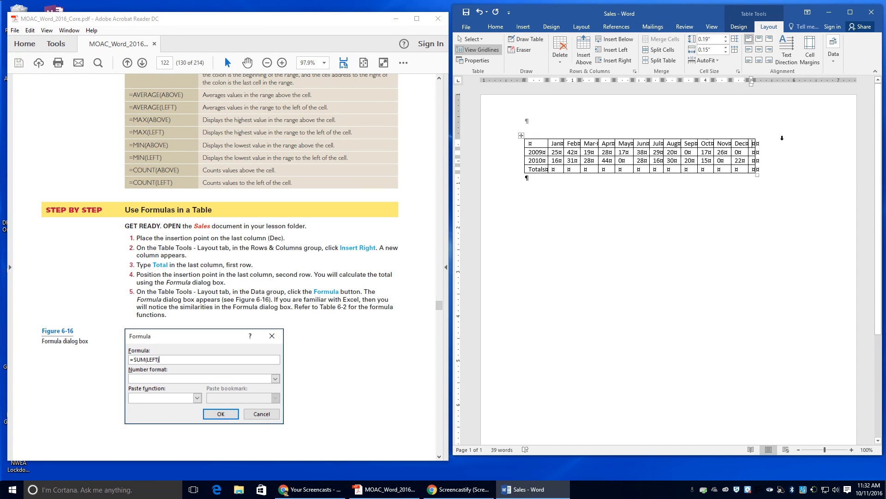
{"action": "type", "text": "Totals"}
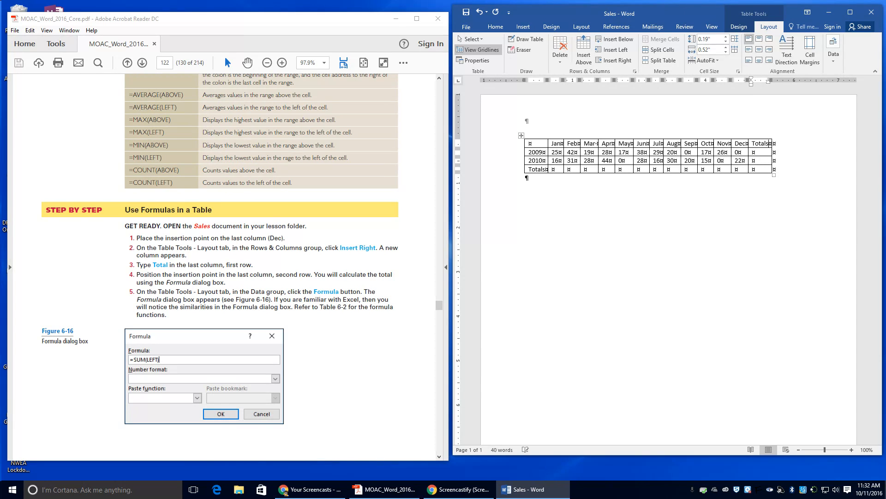
{"action": "key", "text": "BackSpace"}
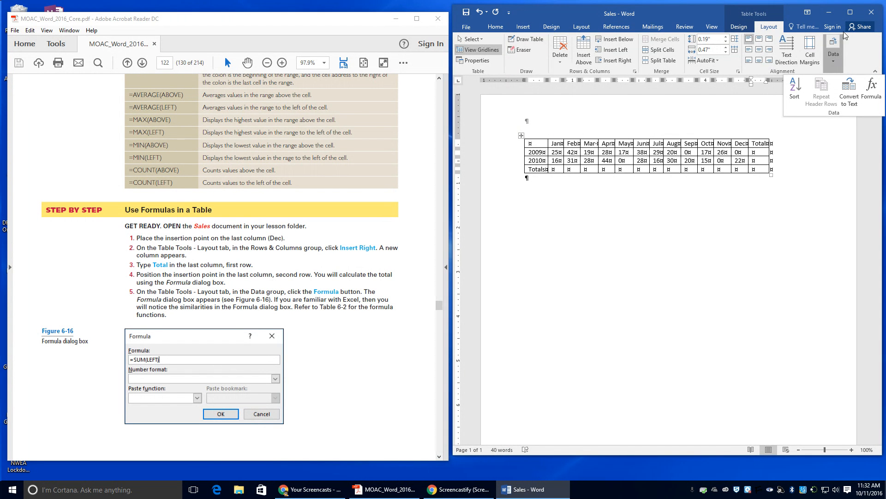
Step: Calculate the 2009 row's total with the default =SUM(LEFT) formula and delete the resulting value
{"action": "left_click", "coordinate": [876, 102]}
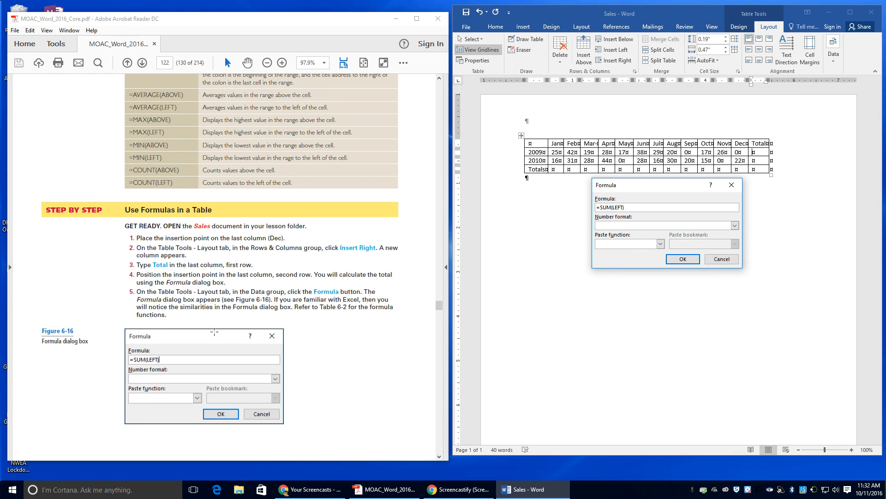
{"action": "scroll", "coordinate": [298, 313], "scroll_direction": "down", "scroll_amount": 5}
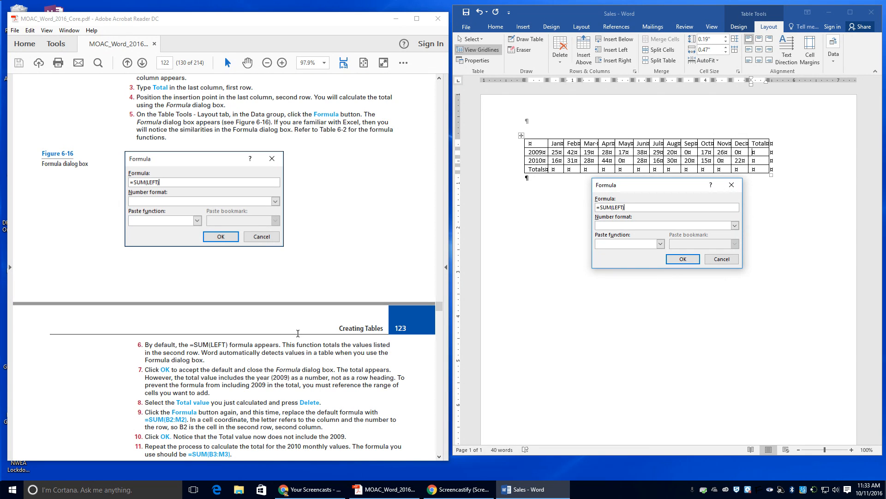
{"action": "scroll", "coordinate": [328, 346], "scroll_direction": "down", "scroll_amount": 1}
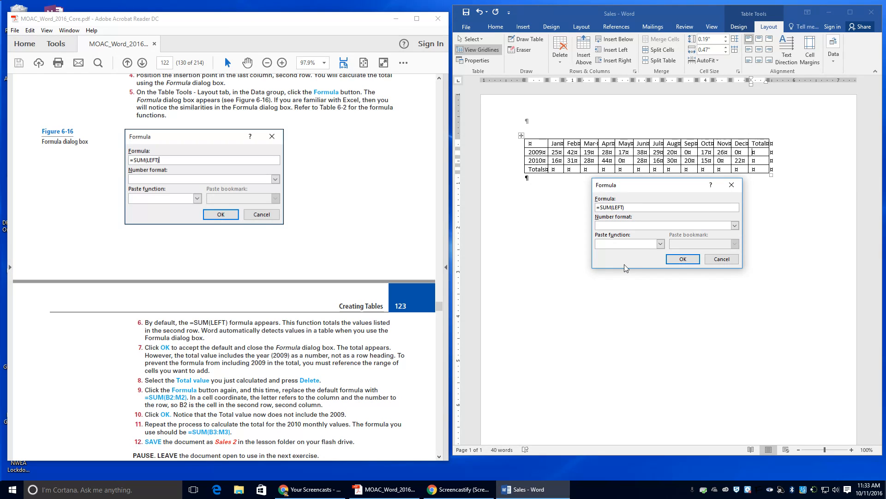
{"action": "left_click", "coordinate": [683, 258]}
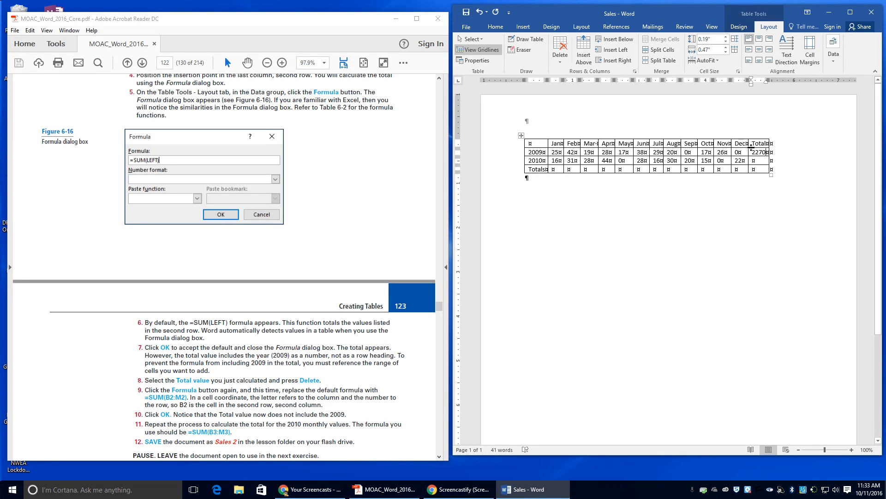
{"action": "left_click_drag", "start_coordinate": [751, 148], "coordinate": [767, 151]}
{"action": "key", "text": "Delete"}
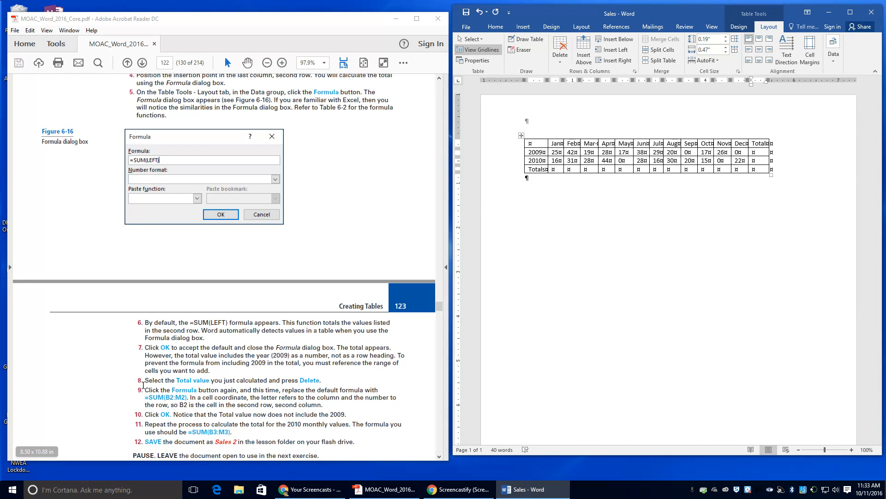
Step: Insert the formula =SUM(B2:M2) in the Total cell of the 2009 row
{"action": "left_click", "coordinate": [834, 50]}
{"action": "left_click", "coordinate": [877, 94]}
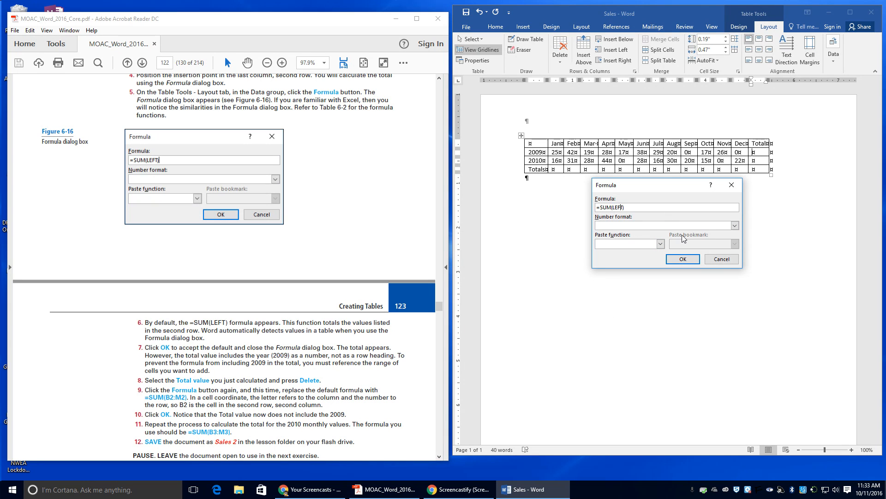
{"action": "key", "text": "BackSpace"}
{"action": "key", "text": "BackSpace"}
{"action": "key", "text": "BackSpace"}
{"action": "key", "text": "BackSpace"}
{"action": "key", "text": "BackSpace"}
{"action": "type", "text": "B"}
{"action": "type", "text": "@"}
{"action": "key", "text": "BackSpace"}
{"action": "type", "text": "2:M2"}
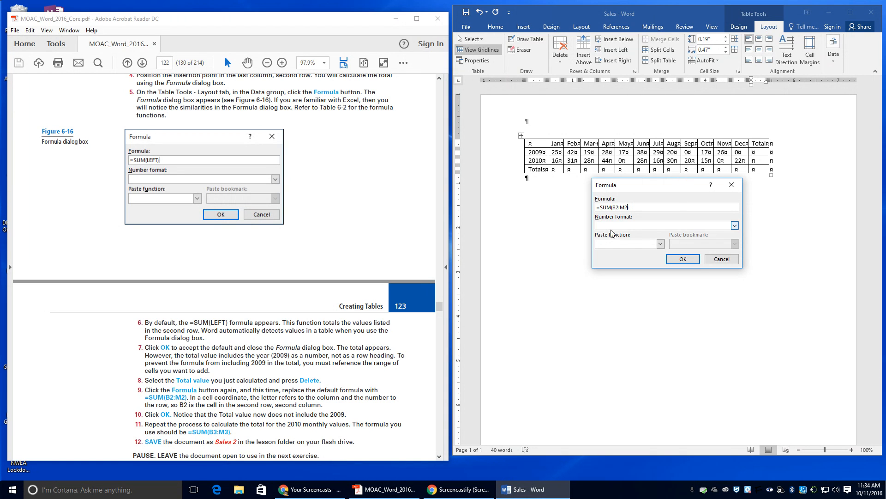
{"action": "left_click", "coordinate": [676, 259]}
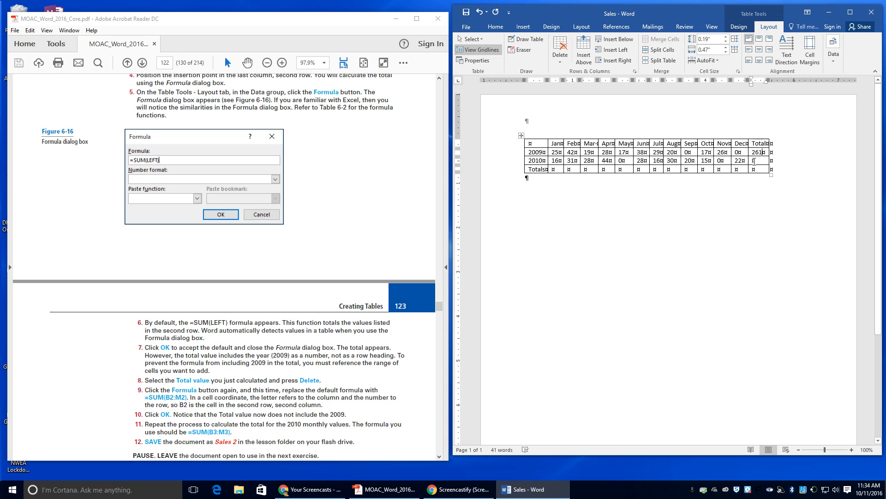
Step: Insert the formula =SUM(B3:M3) in the Total cell of the 2010 row
{"action": "left_click", "coordinate": [754, 161]}
{"action": "left_click", "coordinate": [833, 51]}
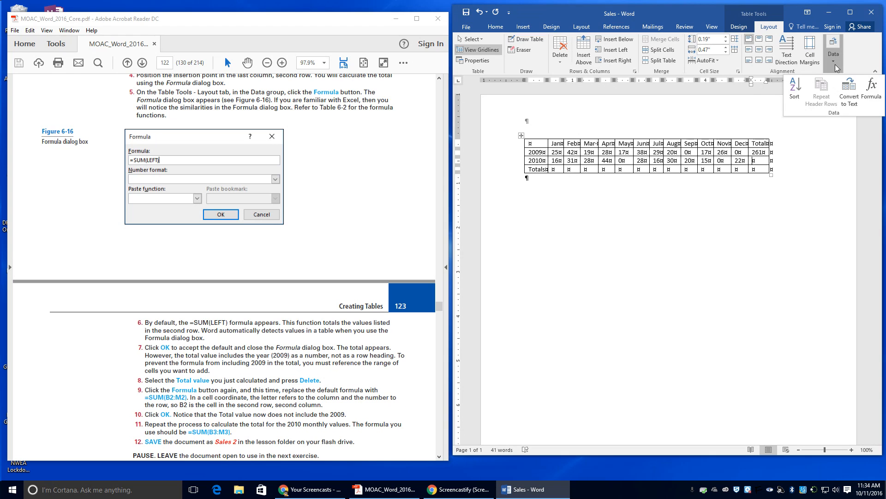
{"action": "left_click", "coordinate": [868, 97]}
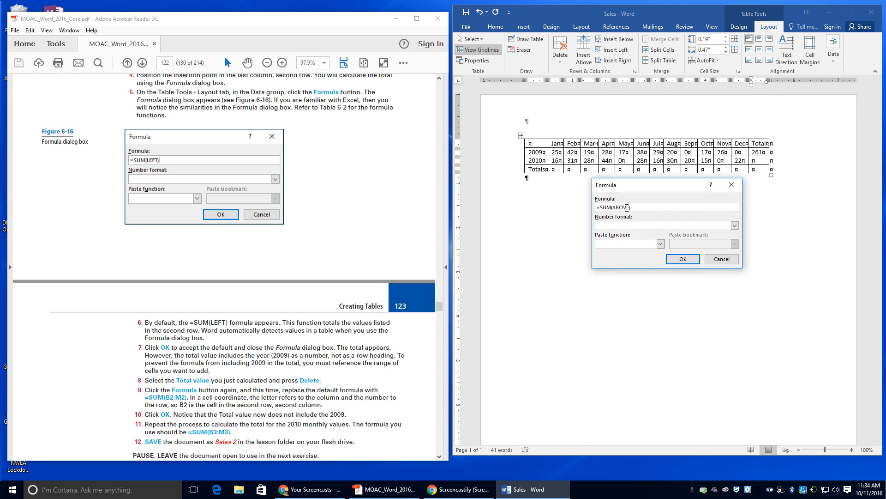
{"action": "left_click_drag", "start_coordinate": [628, 208], "coordinate": [612, 208]}
{"action": "key", "text": "BackSpace"}
{"action": "type", "text": "B3:M3"}
{"action": "left_click", "coordinate": [678, 257]}
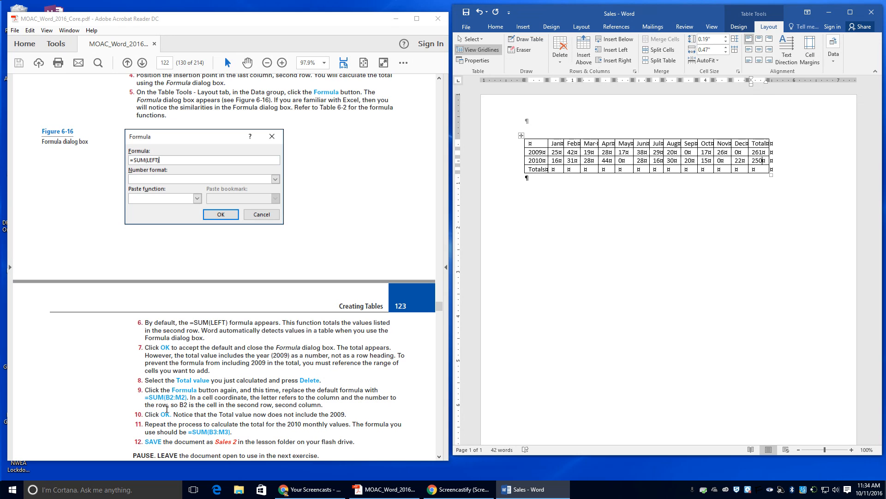
Step: Save the document as Sales 2 in the Lesson 6 folder
{"action": "scroll", "coordinate": [166, 409], "scroll_direction": "down", "scroll_amount": 1}
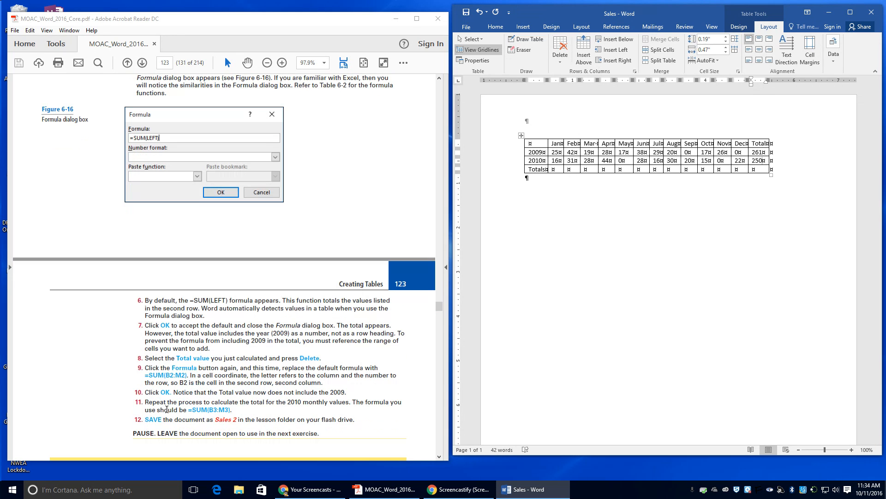
{"action": "left_click", "coordinate": [467, 29]}
{"action": "left_click", "coordinate": [484, 118]}
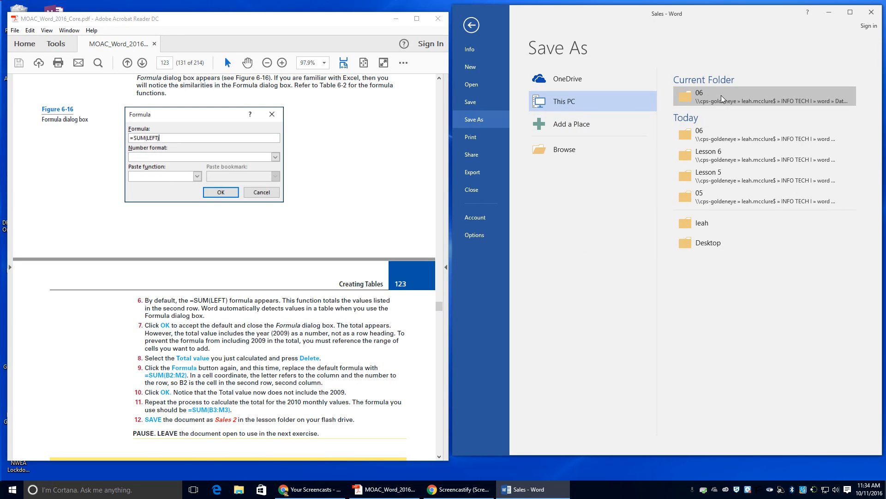
{"action": "left_click", "coordinate": [716, 148]}
{"action": "left_click", "coordinate": [530, 189]}
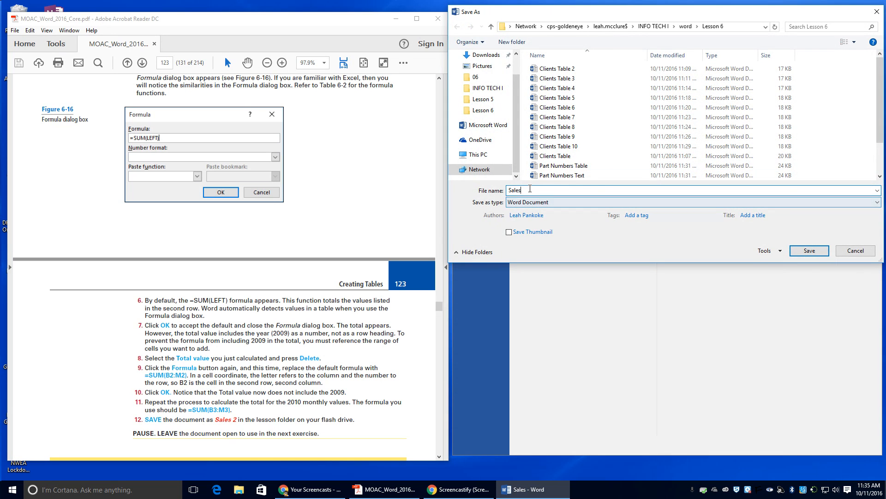
{"action": "type", "text": "2"}
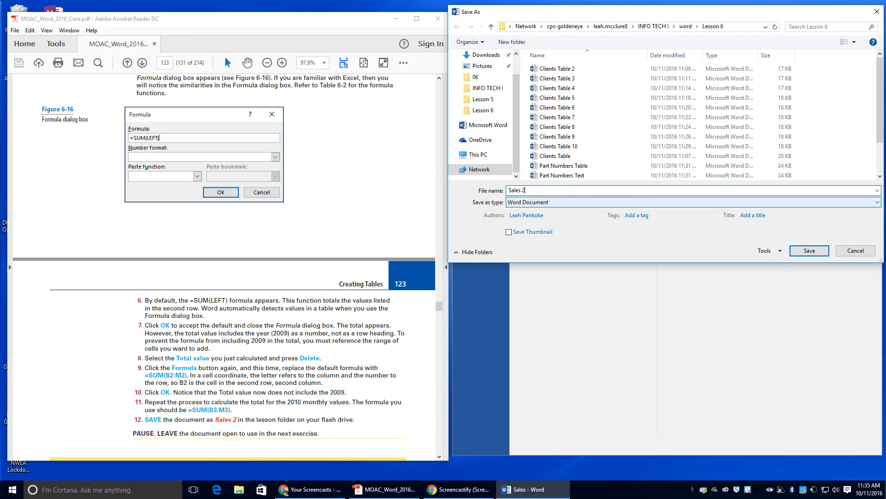
{"action": "key", "text": "Return"}
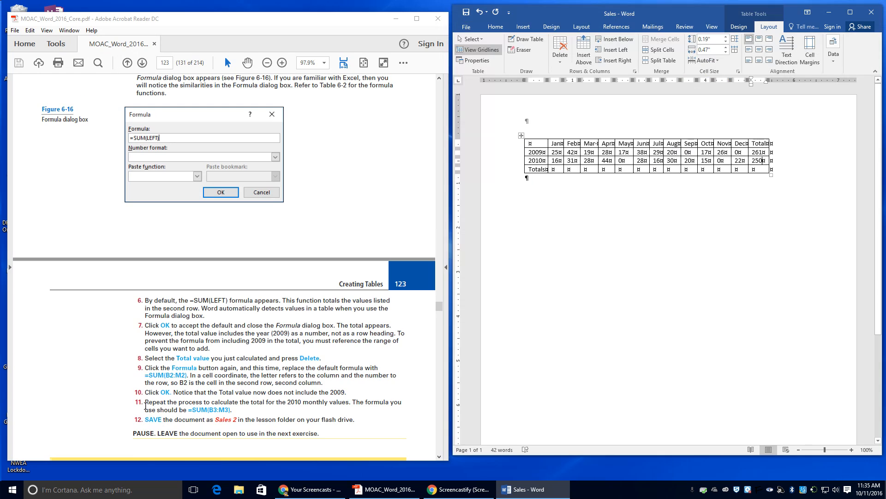
Step: Find the Apply a Number Format exercise in the textbook and apply the $#,##0.00;($#,##0.00) format to the 2009 total's formula
{"action": "scroll", "coordinate": [160, 416], "scroll_direction": "down", "scroll_amount": 3}
{"action": "scroll", "coordinate": [160, 417], "scroll_direction": "down", "scroll_amount": 3}
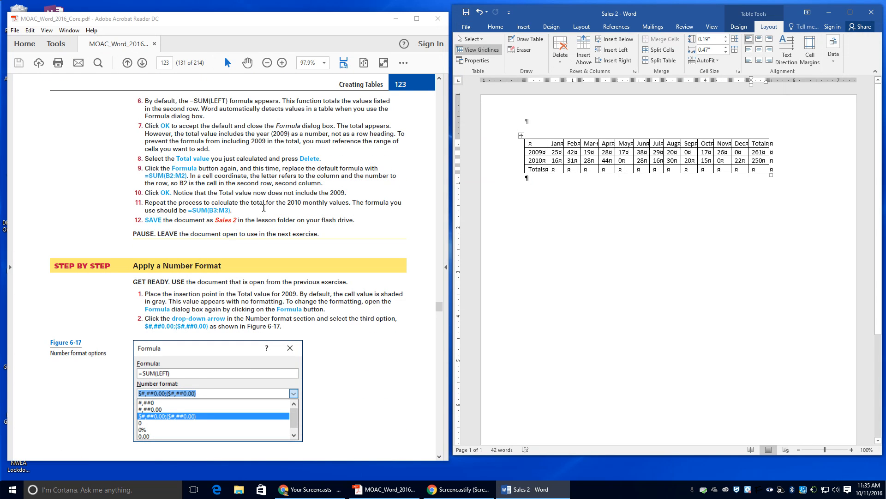
{"action": "scroll", "coordinate": [242, 229], "scroll_direction": "down", "scroll_amount": 1}
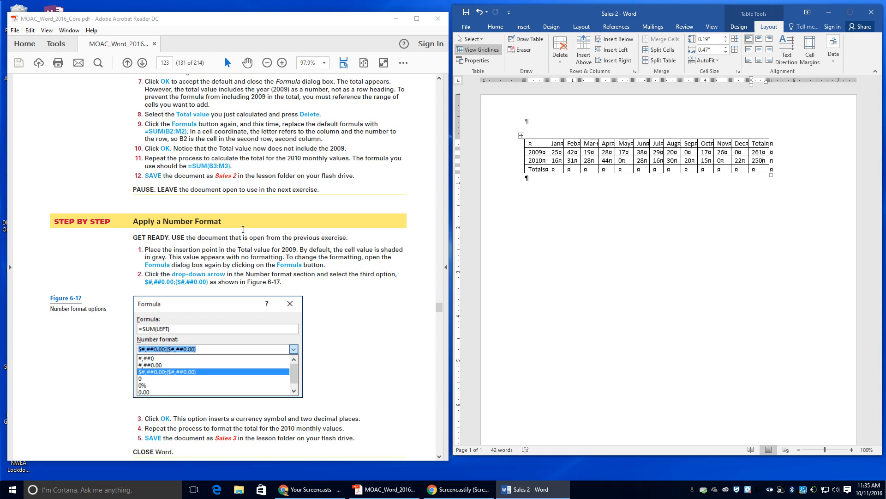
{"action": "left_click", "coordinate": [757, 151]}
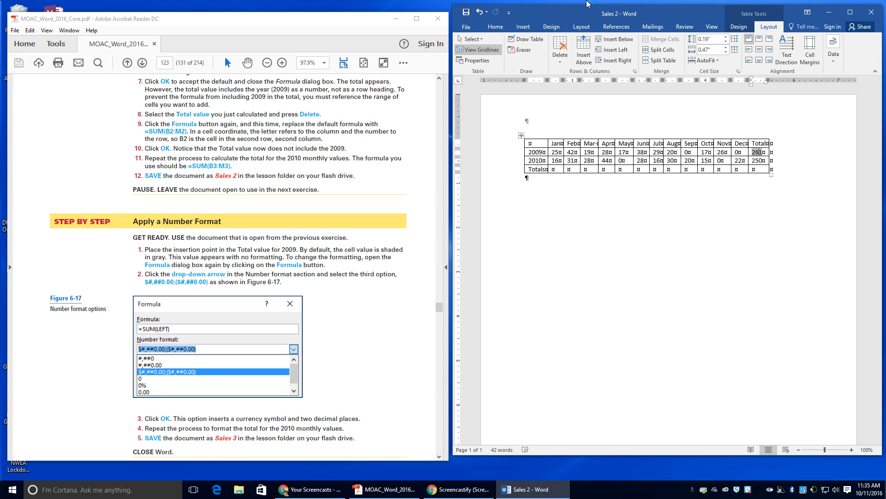
{"action": "left_click", "coordinate": [833, 51]}
{"action": "left_click", "coordinate": [866, 88]}
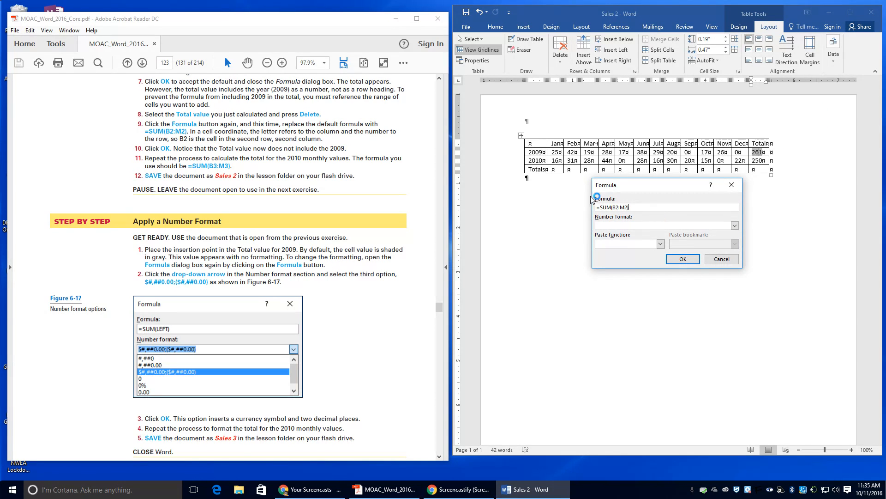
{"action": "left_click", "coordinate": [734, 225]}
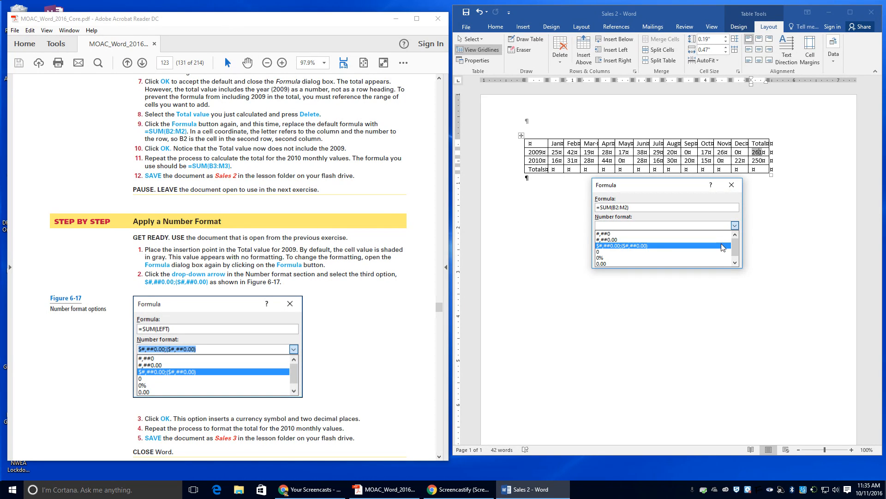
{"action": "left_click", "coordinate": [723, 246]}
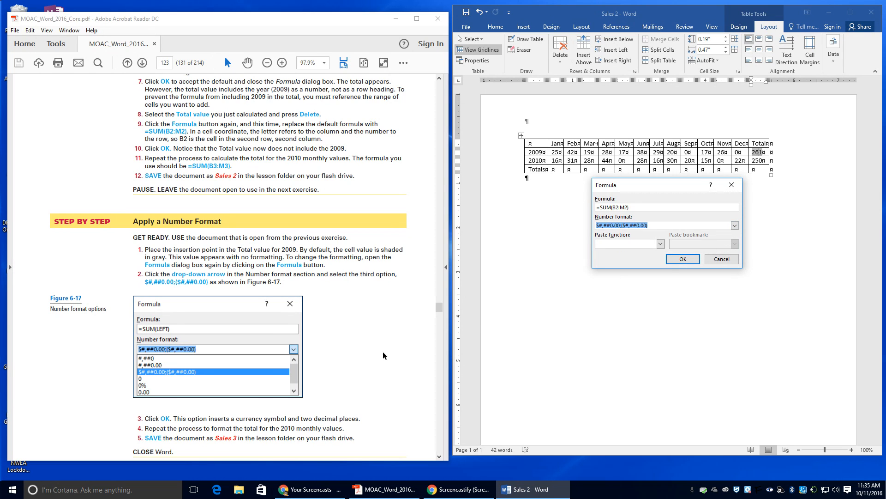
{"action": "scroll", "coordinate": [380, 353], "scroll_direction": "down", "scroll_amount": 1}
{"action": "left_click", "coordinate": [680, 258]}
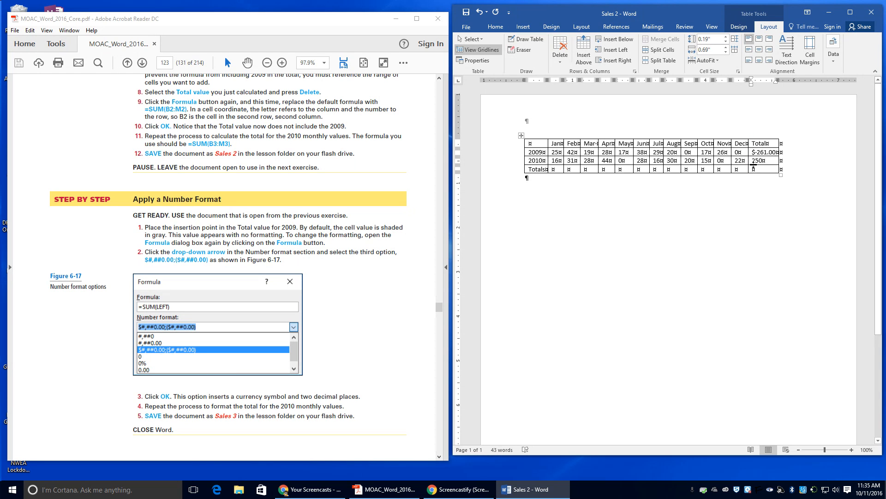
Step: Apply the $#,##0.00;($#,##0.00) number format to the formula in the 2010 row's Total cell
{"action": "left_click", "coordinate": [754, 161]}
{"action": "left_click", "coordinate": [837, 50]}
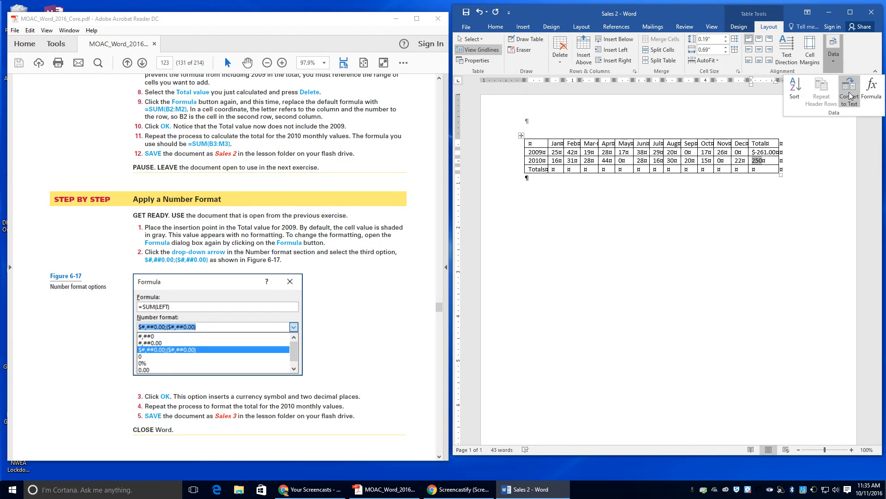
{"action": "left_click", "coordinate": [871, 90]}
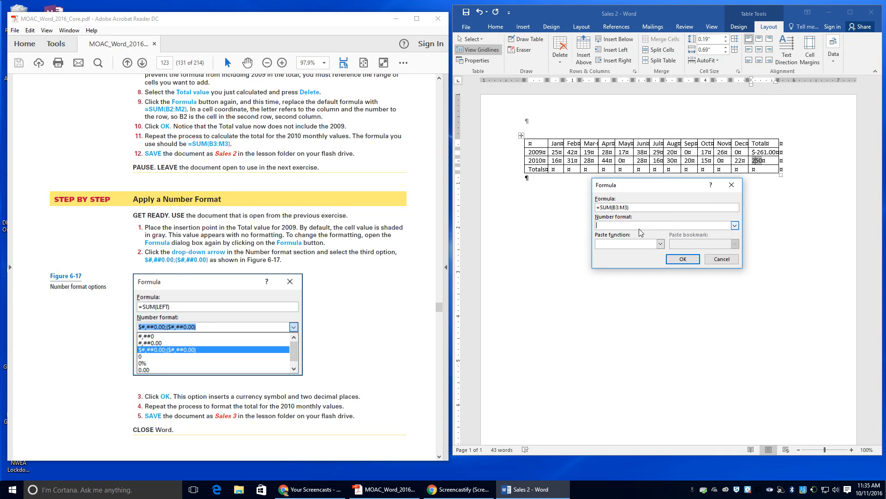
{"action": "left_click", "coordinate": [735, 225]}
{"action": "left_click", "coordinate": [628, 246]}
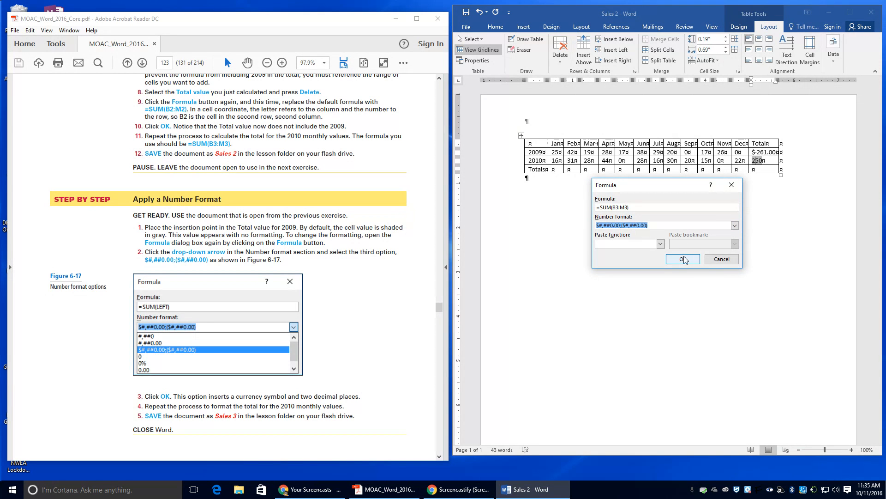
{"action": "left_click", "coordinate": [683, 260]}
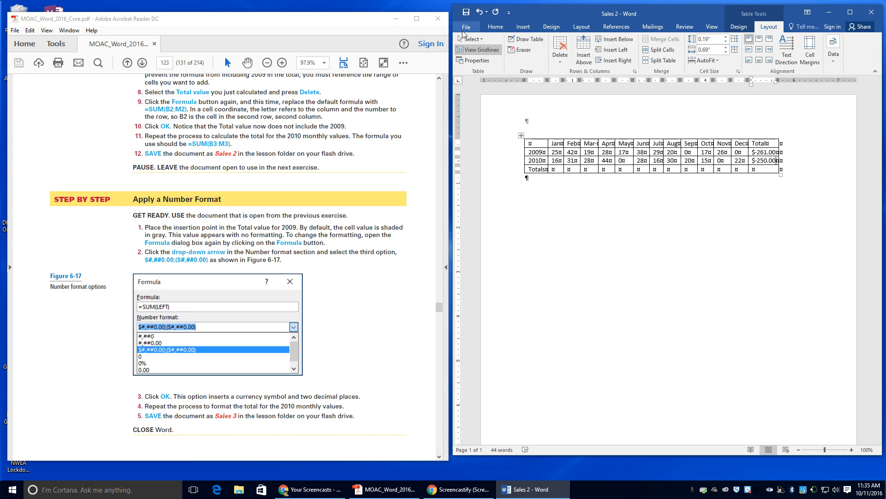
Step: Save the document with the currency-formatted totals as Sales 3 in the Lesson 6 folder
{"action": "left_click", "coordinate": [467, 27]}
{"action": "left_click", "coordinate": [475, 118]}
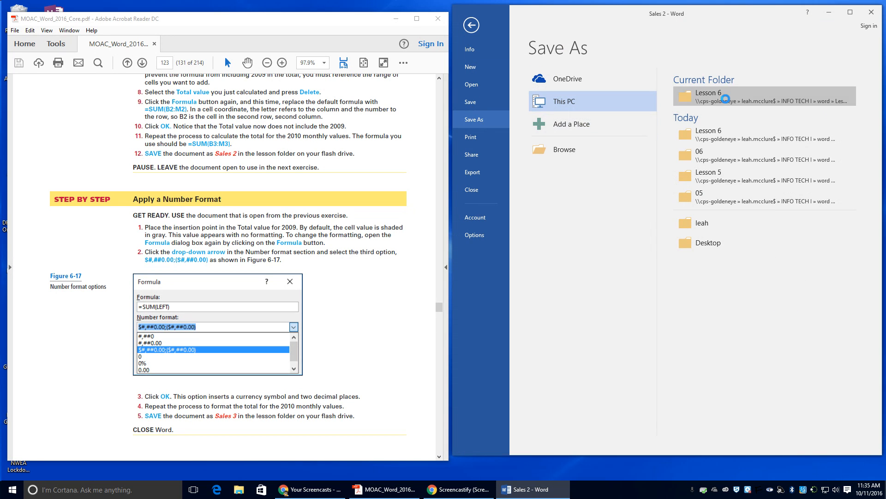
{"action": "left_click", "coordinate": [720, 92]}
{"action": "left_click", "coordinate": [578, 192]}
{"action": "key", "text": "BackSpace"}
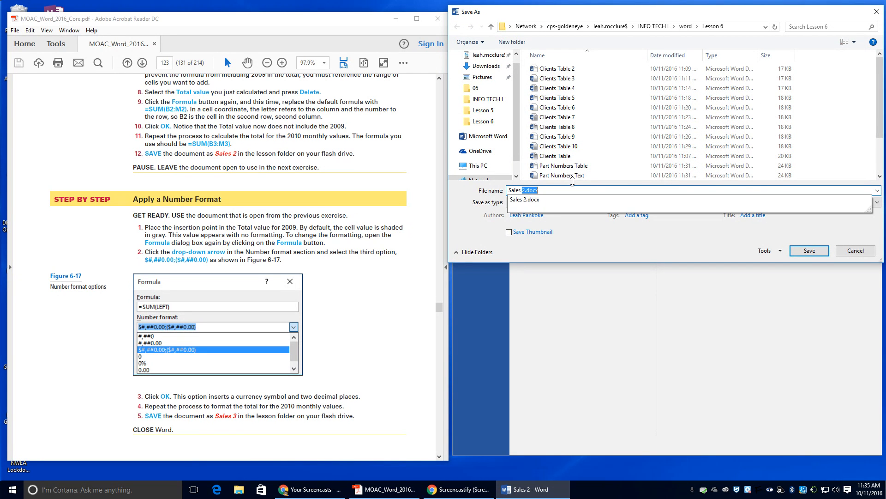
{"action": "type", "text": "3"}
{"action": "left_click", "coordinate": [805, 250]}
{"action": "scroll", "coordinate": [178, 319], "scroll_direction": "down", "scroll_amount": 5}
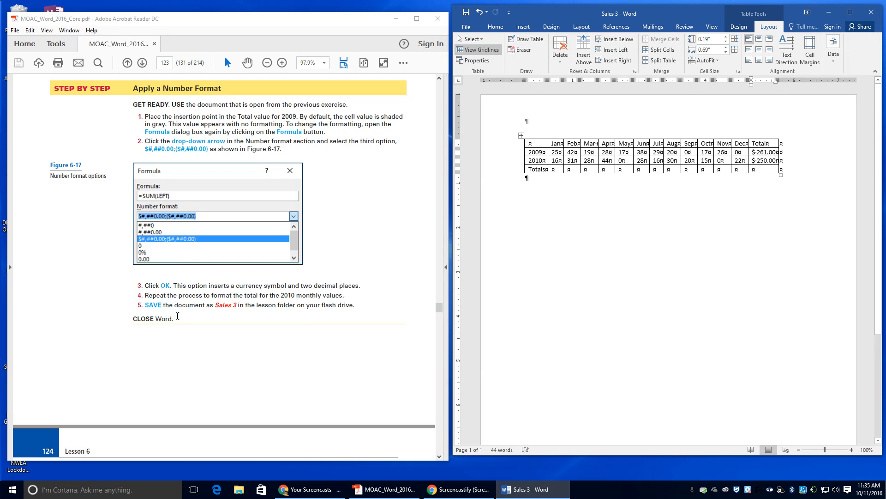
{"action": "scroll", "coordinate": [177, 318], "scroll_direction": "down", "scroll_amount": 3}
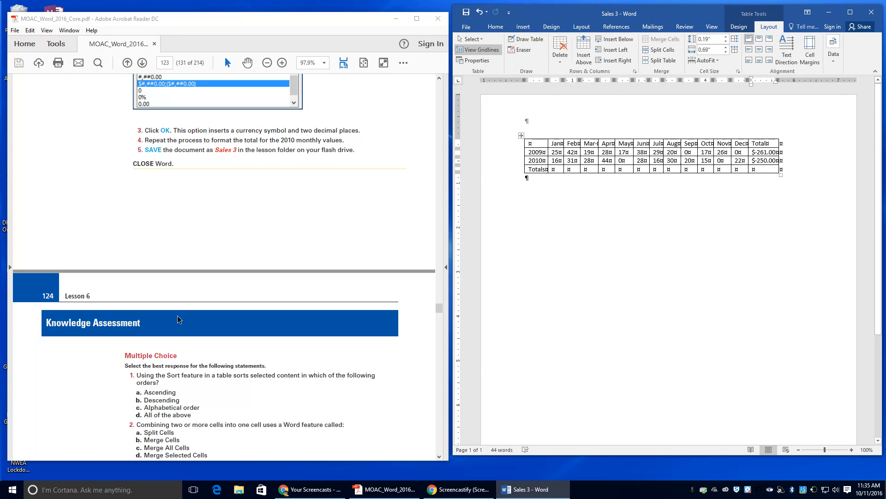